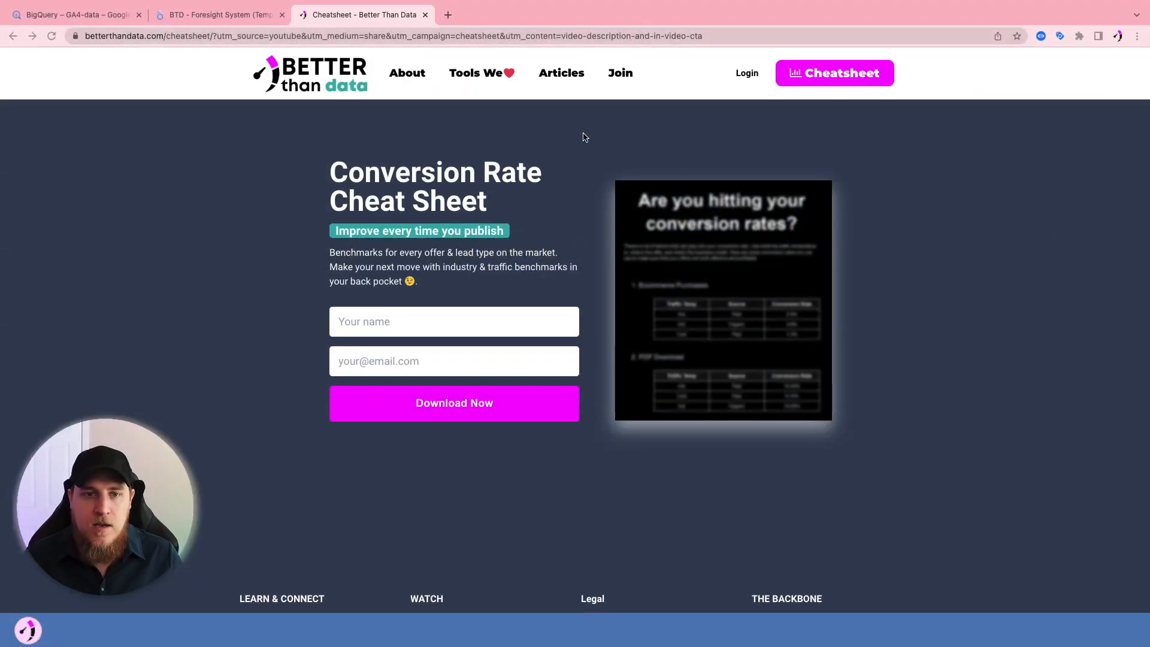
Switch to the BigQuery console and expand the analytics_335957450 dataset under the ga4-data-375223 project
{"action": "left_click", "coordinate": [66, 14]}
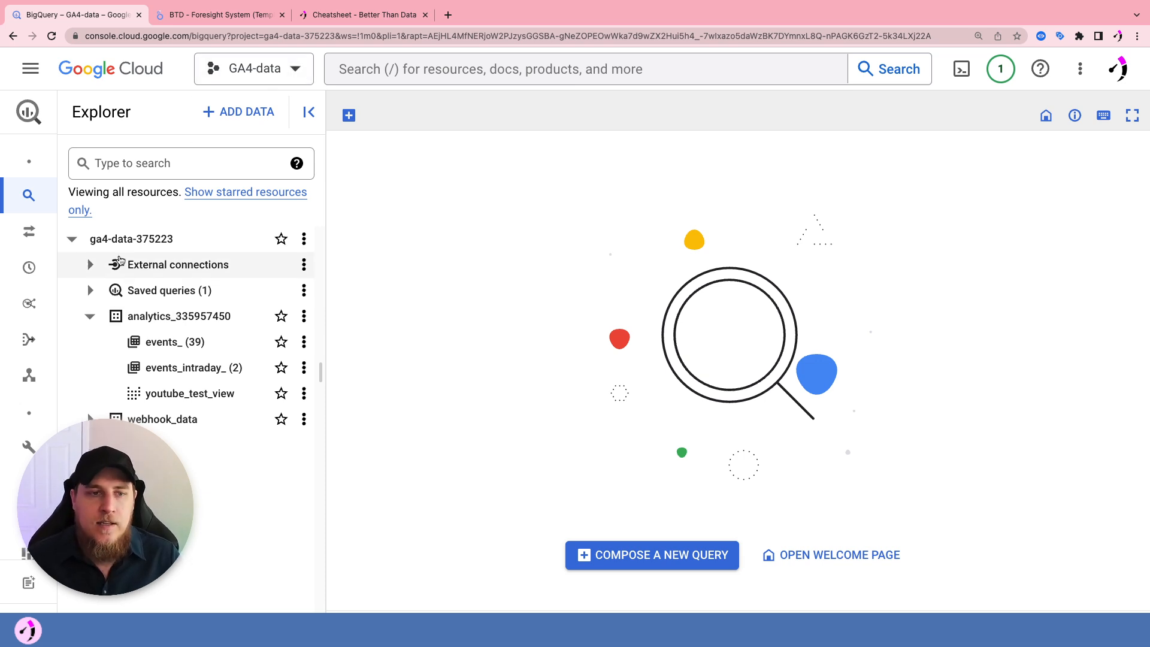
{"action": "left_click", "coordinate": [73, 239]}
{"action": "left_click", "coordinate": [73, 239]}
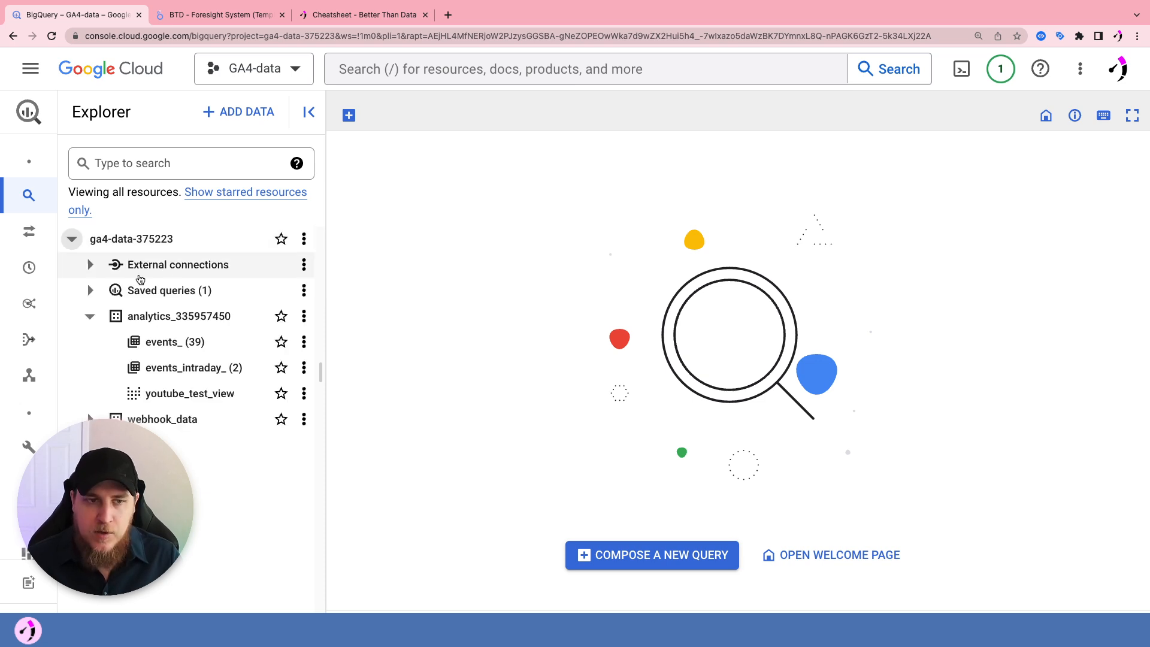
{"action": "left_click", "coordinate": [89, 317]}
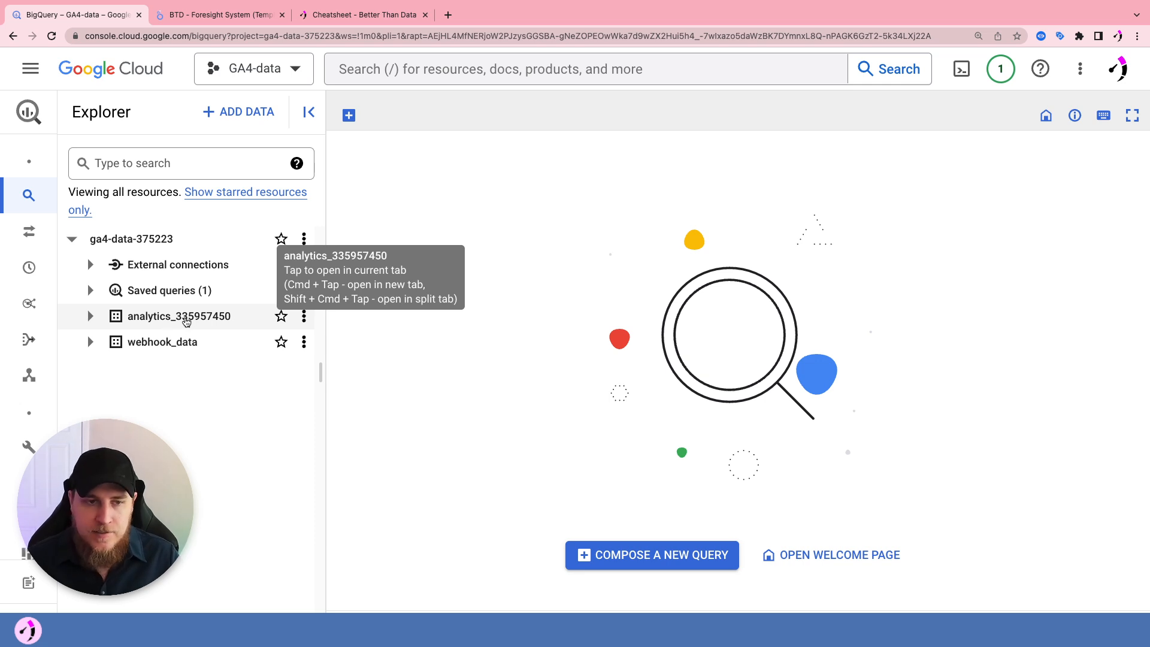
{"action": "left_click", "coordinate": [85, 324]}
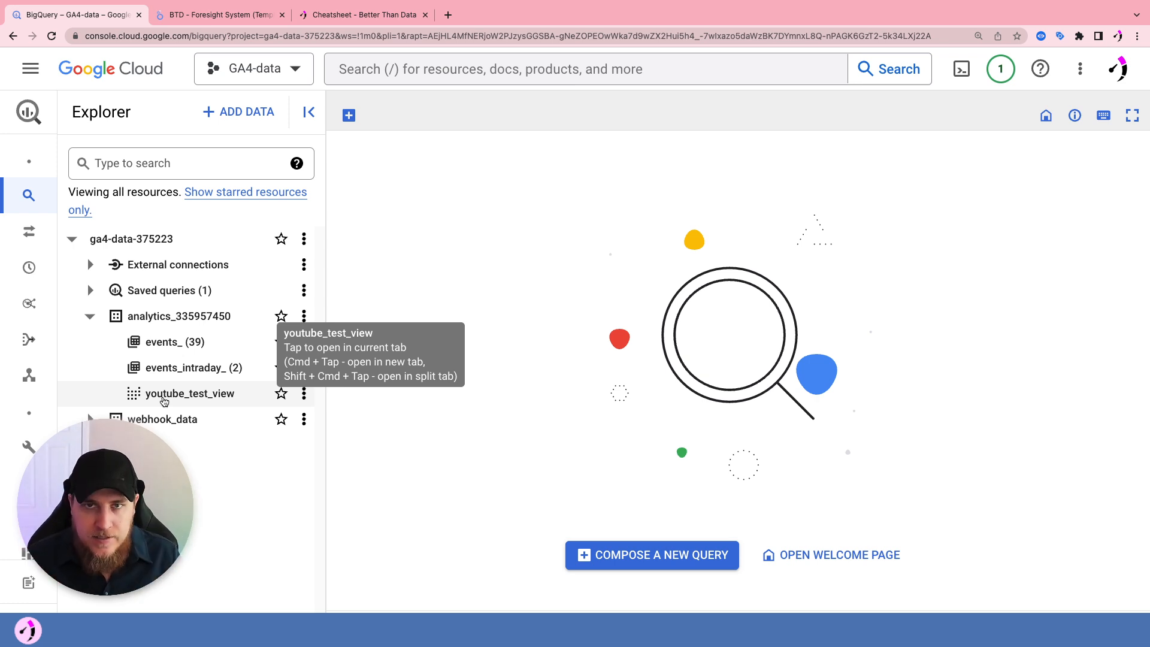
Query all columns of youtube_test_view with a limit of 1000 rows and enlarge the results area to view them
{"action": "left_click", "coordinate": [164, 399]}
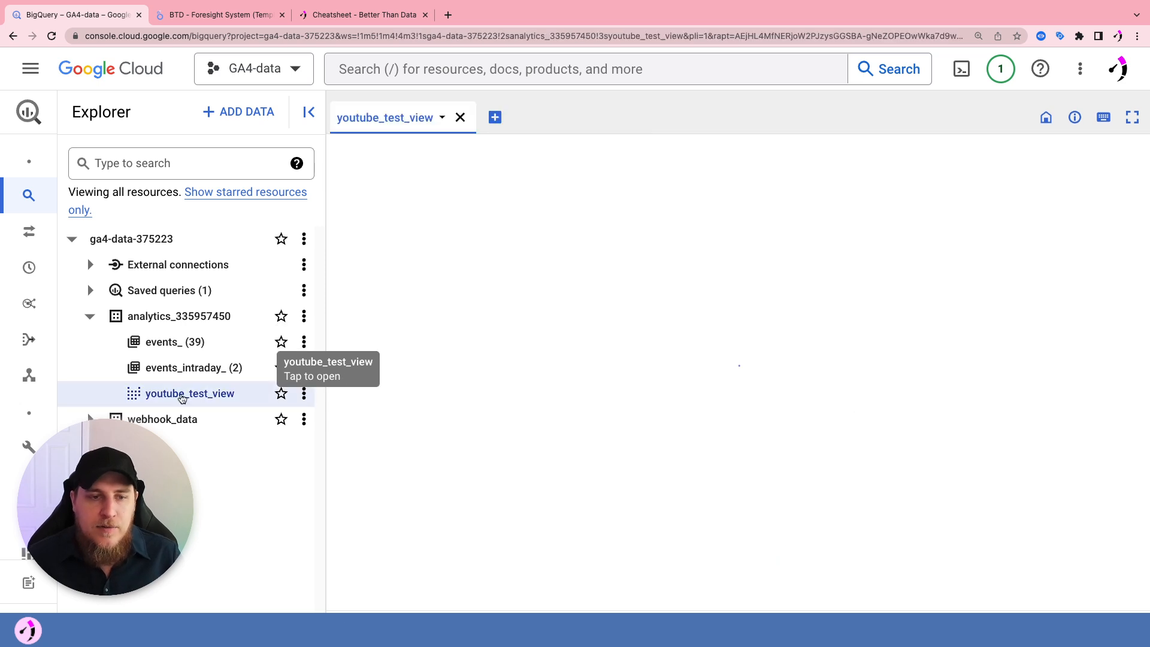
{"action": "left_click", "coordinate": [586, 166]}
{"action": "left_click", "coordinate": [605, 193]}
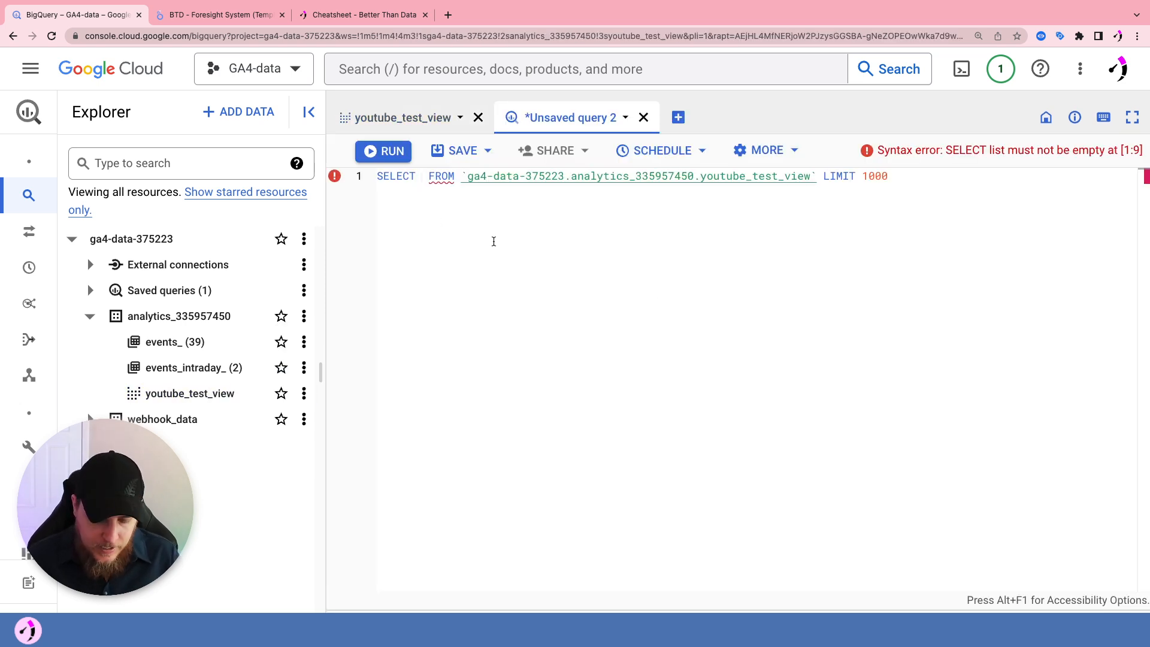
{"action": "type", "text": "*"}
{"action": "key", "text": "ctrl+Return"}
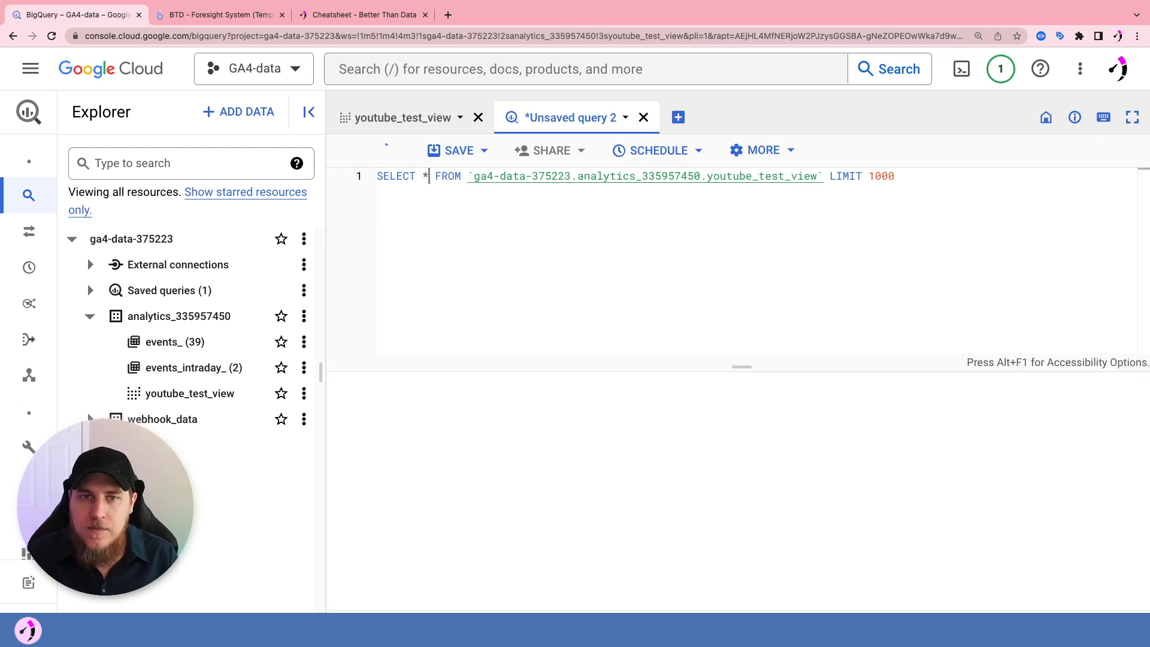
{"action": "left_click_drag", "start_coordinate": [735, 370], "coordinate": [710, 267]}
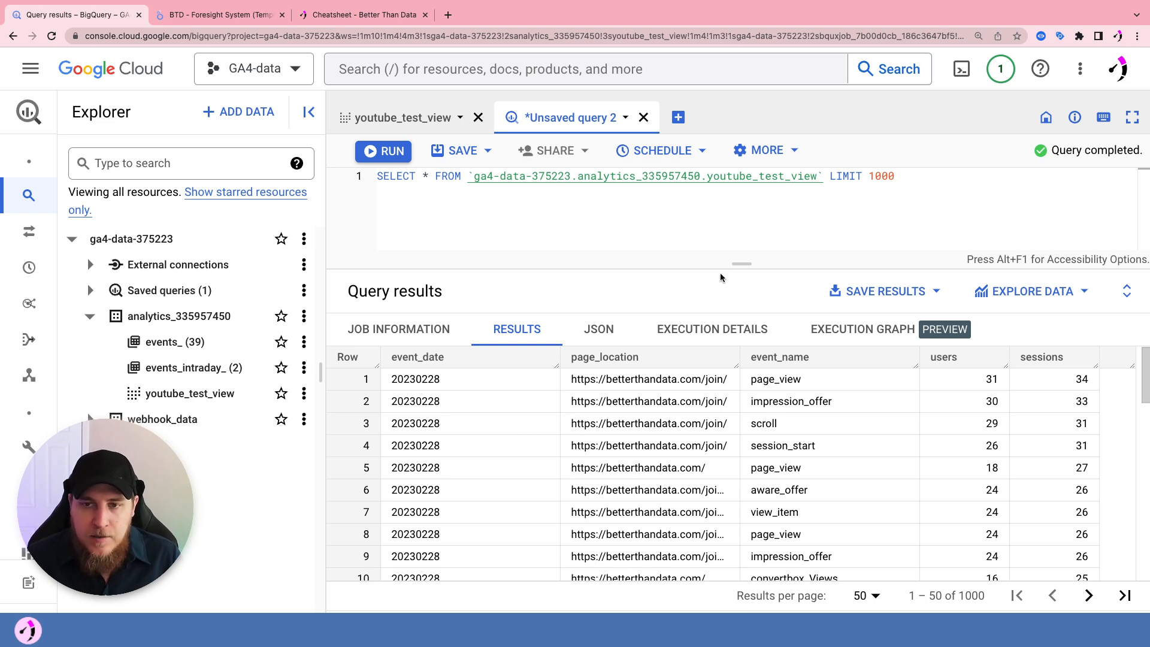
{"action": "left_click_drag", "start_coordinate": [740, 266], "coordinate": [740, 290]}
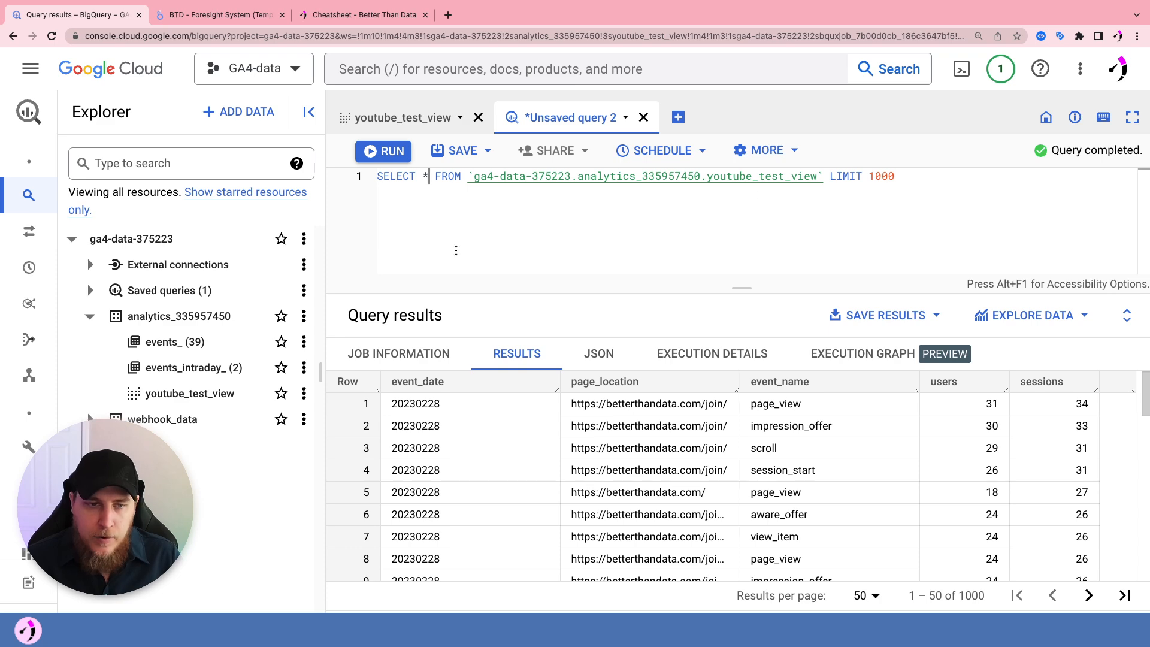
Close the unsaved youtube_test_view query without keeping it, and close the view itself
{"action": "left_click", "coordinate": [643, 118]}
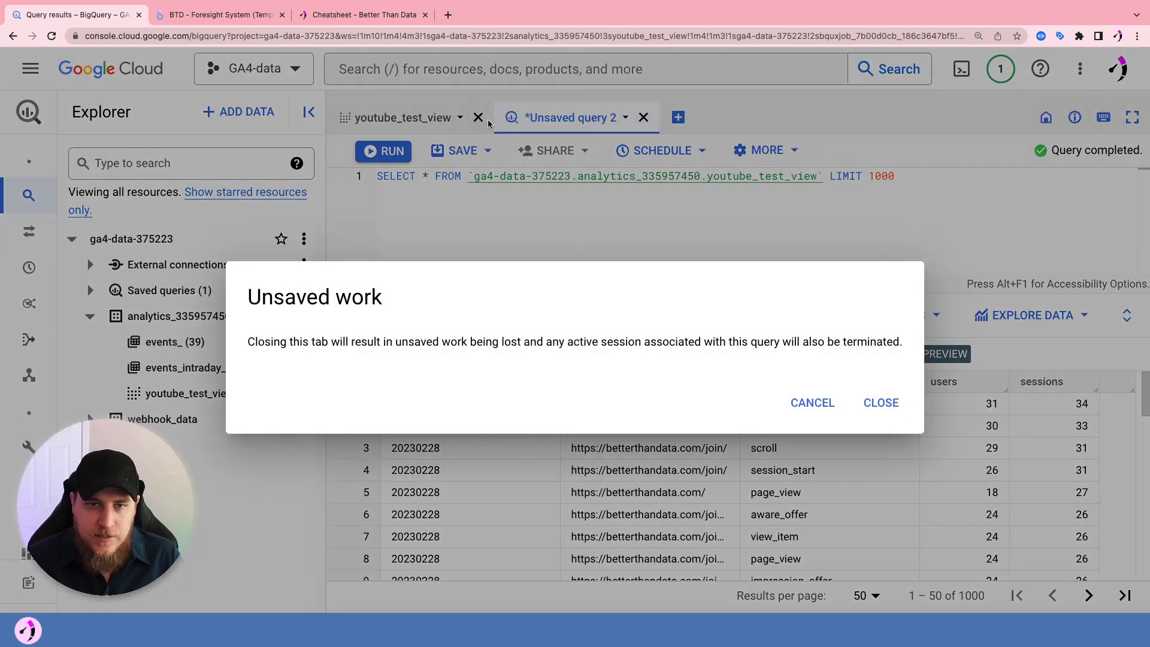
{"action": "left_click", "coordinate": [881, 403]}
{"action": "left_click", "coordinate": [477, 116]}
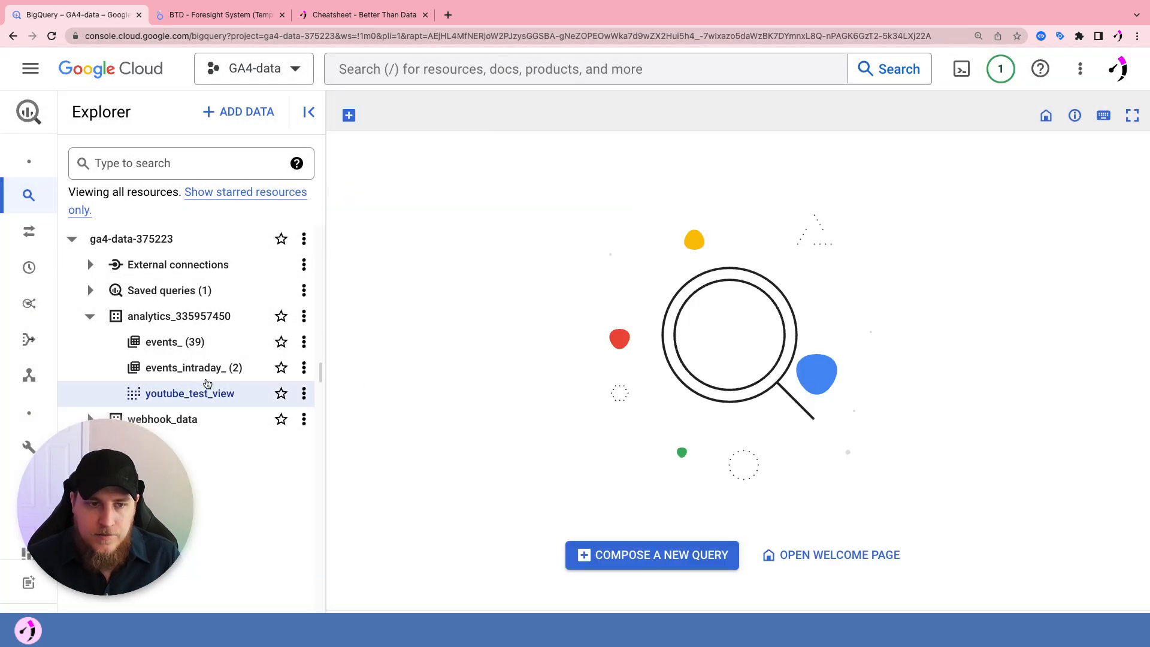
Start a query selecting event_date from the events_ table dated 2023-03-06 and move it out of the split view into full width
{"action": "left_click", "coordinate": [157, 341]}
{"action": "left_click", "coordinate": [451, 310]}
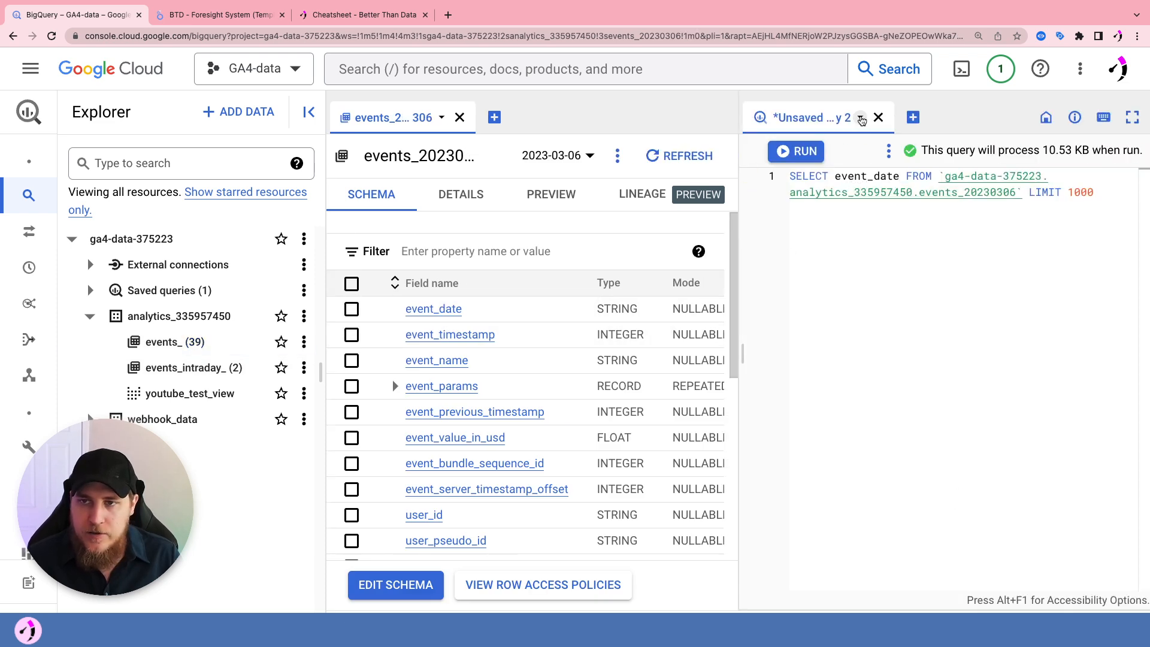
{"action": "left_click", "coordinate": [860, 118]}
{"action": "left_click", "coordinate": [935, 146]}
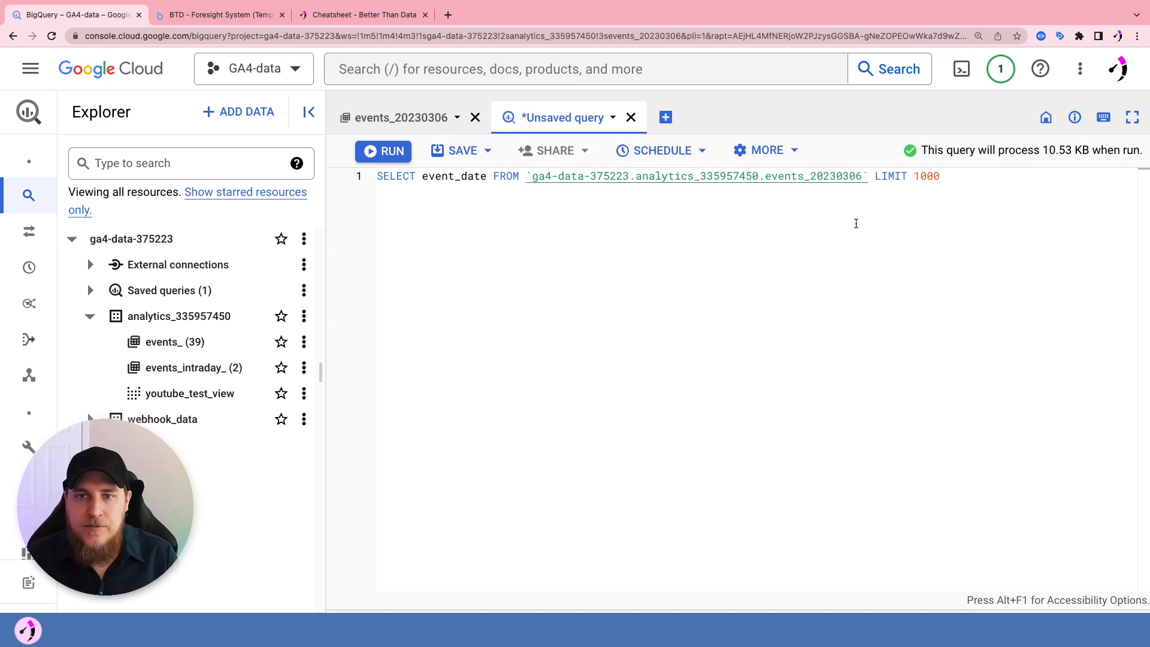
Remove the LIMIT 1000 clause from the query and format the SQL onto separate lines
{"action": "left_click_drag", "start_coordinate": [944, 180], "coordinate": [875, 180]}
{"action": "key", "text": "BackSpace"}
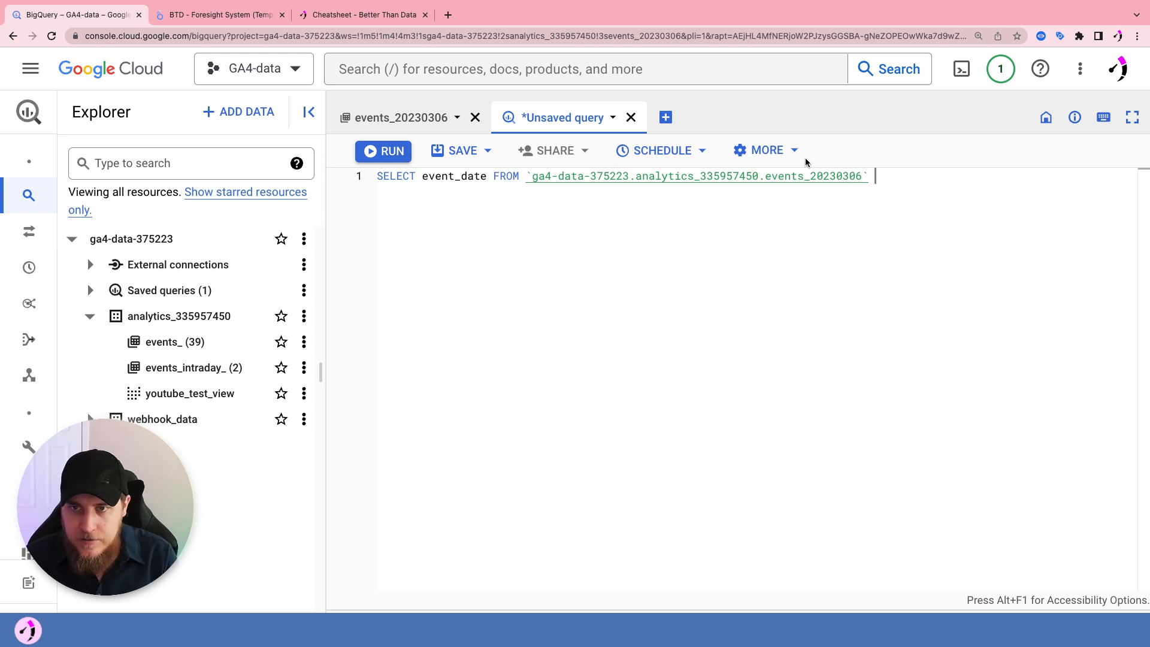
{"action": "left_click", "coordinate": [779, 151]}
{"action": "left_click", "coordinate": [803, 182]}
{"action": "left_click", "coordinate": [456, 192]}
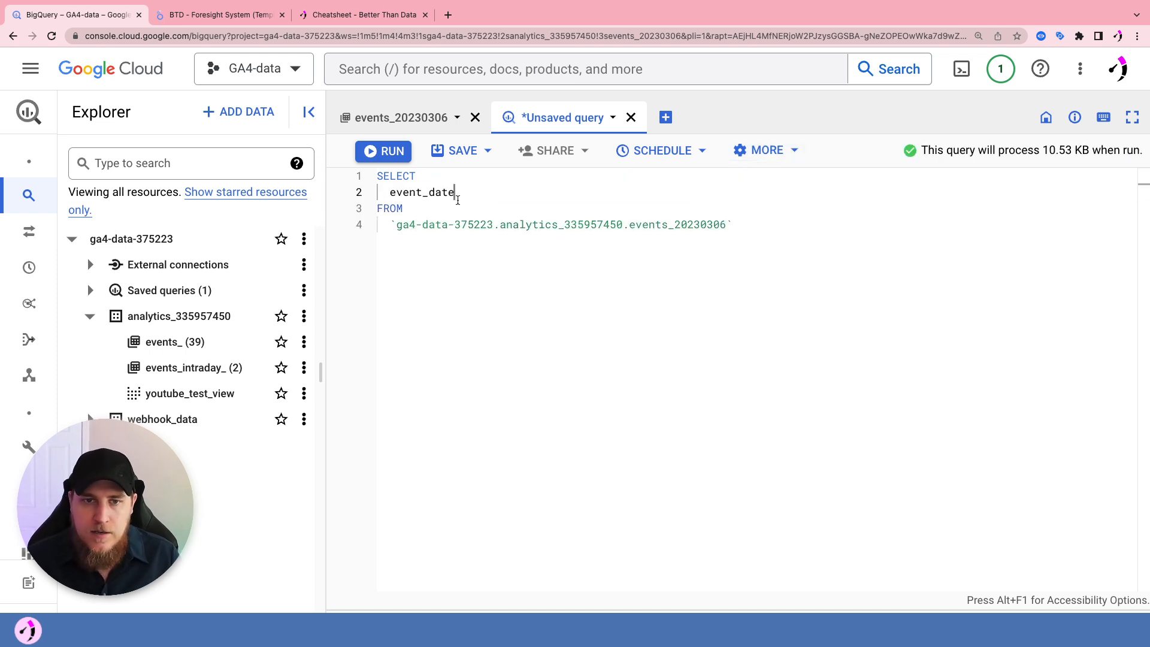
Replace the date suffix of the queried table with a wildcard so that it reads events_*
{"action": "left_click_drag", "start_coordinate": [674, 227], "coordinate": [727, 226]}
{"action": "left_click", "coordinate": [725, 226]}
{"action": "key", "text": "BackSpace"}
{"action": "key", "text": "BackSpace"}
{"action": "key", "text": "BackSpace"}
{"action": "key", "text": "BackSpace"}
{"action": "key", "text": "BackSpace"}
{"action": "key", "text": "BackSpace"}
{"action": "key", "text": "BackSpace"}
{"action": "key", "text": "BackSpace"}
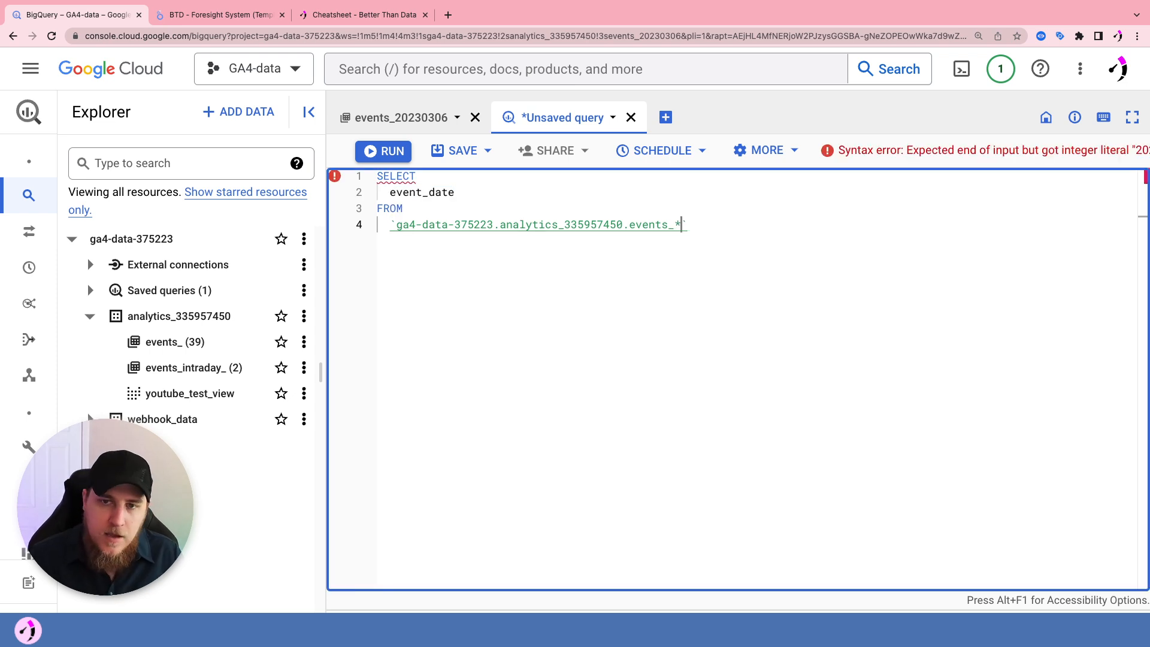
{"action": "type", "text": "*"}
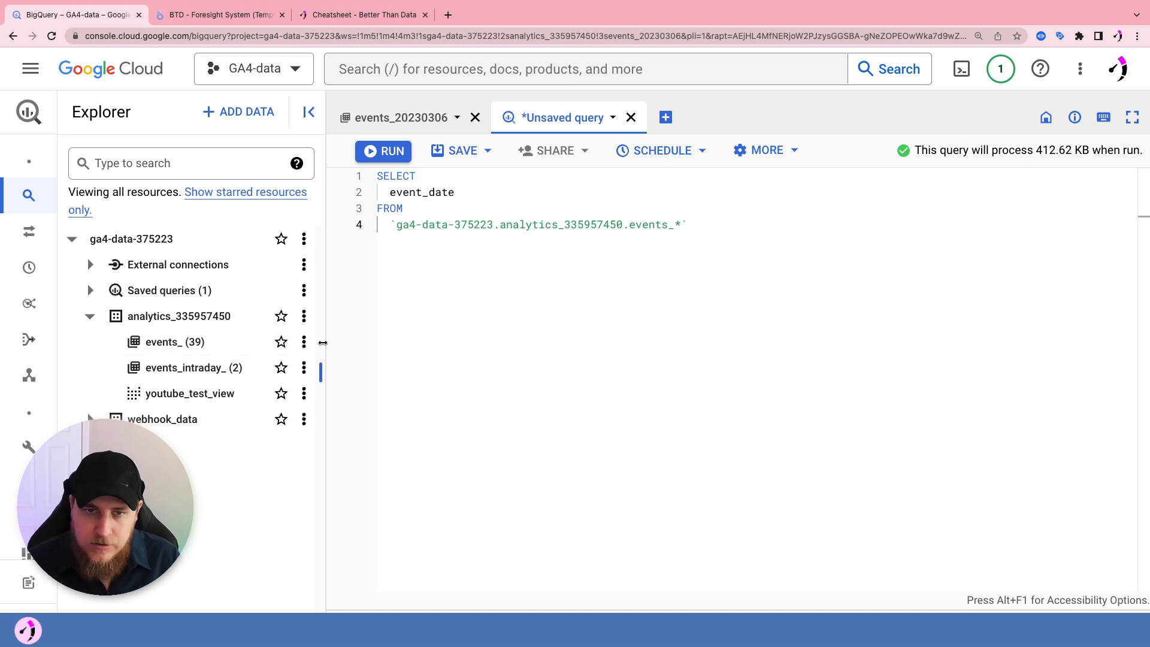
Add event_name as a second selected column on its own line after event_date
{"action": "left_click", "coordinate": [484, 193]}
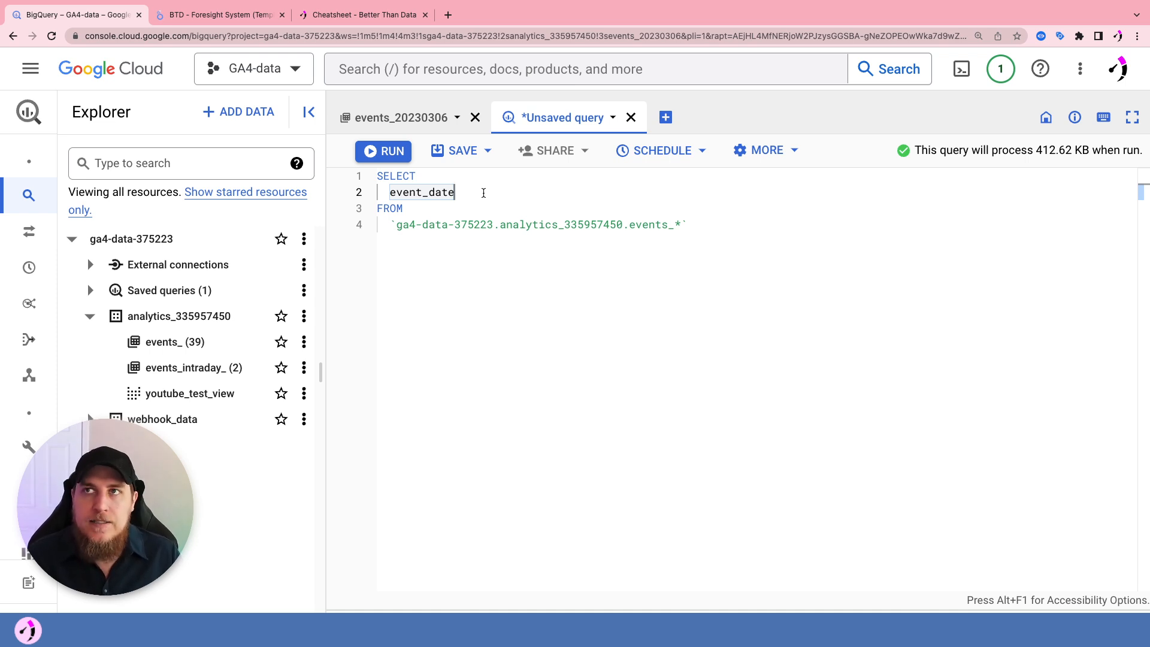
{"action": "type", "text": ","}
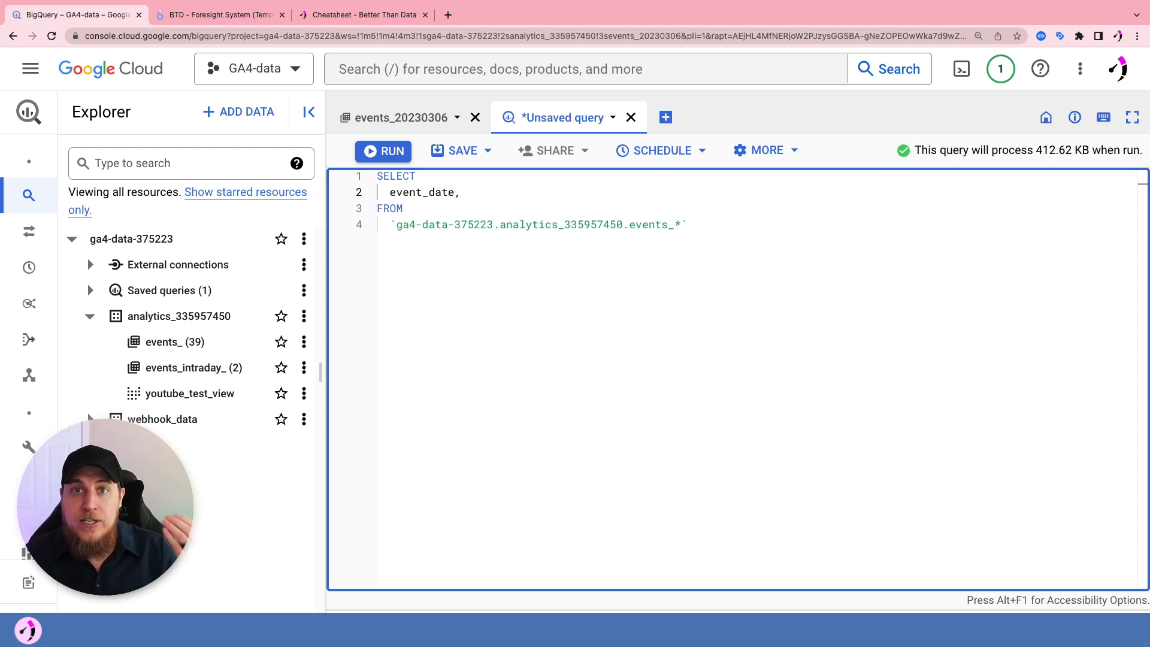
{"action": "key", "text": "Return"}
{"action": "type", "text": "event_name"}
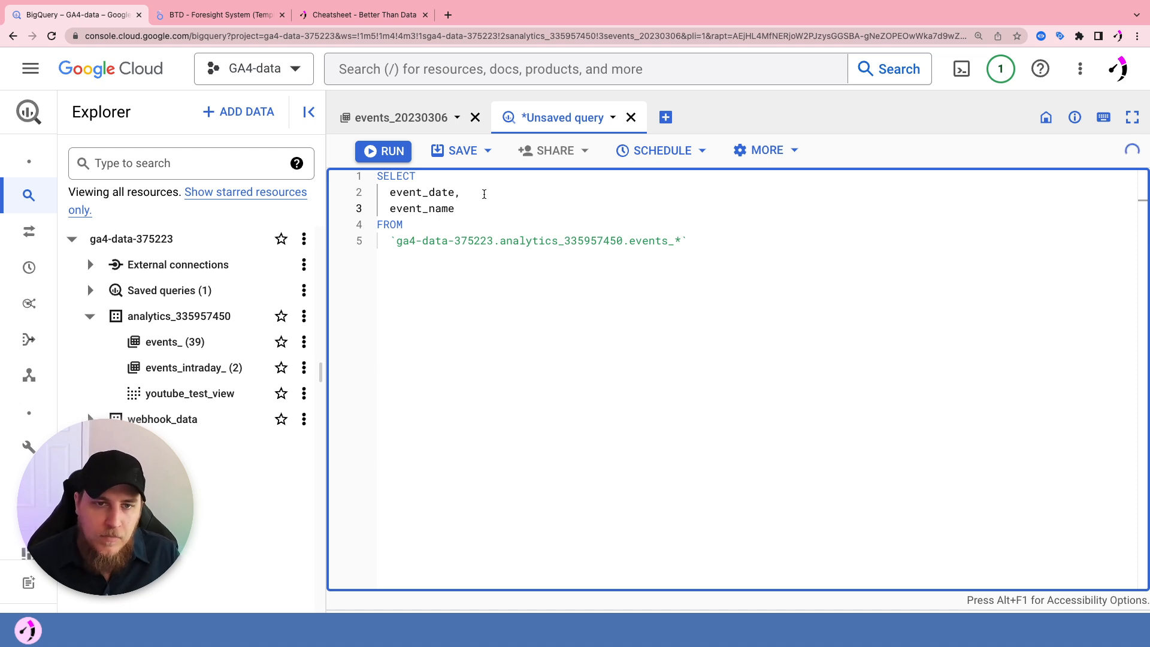
Check the event_name field in the events_20230306 schema and add a comma and an empty line after event_name in the query
{"action": "left_click", "coordinate": [419, 119]}
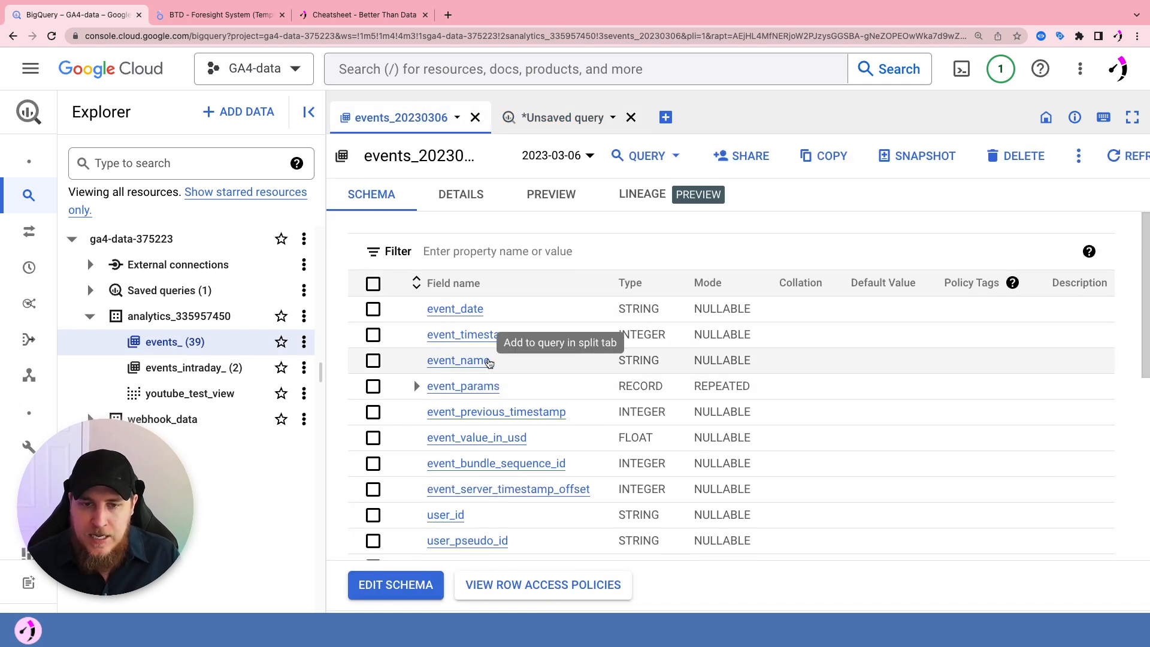
{"action": "left_click", "coordinate": [490, 360]}
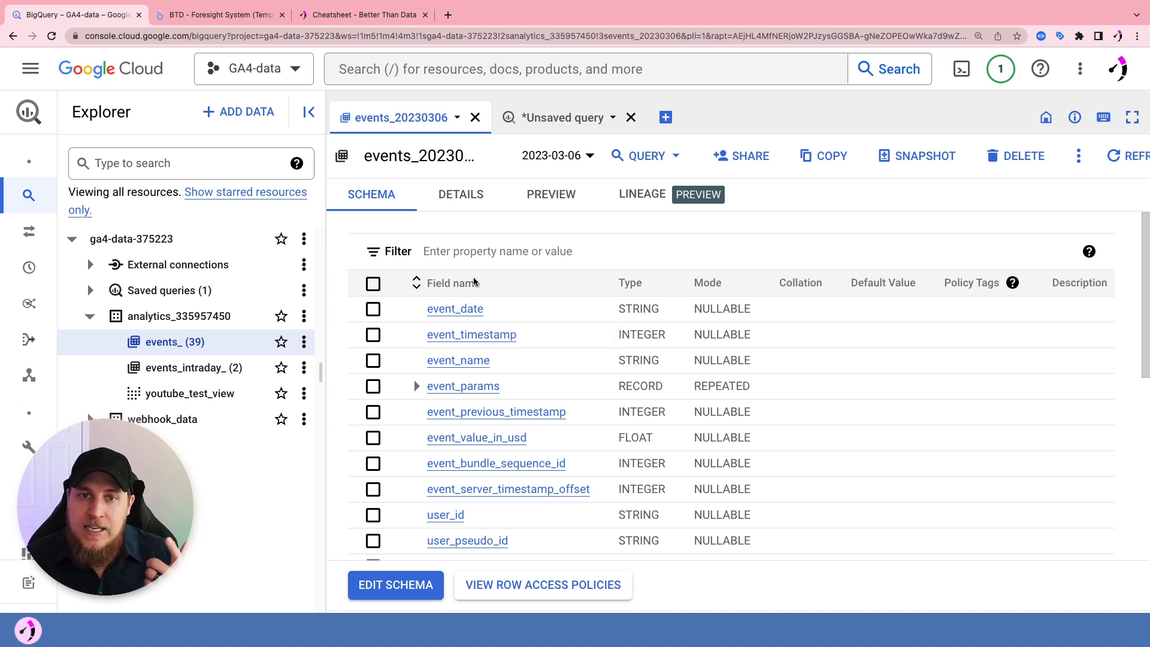
{"action": "left_click", "coordinate": [532, 122]}
{"action": "left_click", "coordinate": [457, 208]}
{"action": "type", "text": ","}
{"action": "key", "text": "Return"}
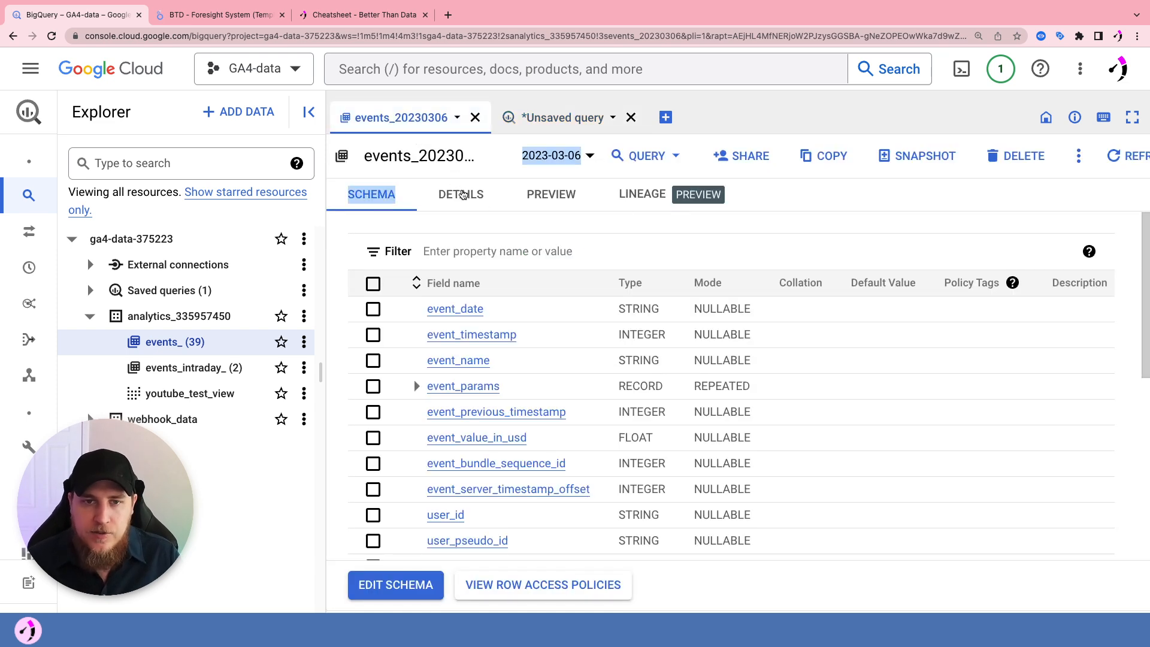
Preview the rows of events_20230306 and examine where the ga_session_id event parameter stores its value, widening the int_value column
{"action": "left_click", "coordinate": [461, 195]}
{"action": "left_click", "coordinate": [539, 197]}
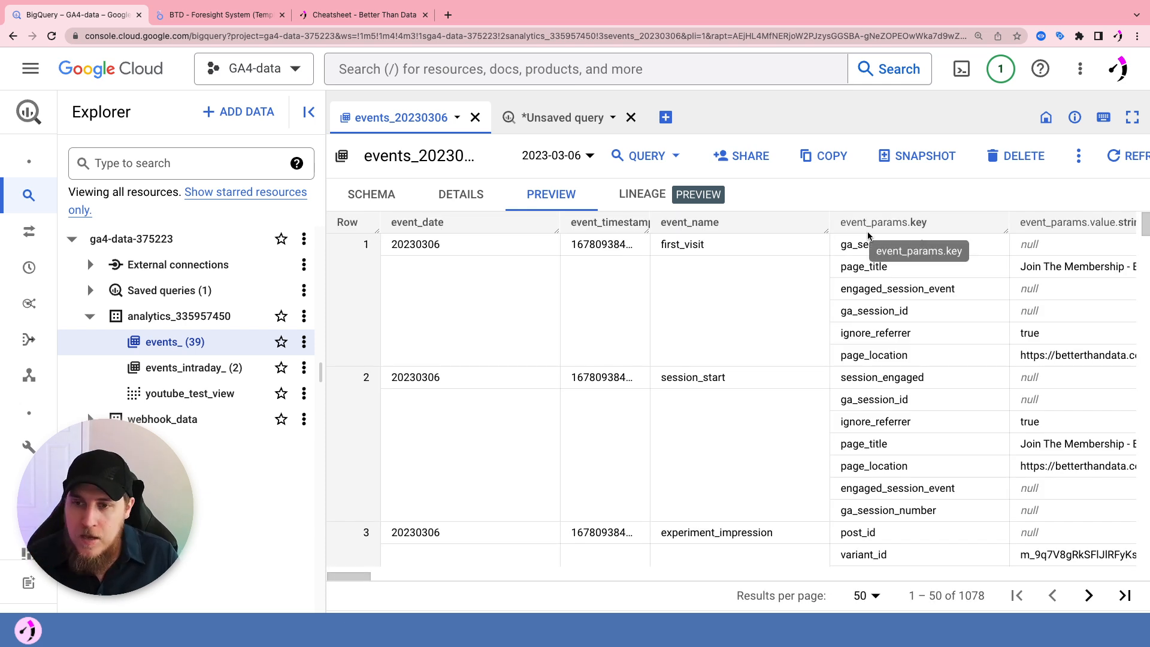
{"action": "left_click_drag", "start_coordinate": [841, 311], "coordinate": [937, 317]}
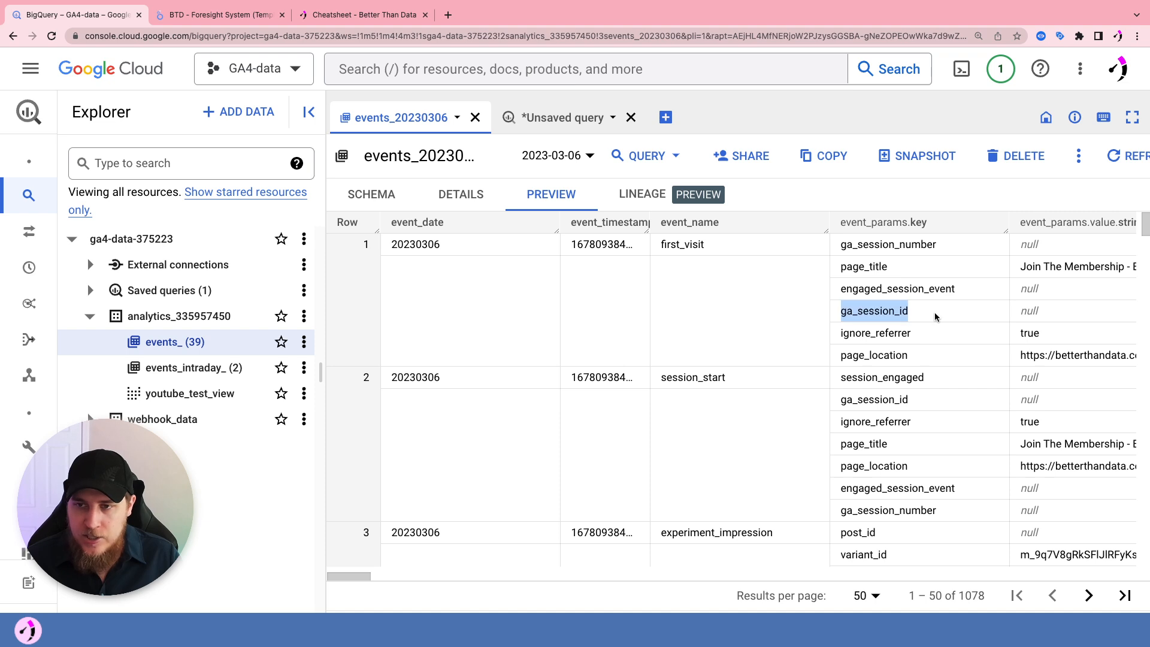
{"action": "scroll", "coordinate": [936, 317], "scroll_direction": "right", "scroll_amount": 5}
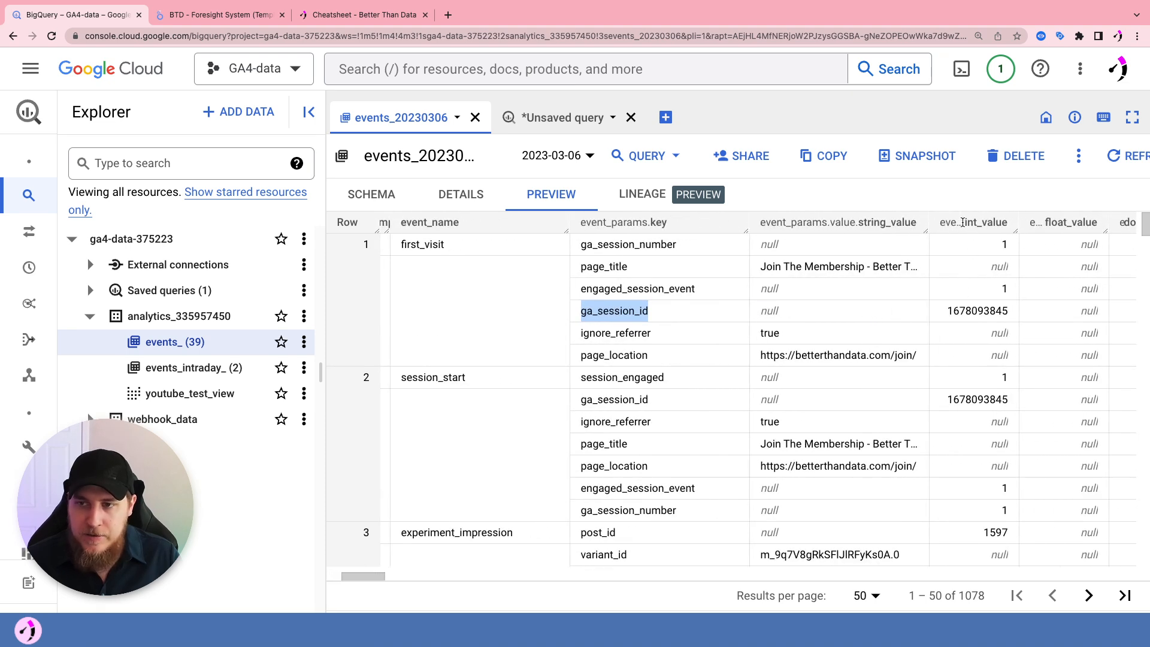
{"action": "left_click_drag", "start_coordinate": [1012, 230], "coordinate": [1085, 233]}
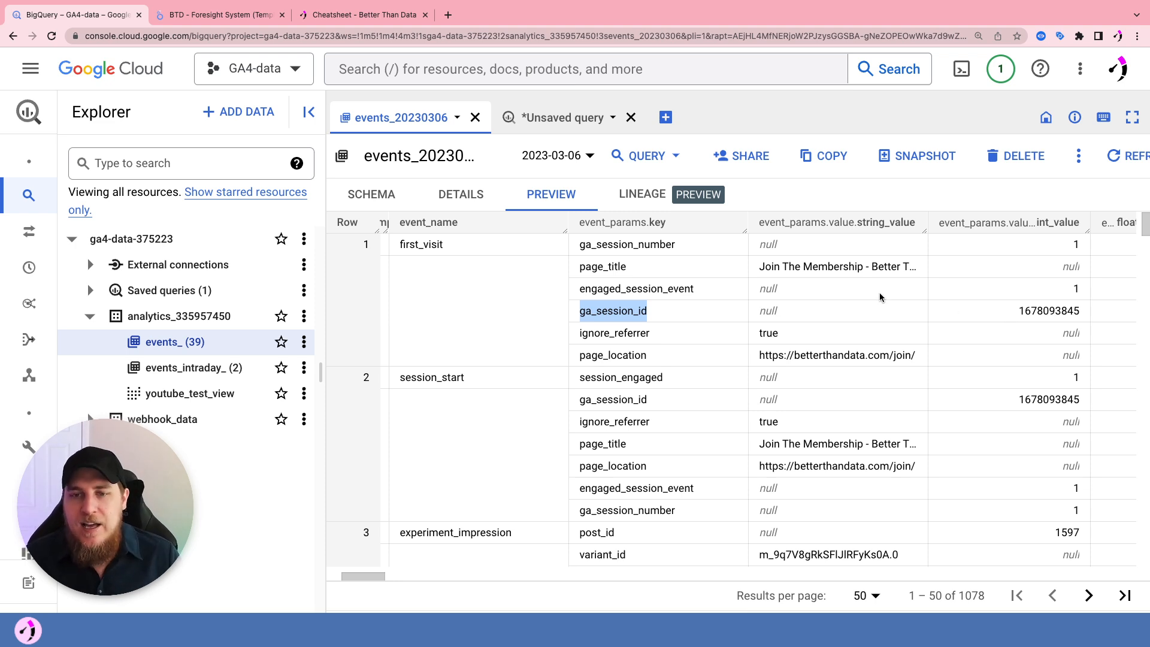
{"action": "left_click_drag", "start_coordinate": [1023, 311], "coordinate": [1047, 311]}
{"action": "left_click_drag", "start_coordinate": [671, 312], "coordinate": [564, 315]}
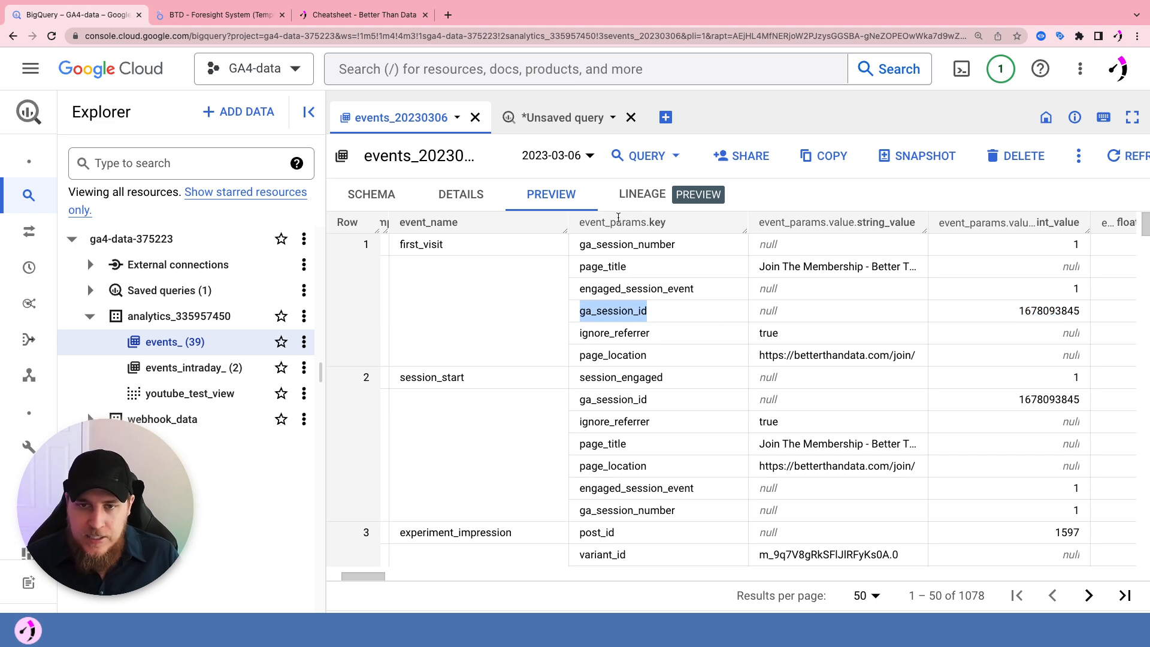
Add the subquery (select value.int_value from unnest(event_params) where key = "ga_session_id") as the third selected column
{"action": "left_click", "coordinate": [563, 122]}
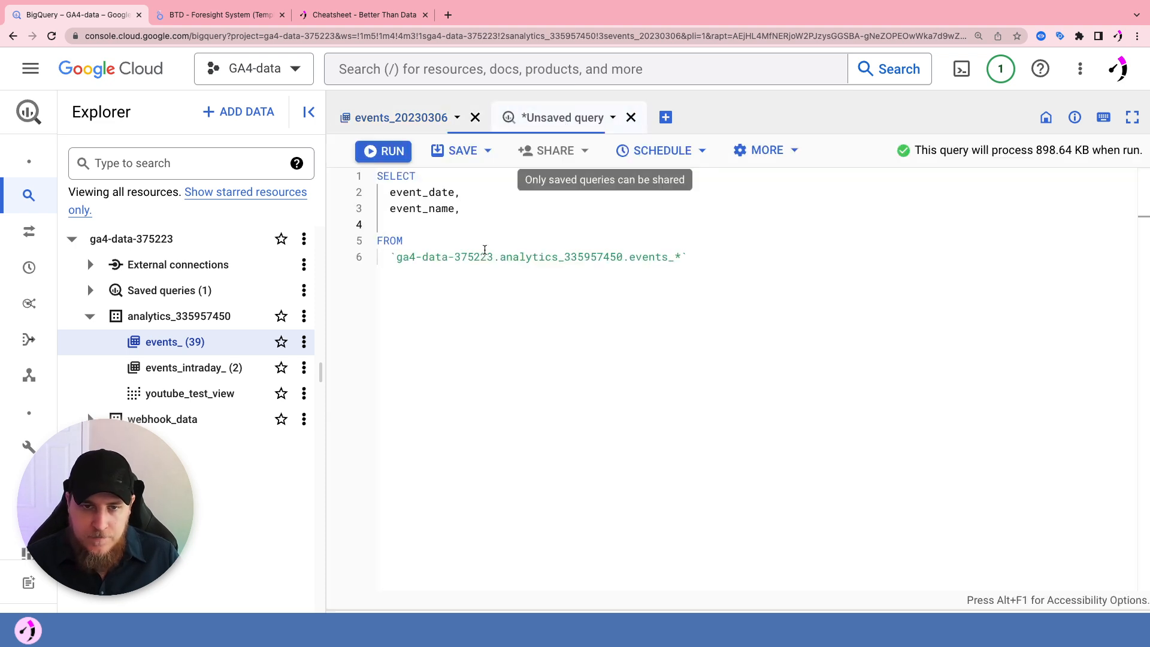
{"action": "left_click", "coordinate": [423, 230]}
{"action": "type", "text": "(select "}
{"action": "type", "text": "value.int_va"}
{"action": "type", "text": "lue "}
{"action": "type", "text": "from unnest("}
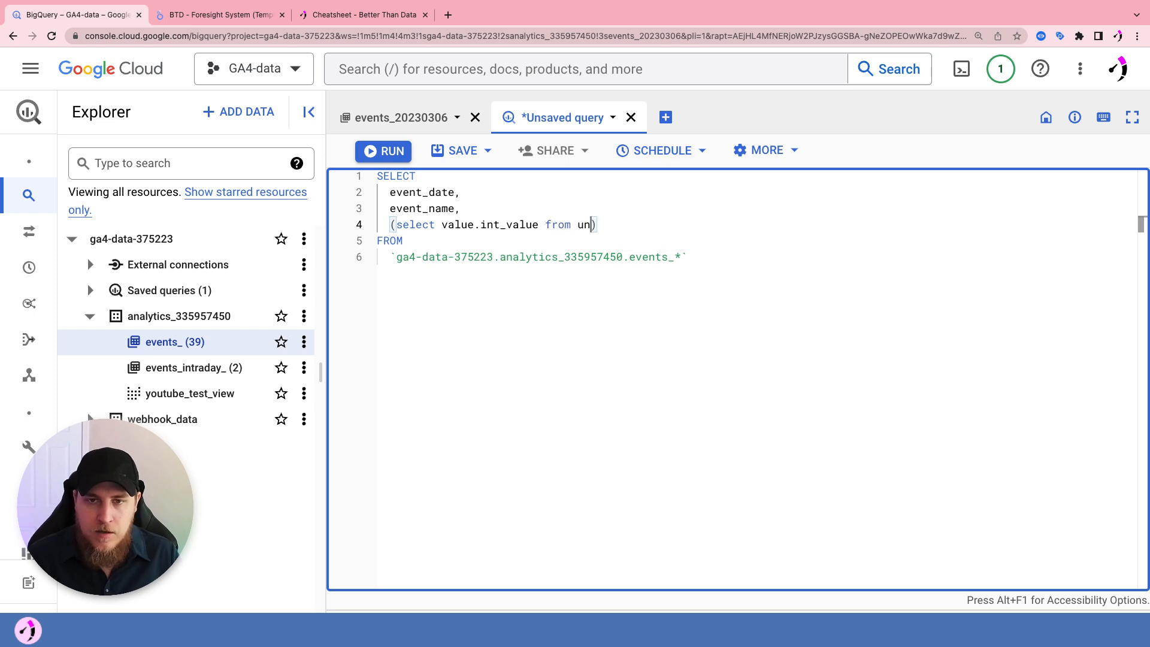
{"action": "type", "text": "event_params"}
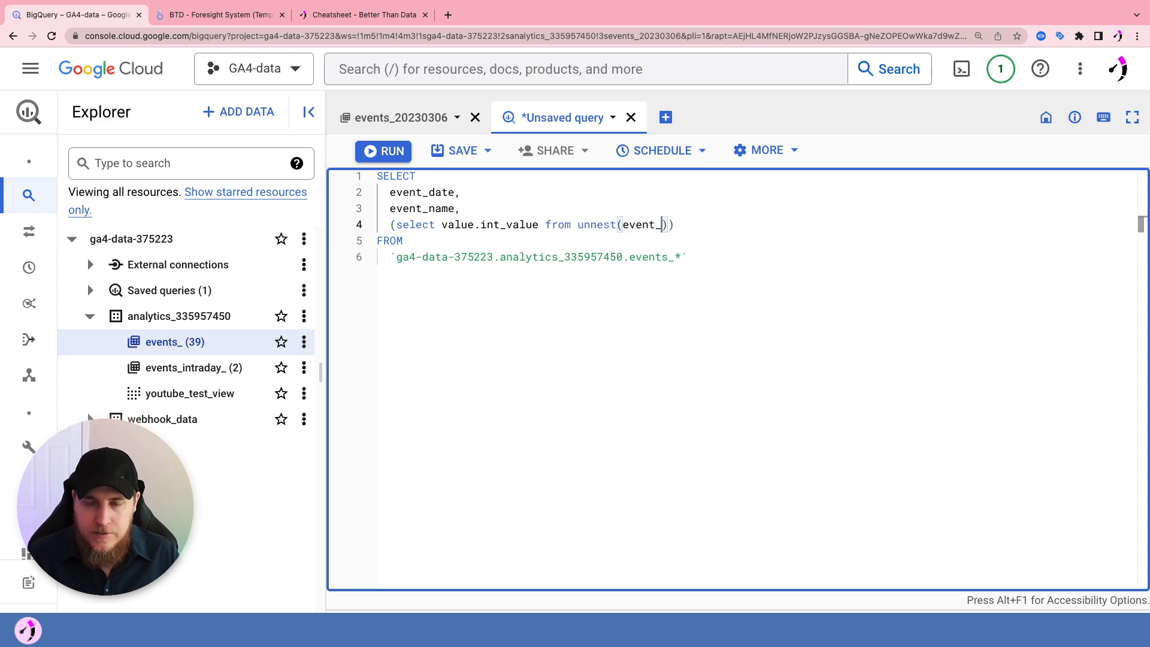
{"action": "type", "text": ") where ke"}
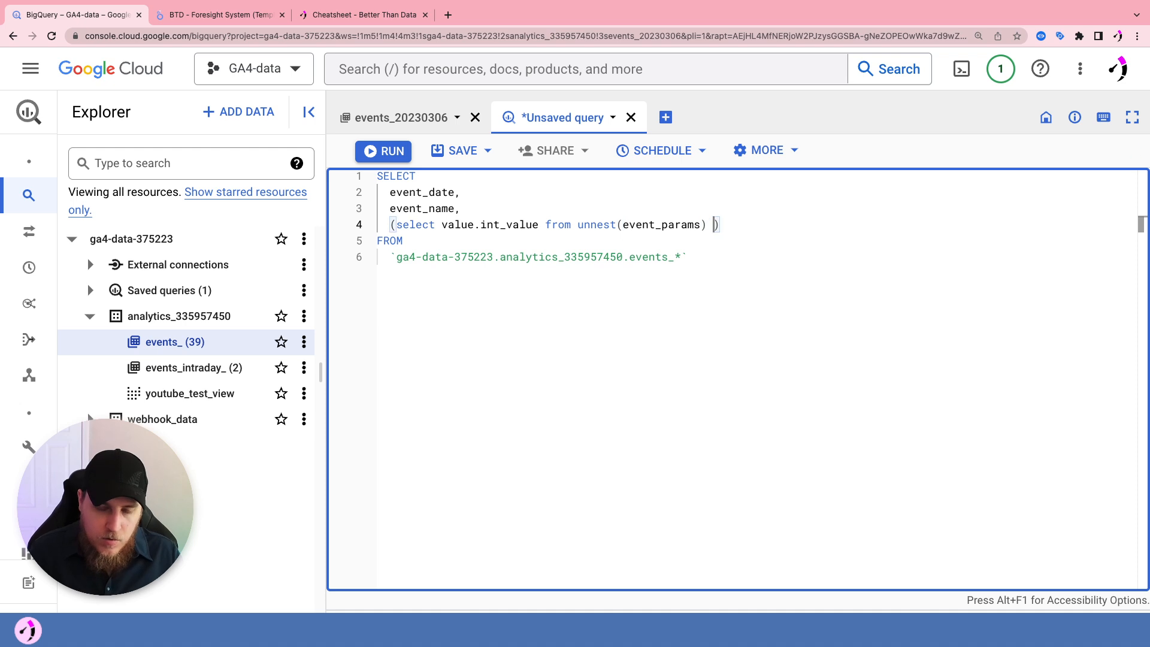
{"action": "type", "text": "y = \"ga_"}
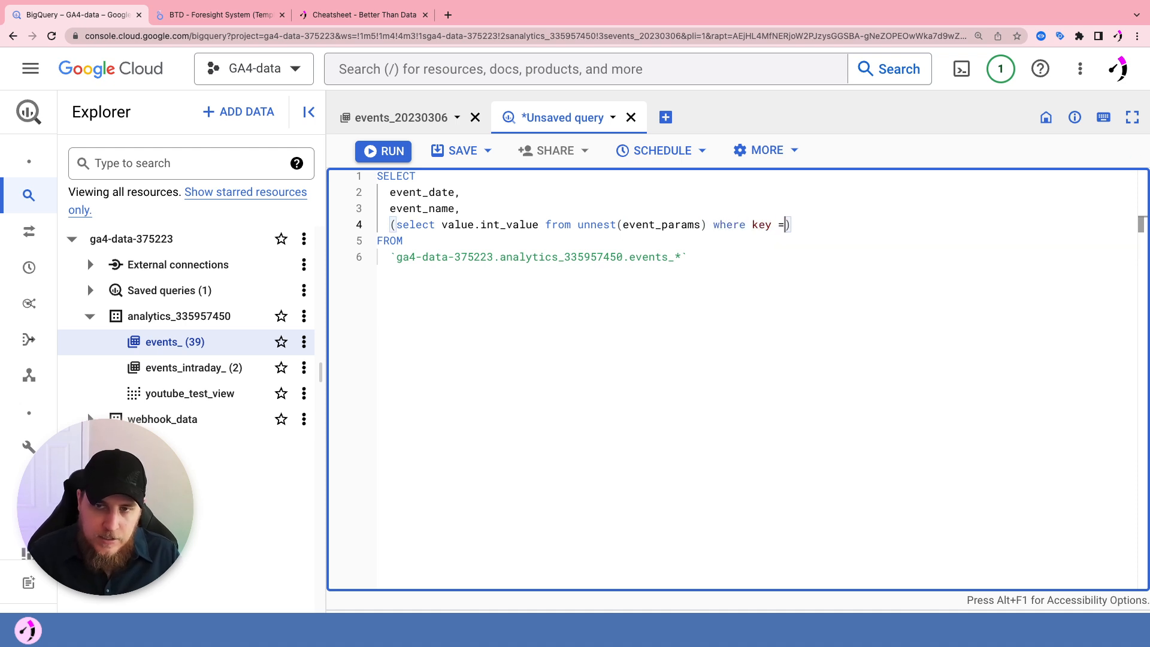
{"action": "type", "text": "session_id"}
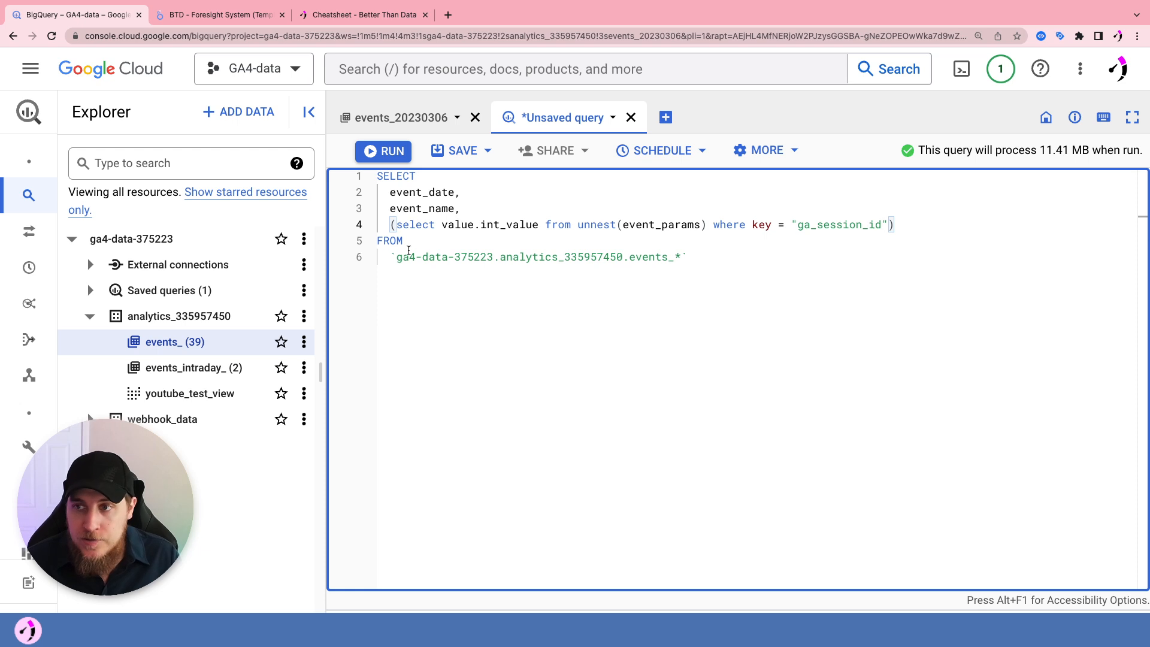
{"action": "left_click", "coordinate": [392, 223]}
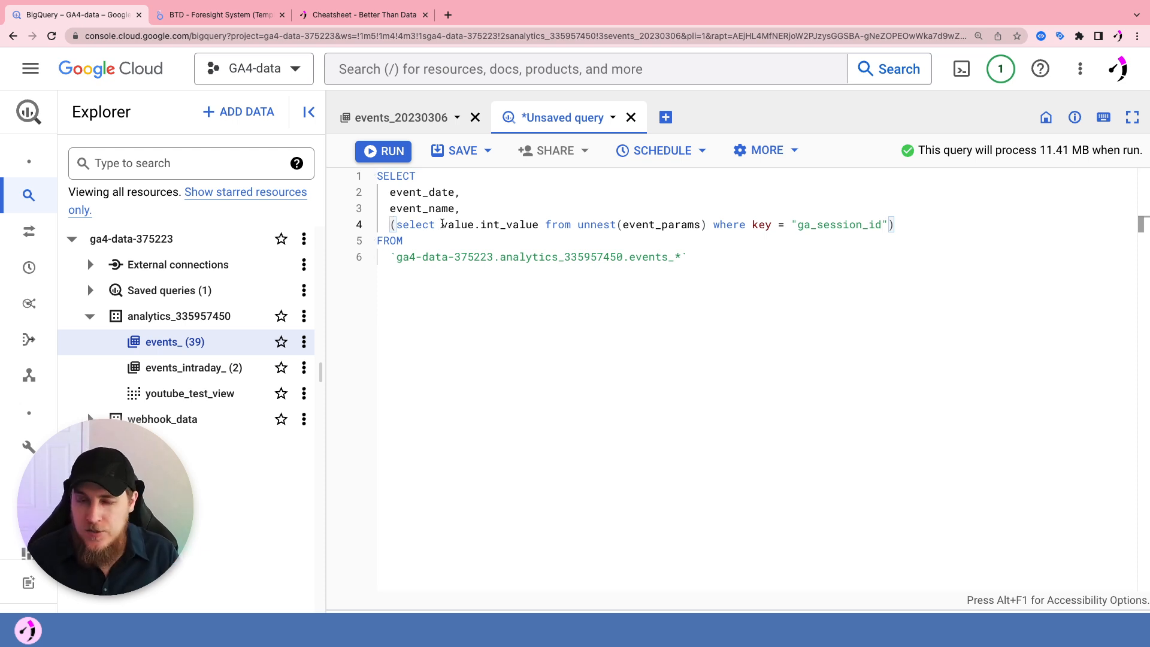
Wrap the ga_session_id subquery in concat with "_" and user_pseudo_id, and alias the result as session_id
{"action": "type", "text": "concat"}
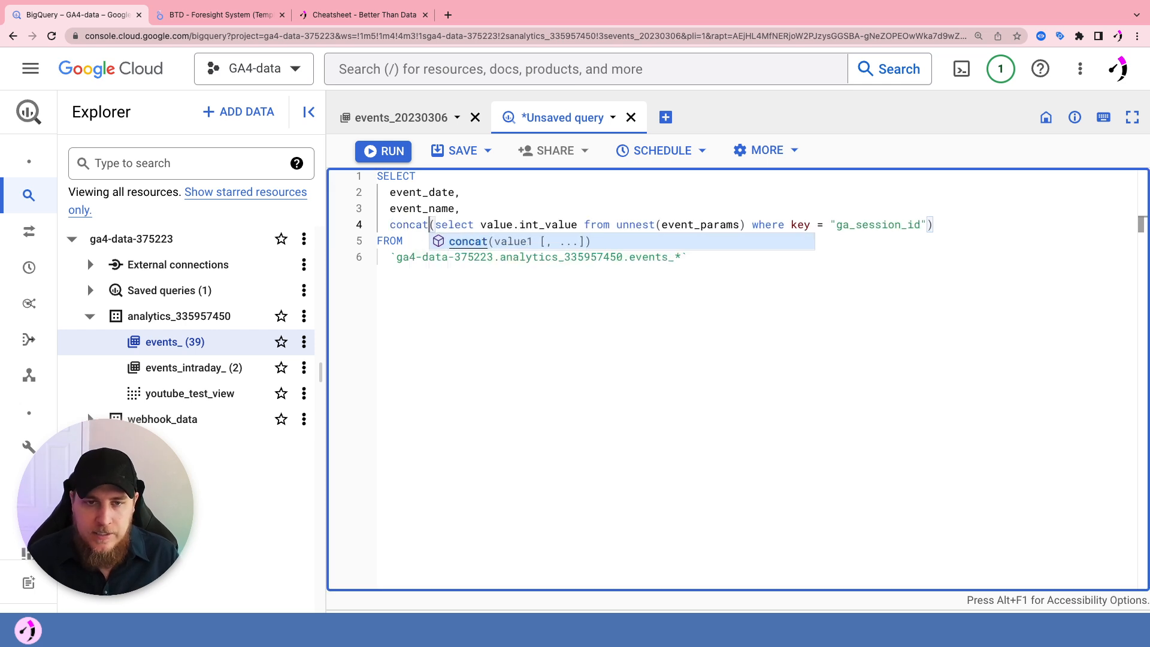
{"action": "type", "text": "("}
{"action": "left_click", "coordinate": [947, 227]}
{"action": "type", "text": ",\"_\""}
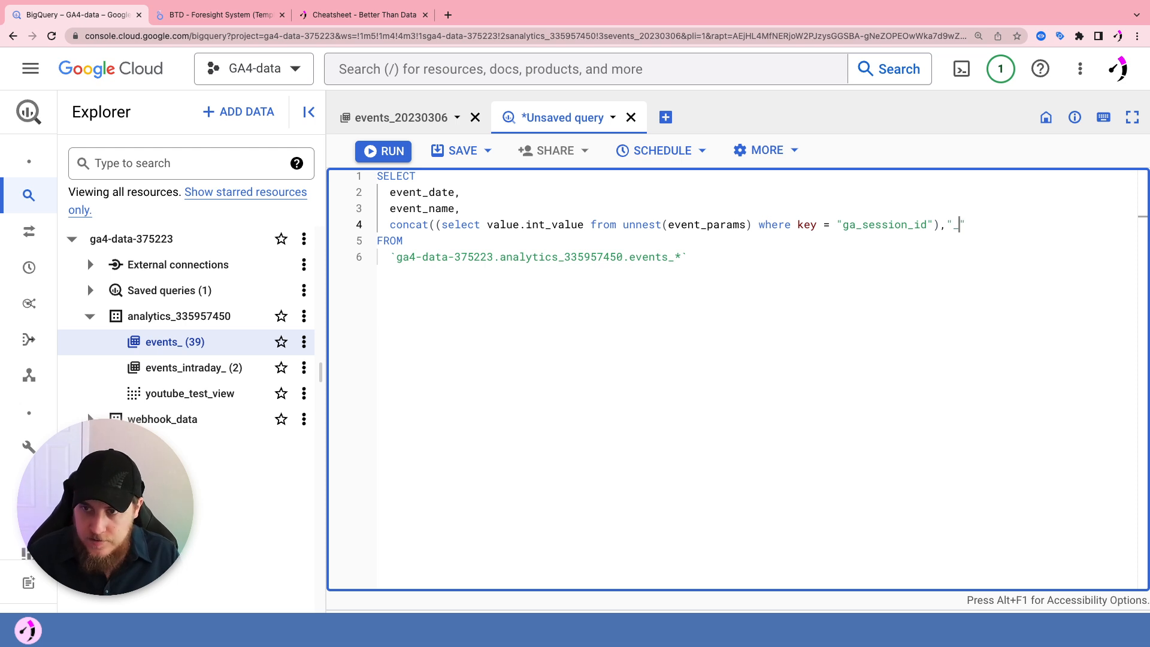
{"action": "type", "text": ",user_pse"}
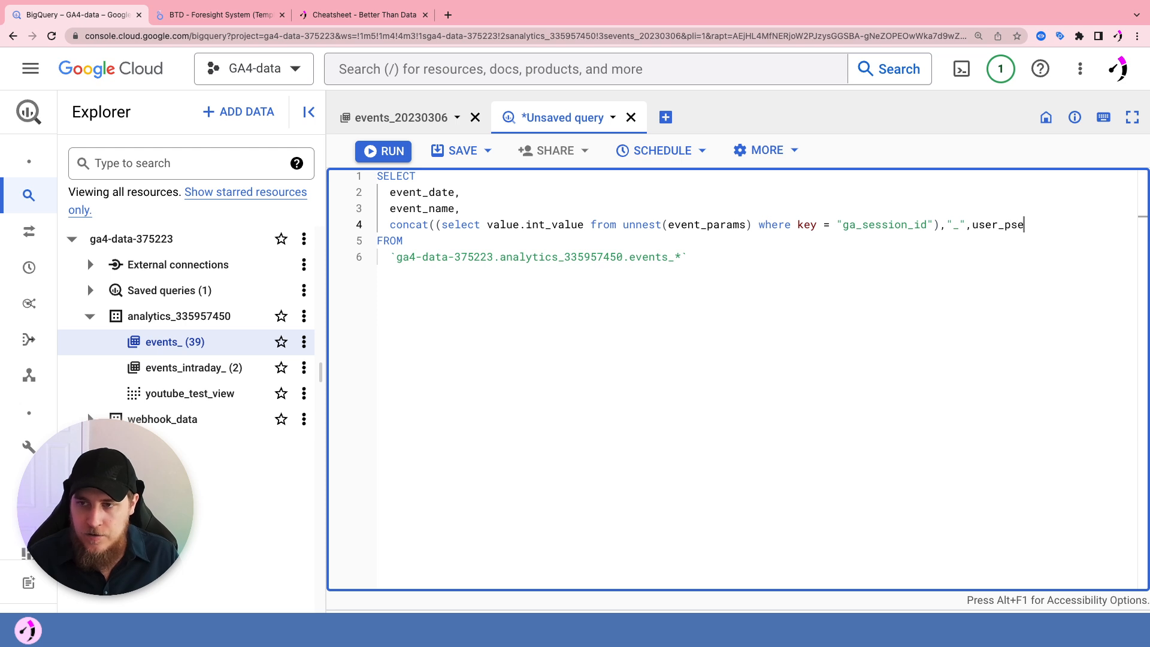
{"action": "type", "text": "udo_id)"}
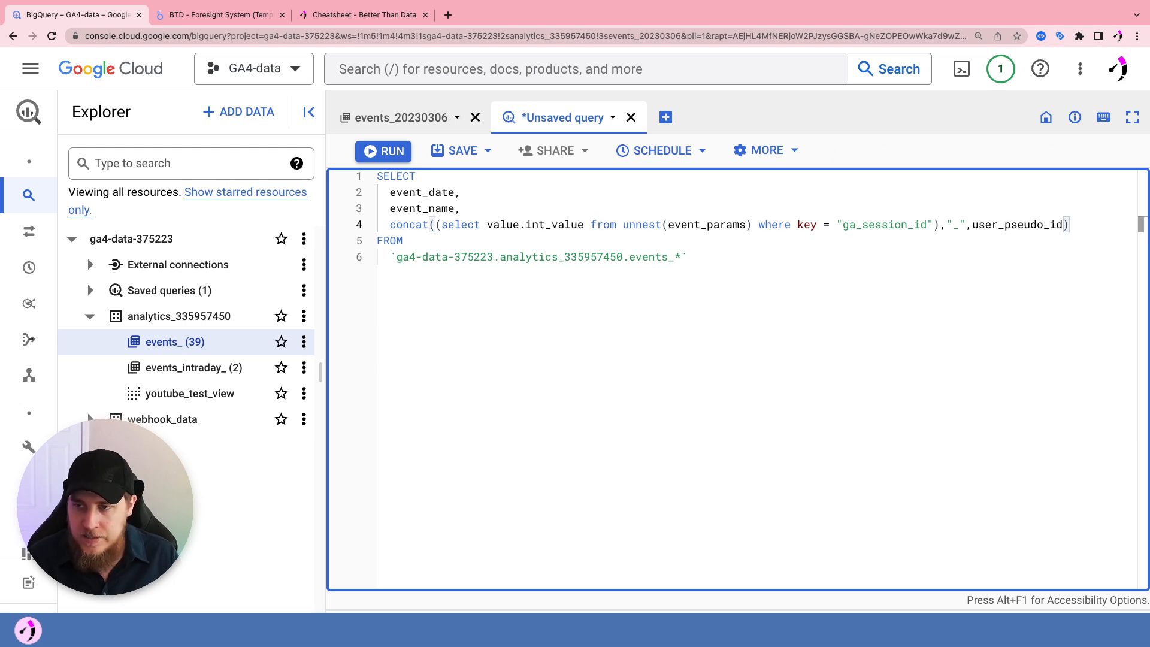
{"action": "type", "text": " as session"}
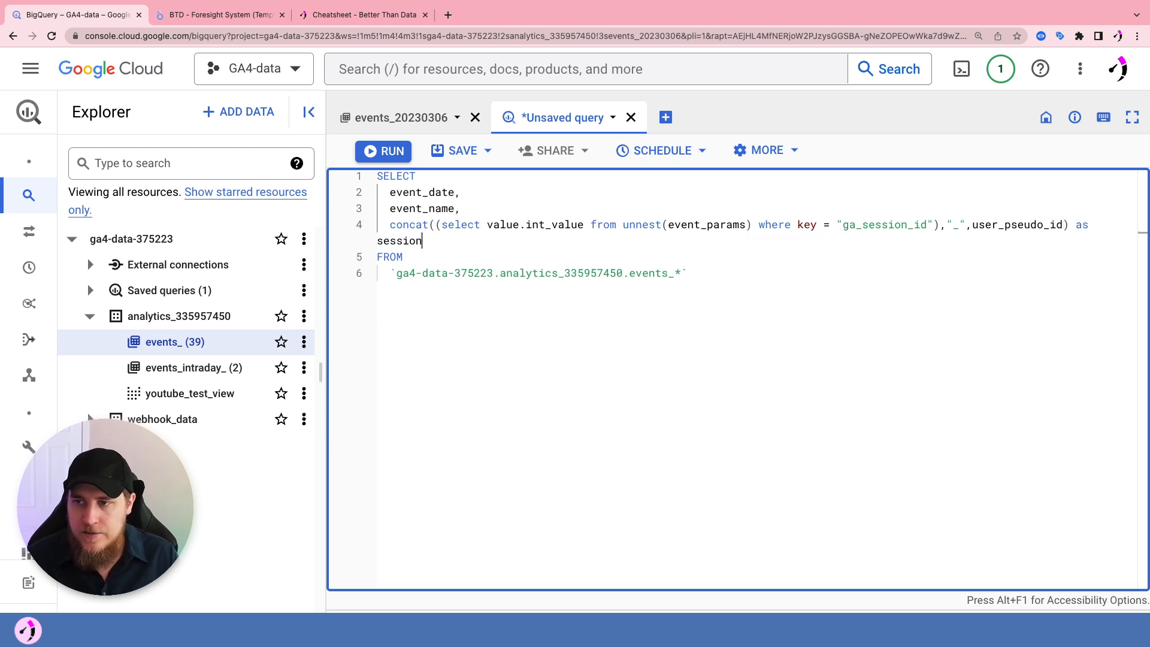
{"action": "type", "text": "_id"}
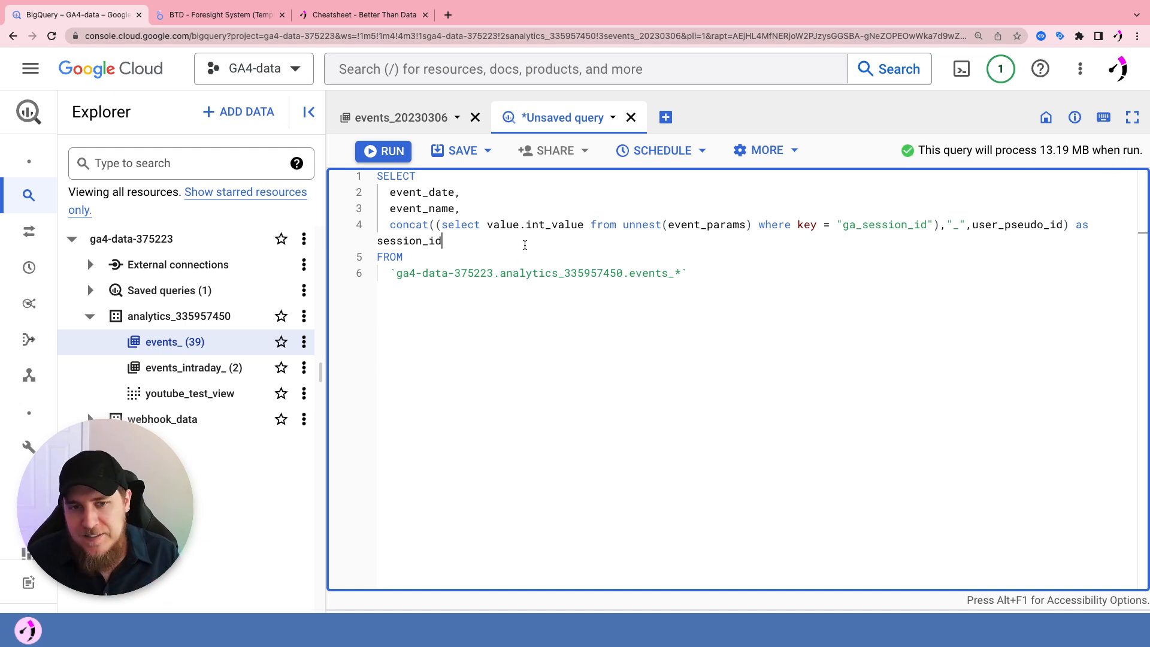
Add user_pseudo_id as user_id as a fourth selected column on its own line after session_id
{"action": "type", "text": ","}
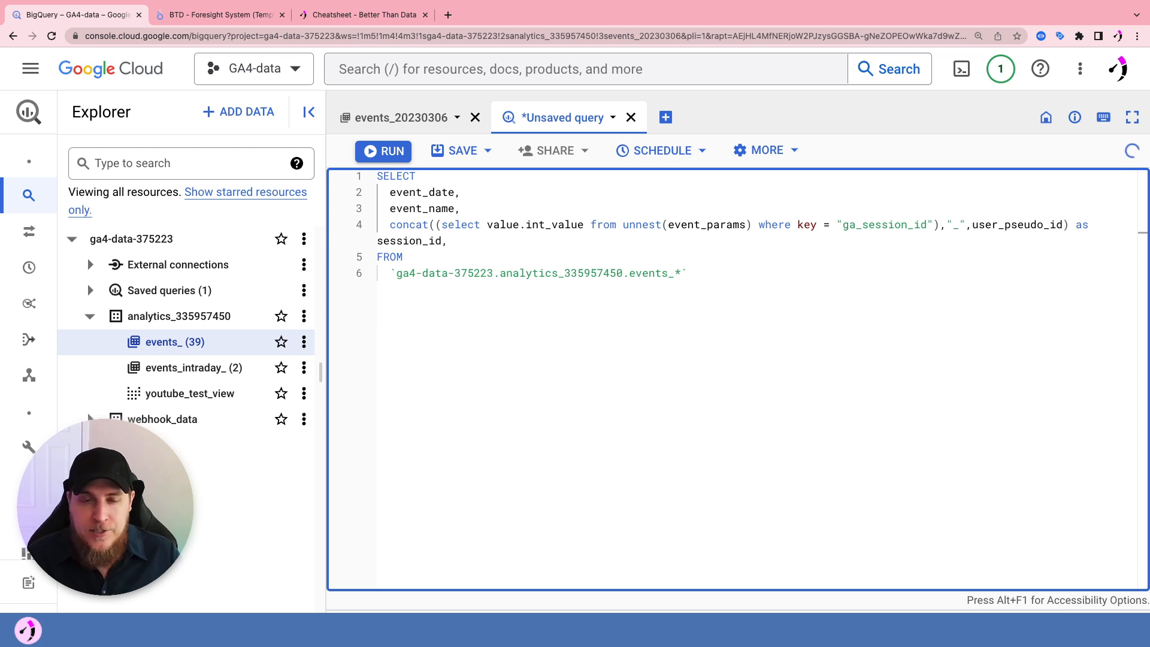
{"action": "key", "text": "Return"}
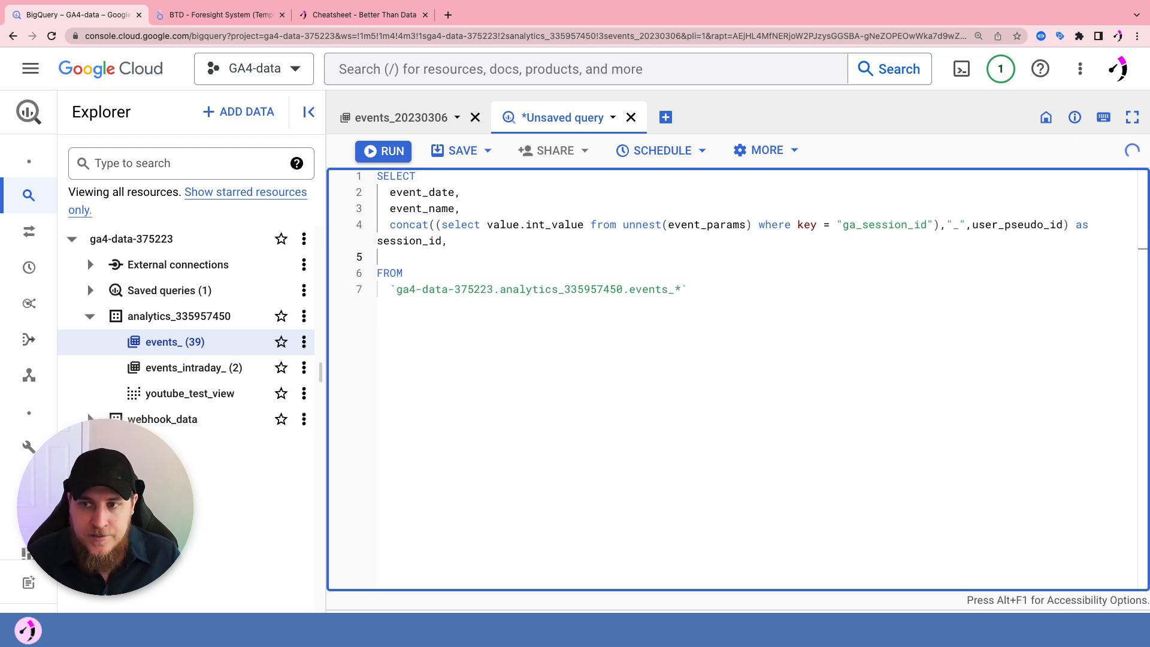
{"action": "type", "text": "user_"}
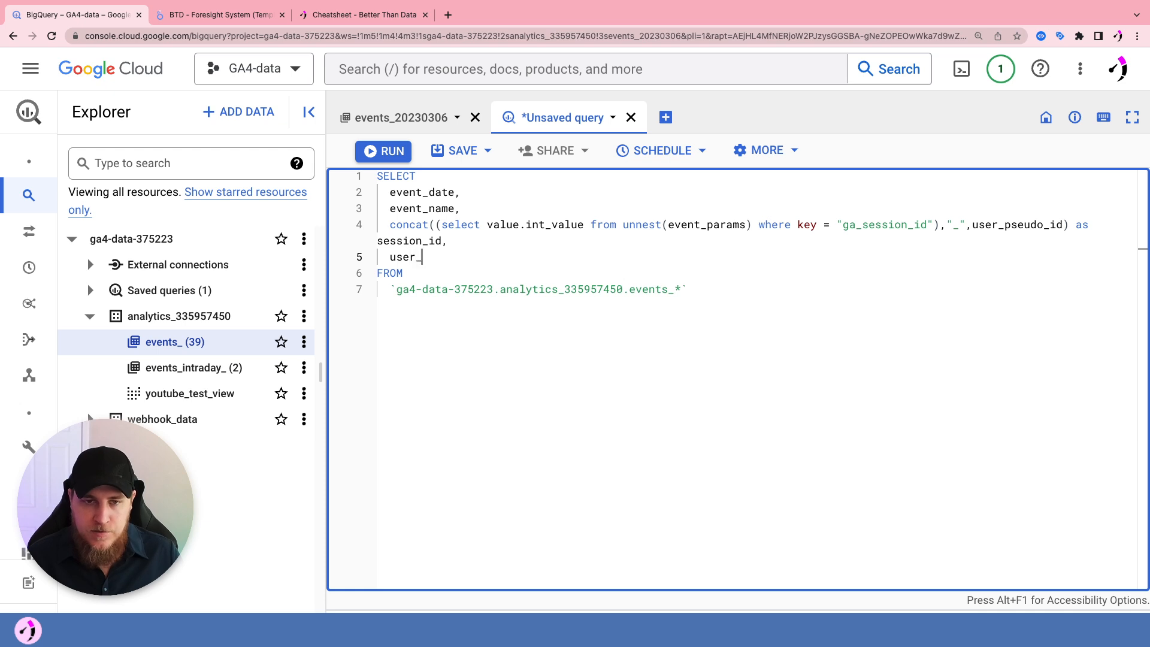
{"action": "type", "text": "pseudo_id"}
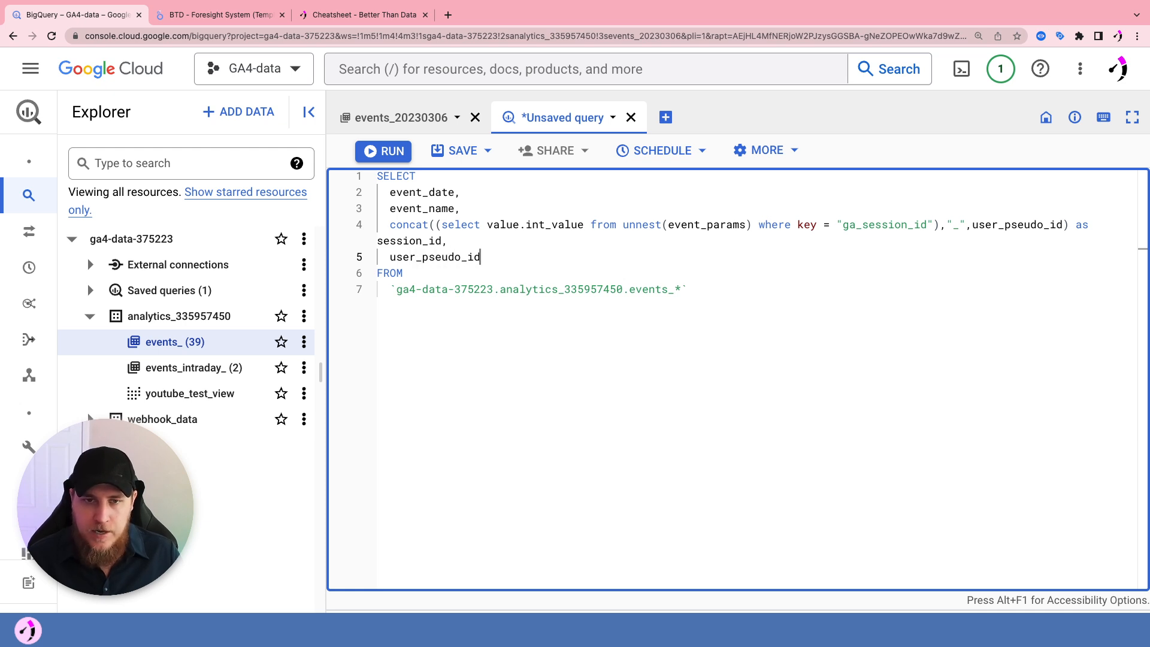
{"action": "type", "text": " as user_id"}
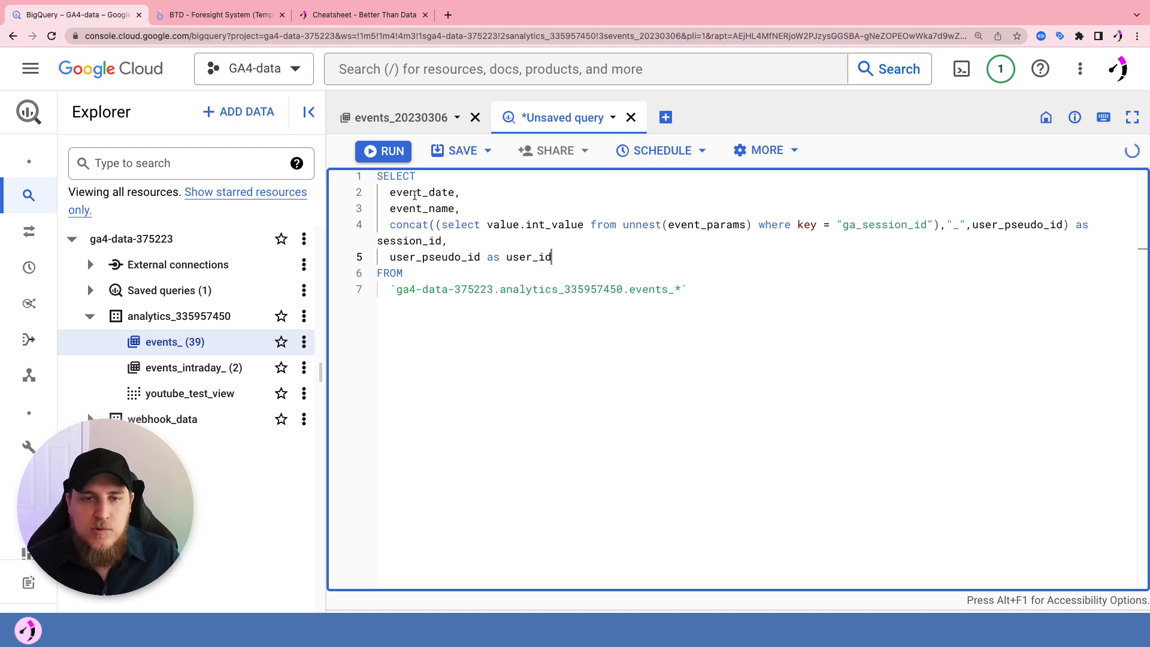
{"action": "left_click_drag", "start_coordinate": [384, 193], "coordinate": [471, 207]}
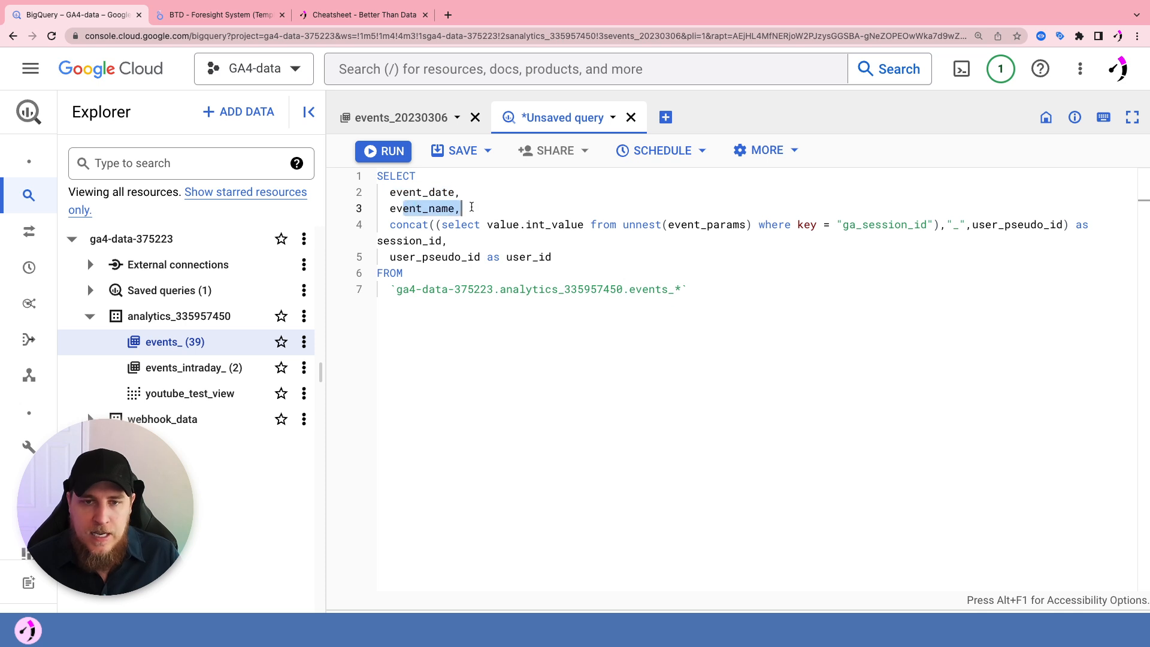
{"action": "left_click_drag", "start_coordinate": [416, 257], "coordinate": [437, 257]}
{"action": "left_click_drag", "start_coordinate": [519, 257], "coordinate": [569, 259]}
{"action": "left_click", "coordinate": [704, 294]}
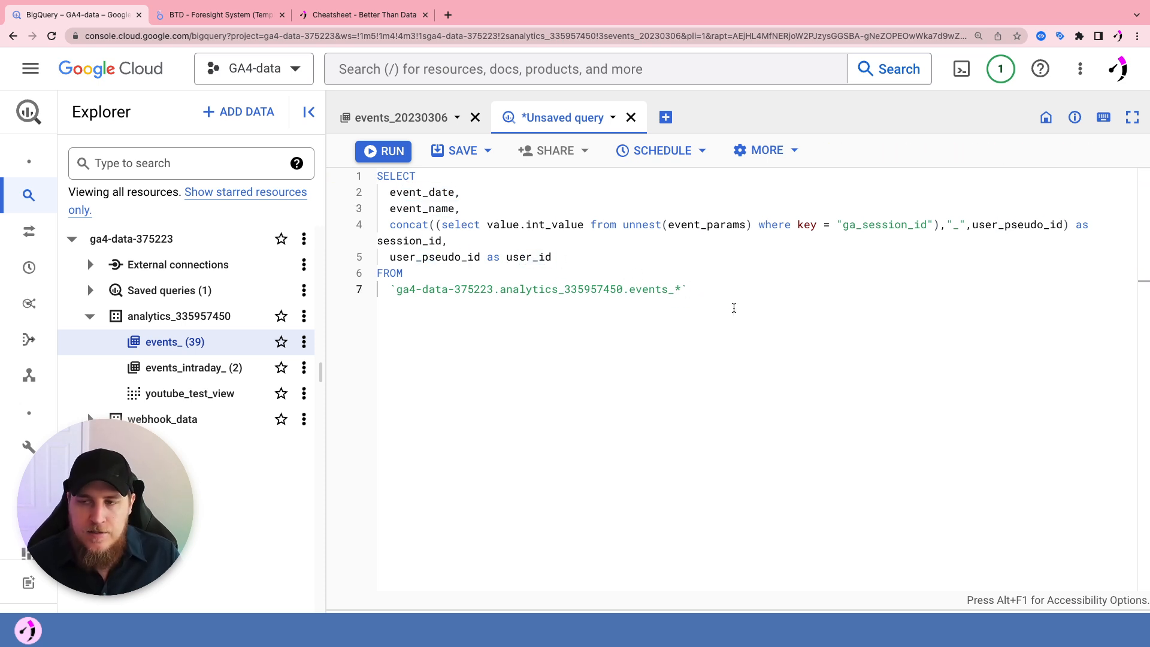
Run the query and review the event_date, event_name, session_id and user_id rows in an enlarged results pane, then restore the editor's height
{"action": "left_click", "coordinate": [383, 153]}
{"action": "left_click_drag", "start_coordinate": [742, 361], "coordinate": [743, 255]}
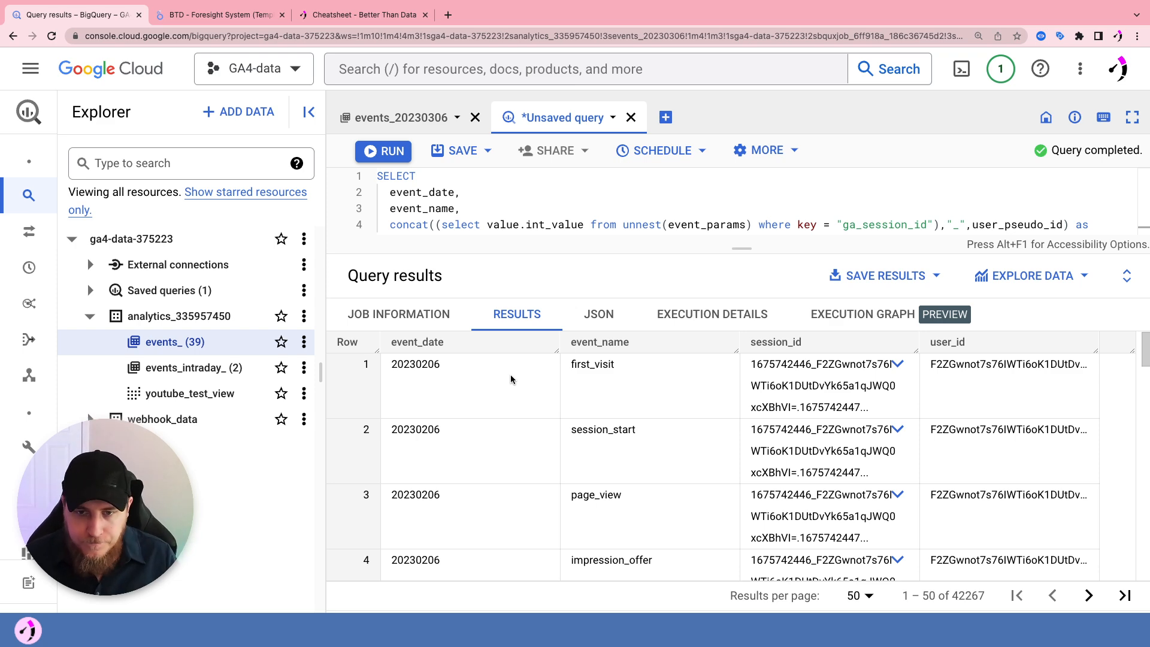
{"action": "scroll", "coordinate": [651, 390], "scroll_direction": "down", "scroll_amount": 4}
{"action": "scroll", "coordinate": [652, 391], "scroll_direction": "down", "scroll_amount": 20}
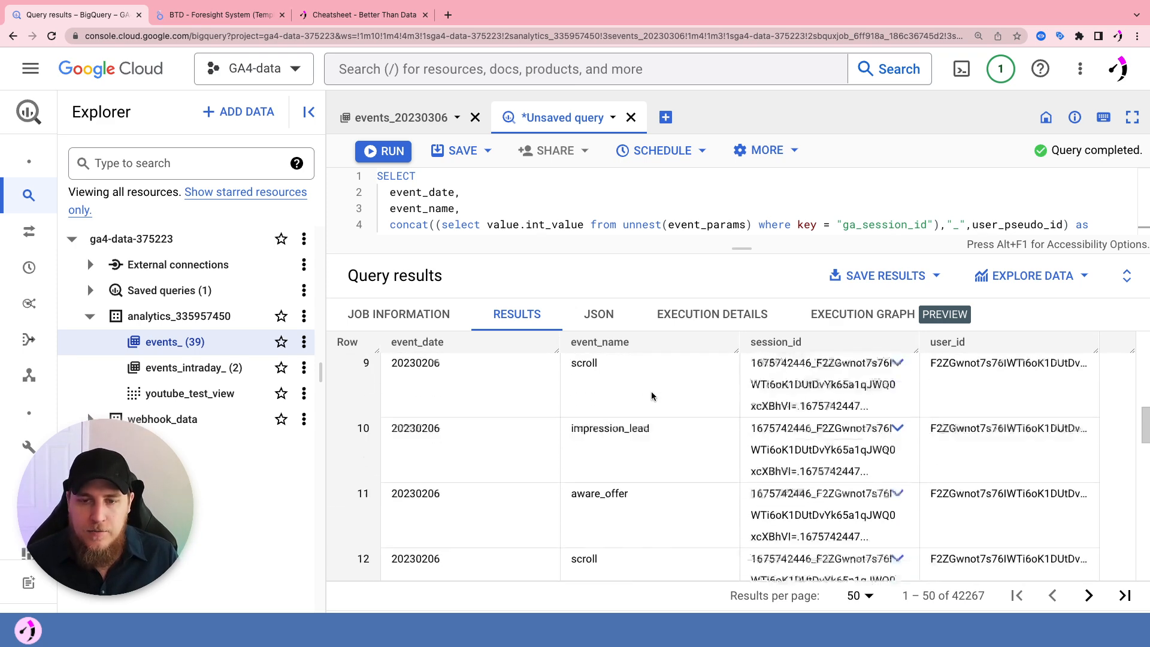
{"action": "scroll", "coordinate": [652, 391], "scroll_direction": "up", "scroll_amount": 20}
{"action": "scroll", "coordinate": [652, 392], "scroll_direction": "up", "scroll_amount": 20}
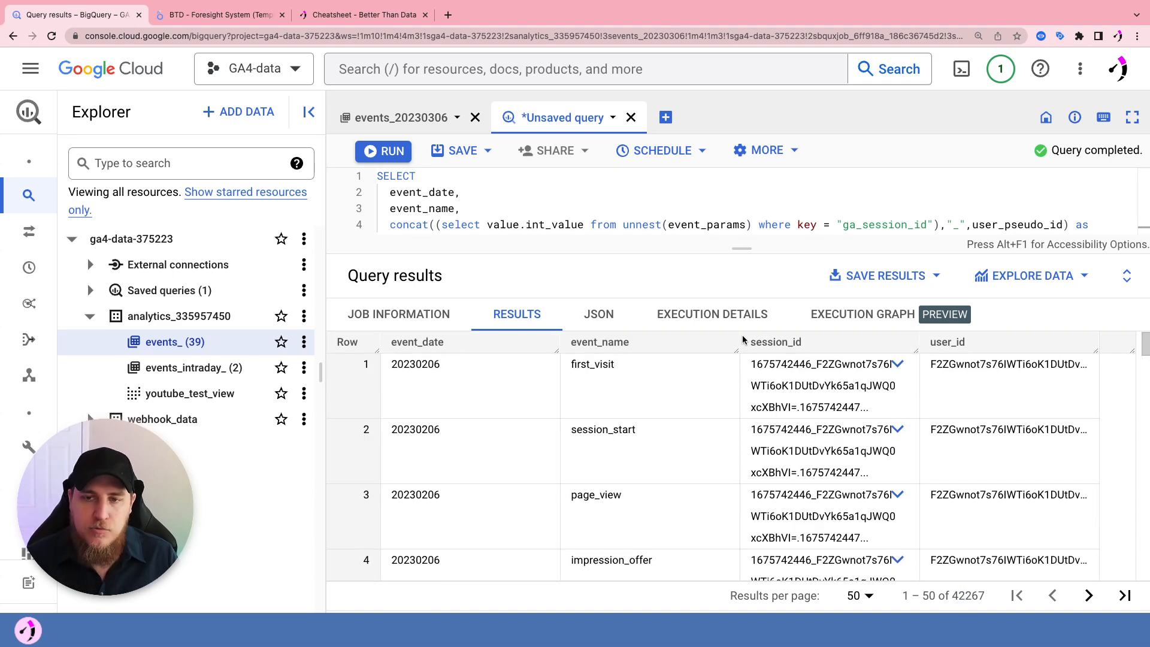
{"action": "left_click_drag", "start_coordinate": [740, 249], "coordinate": [714, 369]}
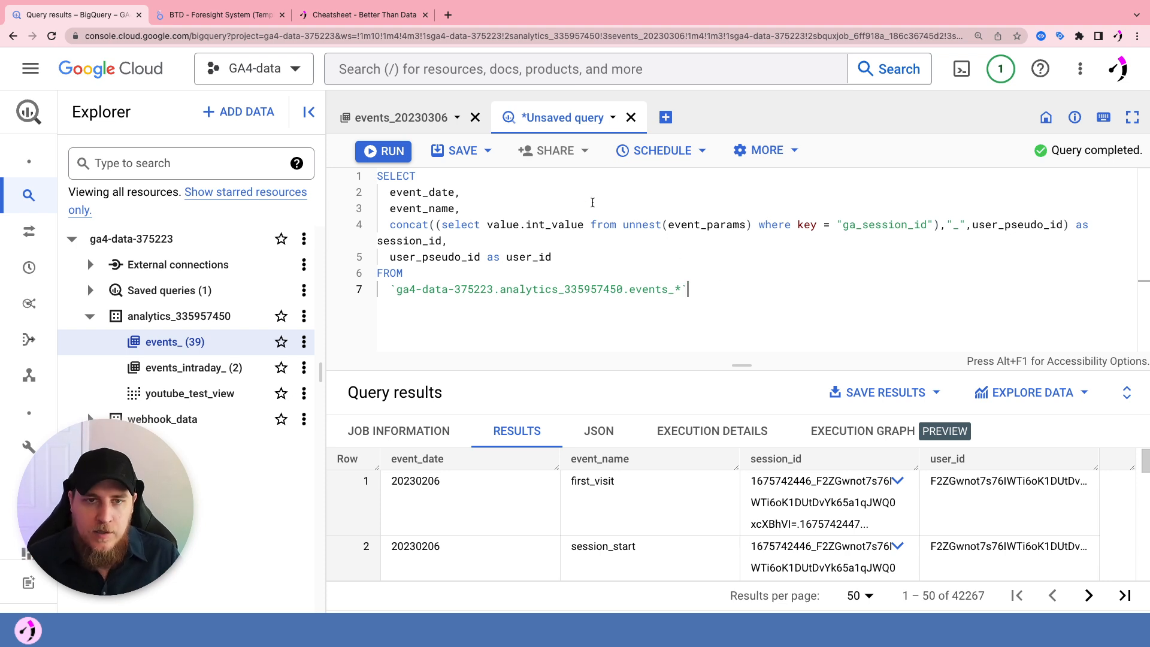
Save the query as a view named daily_events_sessionid in the analytics_335957450 dataset
{"action": "left_click", "coordinate": [486, 153]}
{"action": "left_click", "coordinate": [467, 214]}
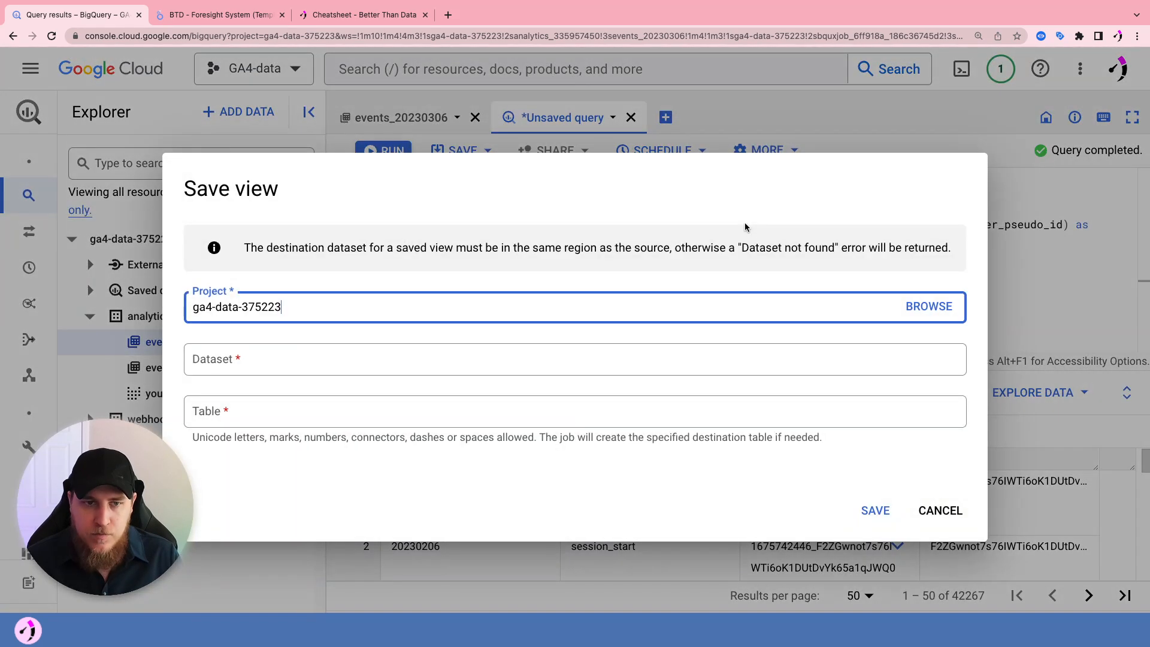
{"action": "left_click", "coordinate": [251, 360]}
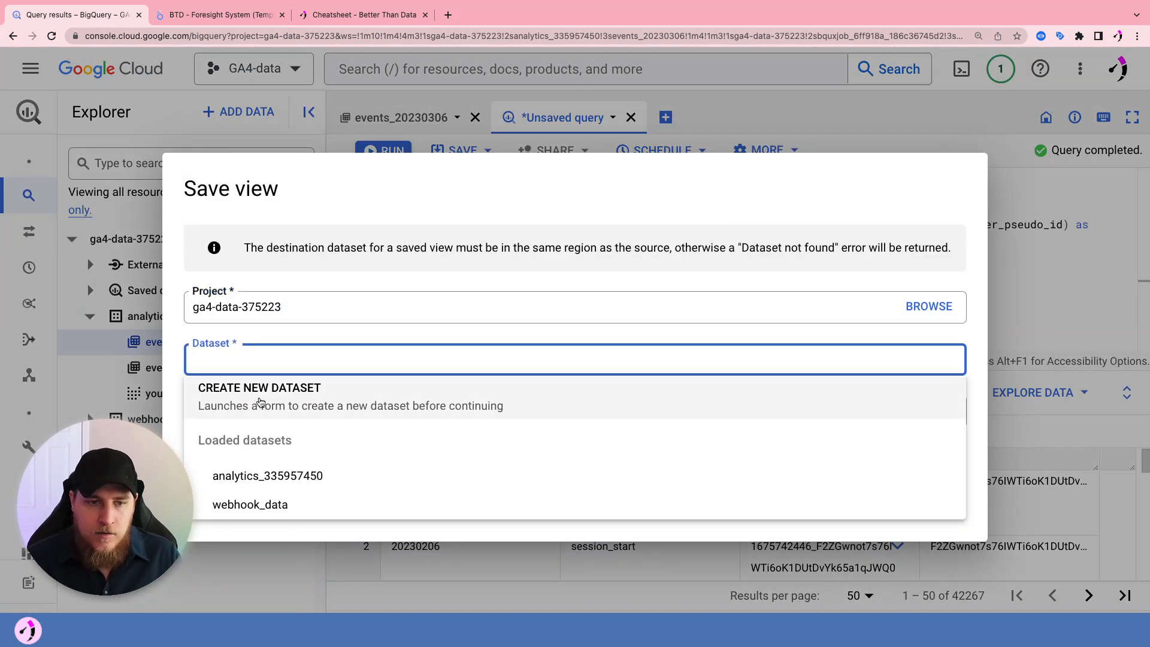
{"action": "left_click", "coordinate": [257, 477]}
{"action": "left_click", "coordinate": [224, 416]}
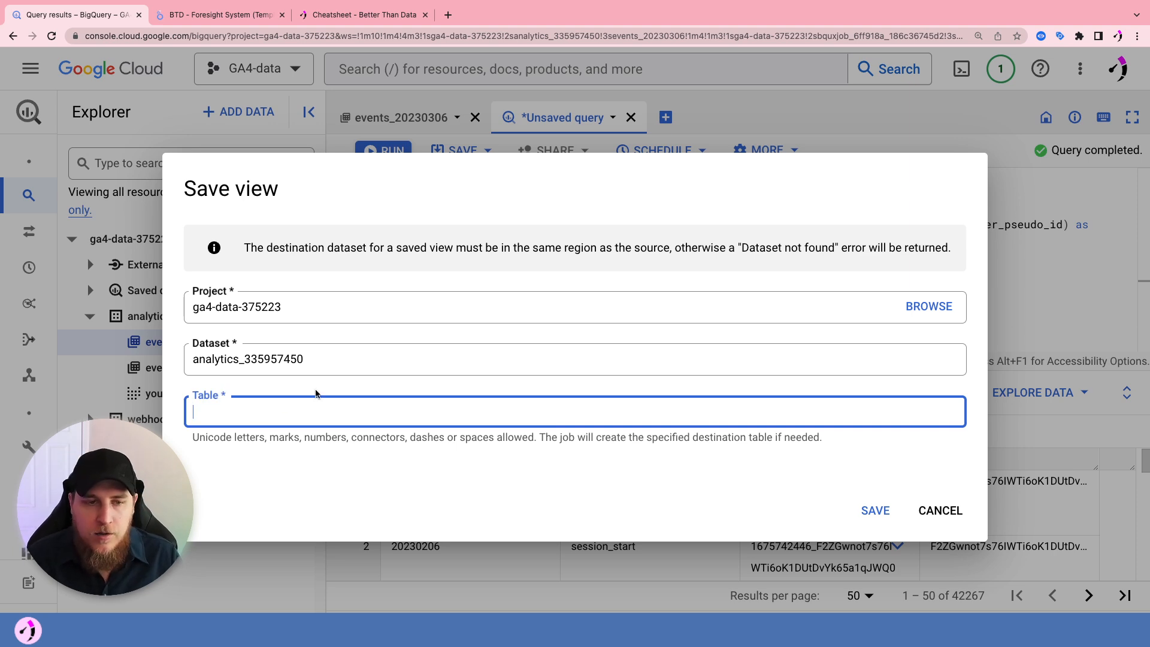
{"action": "type", "text": "daily_events"}
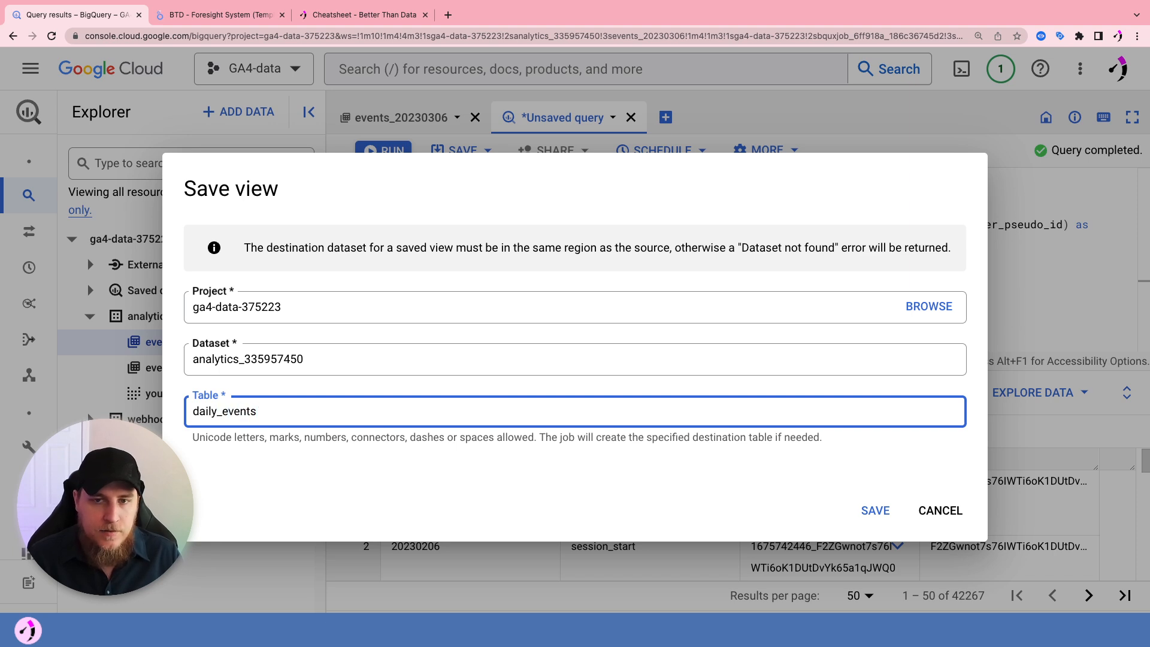
{"action": "type", "text": "_sessionid"}
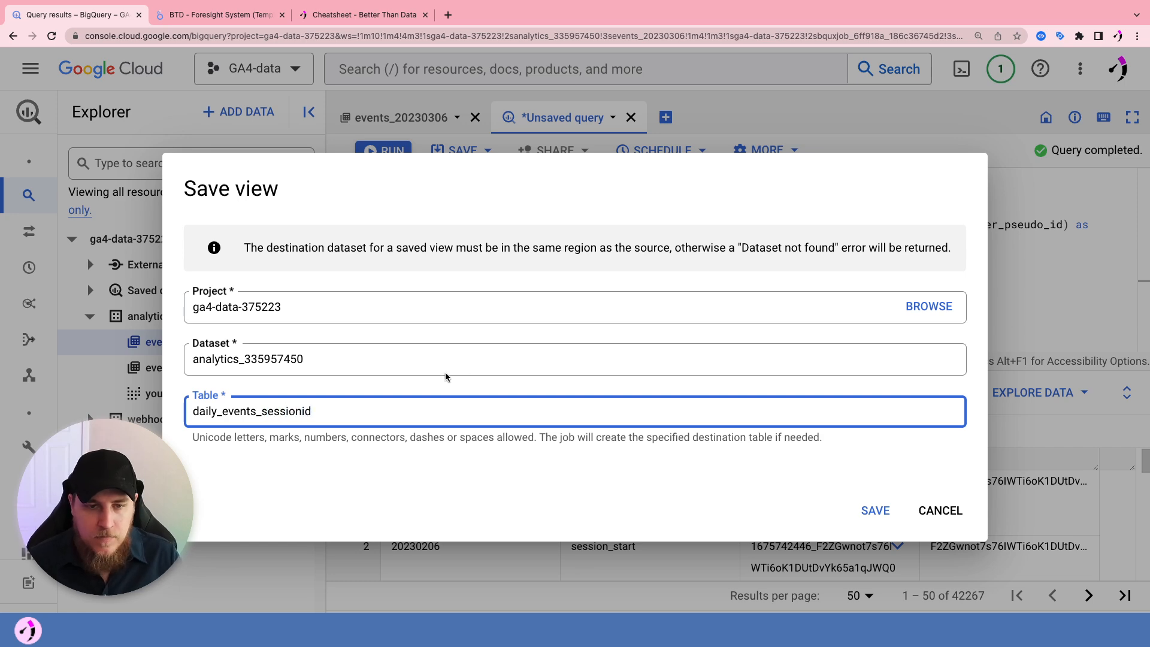
{"action": "left_click", "coordinate": [894, 510]}
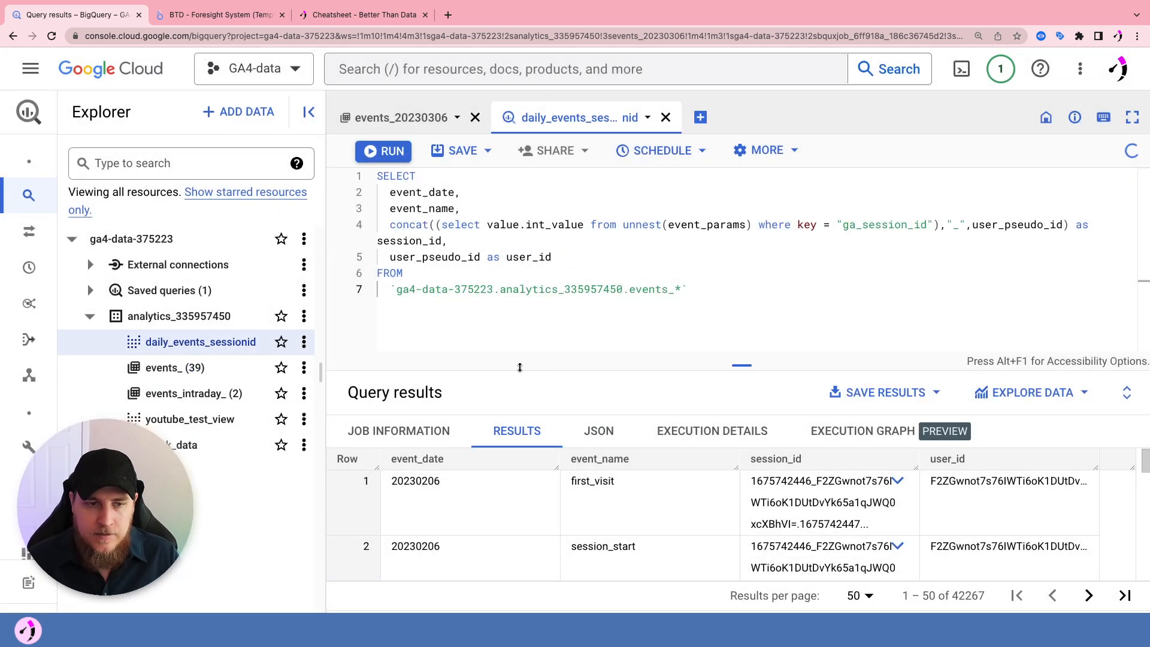
Start a new query on the daily_events_sessionid view that selects all columns (*) and has no LIMIT 1000 clause
{"action": "left_click", "coordinate": [178, 347]}
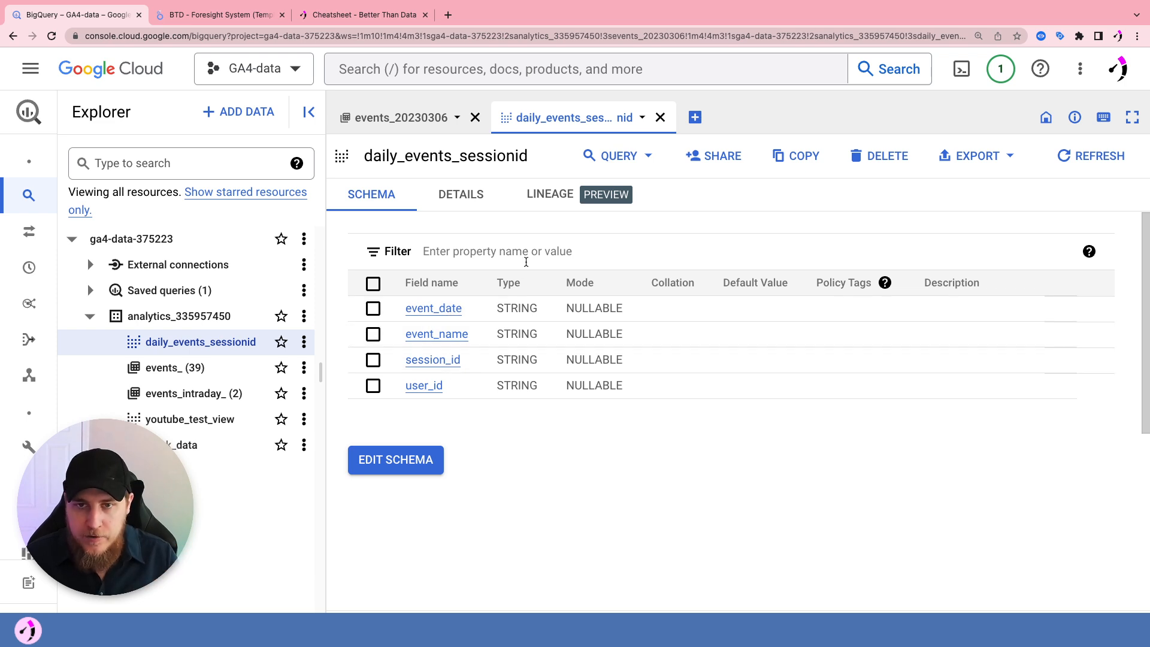
{"action": "left_click", "coordinate": [617, 156]}
{"action": "left_click", "coordinate": [644, 190]}
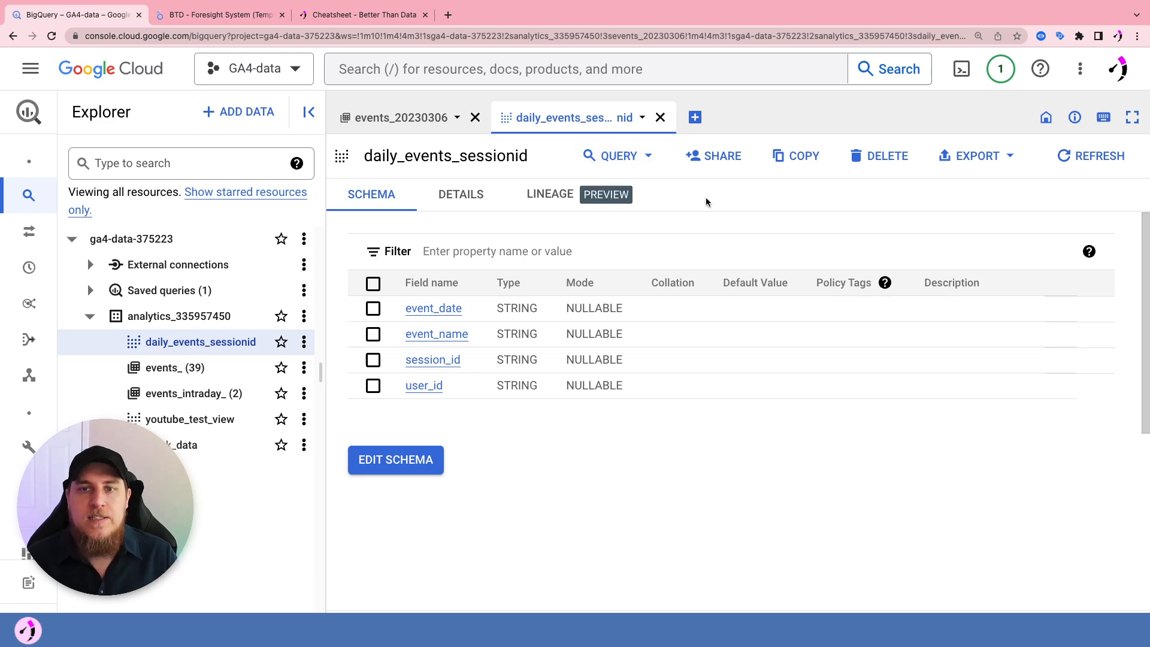
{"action": "type", "text": "*"}
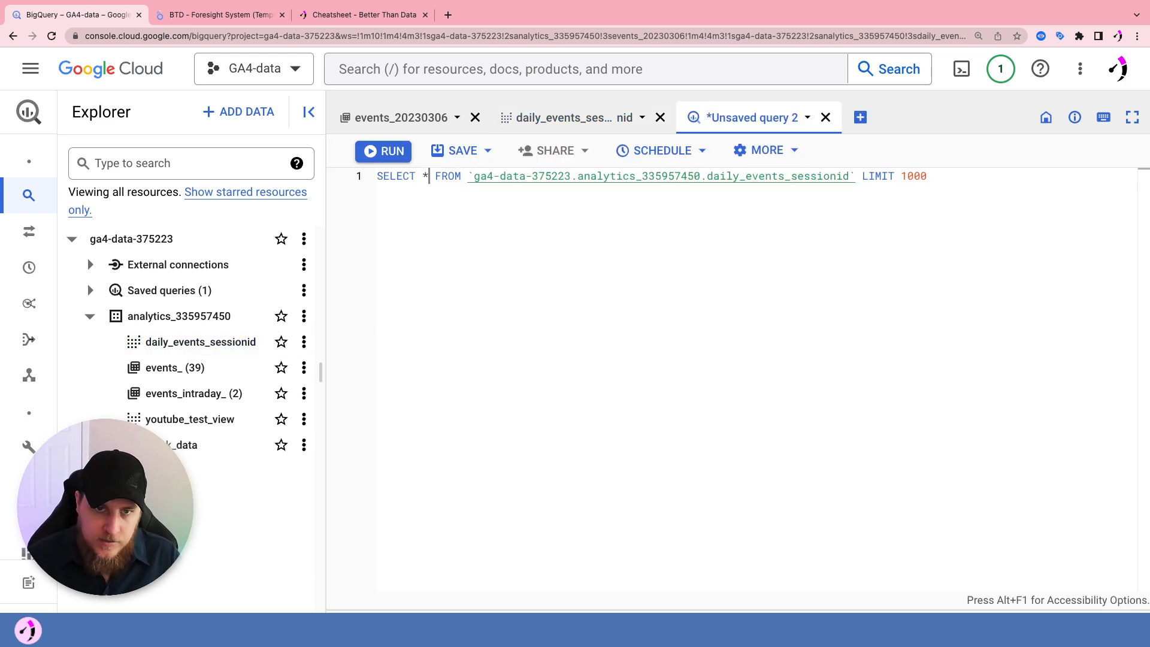
{"action": "left_click_drag", "start_coordinate": [928, 176], "coordinate": [863, 176]}
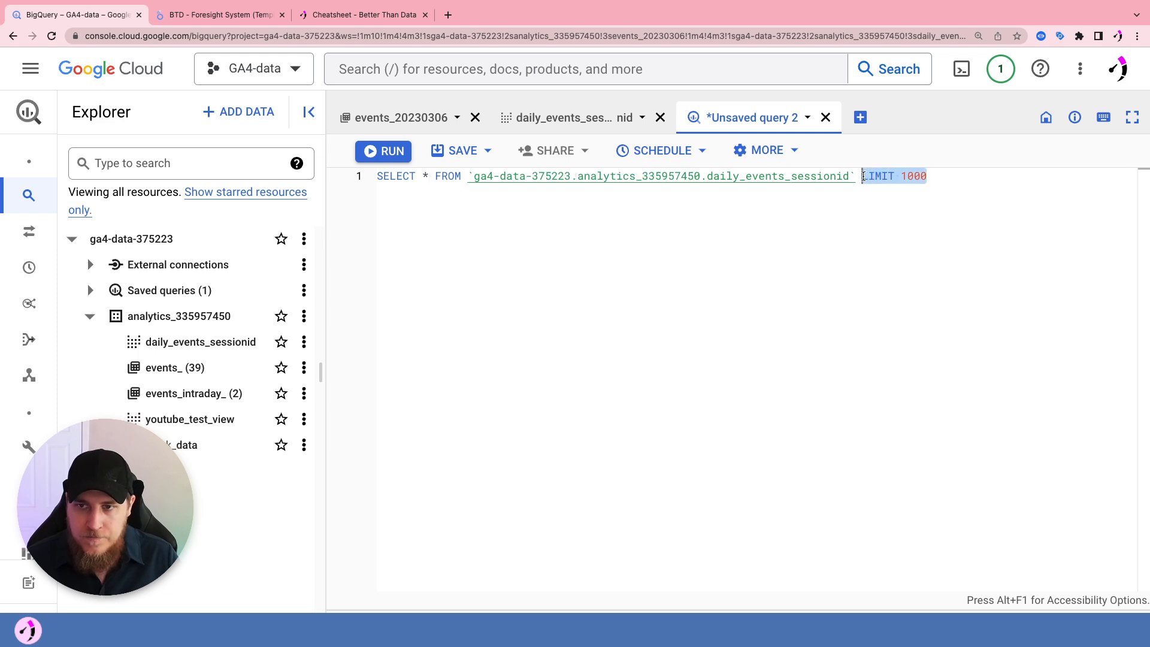
{"action": "key", "text": "BackSpace"}
{"action": "key", "text": "BackSpace"}
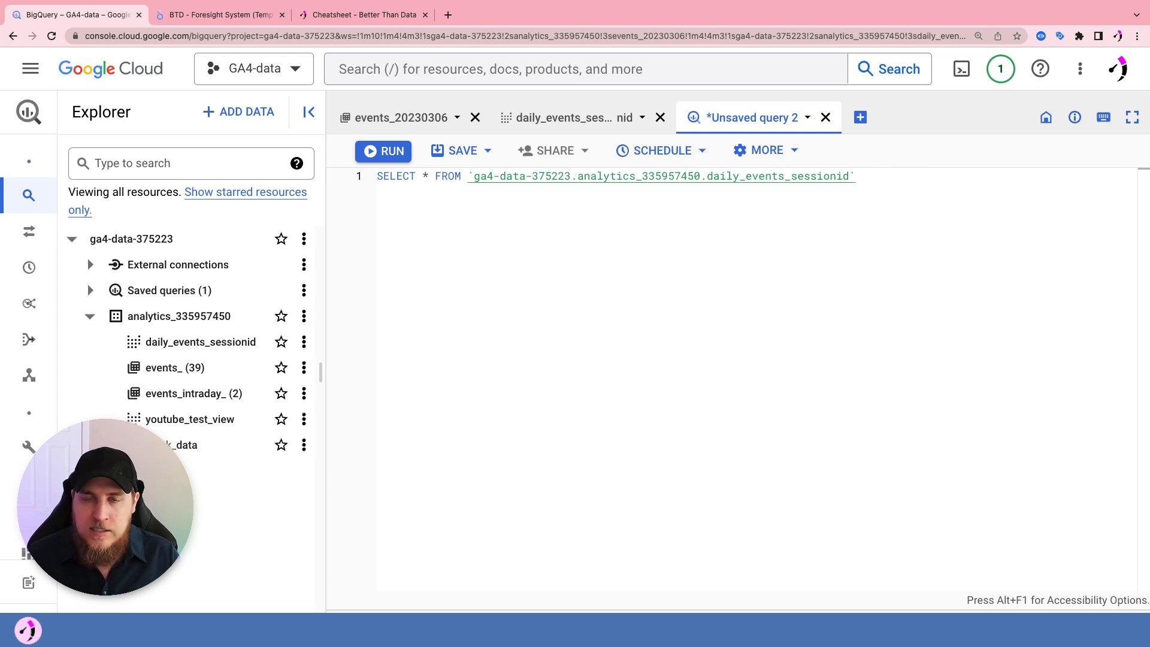
{"action": "left_click", "coordinate": [572, 119]}
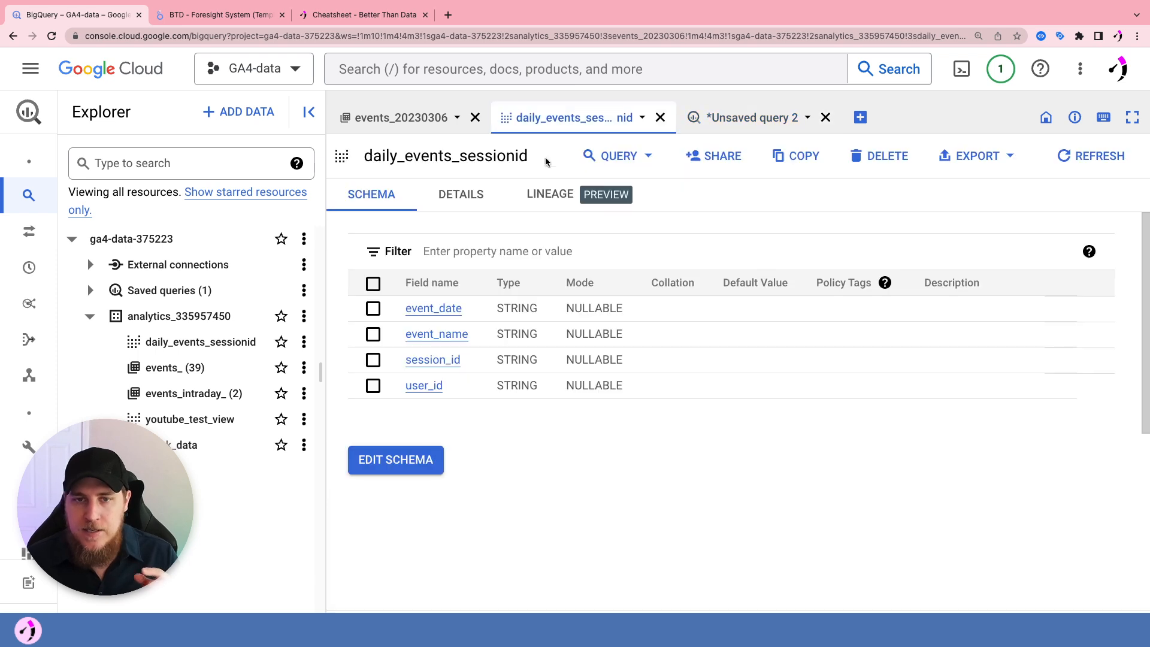
{"action": "left_click", "coordinate": [405, 115]}
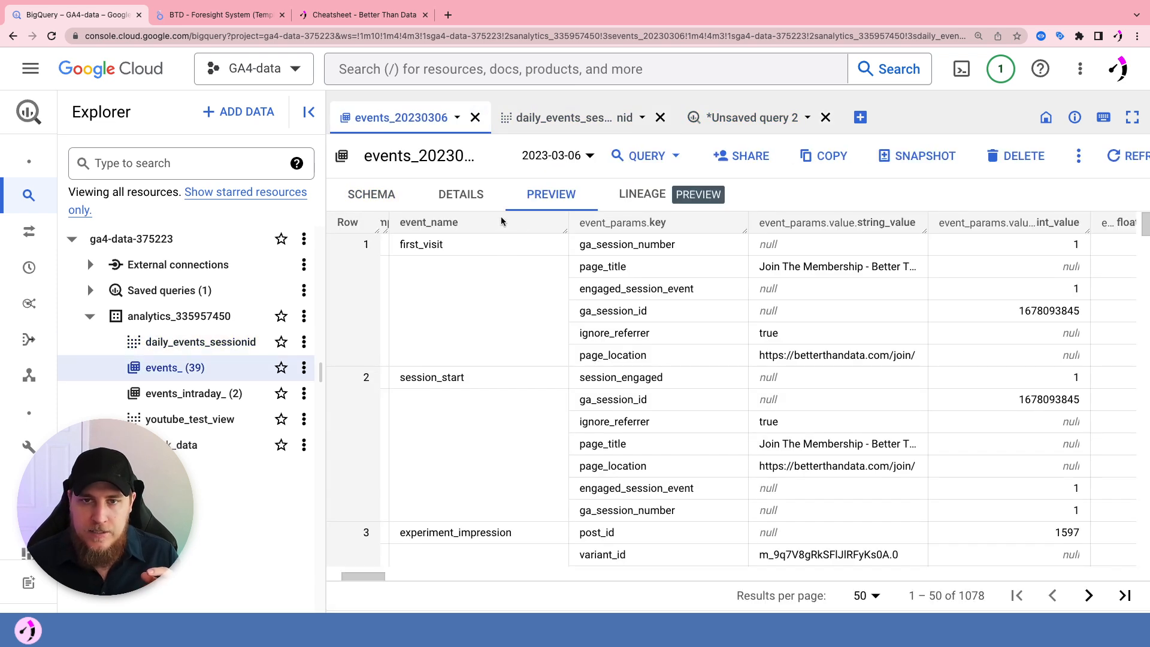
{"action": "left_click", "coordinate": [552, 118]}
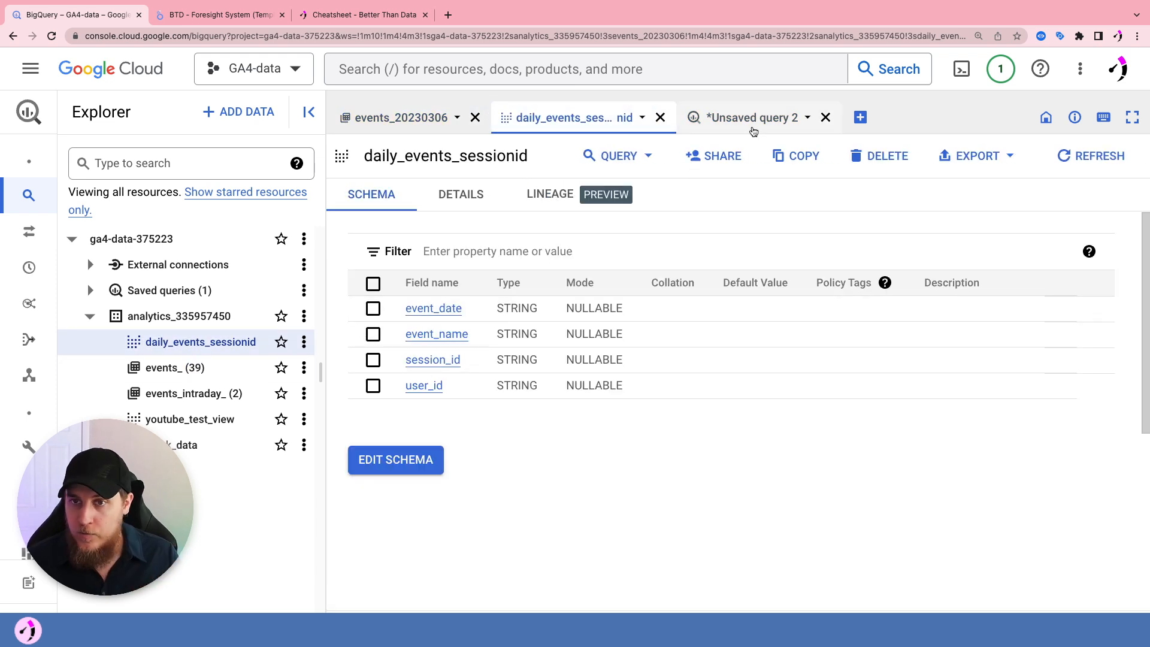
Run the select-all query on daily_events_sessionid and format its SQL across separate lines
{"action": "left_click", "coordinate": [751, 119]}
{"action": "left_click", "coordinate": [386, 153]}
{"action": "left_click", "coordinate": [774, 154]}
{"action": "left_click", "coordinate": [847, 150]}
{"action": "left_click", "coordinate": [847, 150]}
{"action": "left_click", "coordinate": [884, 184]}
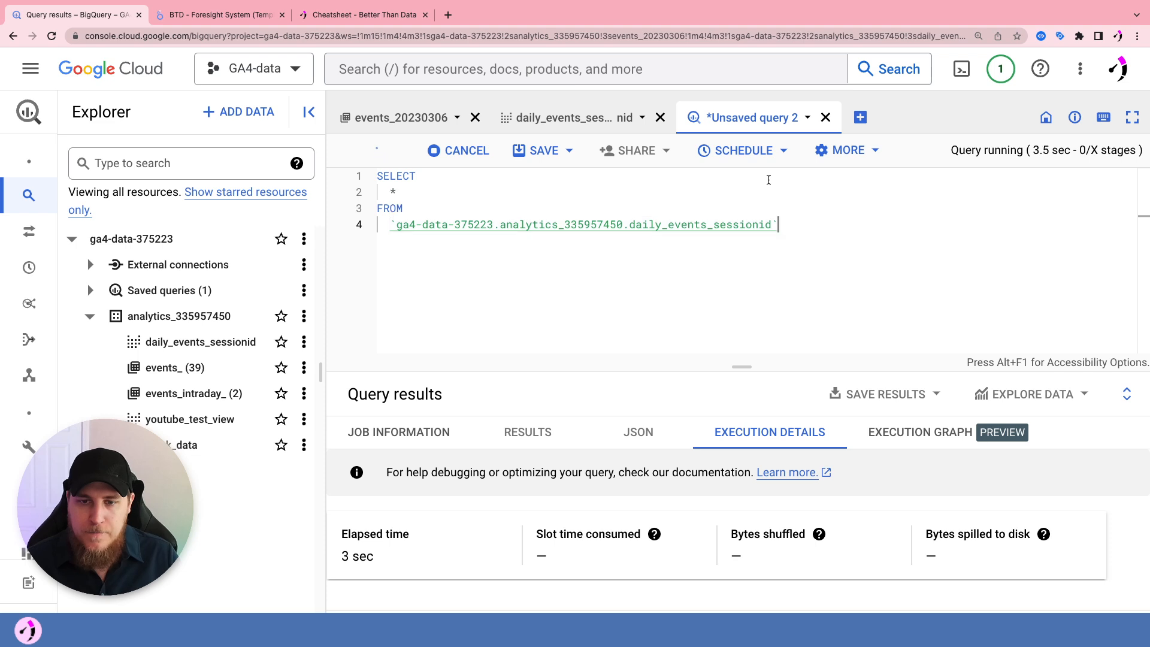
Enlarge the results pane and examine the rows returned from the daily_events_sessionid view
{"action": "left_click_drag", "start_coordinate": [744, 368], "coordinate": [742, 254]}
{"action": "scroll", "coordinate": [410, 360], "scroll_direction": "down", "scroll_amount": 2}
{"action": "scroll", "coordinate": [480, 445], "scroll_direction": "up", "scroll_amount": 3}
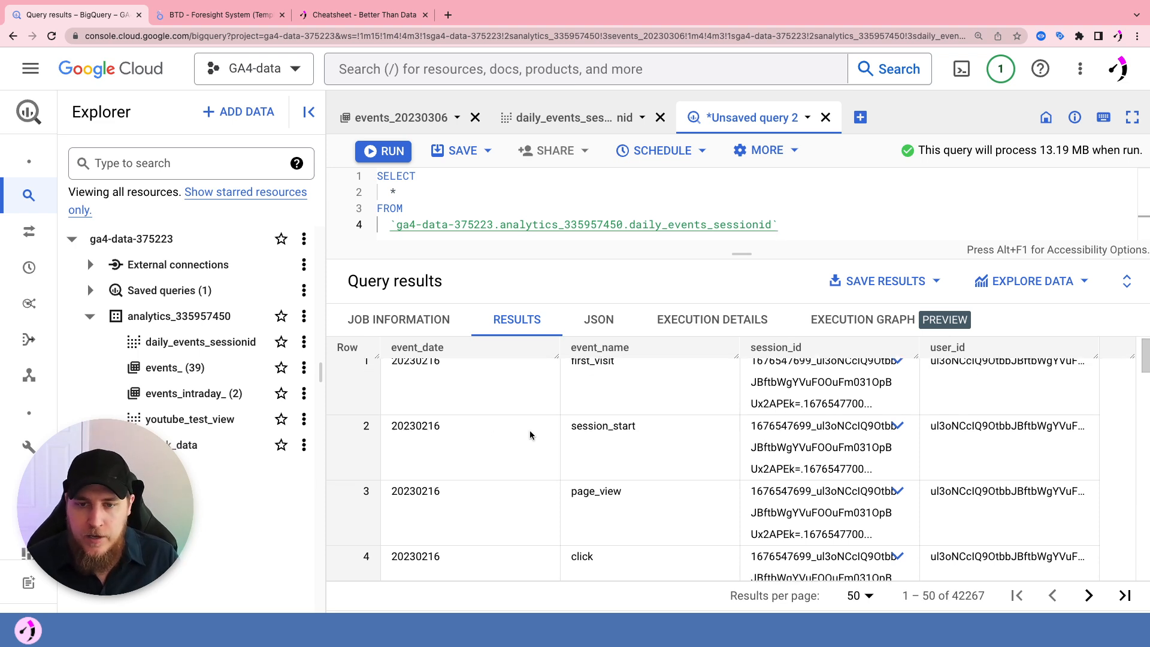
{"action": "scroll", "coordinate": [527, 435], "scroll_direction": "down", "scroll_amount": 1}
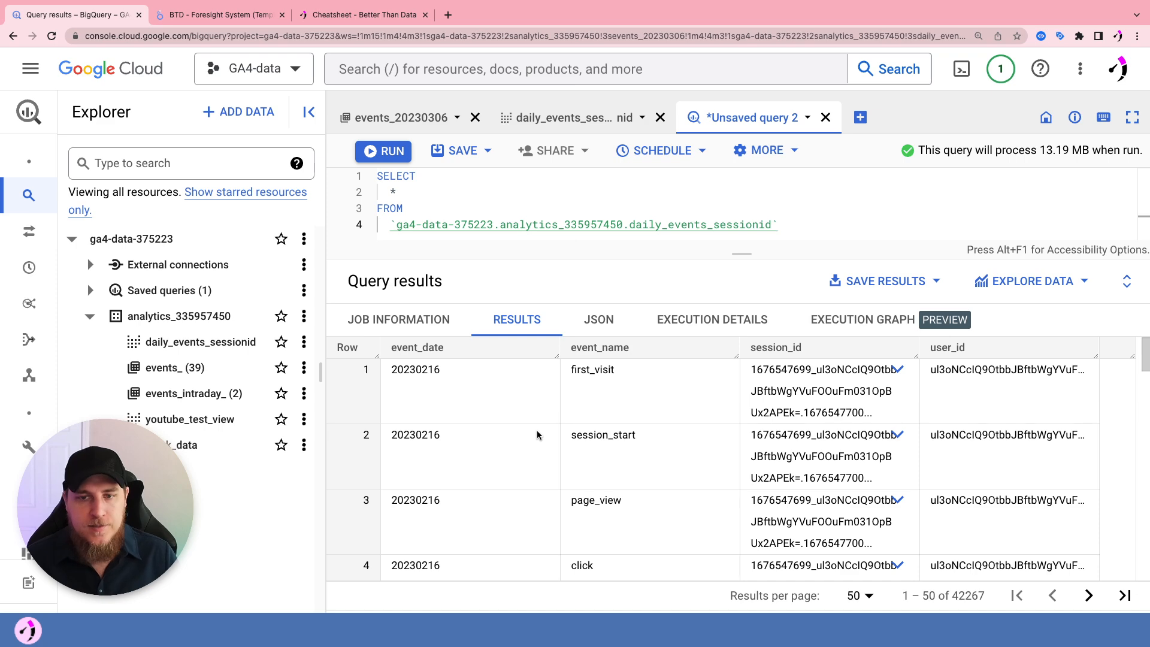
{"action": "scroll", "coordinate": [658, 416], "scroll_direction": "down", "scroll_amount": 8}
{"action": "scroll", "coordinate": [658, 411], "scroll_direction": "up", "scroll_amount": 8}
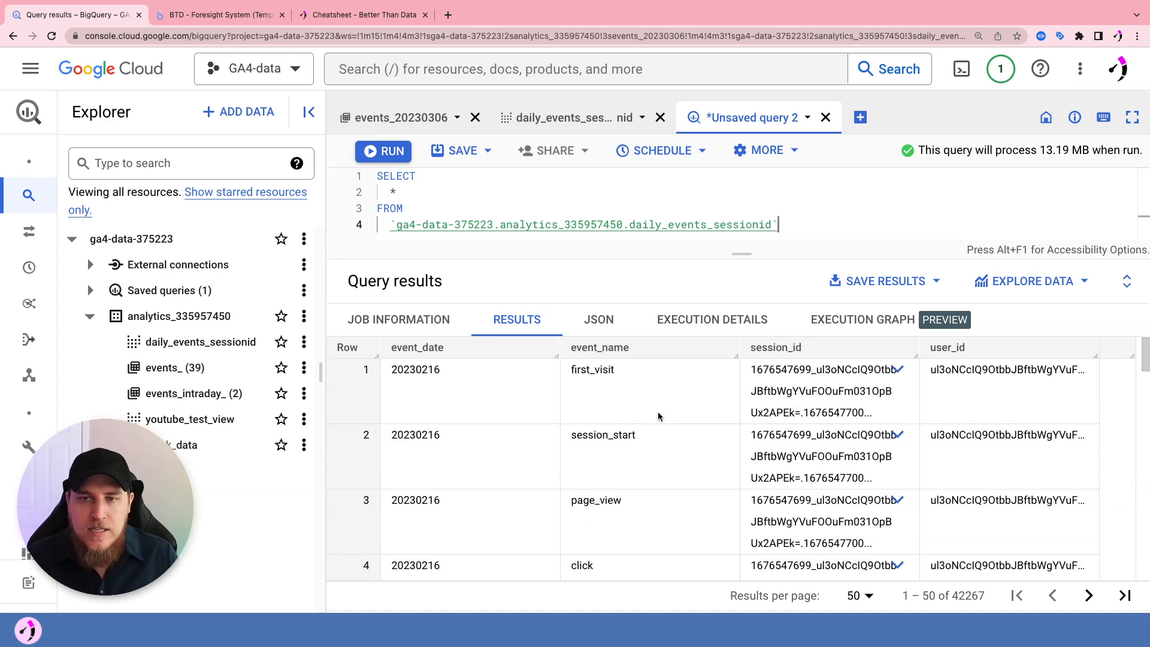
Replace the * in the SELECT list with event_date followed by a comma, and start a new line below it
{"action": "double_click", "coordinate": [400, 372]}
{"action": "left_click", "coordinate": [437, 372]}
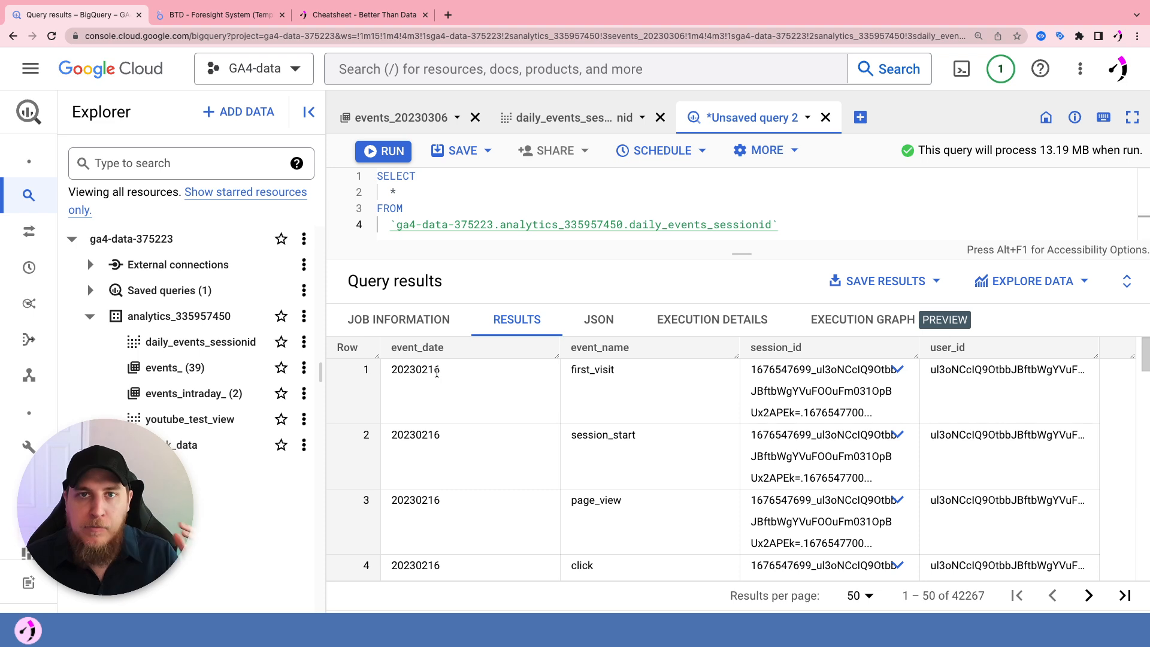
{"action": "left_click", "coordinate": [416, 193]}
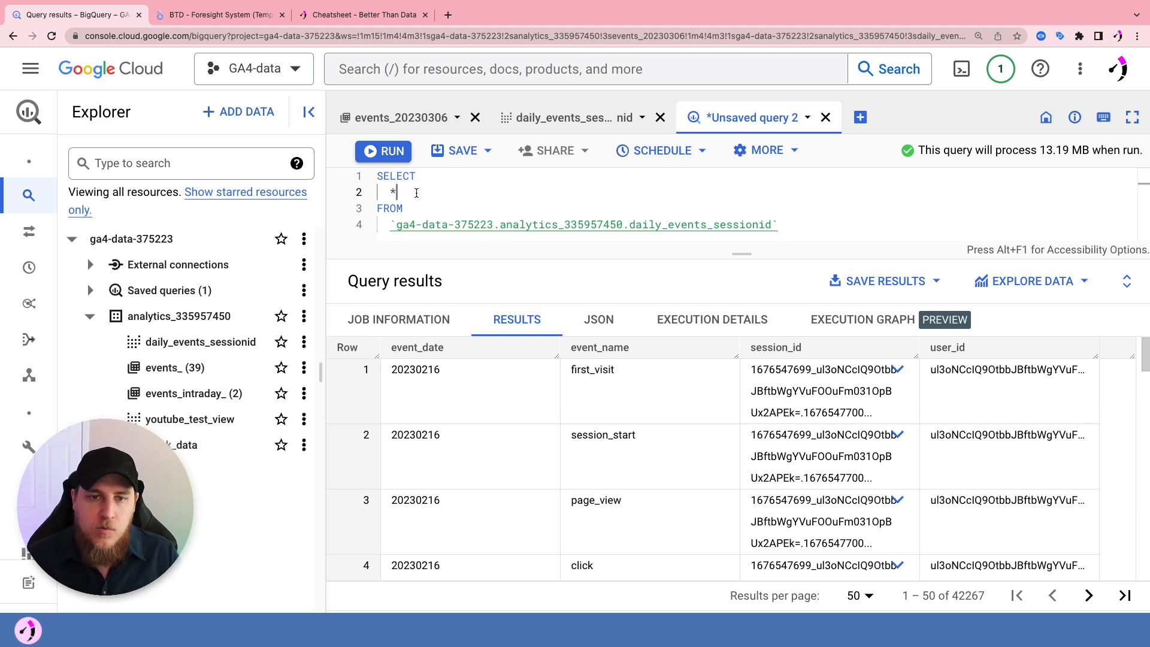
{"action": "key", "text": "BackSpace"}
{"action": "type", "text": "event"}
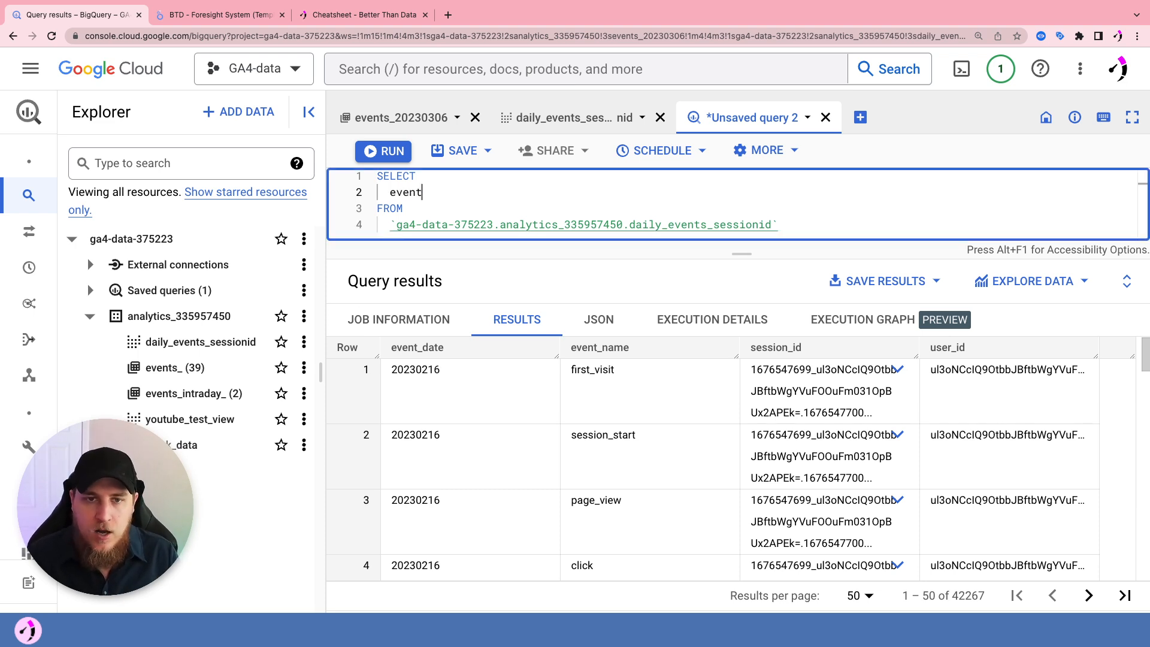
{"action": "type", "text": "_date"}
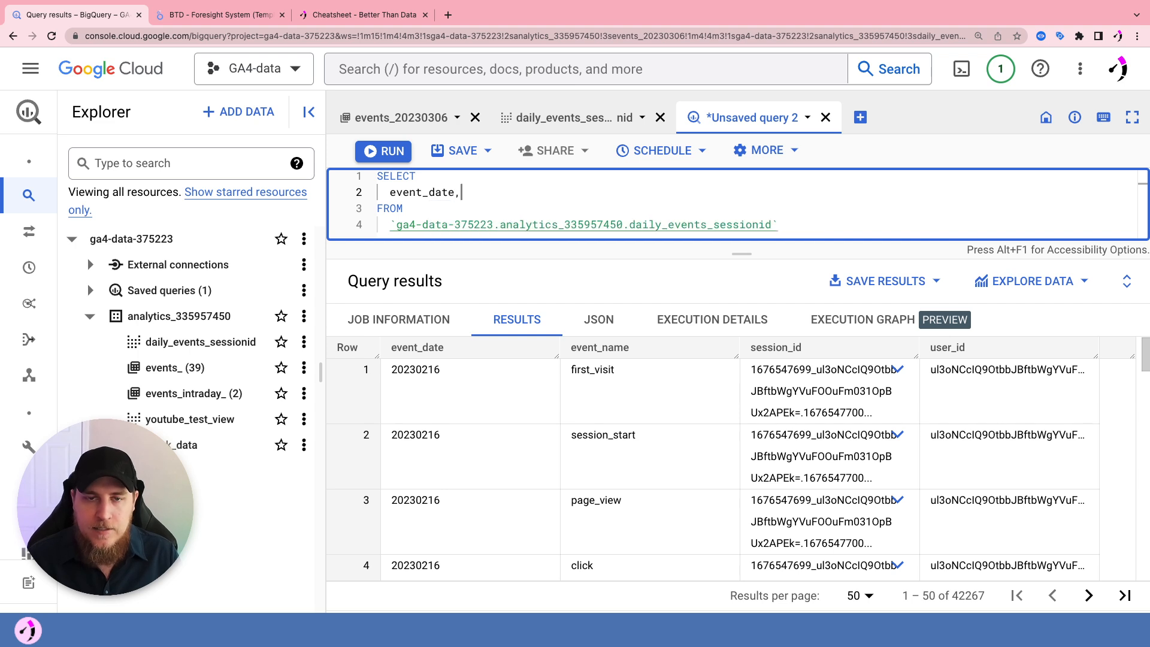
{"action": "type", "text": ","}
{"action": "key", "text": "Return"}
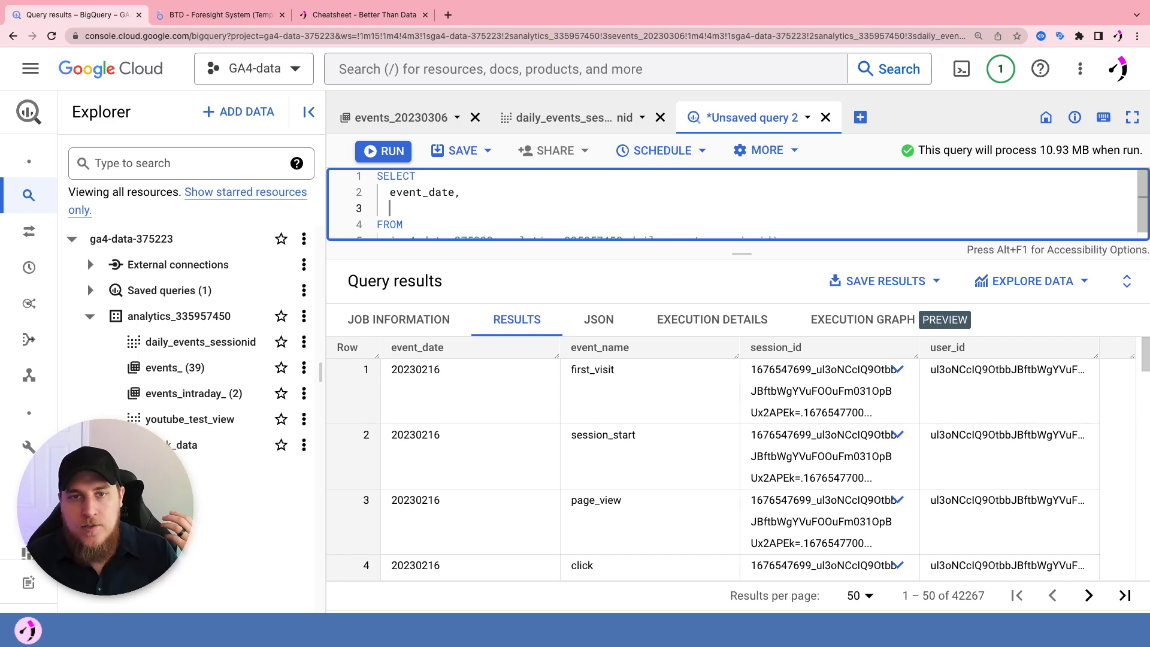
Add count(distinct session_id) as sessions to the SELECT list, and begin another count() column on the line below
{"action": "left_click", "coordinate": [769, 349]}
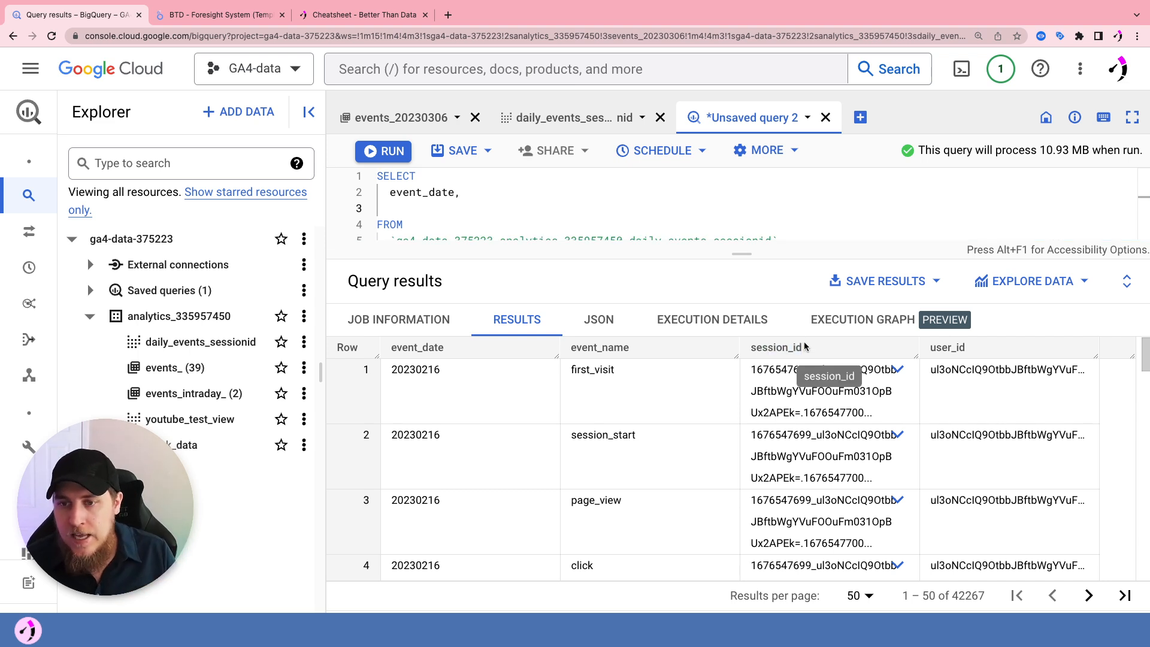
{"action": "left_click", "coordinate": [414, 207]}
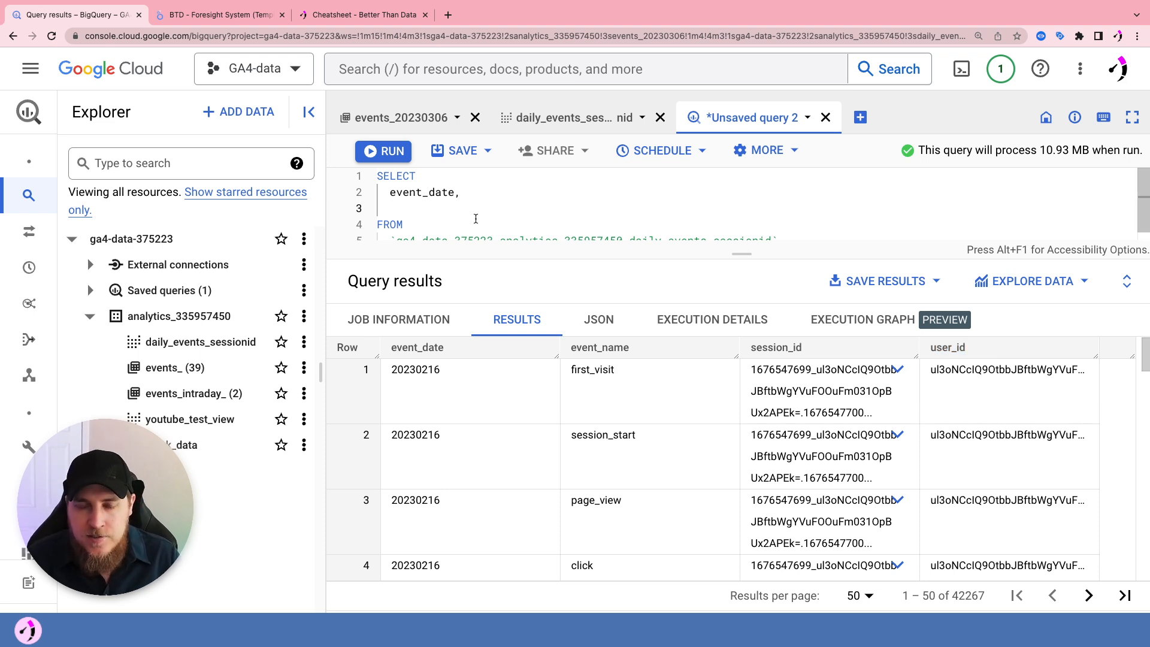
{"action": "type", "text": "count(dis"}
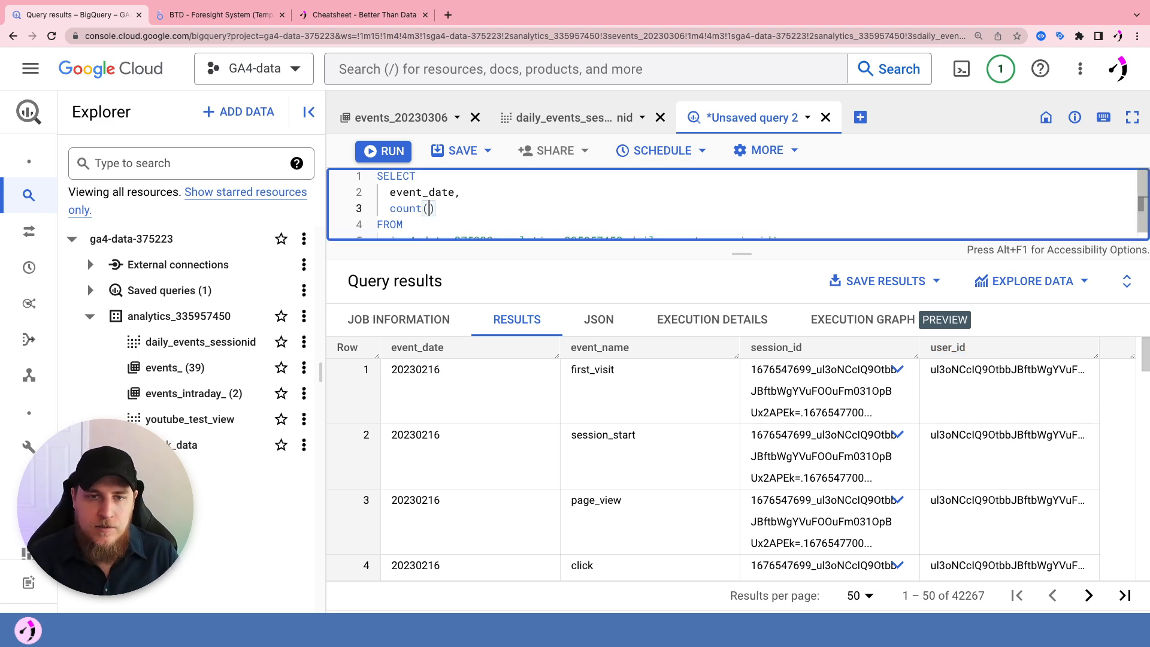
{"action": "type", "text": "tinct session_id"}
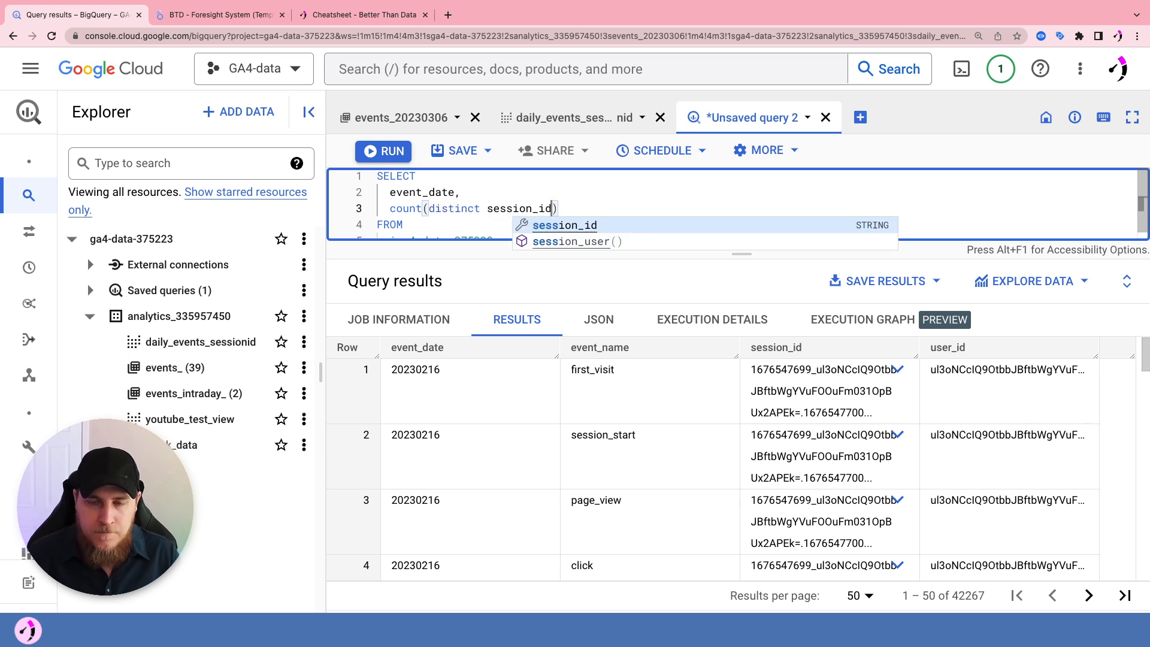
{"action": "type", "text": ")"}
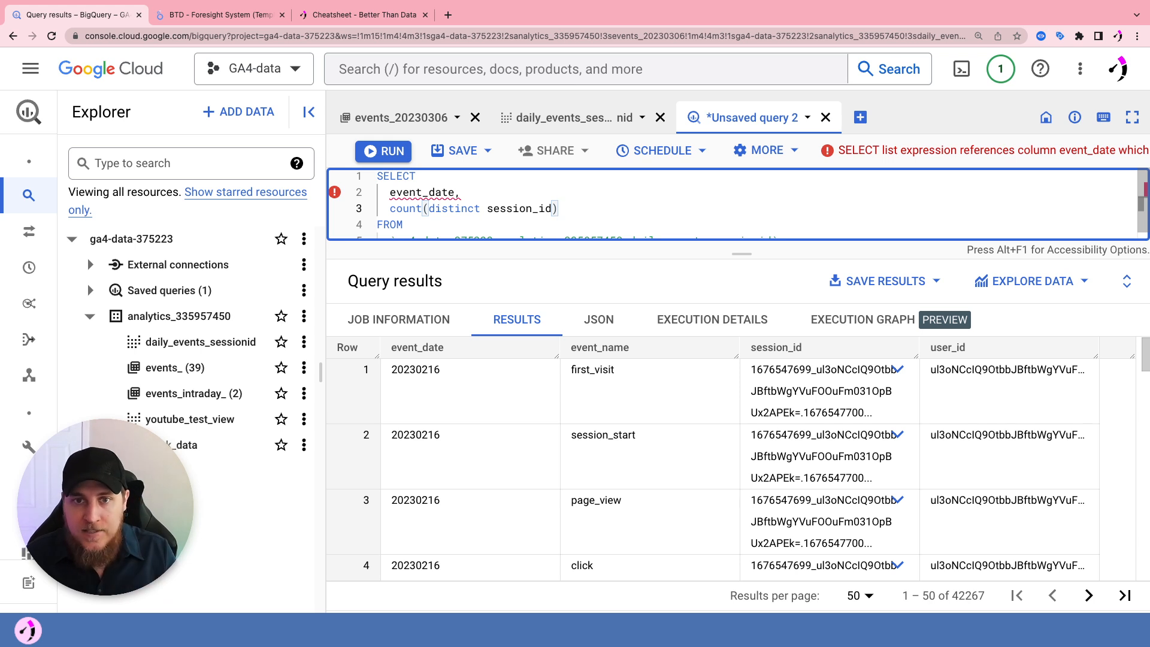
{"action": "type", "text": ","}
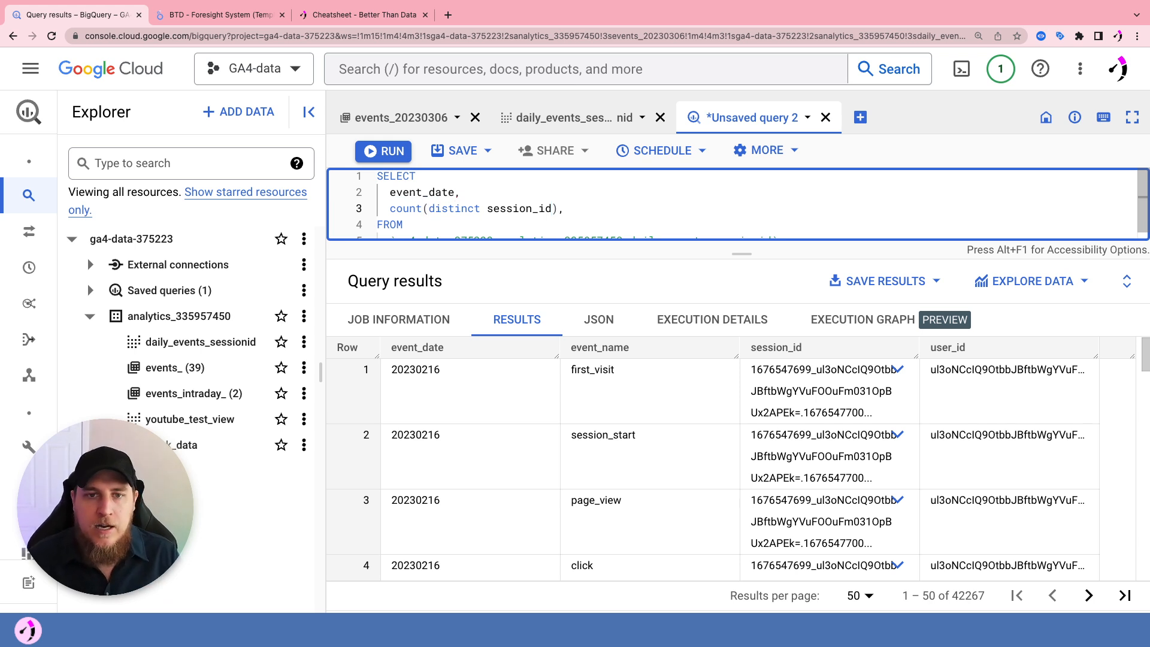
{"action": "key", "text": "Return"}
{"action": "type", "text": "count("}
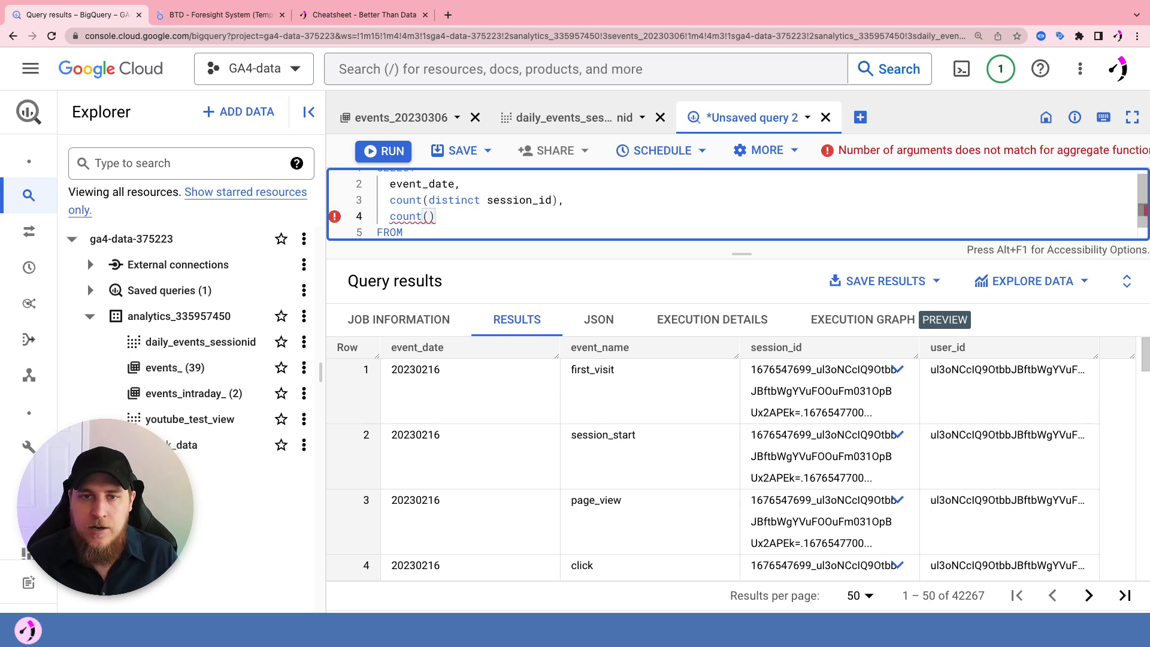
{"action": "left_click", "coordinate": [555, 200]}
{"action": "type", "text": "as "}
{"action": "type", "text": "sessions"}
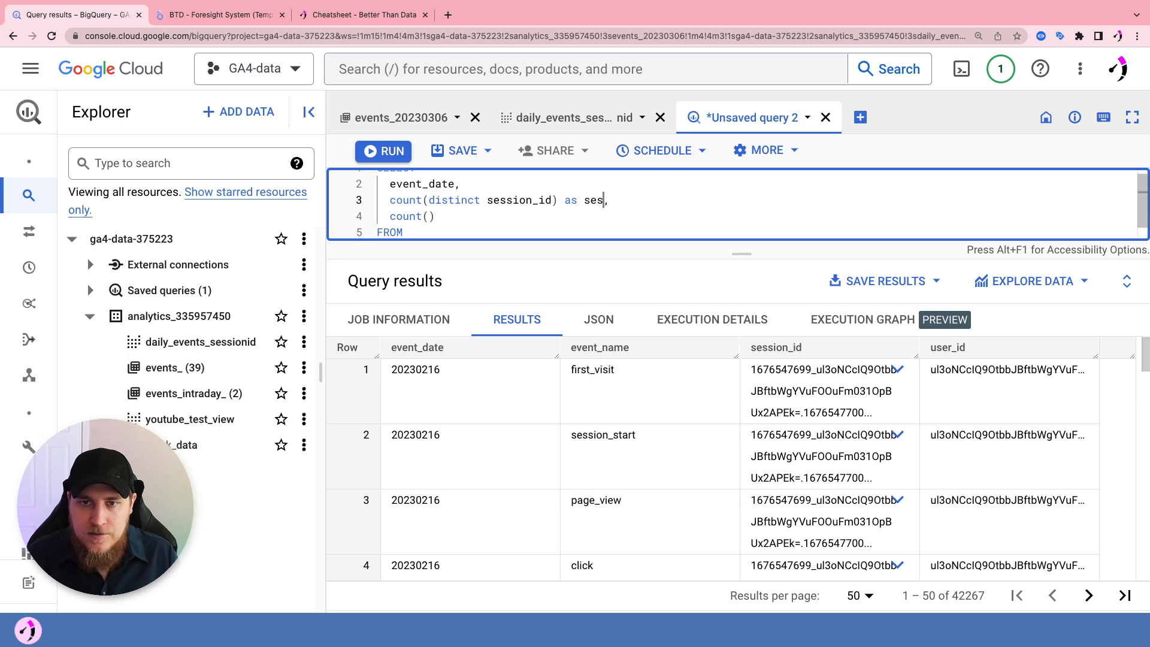
Complete the empty count() column as count(distinct user_id) as users, ending with a comma and a new line
{"action": "key", "text": "Down"}
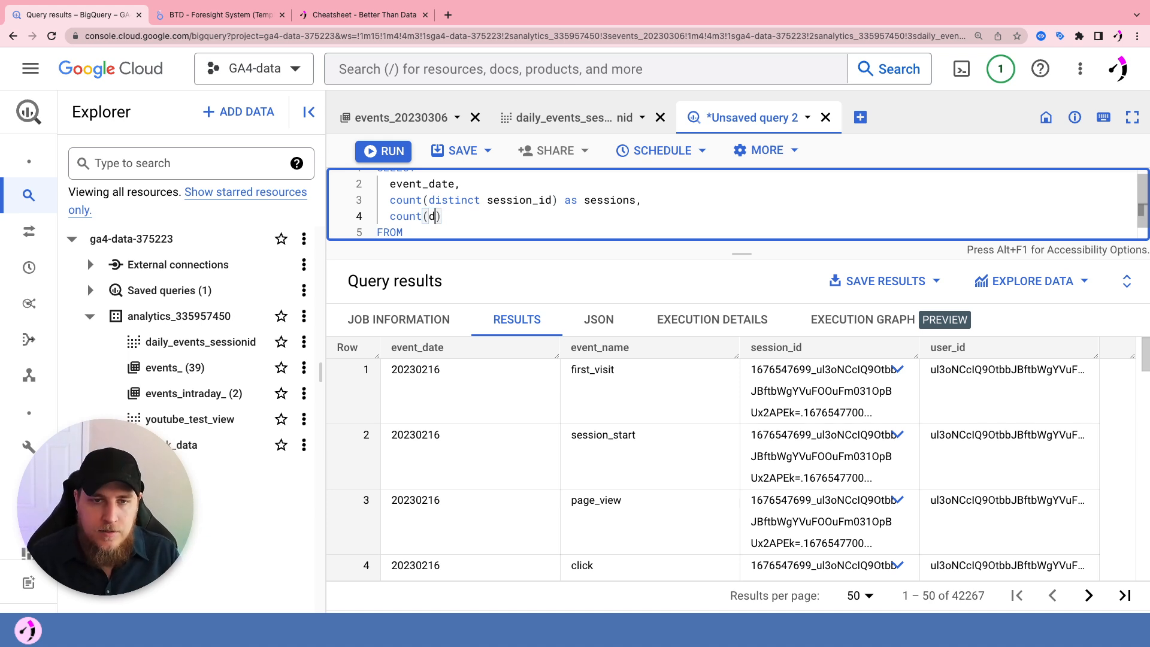
{"action": "type", "text": "distinct"}
{"action": "key", "text": "Escape"}
{"action": "type", "text": "user_p"}
{"action": "key", "text": "BackSpace"}
{"action": "type", "text": "id)"}
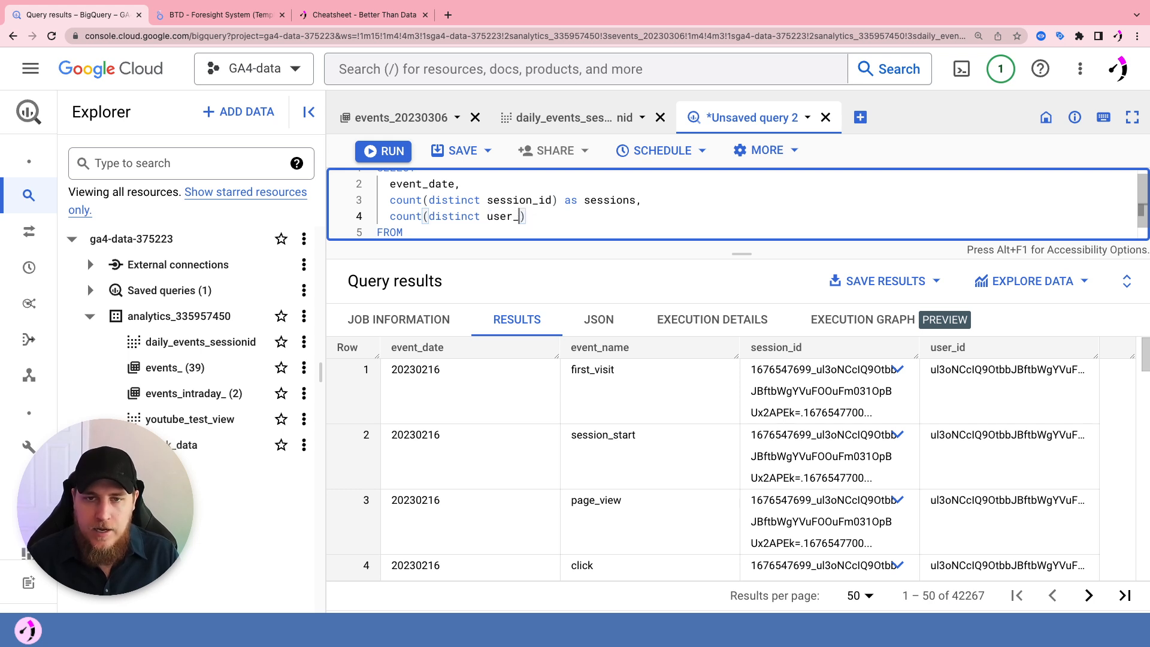
{"action": "type", "text": " as us"}
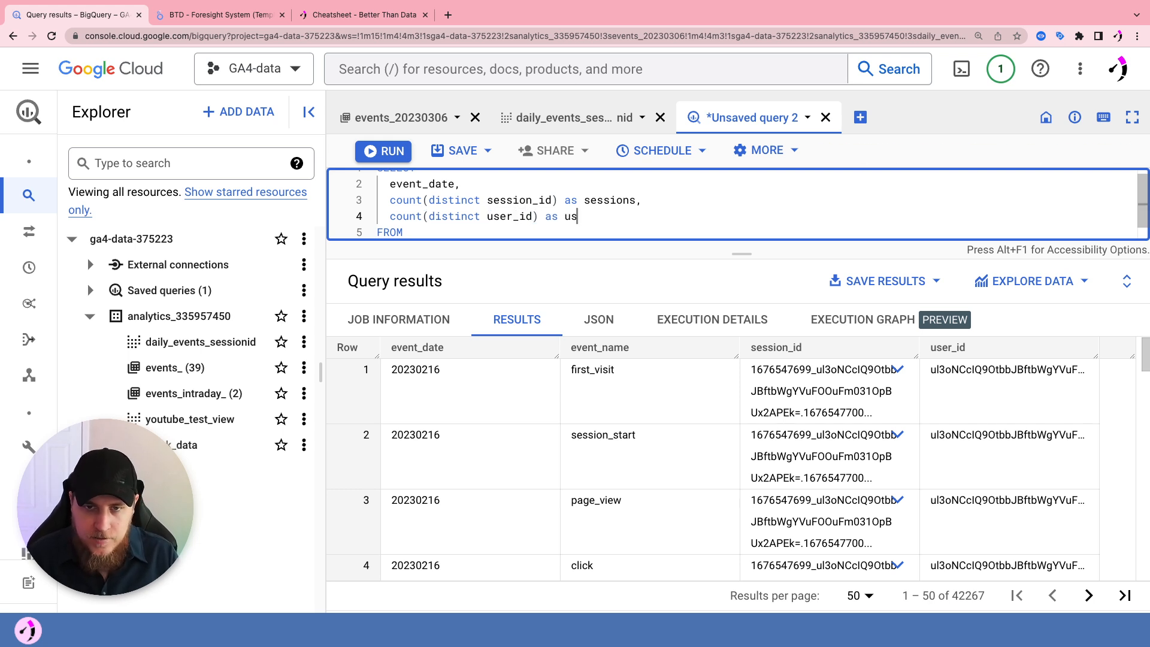
{"action": "type", "text": "ers,"}
{"action": "key", "text": "Return"}
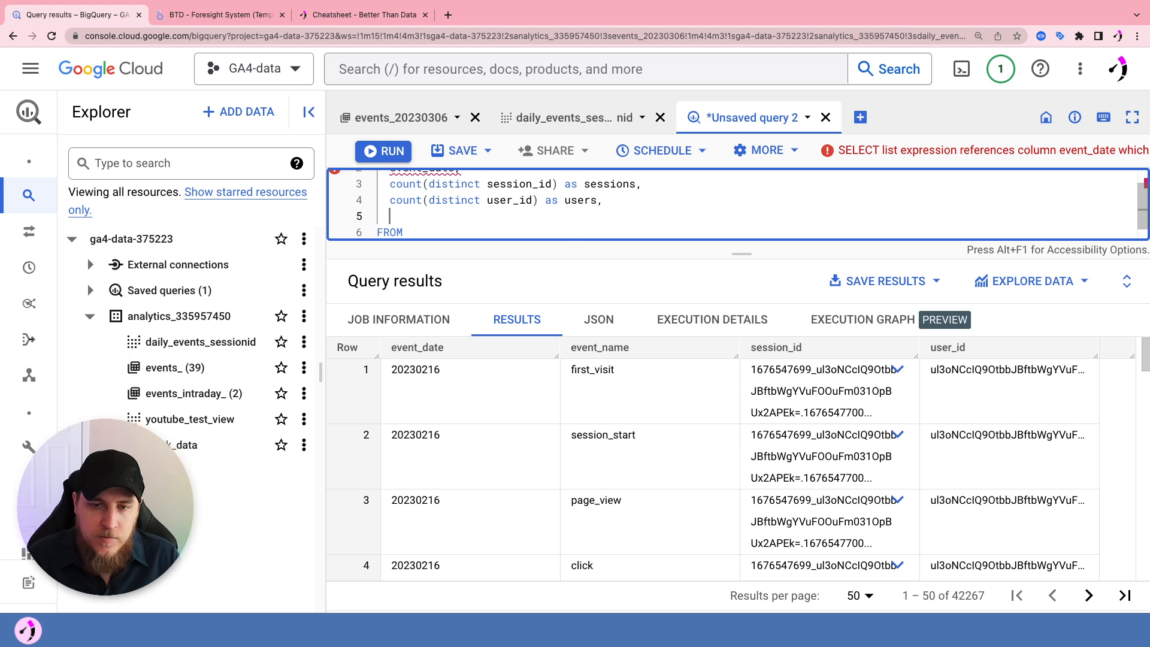
Add an IF expression to the SELECT list that returns 1 when event_name = "page_view" and 0 otherwise
{"action": "type", "text": "if ("}
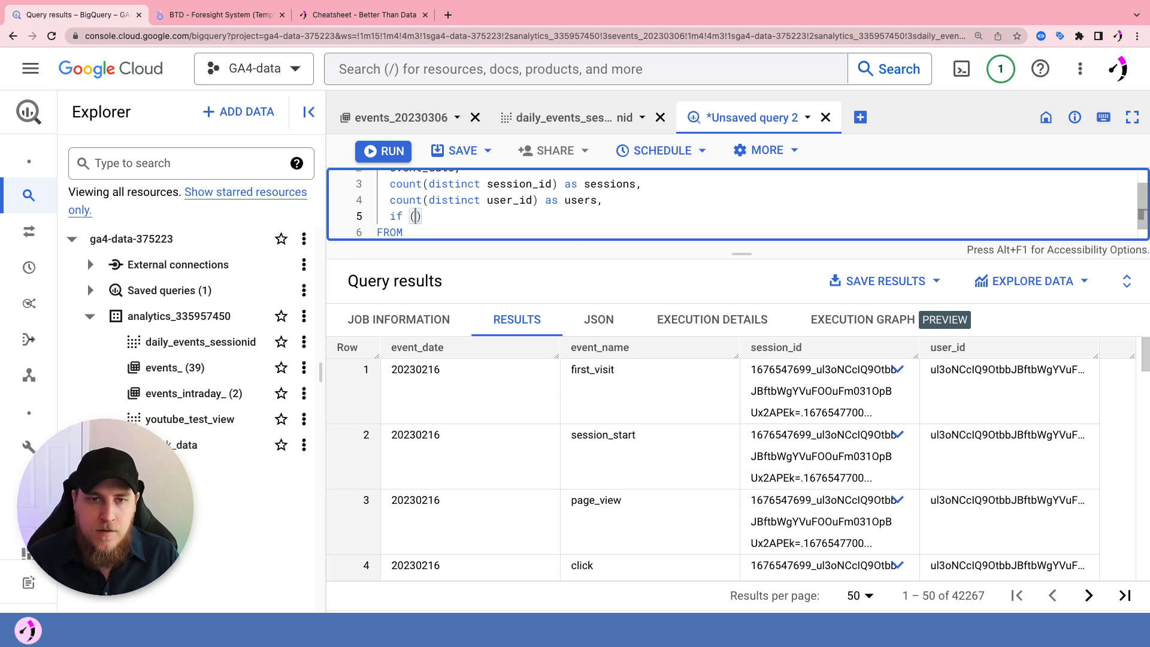
{"action": "type", "text": "event_name ="}
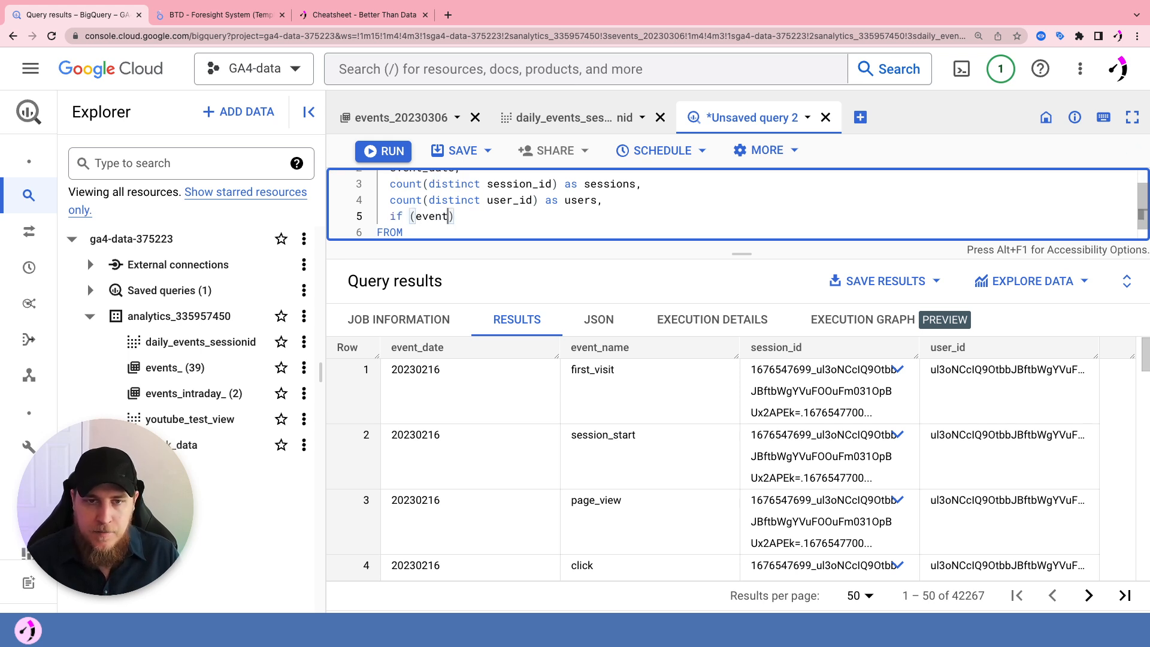
{"action": "type", "text": " \"page_vi"}
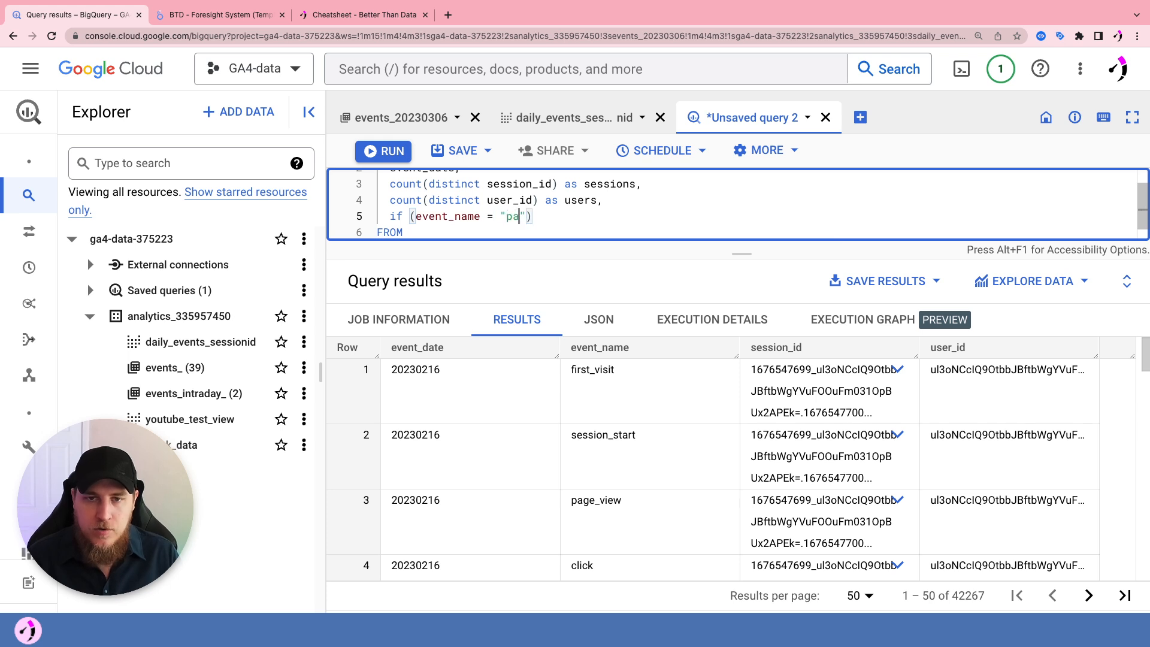
{"action": "type", "text": "ew\""}
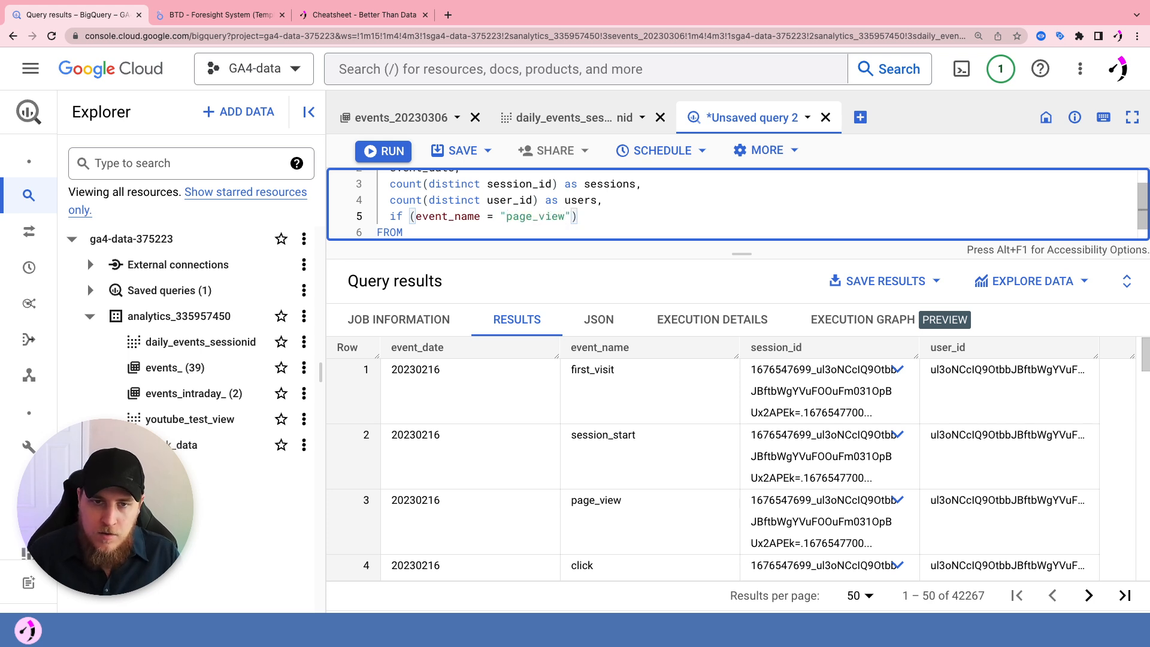
{"action": "type", "text": ","}
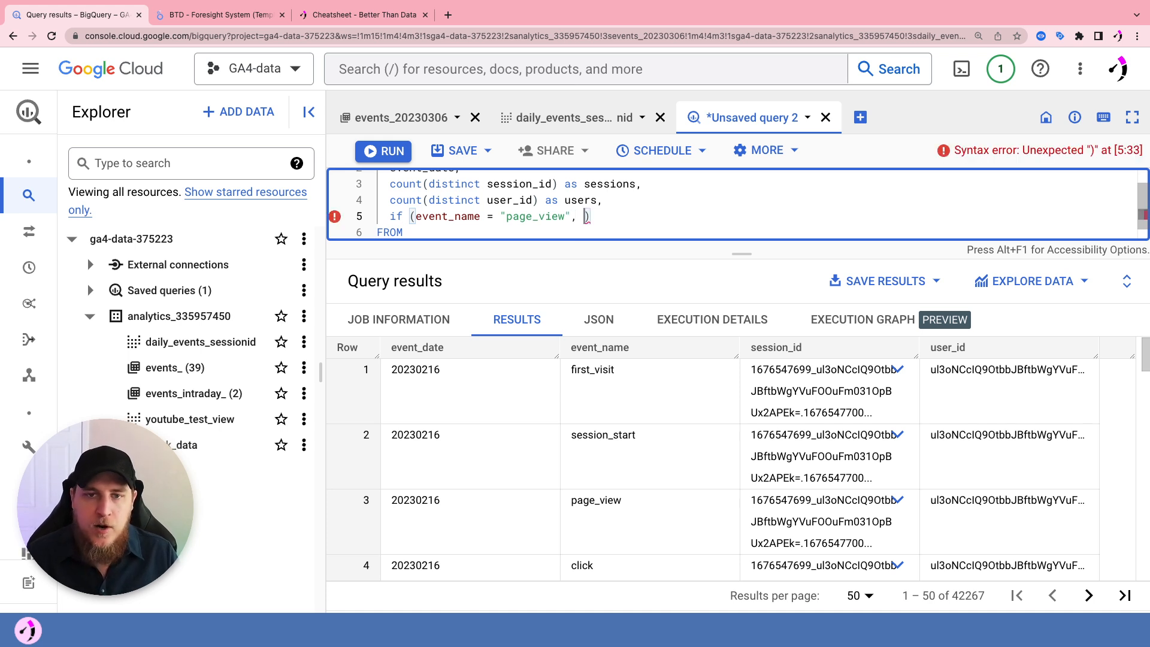
{"action": "left_click_drag", "start_coordinate": [415, 217], "coordinate": [569, 217]}
{"action": "left_click", "coordinate": [578, 219]}
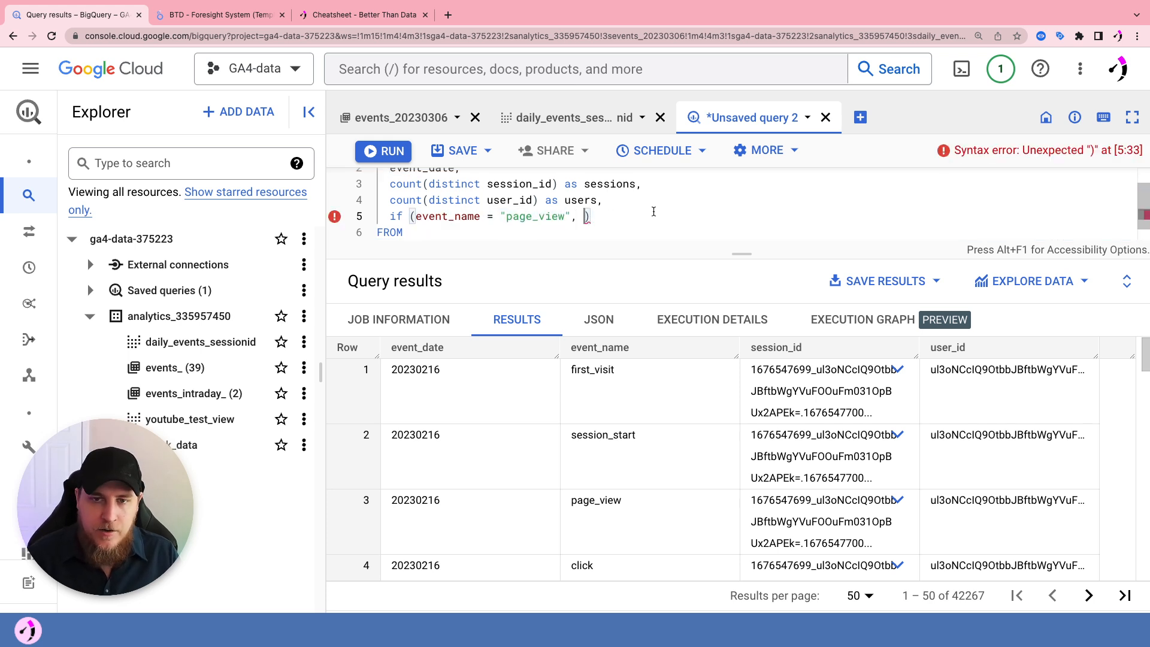
{"action": "type", "text": "1"}
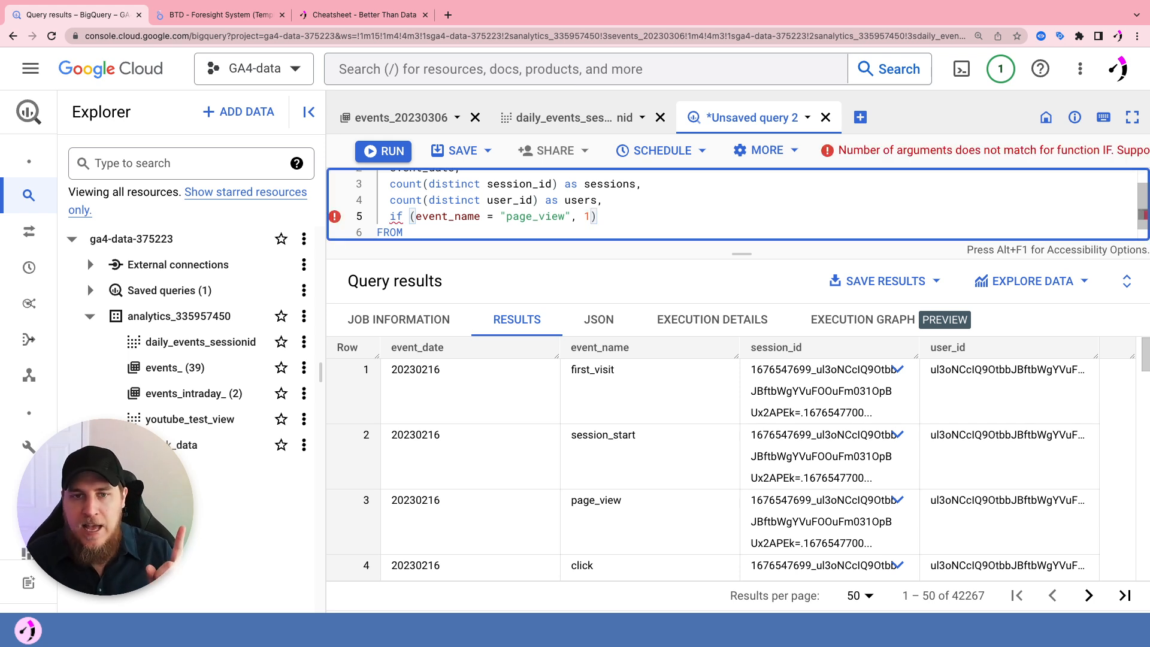
{"action": "type", "text": ", 0"}
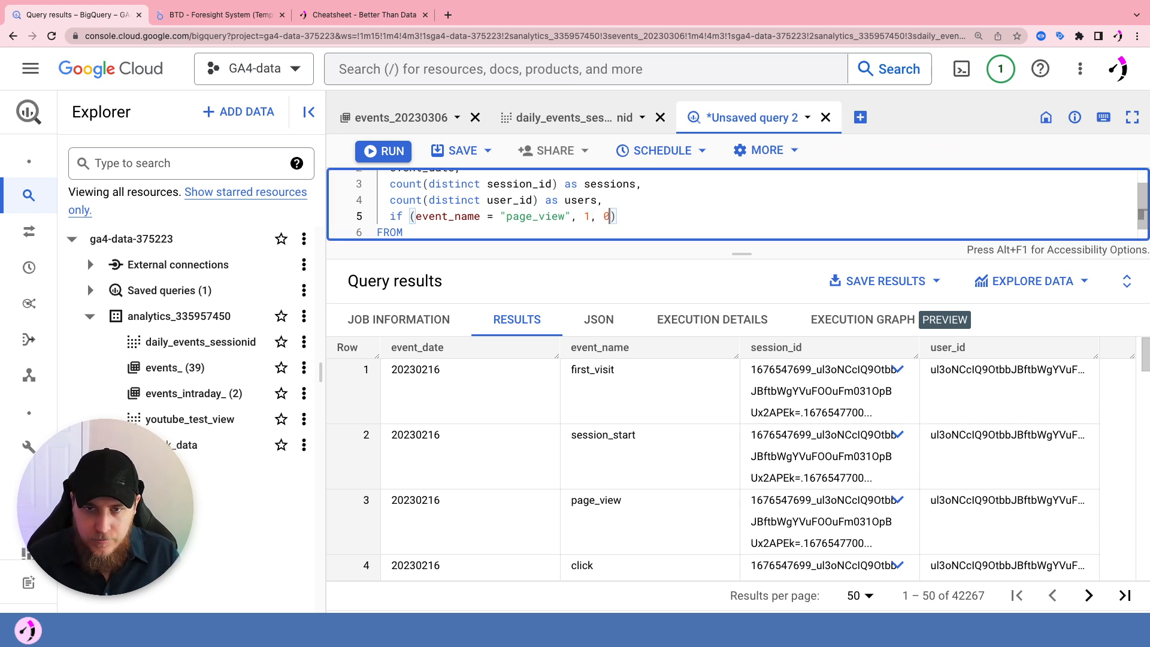
{"action": "key", "text": "Right"}
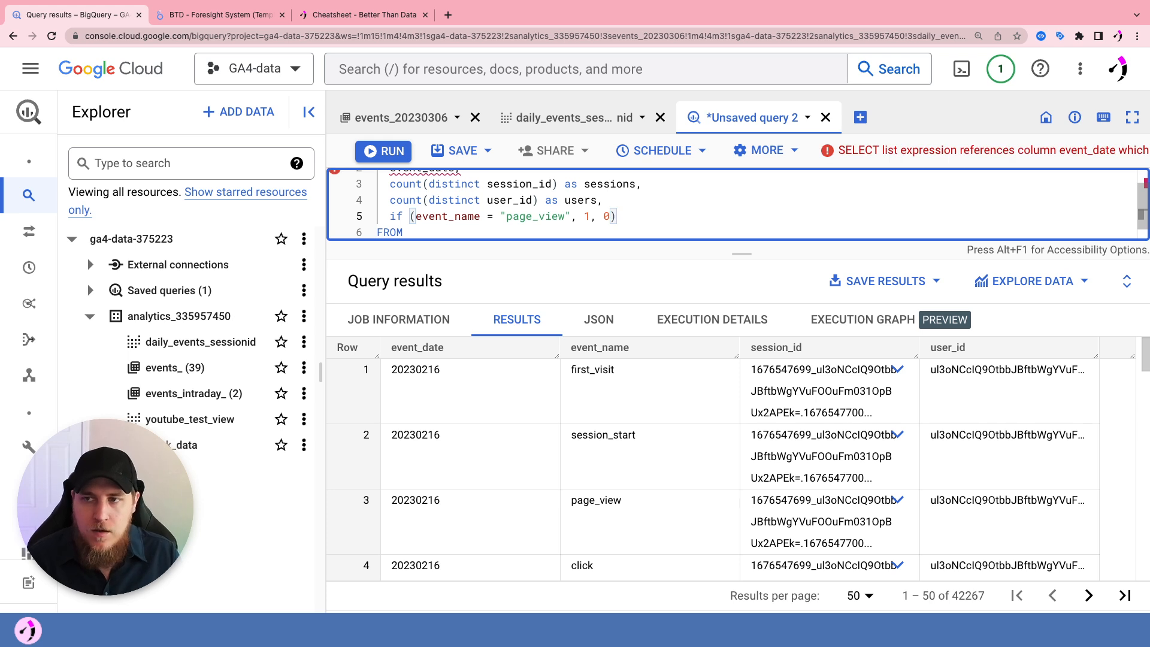
Alias the page_view IF expression as page_views, followed by a comma and a new line
{"action": "type", "text": "as page"}
{"action": "key", "text": "BackSpace"}
{"action": "key", "text": "BackSpace"}
{"action": "key", "text": "BackSpace"}
{"action": "type", "text": "page"}
{"action": "key", "text": "BackSpace"}
{"action": "key", "text": "BackSpace"}
{"action": "key", "text": "BackSpace"}
{"action": "key", "text": "BackSpace"}
{"action": "type", "text": "age_views,"}
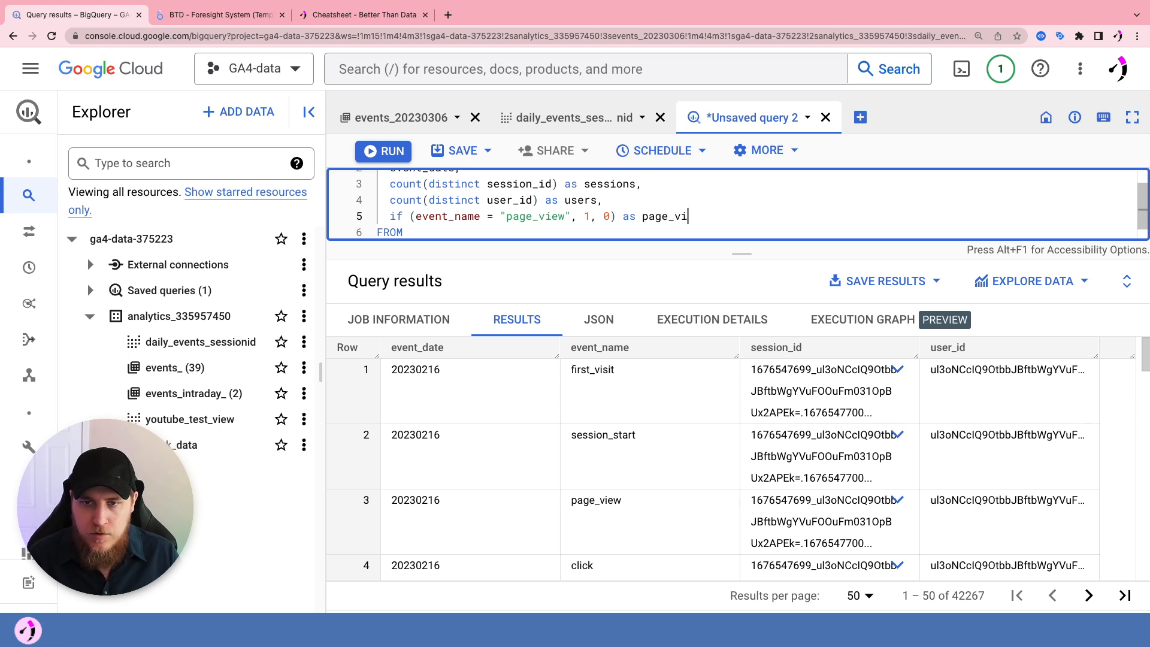
{"action": "key", "text": "Return"}
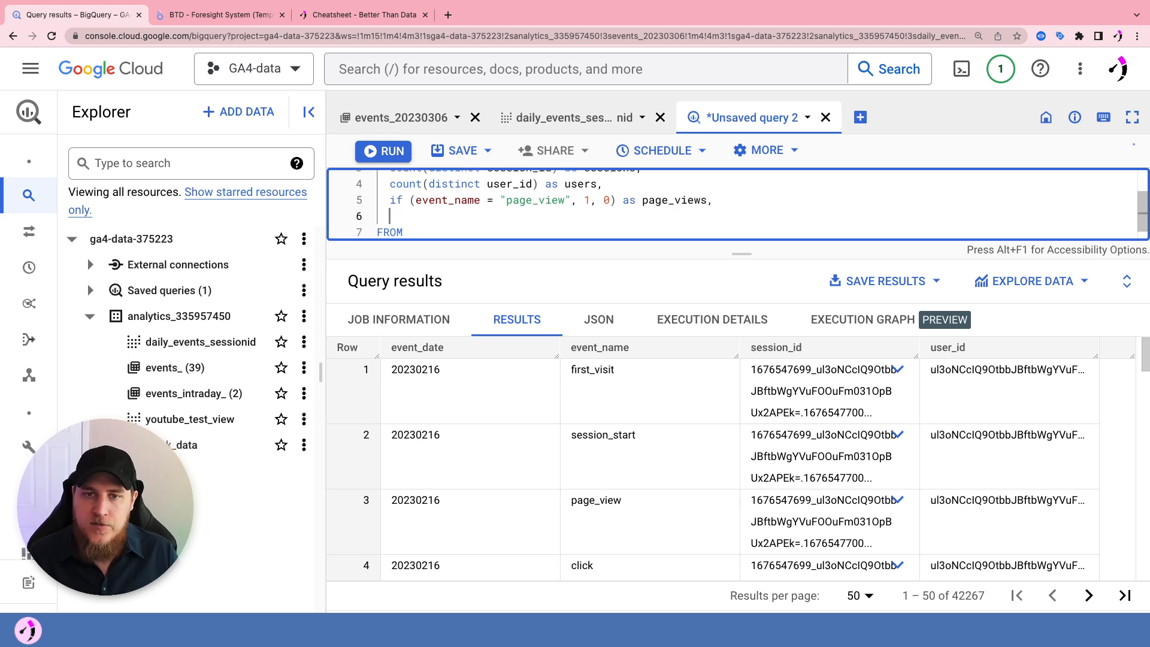
Duplicate the page_view IF expression onto the empty line below and change the copy's event name to view_item
{"action": "left_click_drag", "start_coordinate": [389, 200], "coordinate": [709, 198]}
{"action": "key", "text": "ctrl+c"}
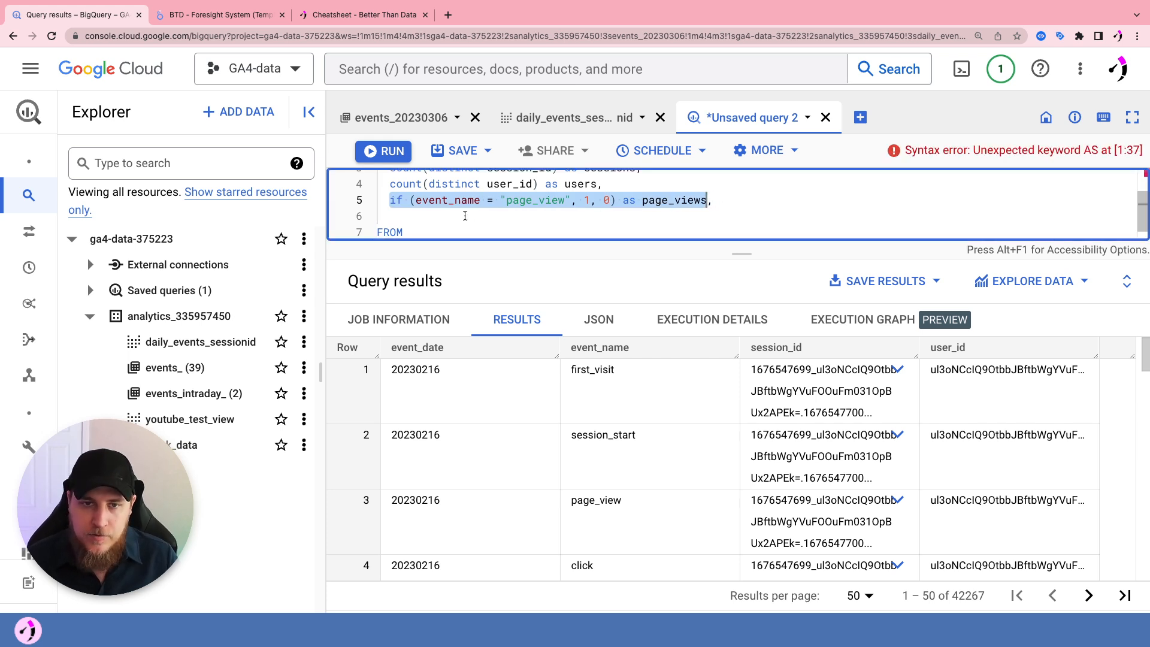
{"action": "left_click", "coordinate": [446, 216]}
{"action": "key", "text": "ctrl+v"}
{"action": "left_click_drag", "start_coordinate": [505, 217], "coordinate": [564, 217]}
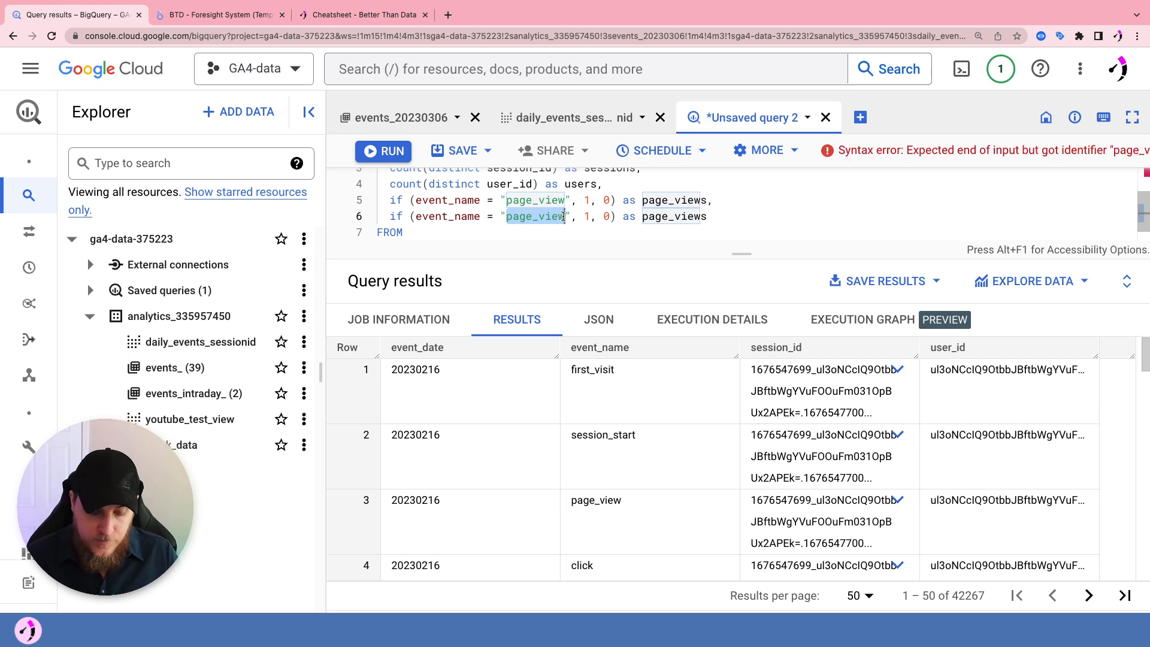
{"action": "type", "text": "view_item"}
Change the alias of the view_item IF expression to view_item and end the line with a comma
{"action": "key", "text": "Right"}
{"action": "key", "text": "Right"}
{"action": "key", "text": "Right"}
{"action": "key", "text": "Right"}
{"action": "key", "text": "Left"}
{"action": "key", "text": "Right"}
{"action": "key", "text": "Right"}
{"action": "key", "text": "Right"}
{"action": "key", "text": "Right"}
{"action": "key", "text": "Right"}
{"action": "key", "text": "Right"}
{"action": "key", "text": "Right"}
{"action": "key", "text": "Right"}
{"action": "key", "text": "Right"}
{"action": "key", "text": "shift+End"}
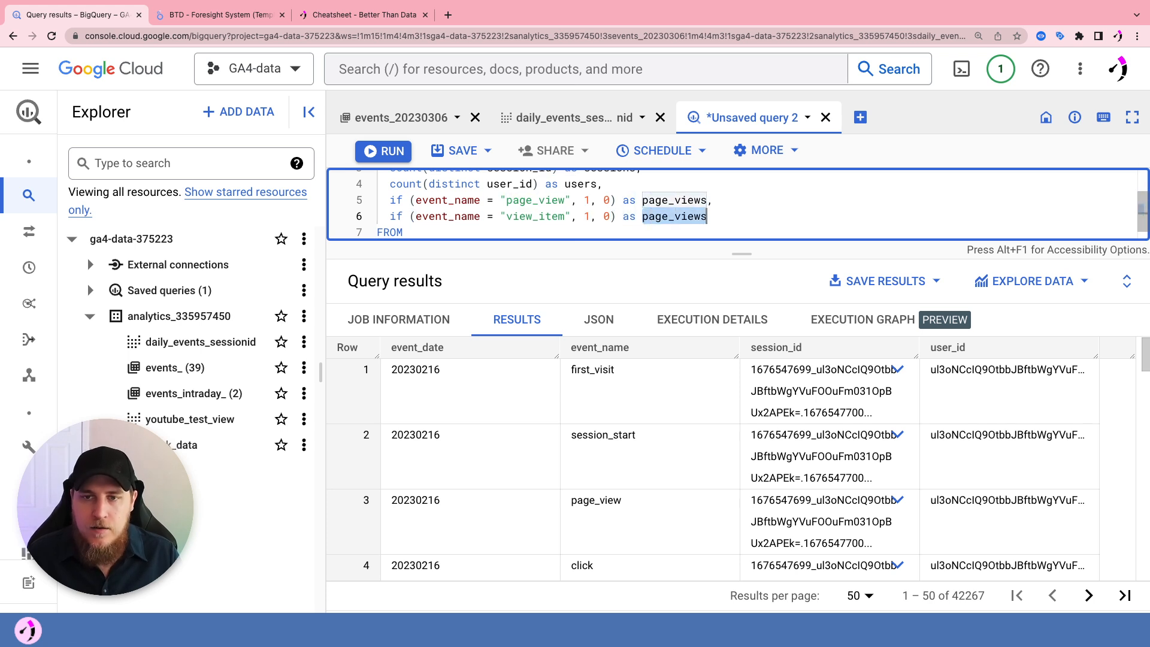
{"action": "type", "text": "view_item,"}
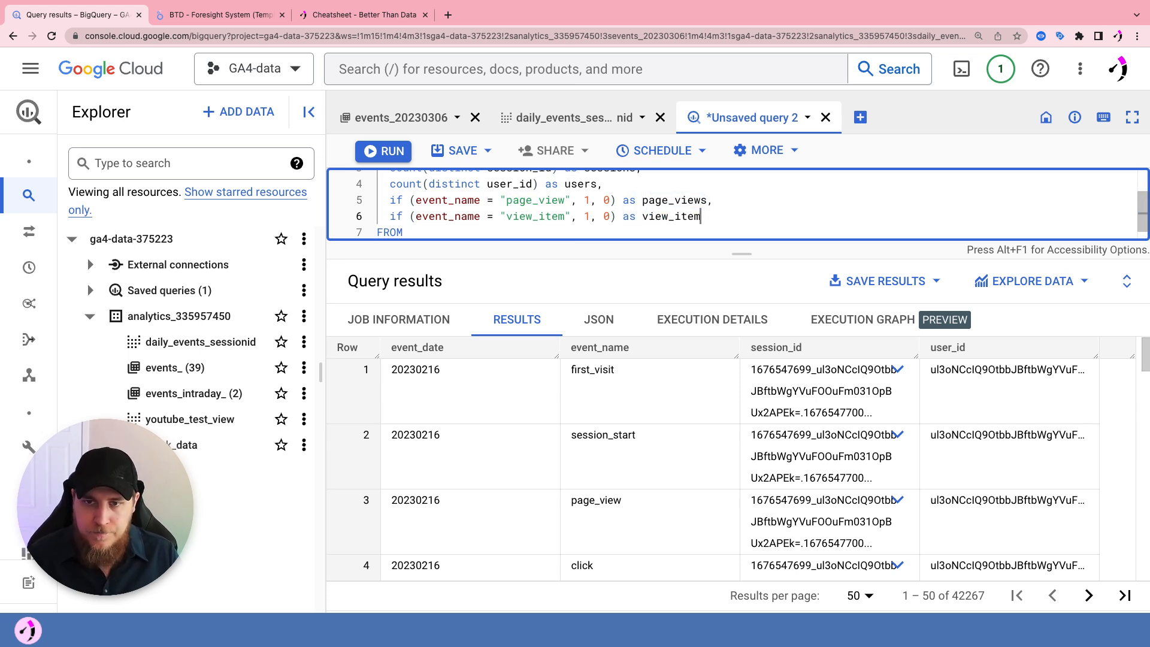
Add another copy of the page_view IF expression on a new line and change its event name to purchase
{"action": "key", "text": "Return"}
{"action": "key", "text": "ctrl+v"}
{"action": "key", "text": "Left"}
{"action": "key", "text": "Left"}
{"action": "key", "text": "Left"}
{"action": "key", "text": "Left"}
{"action": "key", "text": "Left"}
{"action": "key", "text": "Left"}
{"action": "key", "text": "Left"}
{"action": "key", "text": "Left"}
{"action": "key", "text": "Left"}
{"action": "key", "text": "Left"}
{"action": "key", "text": "Left"}
{"action": "key", "text": "Left"}
{"action": "key", "text": "Left"}
{"action": "key", "text": "Left"}
{"action": "key", "text": "Left"}
{"action": "key", "text": "Left"}
{"action": "key", "text": "Left"}
{"action": "key", "text": "ctrl+shift+Left"}
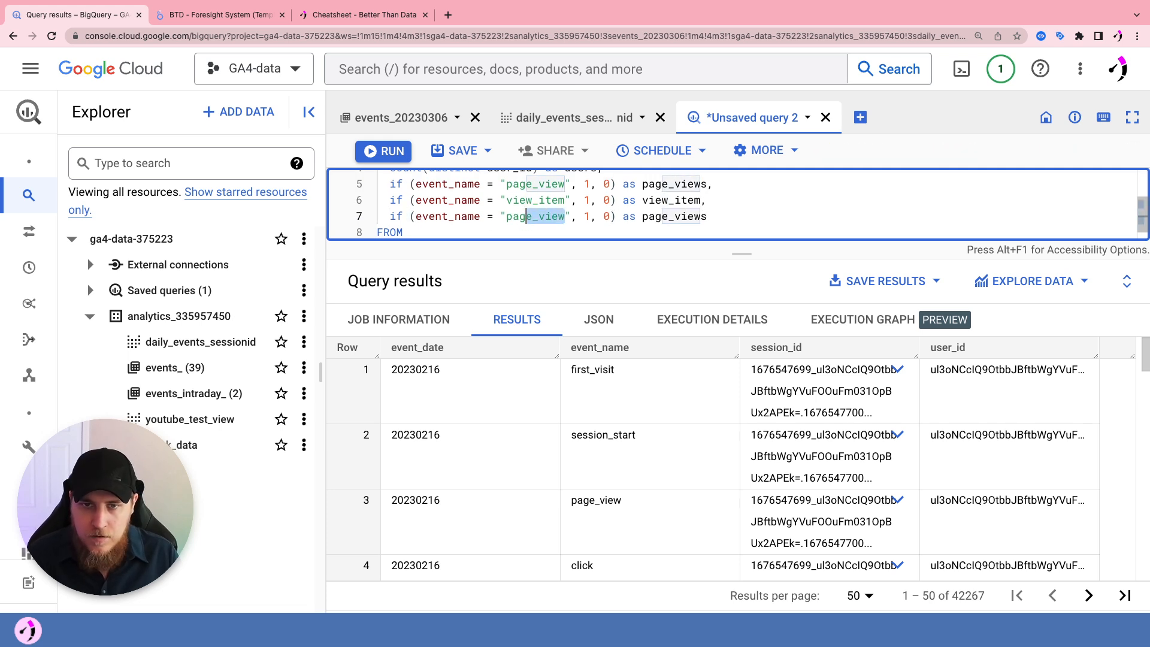
{"action": "type", "text": "purchase"}
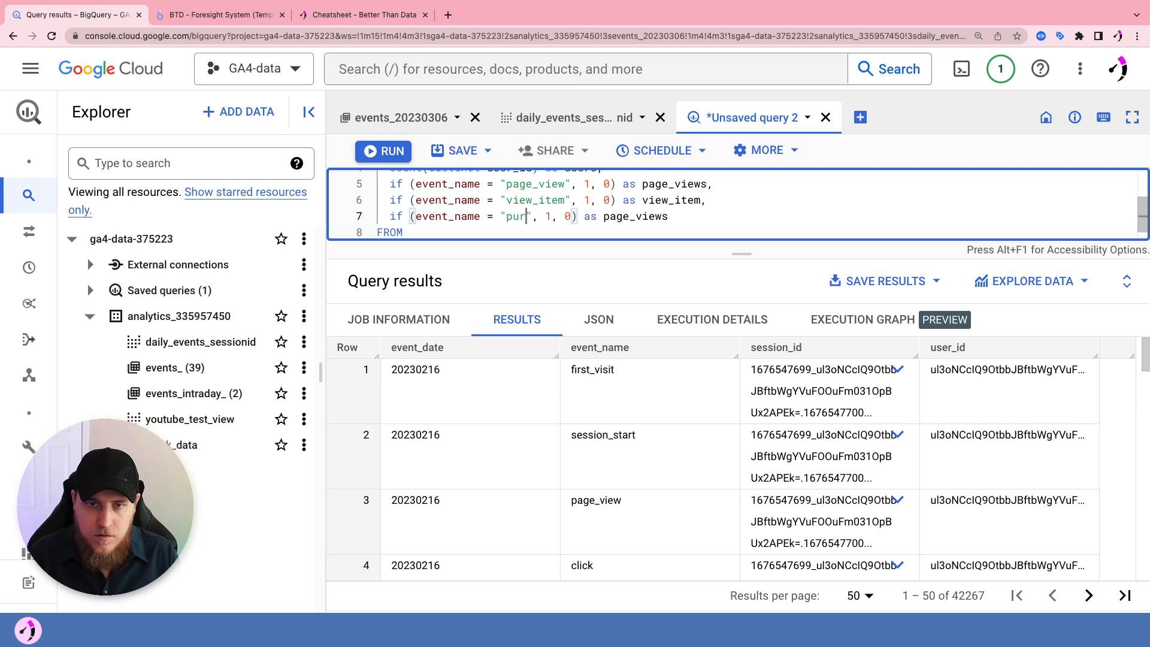
Complete the purchase event name and change the alias of that IF expression to purchases
{"action": "key", "text": "Right"}
{"action": "key", "text": "Right"}
{"action": "key", "text": "Right"}
{"action": "key", "text": "Right"}
{"action": "key", "text": "Right"}
{"action": "key", "text": "Right"}
{"action": "key", "text": "Right"}
{"action": "key", "text": "Right"}
{"action": "key", "text": "Right"}
{"action": "key", "text": "Right"}
{"action": "key", "text": "Right"}
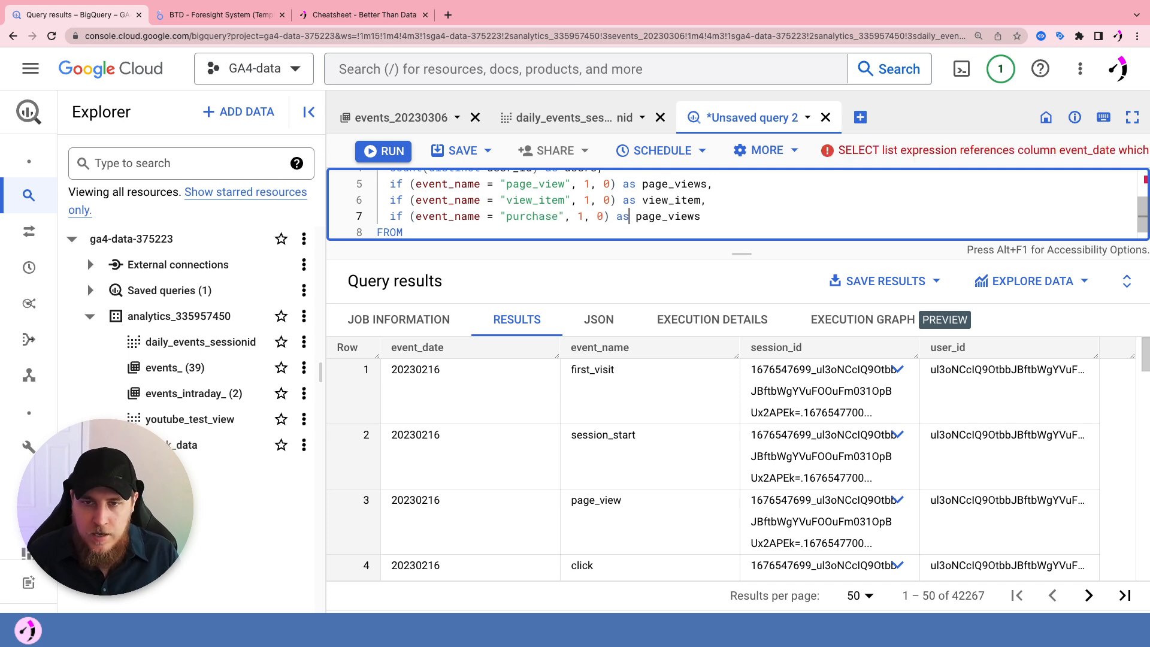
{"action": "key", "text": "shift+Right"}
{"action": "key", "text": "shift+Right"}
{"action": "key", "text": "shift+Right"}
{"action": "key", "text": "shift+Right"}
{"action": "key", "text": "shift+Right"}
{"action": "key", "text": "shift+Right"}
{"action": "key", "text": "shift+Right"}
{"action": "key", "text": "shift+Right"}
{"action": "key", "text": "shift+Right"}
{"action": "key", "text": "shift+Right"}
{"action": "type", "text": "purchases"}
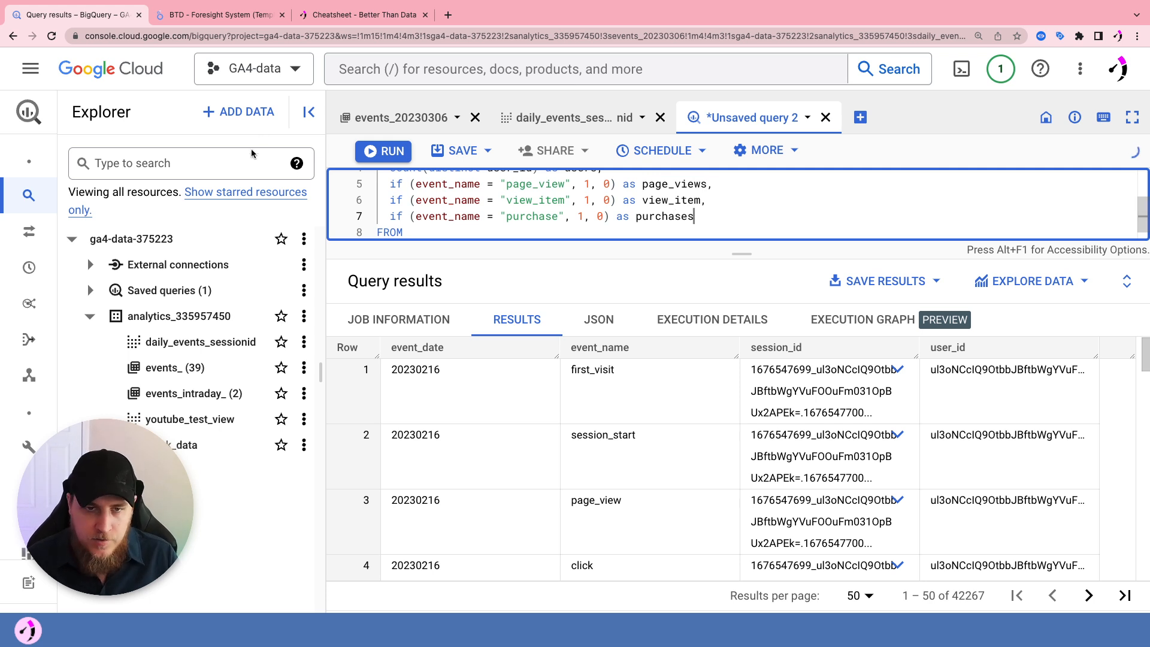
Enlarge the query editor and add a GROUP BY event_date clause below the FROM source
{"action": "scroll", "coordinate": [426, 203], "scroll_direction": "up", "scroll_amount": 2}
{"action": "scroll", "coordinate": [448, 211], "scroll_direction": "up", "scroll_amount": 2}
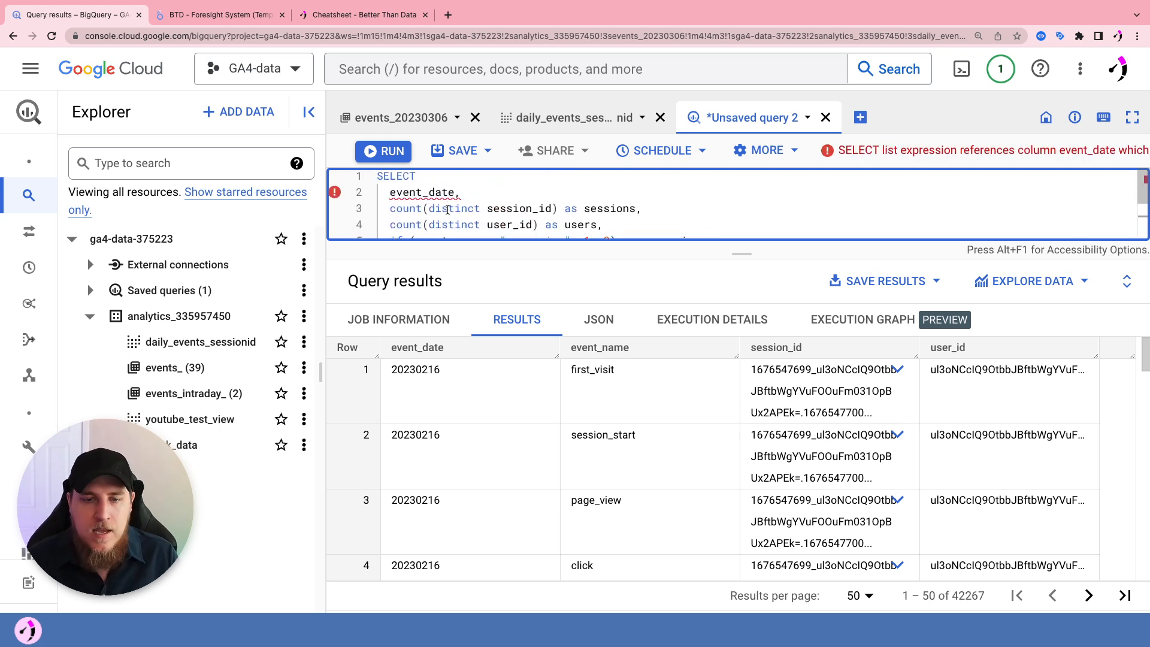
{"action": "left_click_drag", "start_coordinate": [410, 192], "coordinate": [468, 192]}
{"action": "left_click", "coordinate": [468, 193]}
{"action": "left_click_drag", "start_coordinate": [732, 254], "coordinate": [730, 343]}
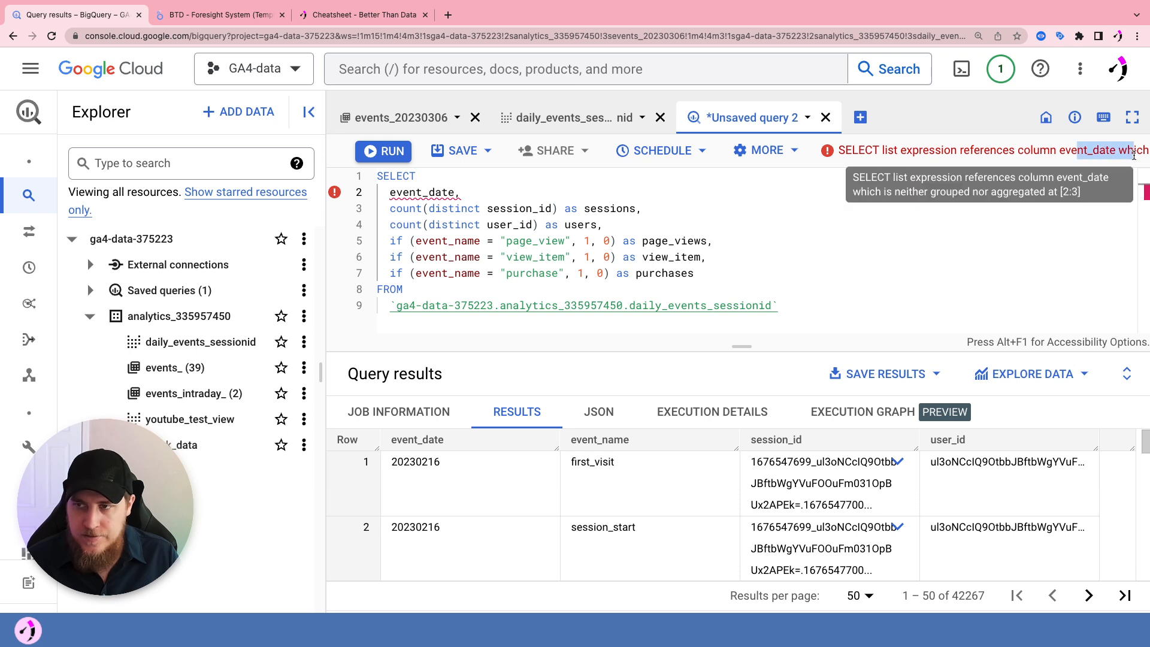
{"action": "left_click", "coordinate": [810, 303]}
{"action": "key", "text": "Return"}
{"action": "type", "text": "GROUP BY"}
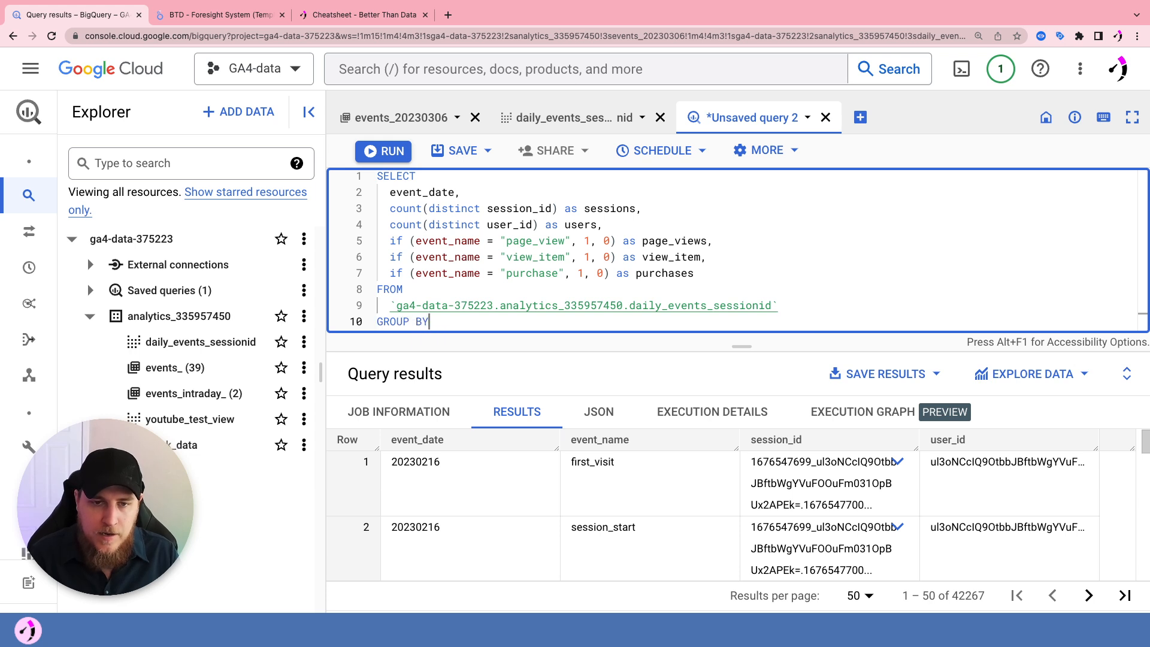
{"action": "key", "text": "Return"}
{"action": "type", "text": "event_date"}
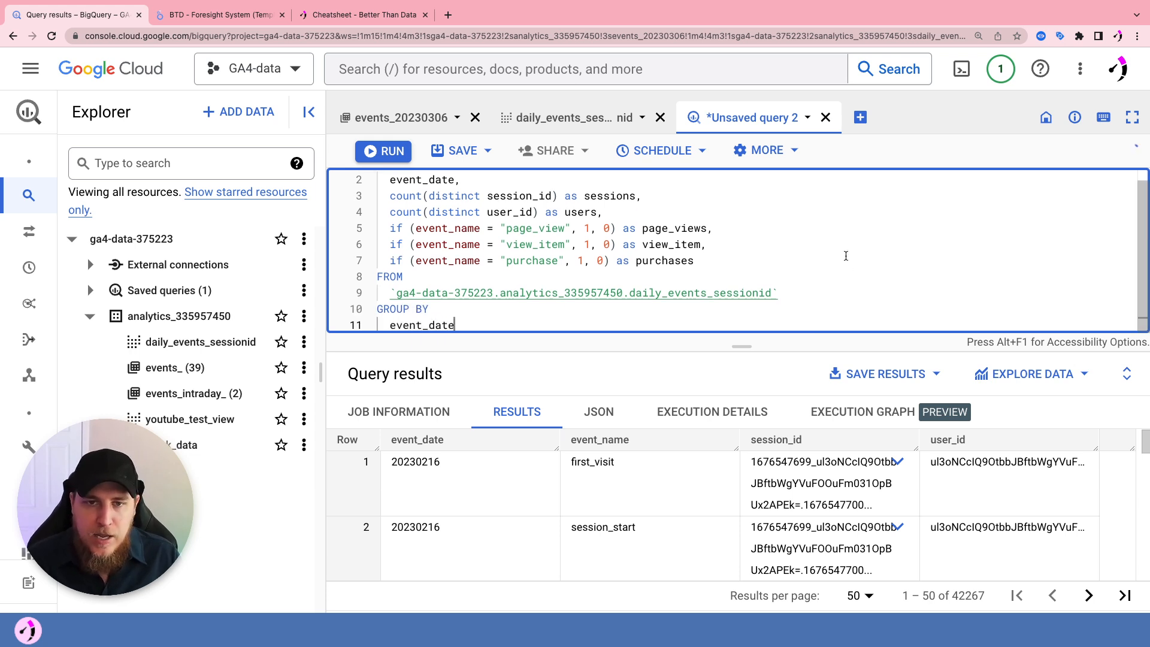
Review the GROUP BY column and the flagged event_name reference in the page_view IF expression
{"action": "scroll", "coordinate": [528, 201], "scroll_direction": "up", "scroll_amount": 1}
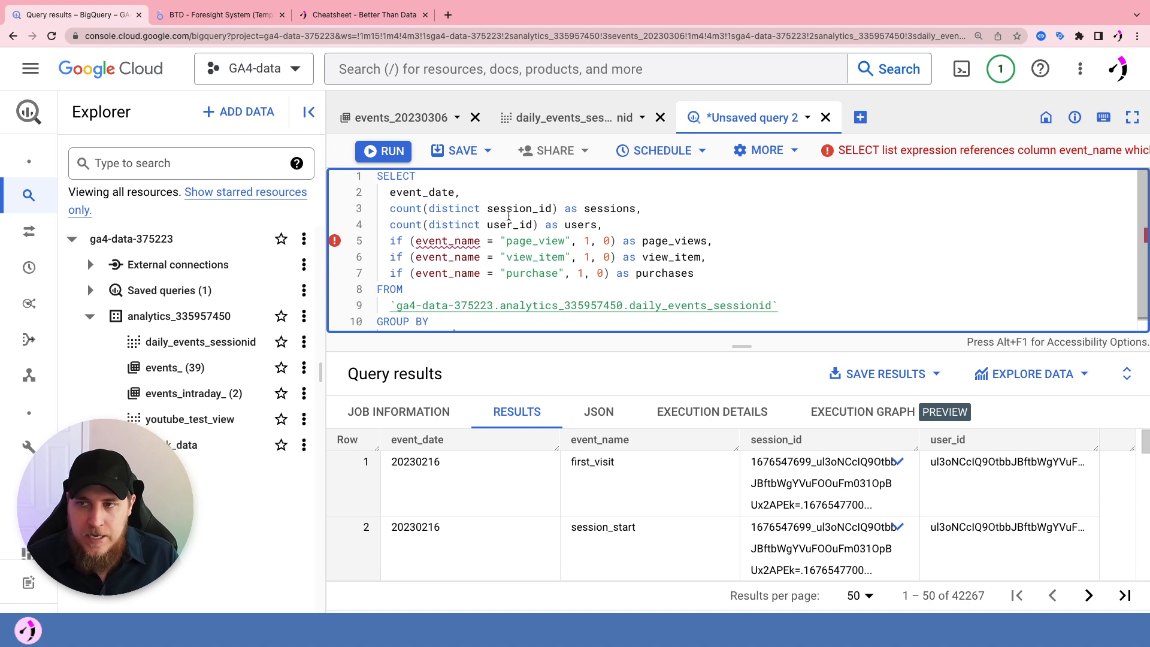
{"action": "scroll", "coordinate": [508, 225], "scroll_direction": "down", "scroll_amount": 1}
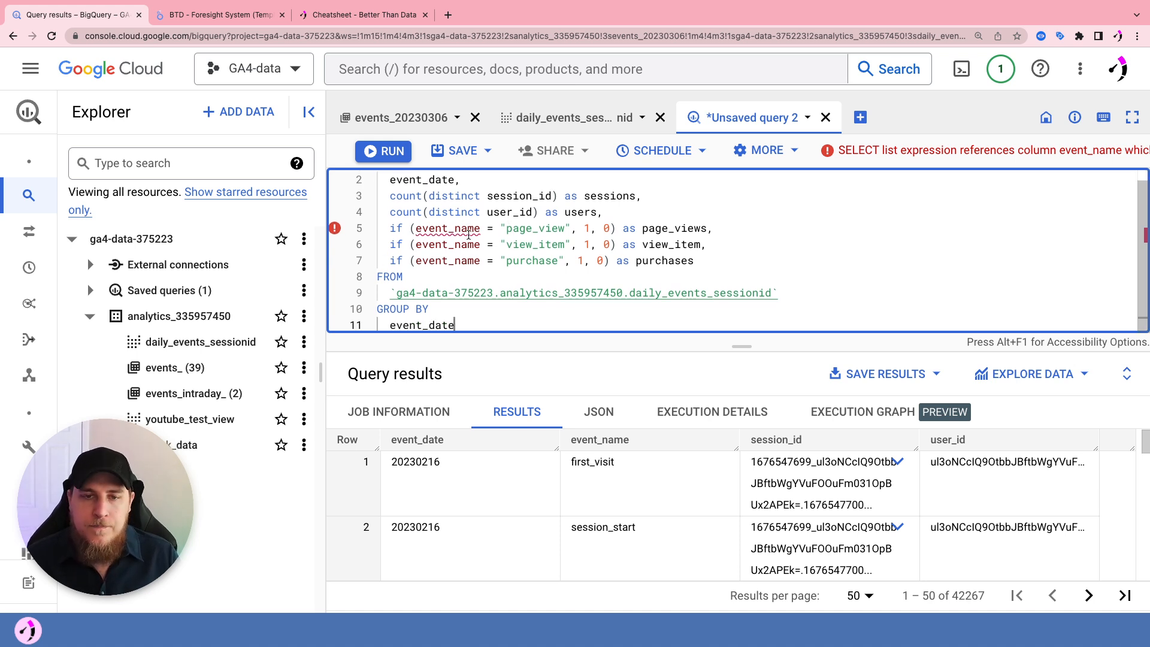
{"action": "left_click_drag", "start_coordinate": [457, 324], "coordinate": [390, 324]}
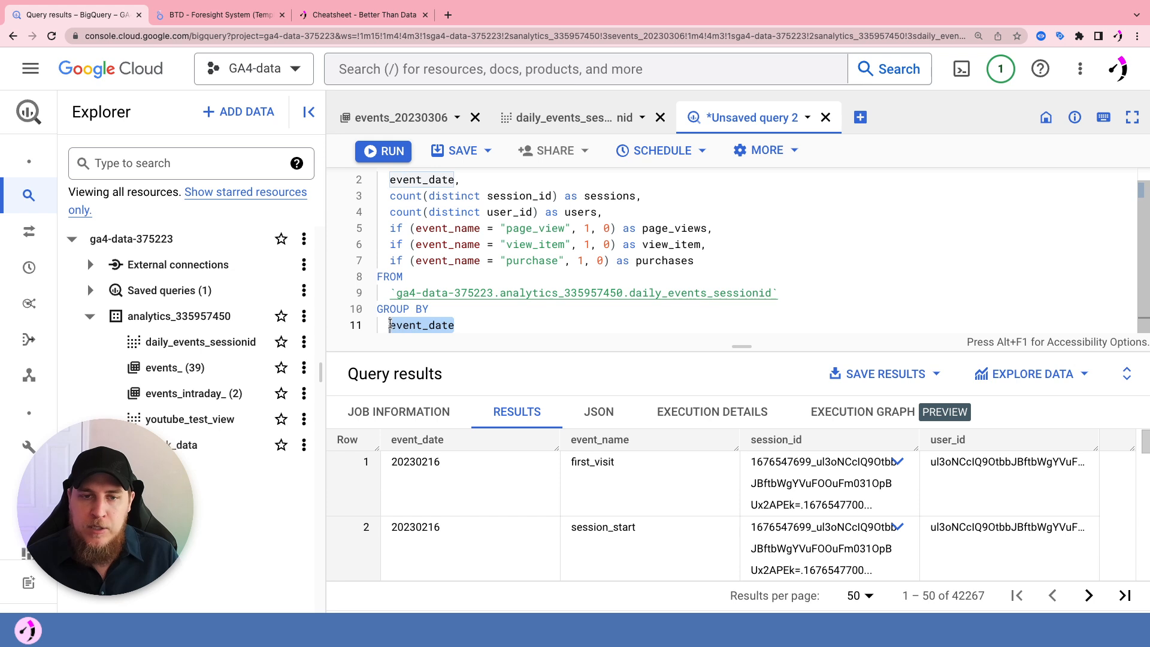
{"action": "left_click", "coordinate": [390, 325]}
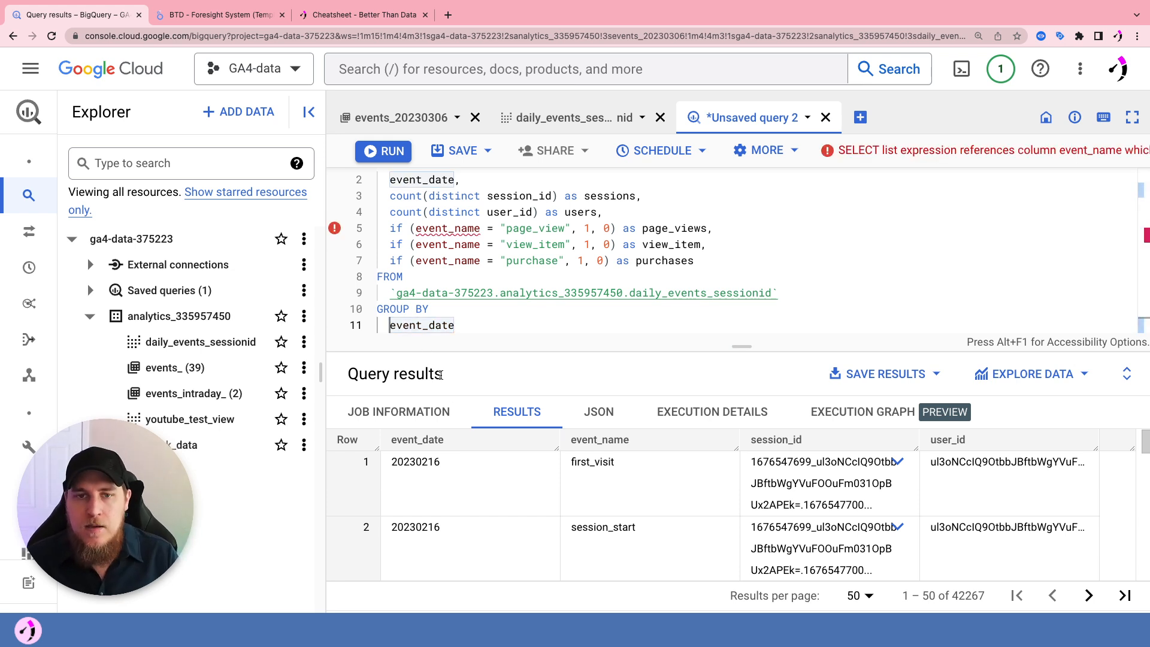
{"action": "left_click", "coordinate": [416, 230]}
{"action": "scroll", "coordinate": [443, 255], "scroll_direction": "up", "scroll_amount": 1}
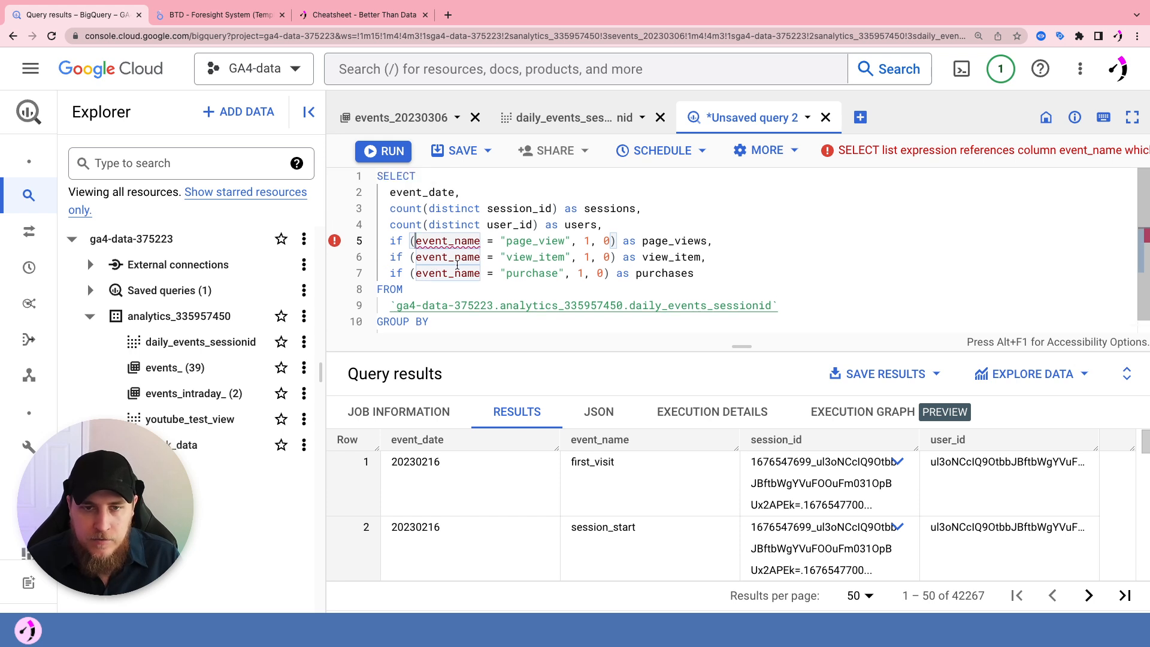
{"action": "scroll", "coordinate": [419, 256], "scroll_direction": "down", "scroll_amount": 1}
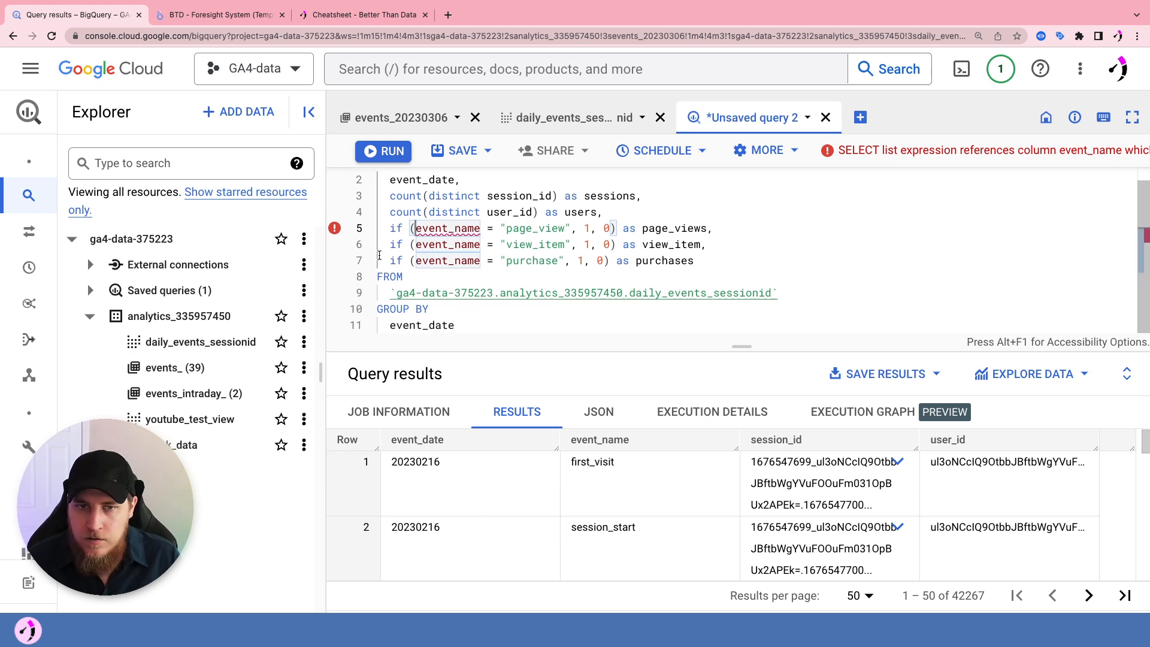
{"action": "left_click_drag", "start_coordinate": [322, 350], "coordinate": [348, 350]}
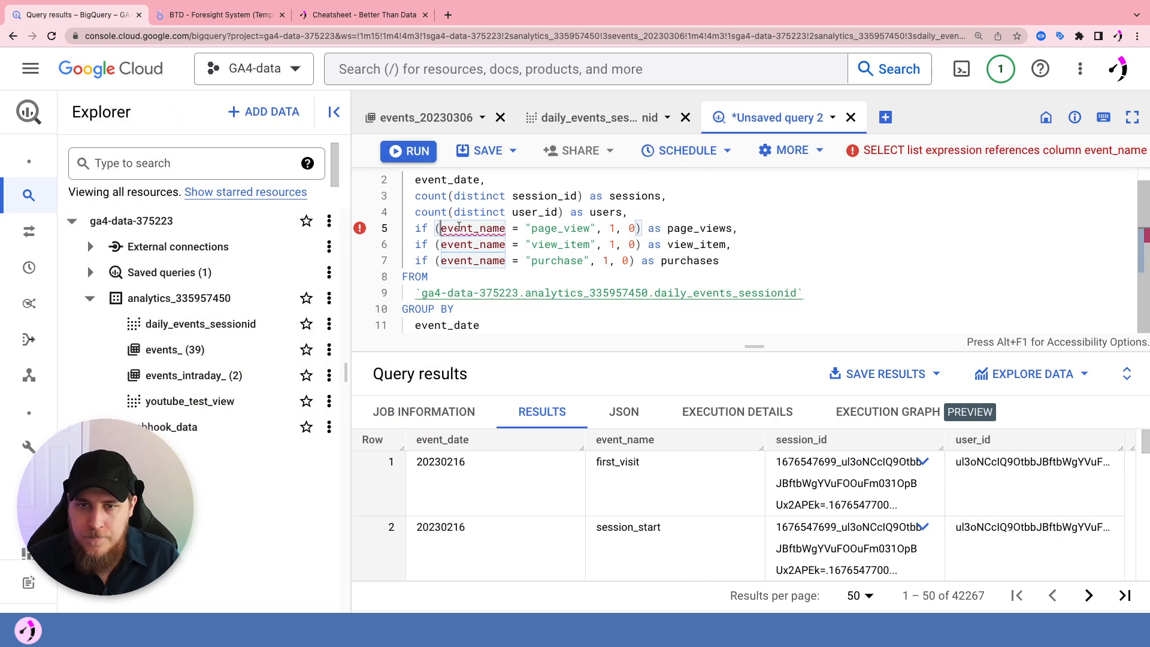
{"action": "scroll", "coordinate": [486, 222], "scroll_direction": "up", "scroll_amount": 1}
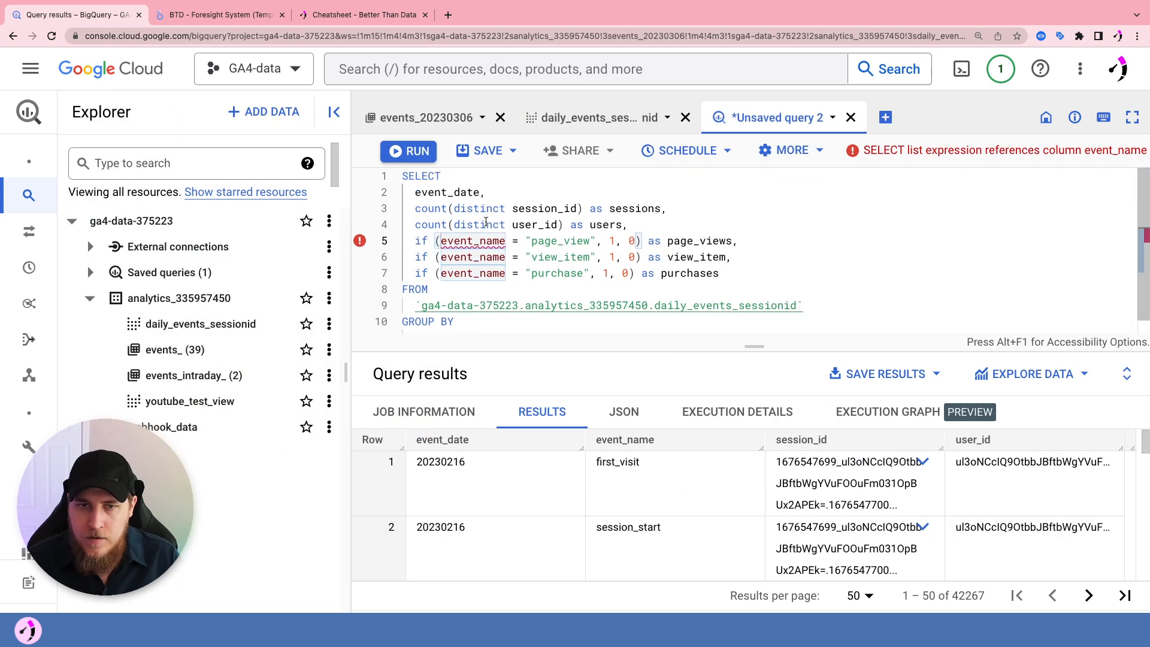
Remove the space between if and its opening parenthesis in the page_view, view_item and purchase expressions
{"action": "left_click", "coordinate": [434, 240]}
{"action": "key", "text": "BackSpace"}
{"action": "left_click", "coordinate": [433, 256]}
{"action": "key", "text": "BackSpace"}
{"action": "left_click", "coordinate": [434, 272]}
{"action": "key", "text": "BackSpace"}
Wrap the page_view IF expression in SUM(), keeping the page_views alias outside the parentheses
{"action": "left_click", "coordinate": [416, 240]}
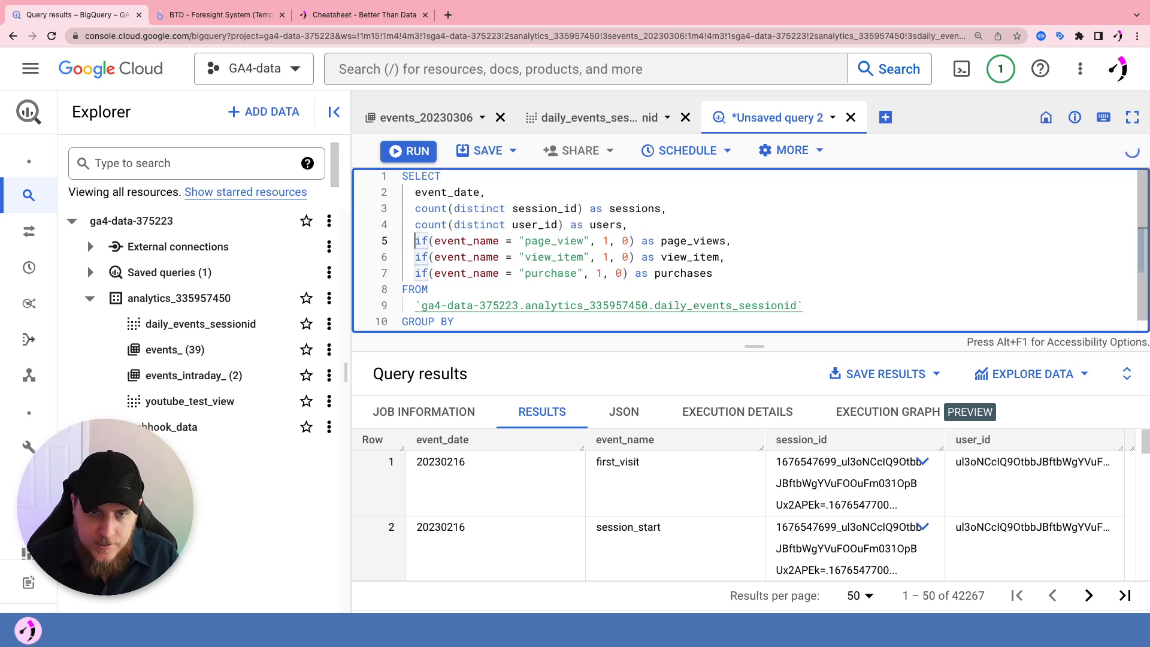
{"action": "type", "text": "SUM("}
{"action": "key", "text": "Right"}
{"action": "key", "text": "Right"}
{"action": "key", "text": "Right"}
{"action": "key", "text": "Right"}
{"action": "key", "text": "Right"}
{"action": "key", "text": "Right"}
{"action": "key", "text": "Right"}
{"action": "key", "text": "Right"}
{"action": "key", "text": "Right"}
{"action": "key", "text": "Right"}
{"action": "key", "text": "Right"}
{"action": "key", "text": "Right"}
{"action": "key", "text": "Right"}
{"action": "key", "text": "Right"}
{"action": "key", "text": "Right"}
{"action": "key", "text": "Right"}
{"action": "key", "text": "Right"}
{"action": "key", "text": "Right"}
{"action": "key", "text": "Right"}
{"action": "key", "text": "Right"}
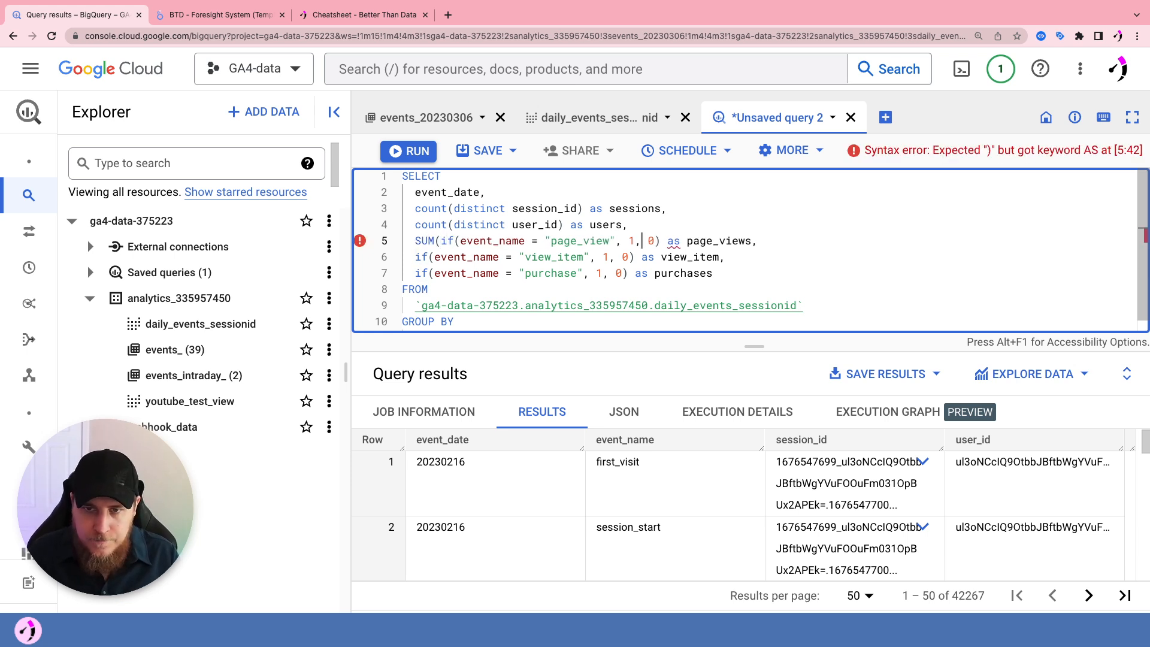
{"action": "type", "text": ")"}
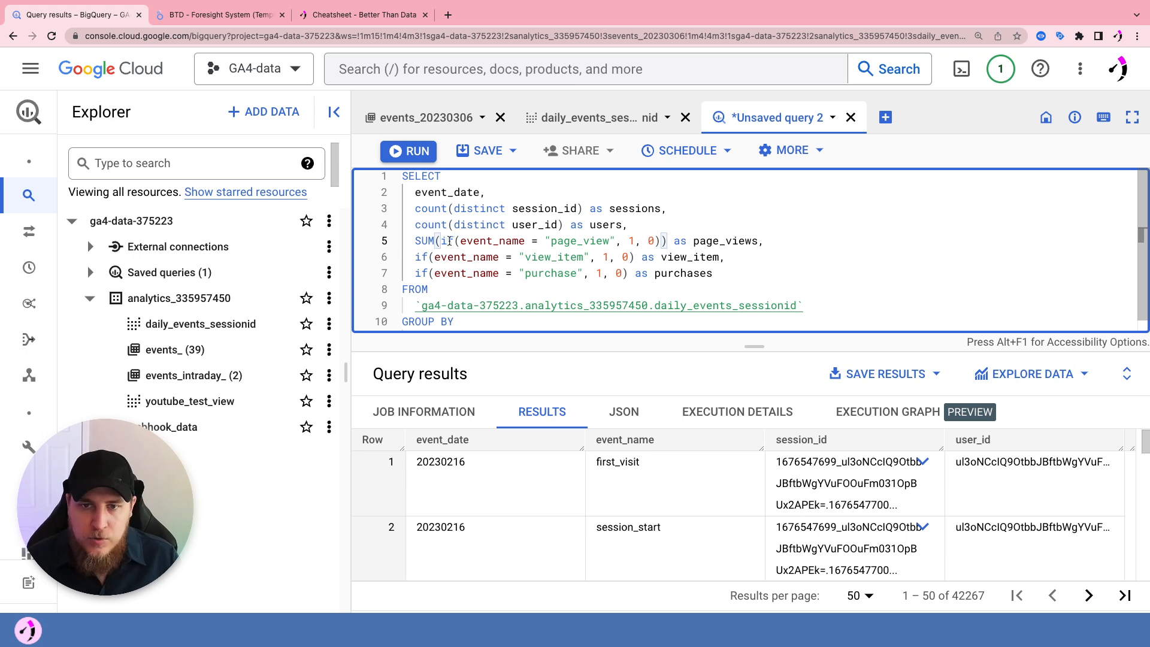
{"action": "left_click_drag", "start_coordinate": [636, 241], "coordinate": [628, 241]}
{"action": "left_click", "coordinate": [415, 258]}
{"action": "left_click_drag", "start_coordinate": [474, 242], "coordinate": [572, 241]}
{"action": "double_click", "coordinate": [631, 241]}
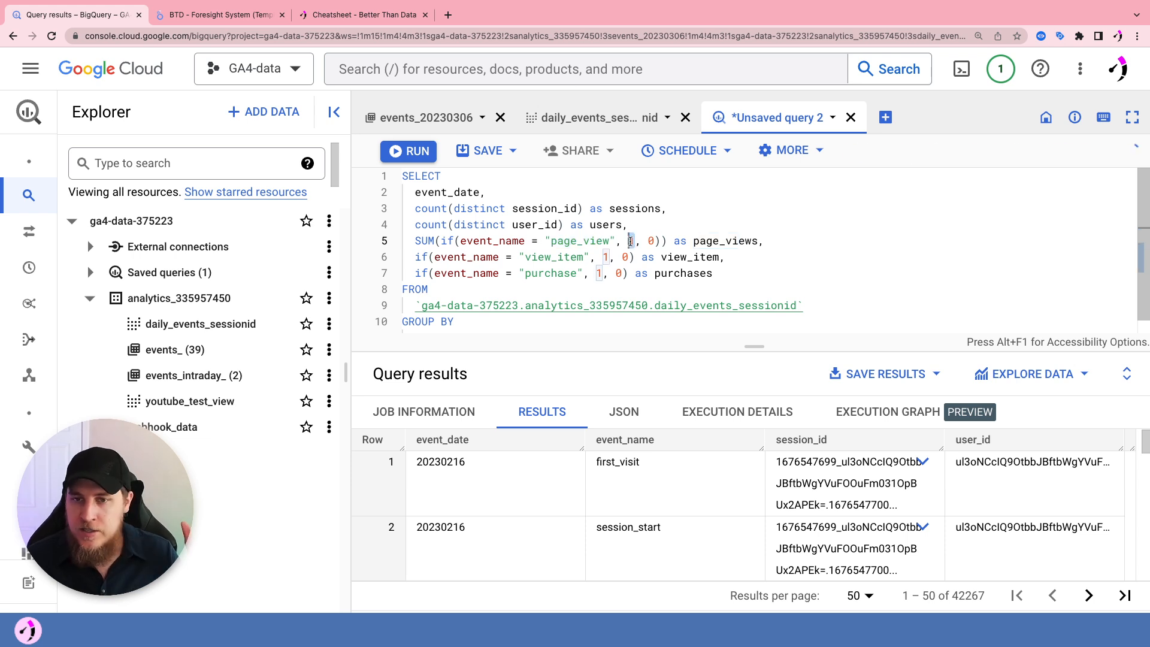
Wrap the view_item IF expression in SUM(), with its alias outside the closing parenthesis
{"action": "left_click", "coordinate": [415, 257]}
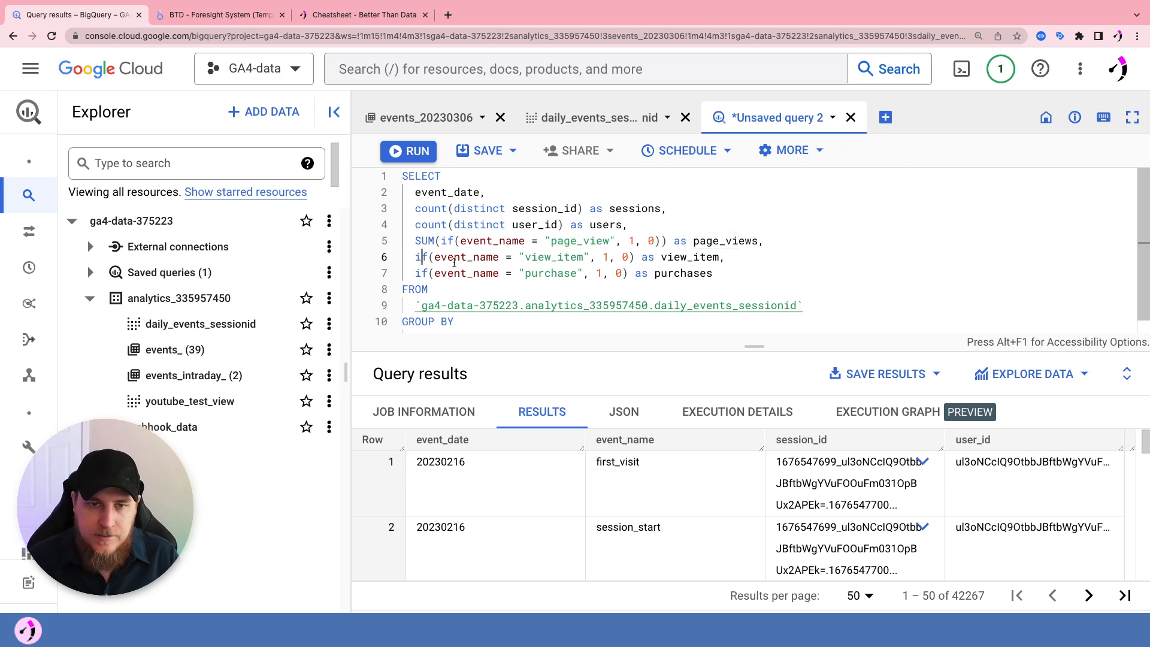
{"action": "type", "text": "SUM("}
{"action": "key", "text": "Right"}
{"action": "key", "text": "Right"}
{"action": "key", "text": "Right"}
{"action": "key", "text": "Right"}
{"action": "key", "text": "Right"}
{"action": "key", "text": "Right"}
{"action": "key", "text": "Right"}
{"action": "key", "text": "Right"}
{"action": "key", "text": "Right"}
{"action": "key", "text": "Right"}
{"action": "key", "text": "Right"}
{"action": "key", "text": "Right"}
{"action": "key", "text": "Right"}
{"action": "key", "text": "Right"}
{"action": "key", "text": "Right"}
{"action": "key", "text": "Right"}
{"action": "key", "text": "Right"}
{"action": "key", "text": "Right"}
{"action": "key", "text": "Right"}
{"action": "key", "text": "Right"}
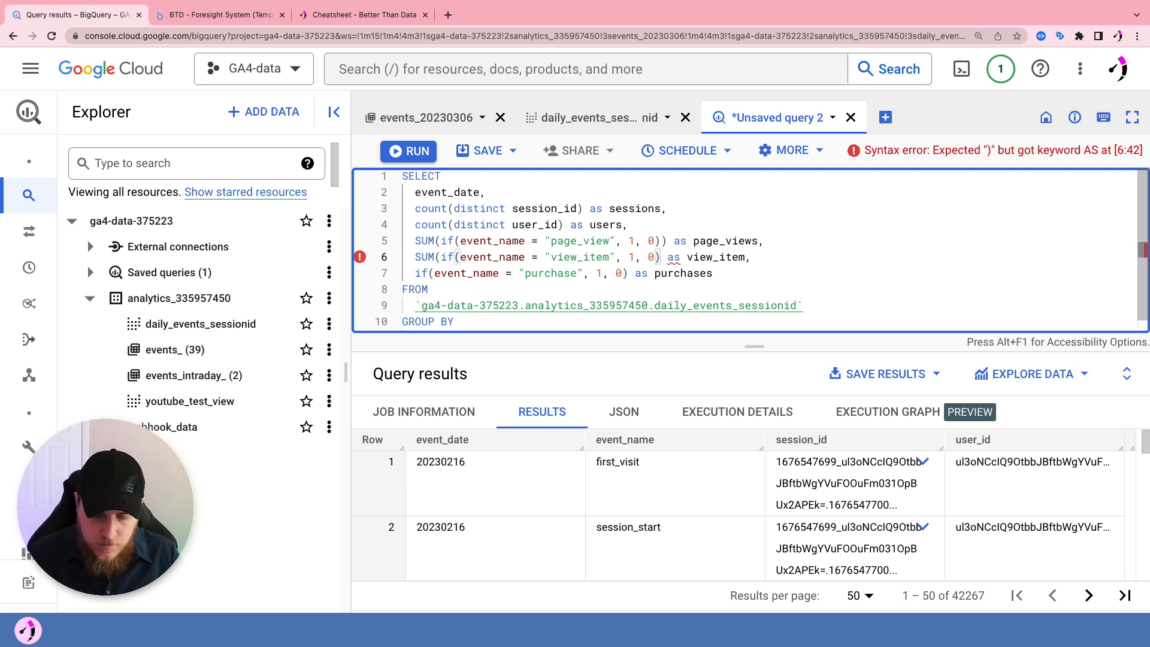
{"action": "type", "text": ")"}
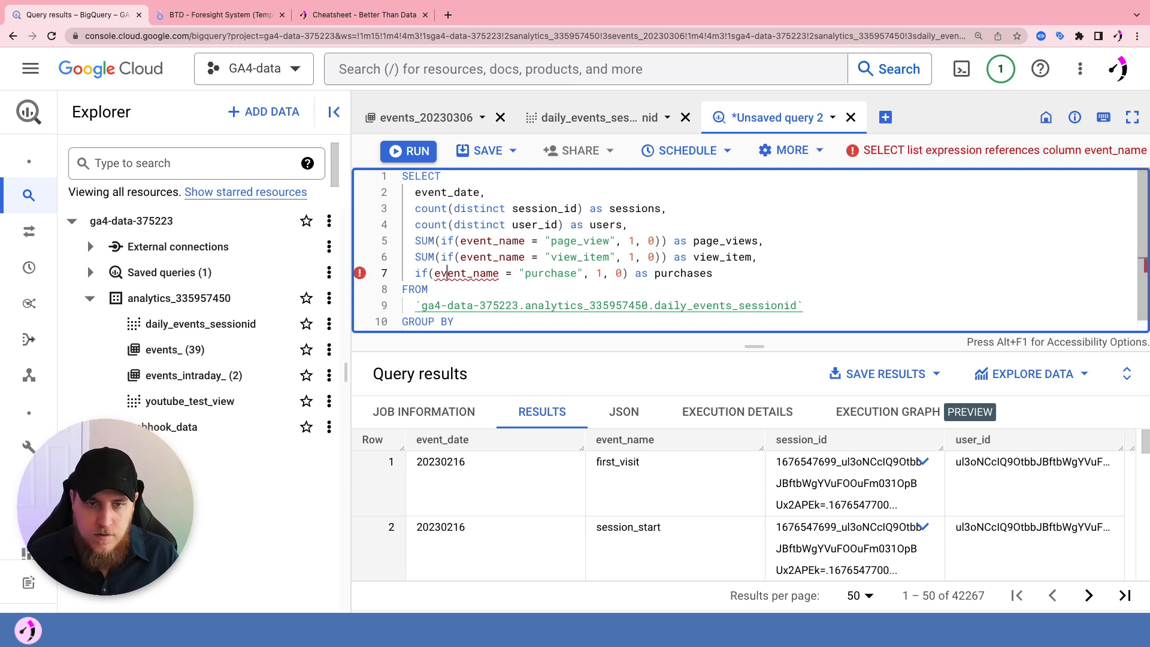
Wrap the purchase IF expression in SUM() and run the query
{"action": "left_click", "coordinate": [415, 272]}
{"action": "type", "text": "SUM("}
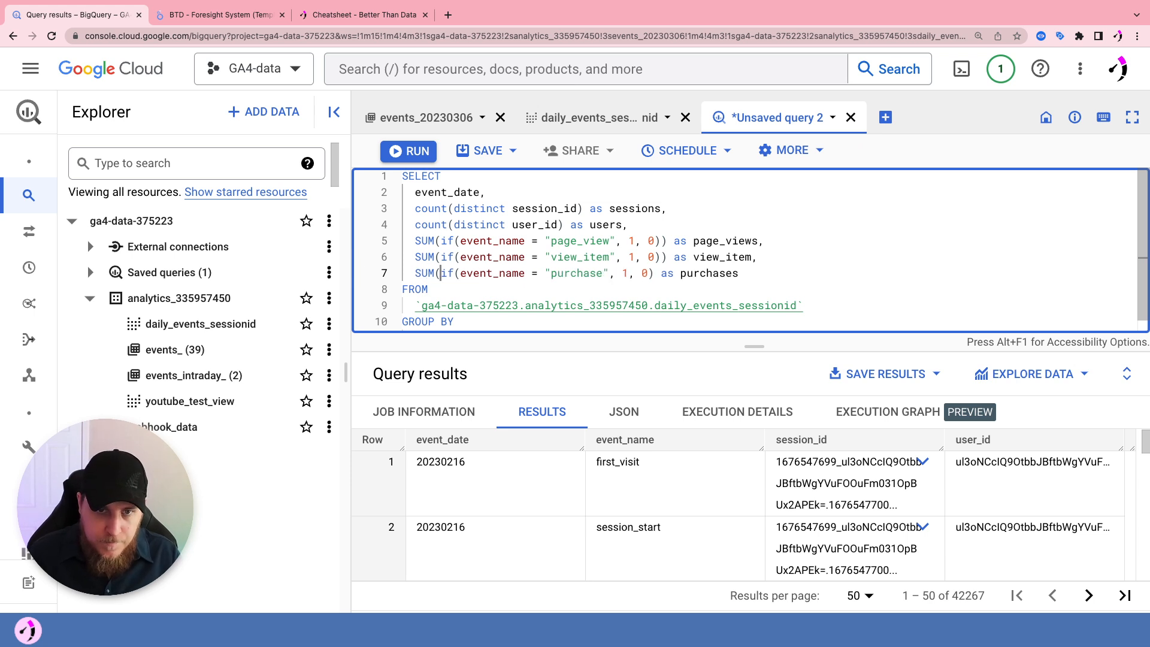
{"action": "left_click", "coordinate": [653, 273]}
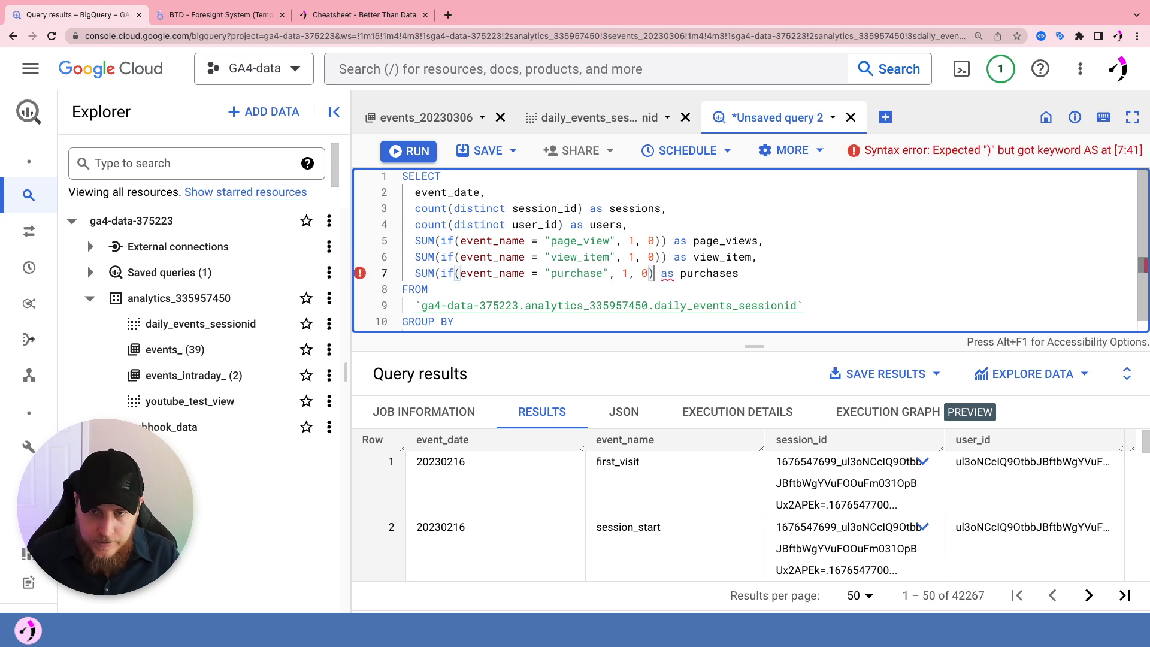
{"action": "type", "text": ")"}
{"action": "left_click", "coordinate": [801, 277]}
{"action": "key", "text": "super+Return"}
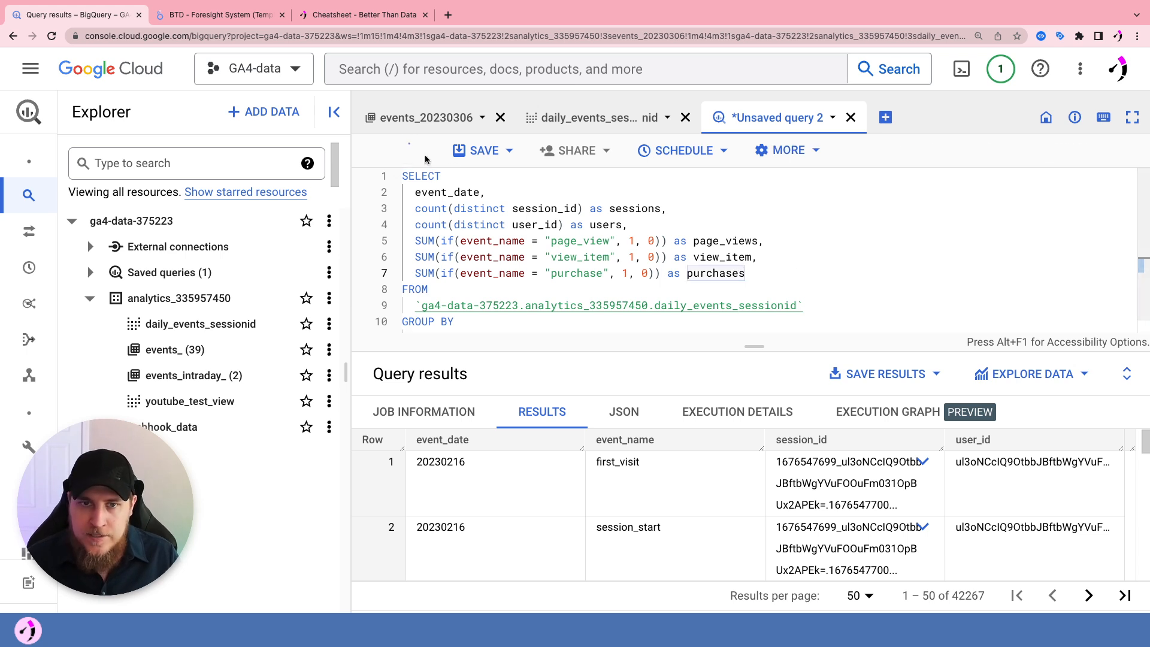
Enlarge the results area and look through the daily sessions, users, page_views, view_item and purchases figures
{"action": "left_click_drag", "start_coordinate": [769, 347], "coordinate": [766, 221]}
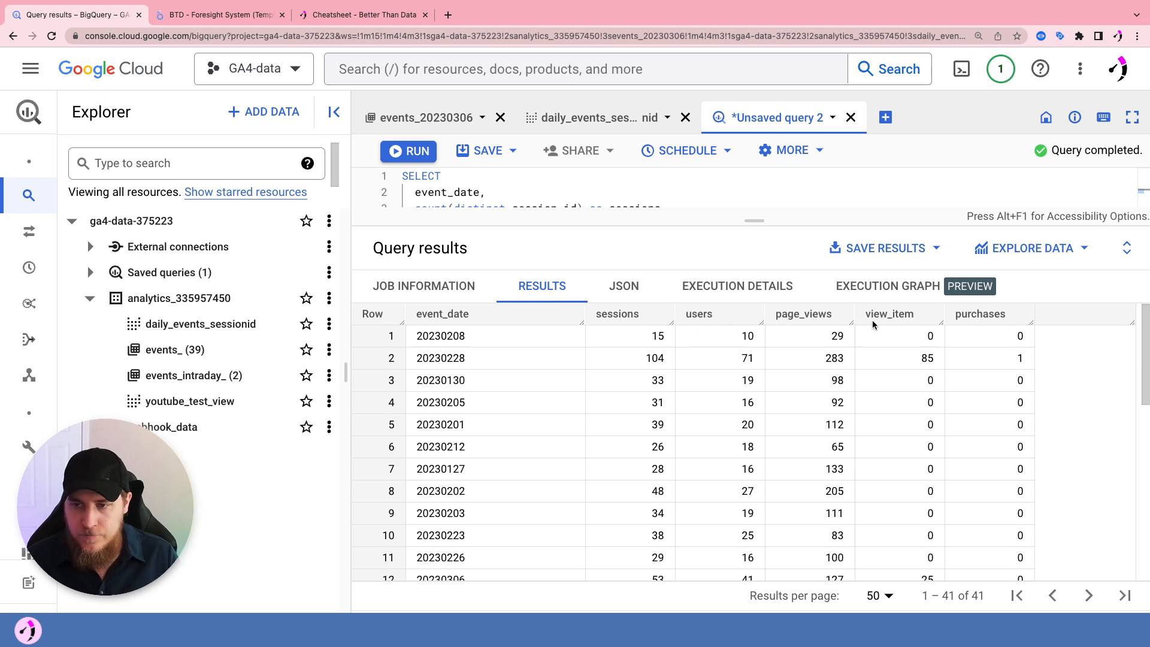
{"action": "scroll", "coordinate": [930, 449], "scroll_direction": "down", "scroll_amount": 4}
{"action": "scroll", "coordinate": [933, 448], "scroll_direction": "down", "scroll_amount": 5}
{"action": "scroll", "coordinate": [933, 448], "scroll_direction": "up", "scroll_amount": 2}
{"action": "scroll", "coordinate": [934, 448], "scroll_direction": "up", "scroll_amount": 2}
{"action": "scroll", "coordinate": [930, 444], "scroll_direction": "down", "scroll_amount": 4}
{"action": "scroll", "coordinate": [929, 442], "scroll_direction": "up", "scroll_amount": 7}
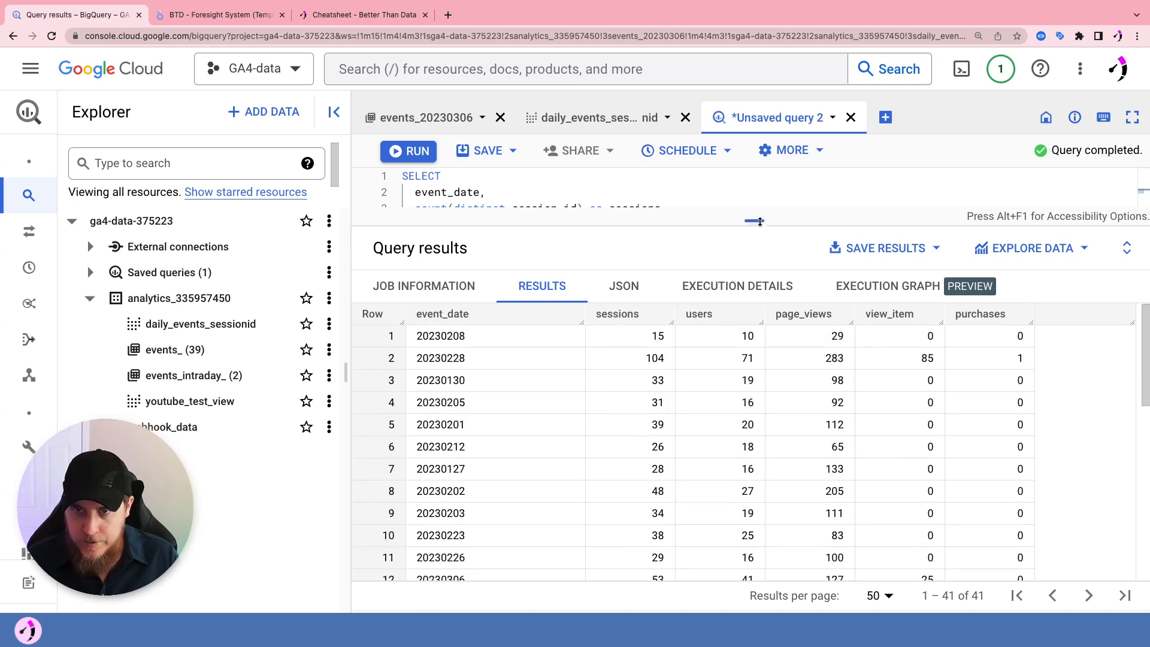
Add an order by event_date desc clause after the GROUP BY clause and run the query again
{"action": "left_click_drag", "start_coordinate": [759, 224], "coordinate": [756, 413]}
{"action": "left_click", "coordinate": [532, 323]}
{"action": "left_click", "coordinate": [531, 333]}
{"action": "key", "text": "Return"}
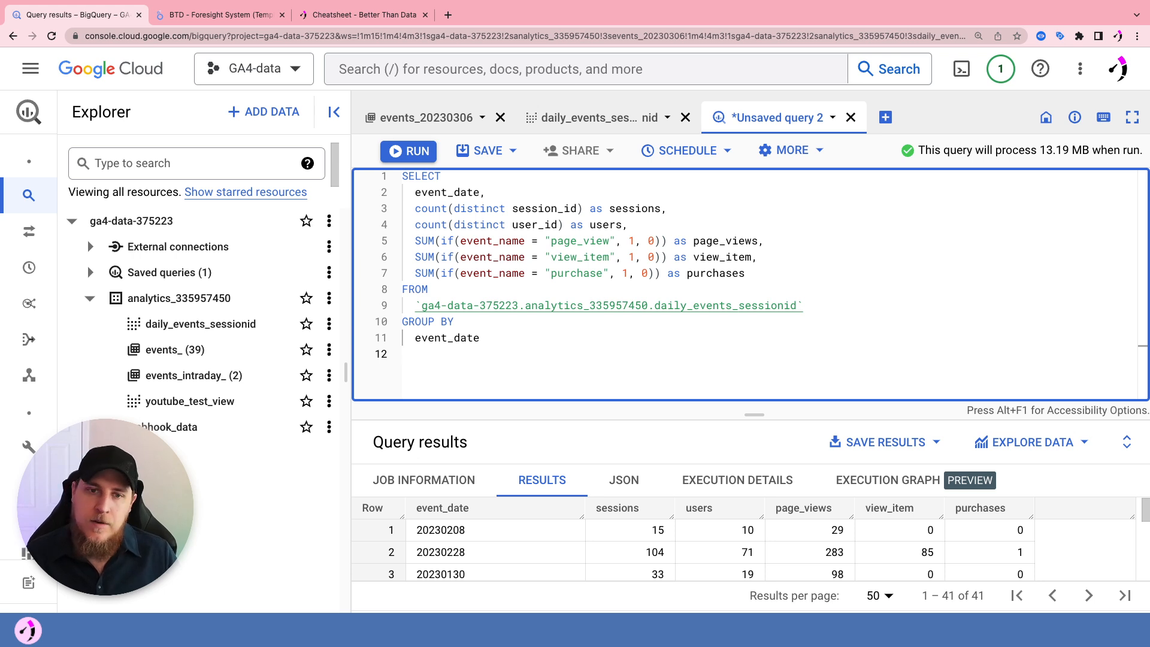
{"action": "type", "text": "order"}
{"action": "key", "text": "Return"}
{"action": "key", "text": "Return"}
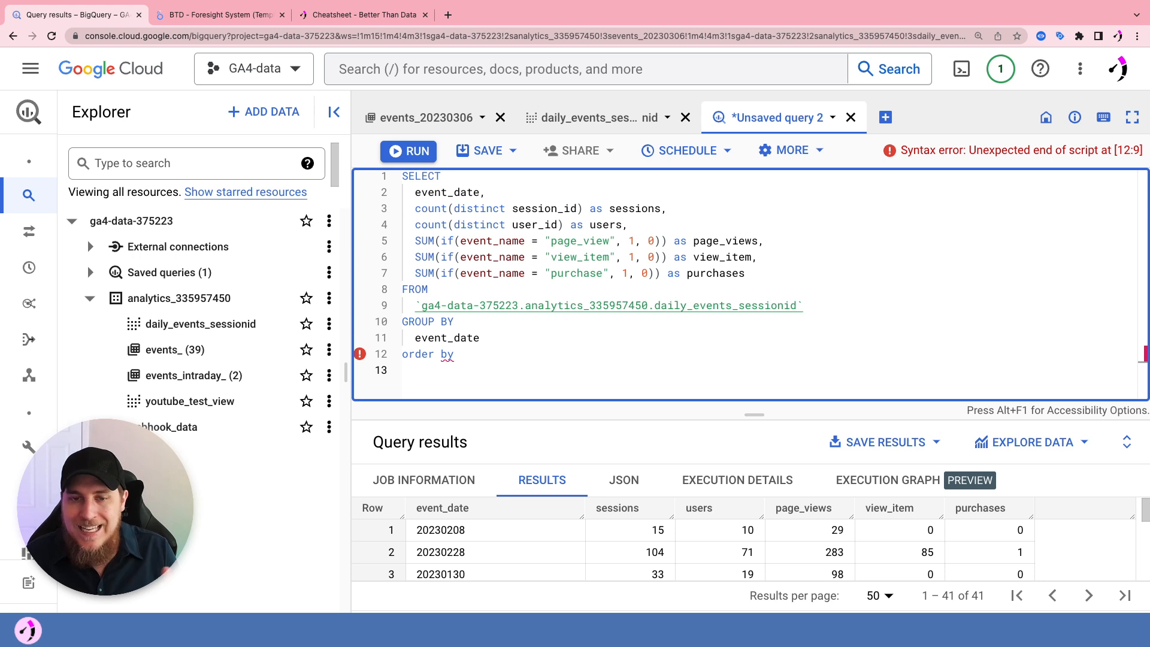
{"action": "type", "text": "event_date desc"}
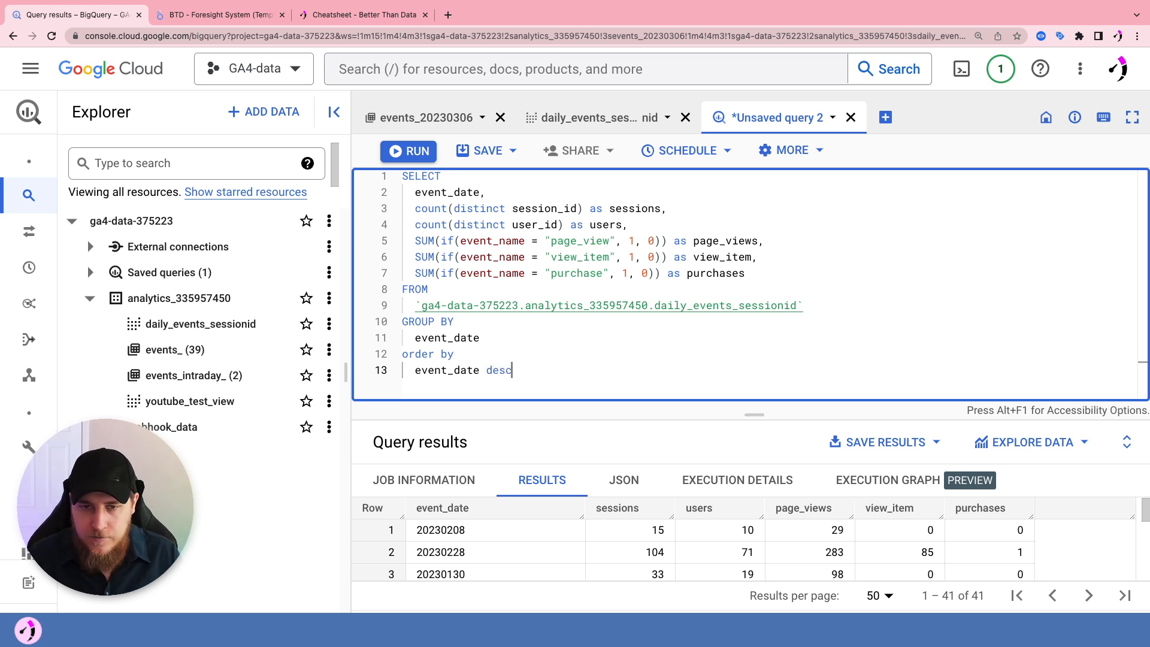
{"action": "key", "text": "ctrl+Return"}
Examine the results by descending event date and compare them with the SUM expressions in the query
{"action": "left_click_drag", "start_coordinate": [753, 414], "coordinate": [751, 263]}
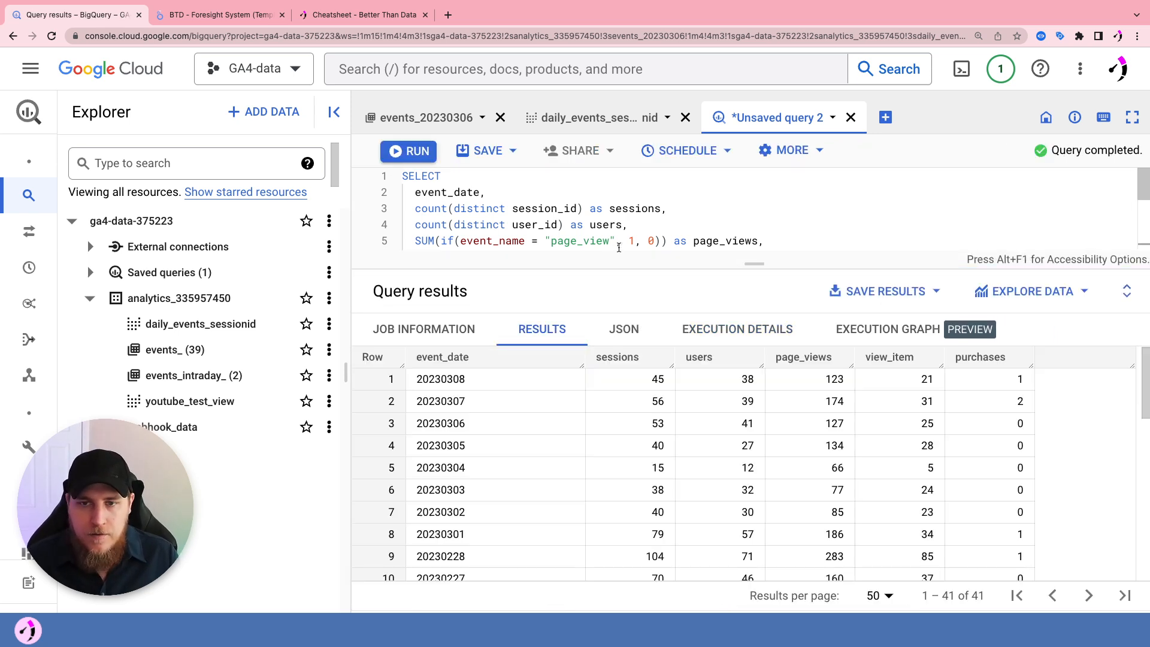
{"action": "left_click_drag", "start_coordinate": [423, 380], "coordinate": [470, 379]}
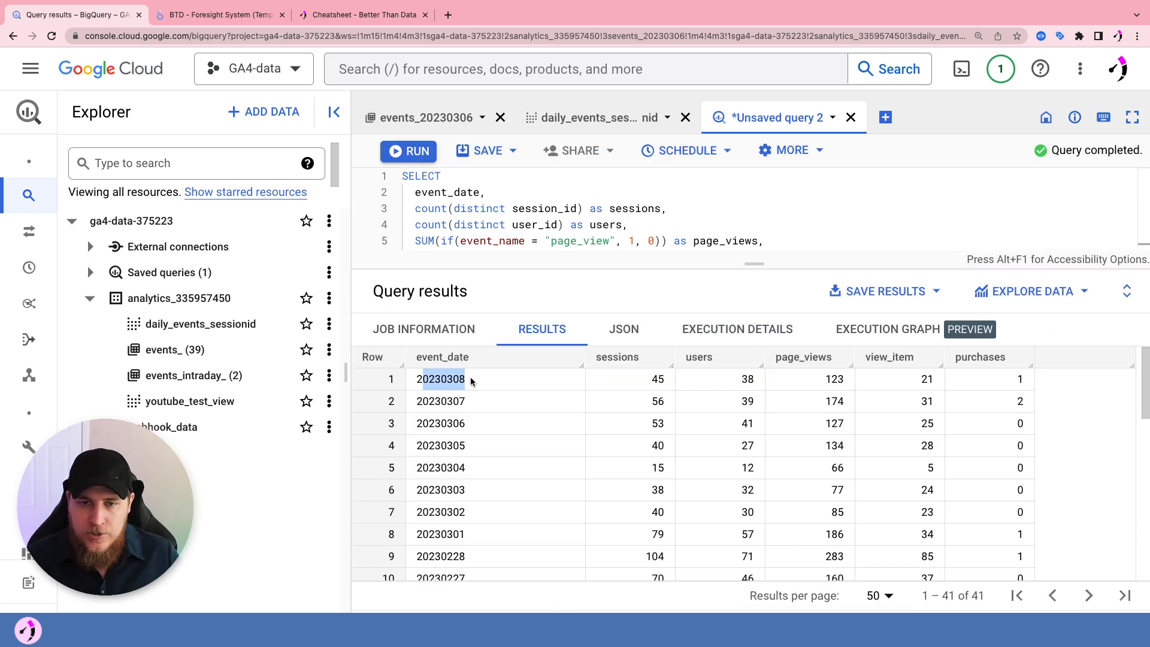
{"action": "left_click", "coordinate": [470, 379]}
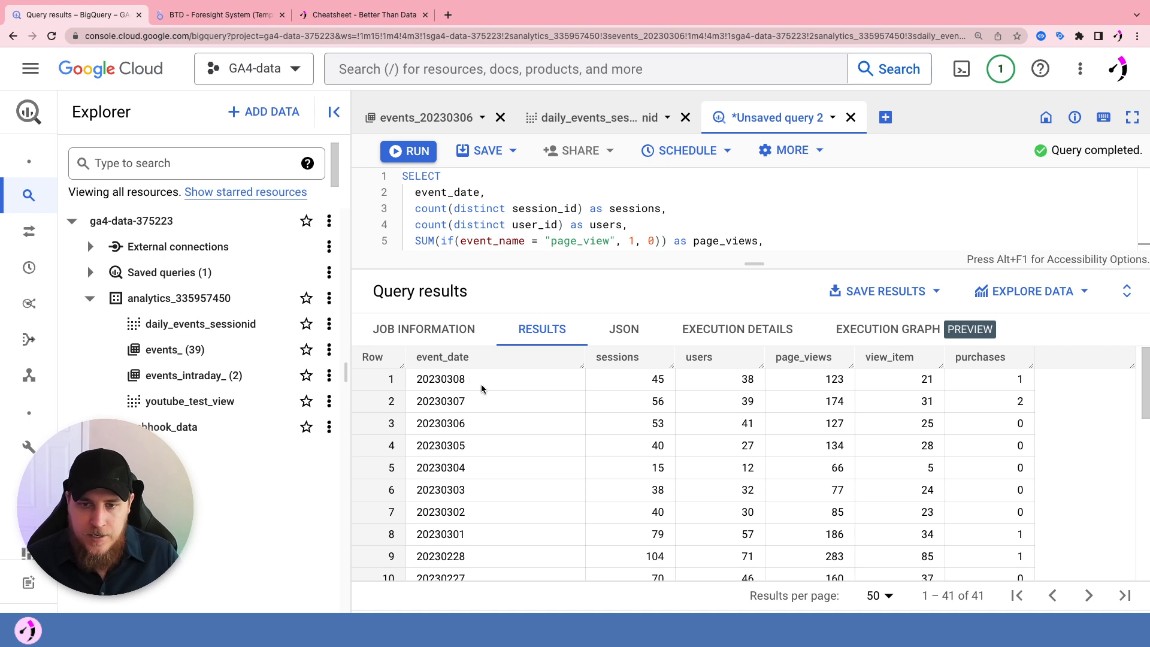
{"action": "scroll", "coordinate": [591, 383], "scroll_direction": "down", "scroll_amount": 1}
{"action": "scroll", "coordinate": [607, 416], "scroll_direction": "up", "scroll_amount": 1}
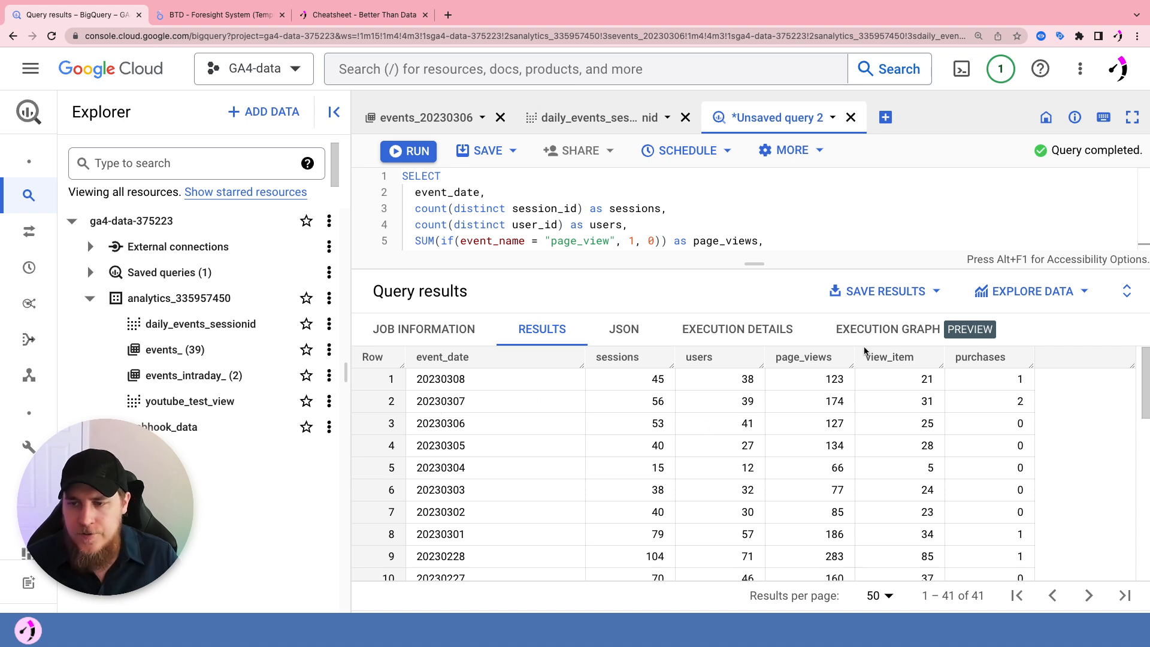
{"action": "left_click_drag", "start_coordinate": [755, 264], "coordinate": [756, 388]}
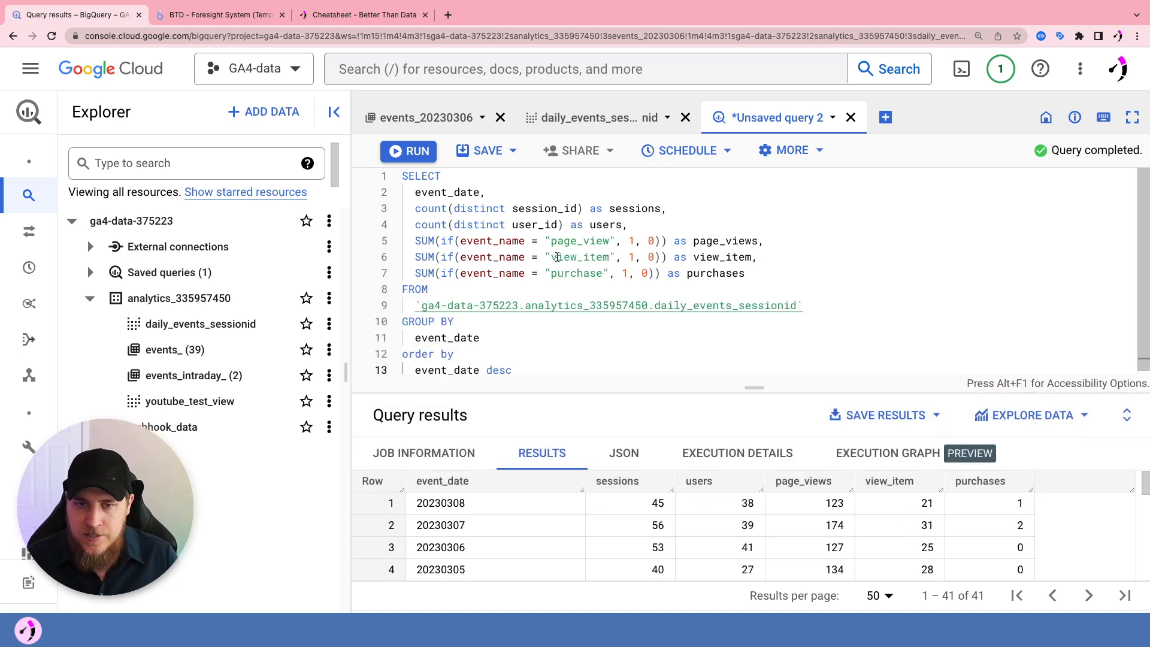
{"action": "left_click_drag", "start_coordinate": [449, 267], "coordinate": [605, 274]}
{"action": "left_click", "coordinate": [605, 274]}
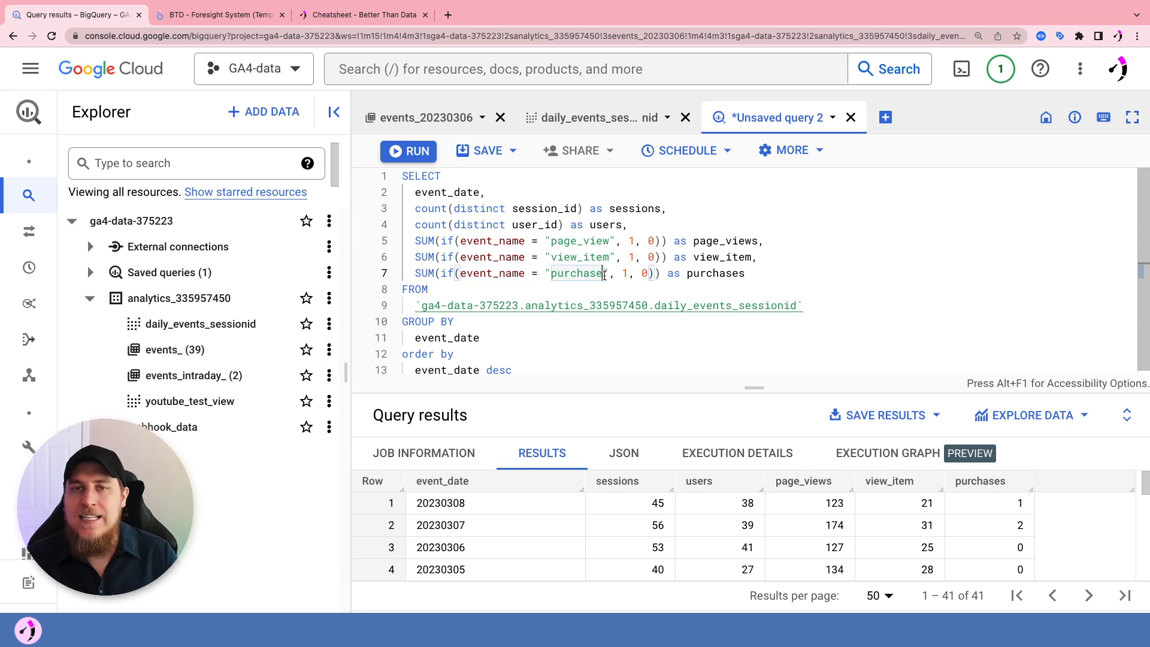
Open the SQL behind the daily_events_sessionid view from its details and select the whole statement to examine it
{"action": "left_click", "coordinate": [609, 274]}
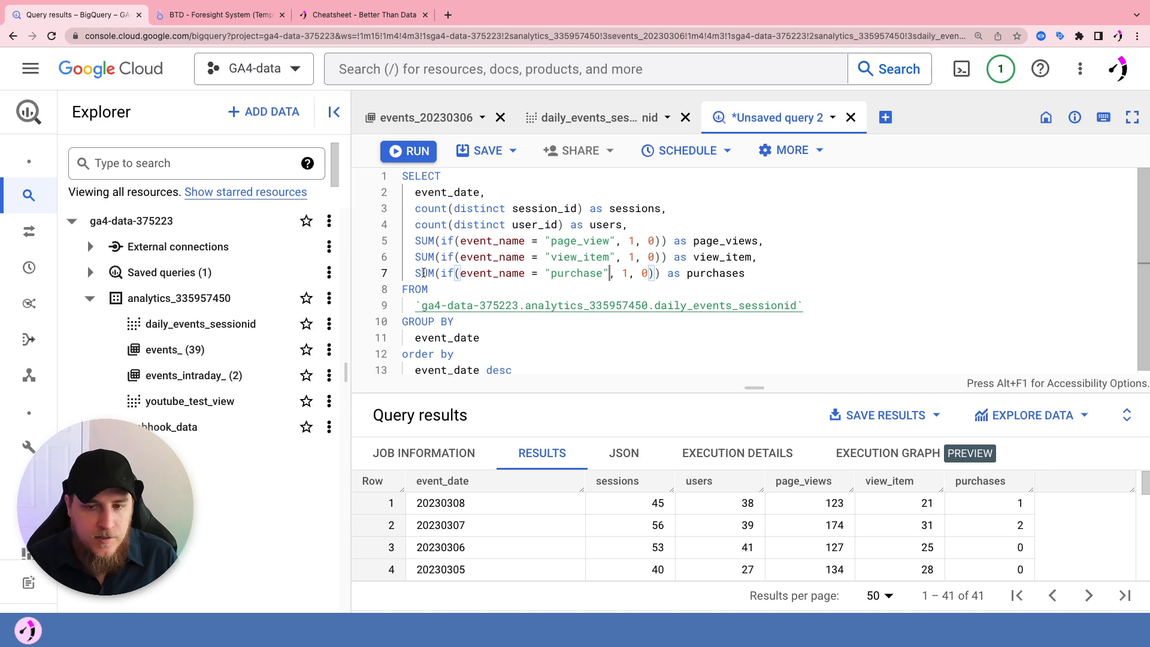
{"action": "left_click_drag", "start_coordinate": [715, 391], "coordinate": [699, 329]}
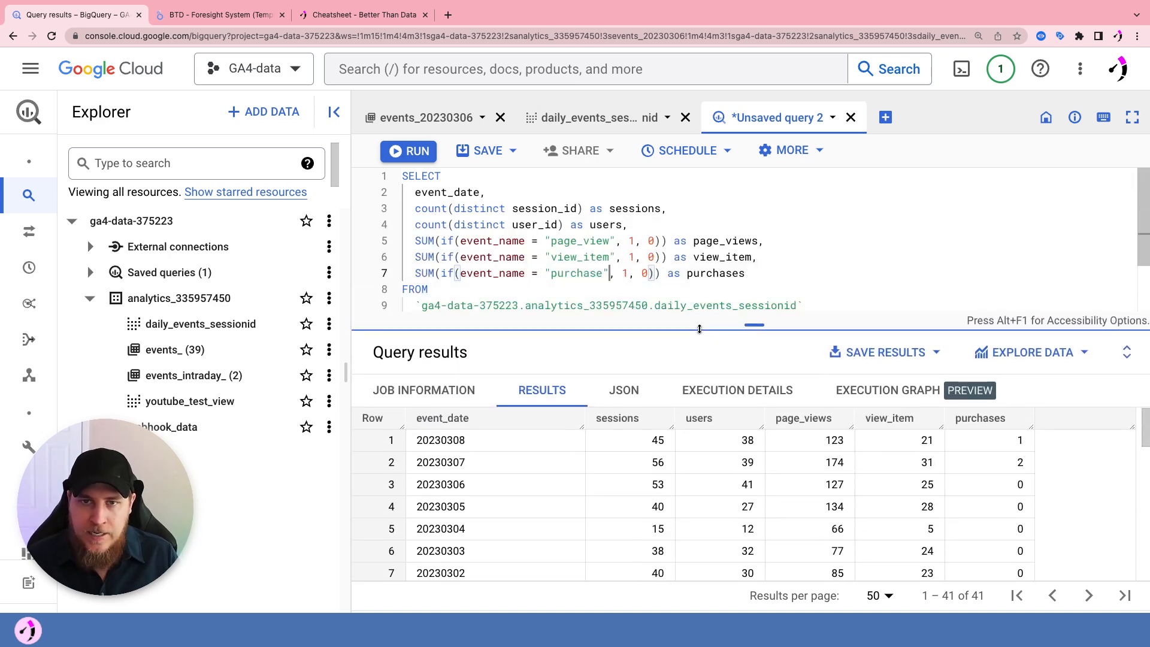
{"action": "left_click", "coordinate": [599, 117]}
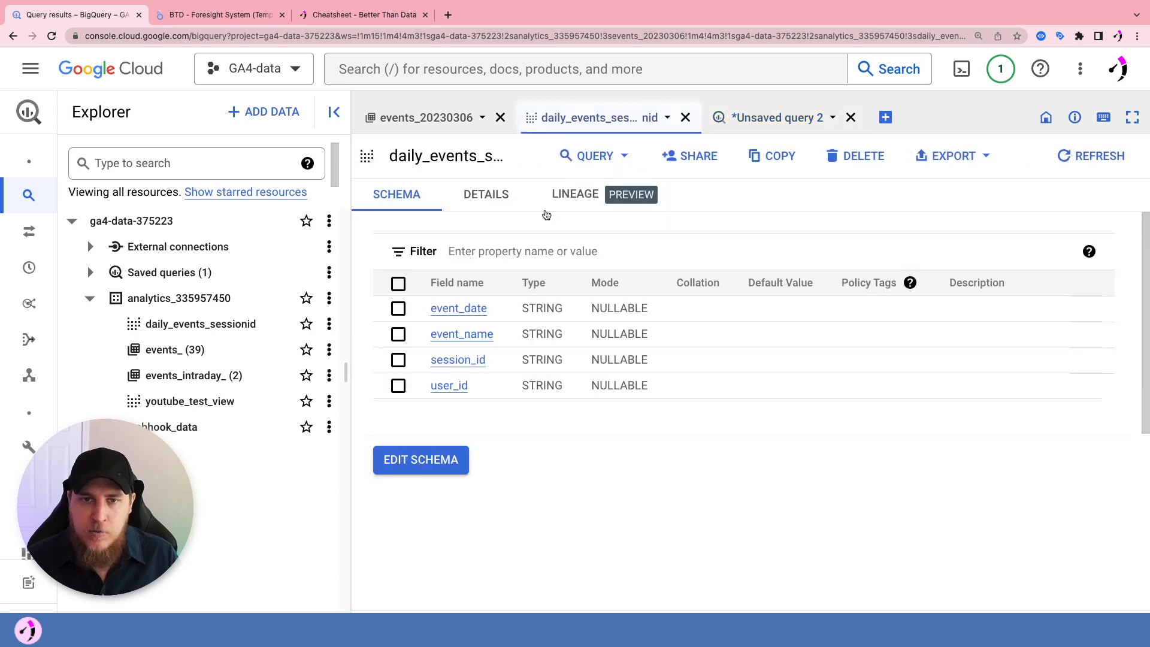
{"action": "left_click", "coordinate": [507, 187]}
{"action": "scroll", "coordinate": [676, 371], "scroll_direction": "down", "scroll_amount": 5}
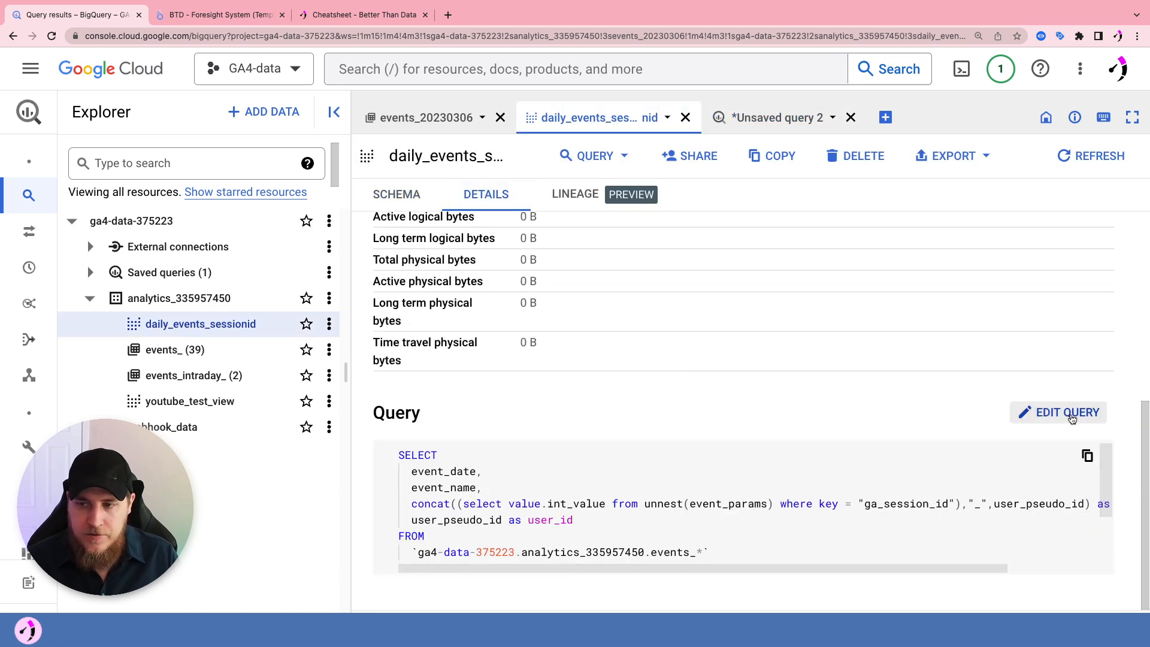
{"action": "scroll", "coordinate": [1102, 480], "scroll_direction": "down", "scroll_amount": 1}
{"action": "left_click", "coordinate": [1059, 412]}
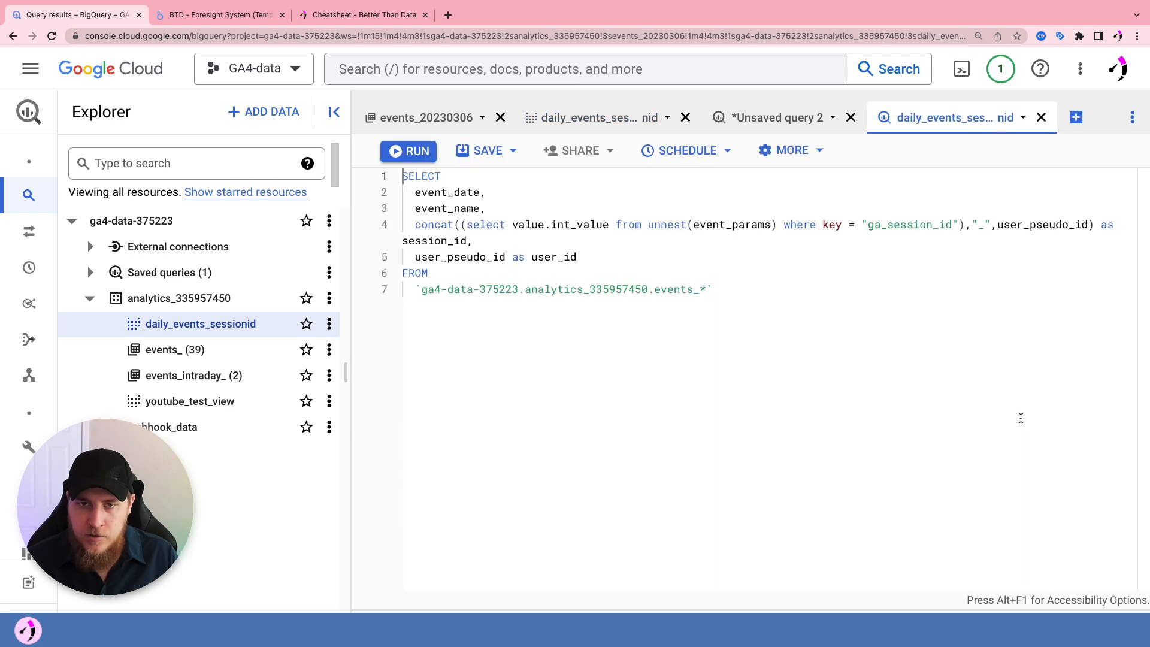
{"action": "left_click_drag", "start_coordinate": [402, 175], "coordinate": [745, 288]}
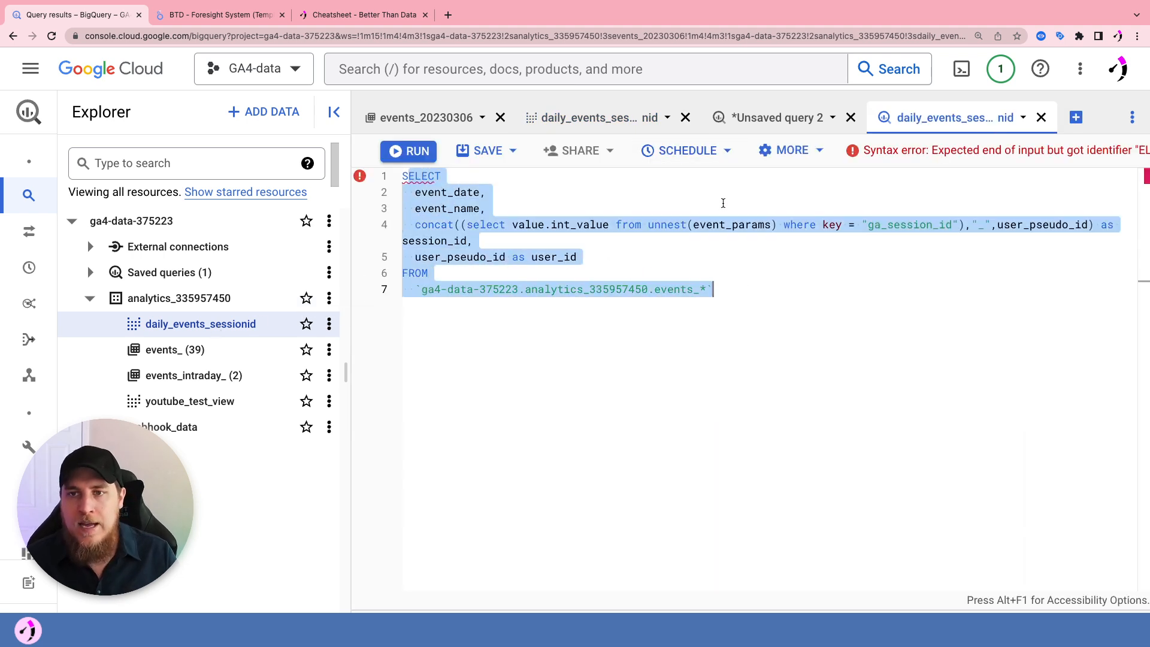
Return to the unsaved aggregation query and delete its order by event_date desc clause
{"action": "left_click", "coordinate": [765, 120]}
{"action": "scroll", "coordinate": [726, 268], "scroll_direction": "down", "scroll_amount": 2}
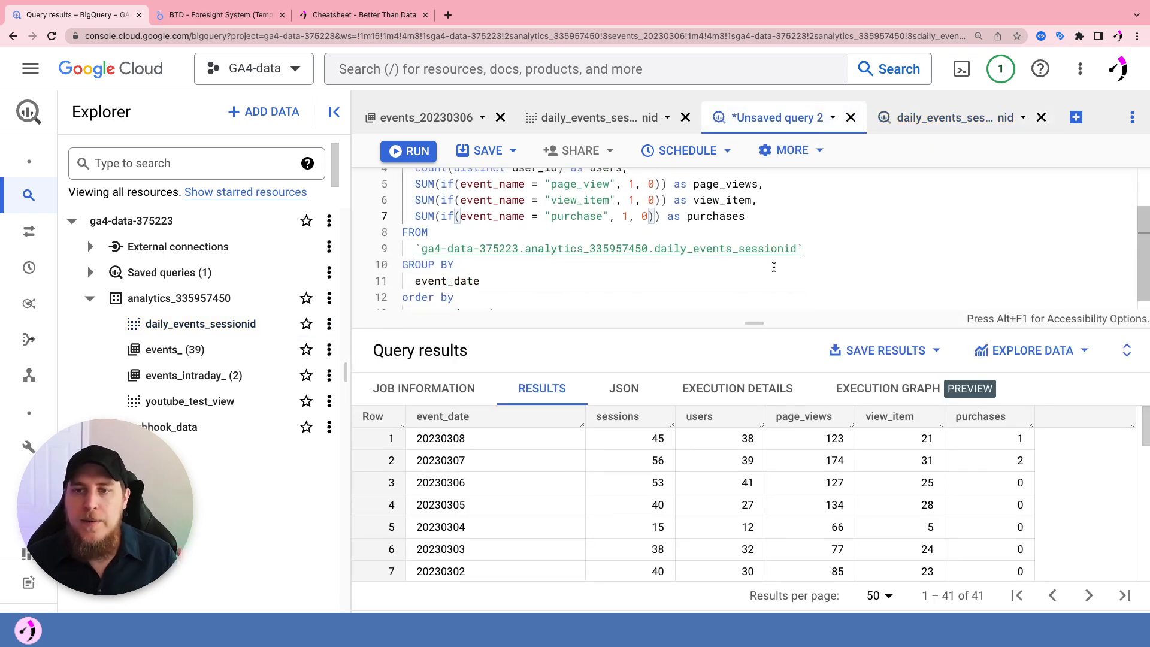
{"action": "left_click_drag", "start_coordinate": [800, 254], "coordinate": [422, 252]}
{"action": "left_click", "coordinate": [508, 281]}
{"action": "scroll", "coordinate": [548, 282], "scroll_direction": "down", "scroll_amount": 1}
{"action": "left_click_drag", "start_coordinate": [514, 302], "coordinate": [404, 285]}
{"action": "key", "text": "BackSpace"}
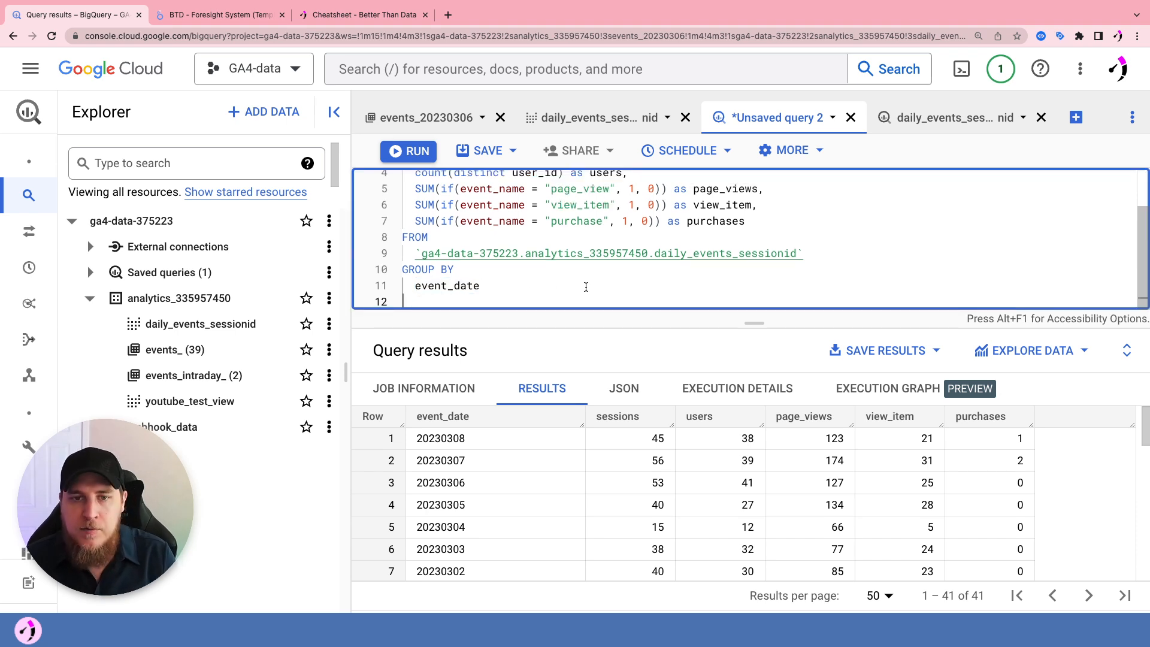
Review the aggregation query's SUM expressions and source view against the daily results, and look at the save options
{"action": "scroll", "coordinate": [588, 284], "scroll_direction": "up", "scroll_amount": 2}
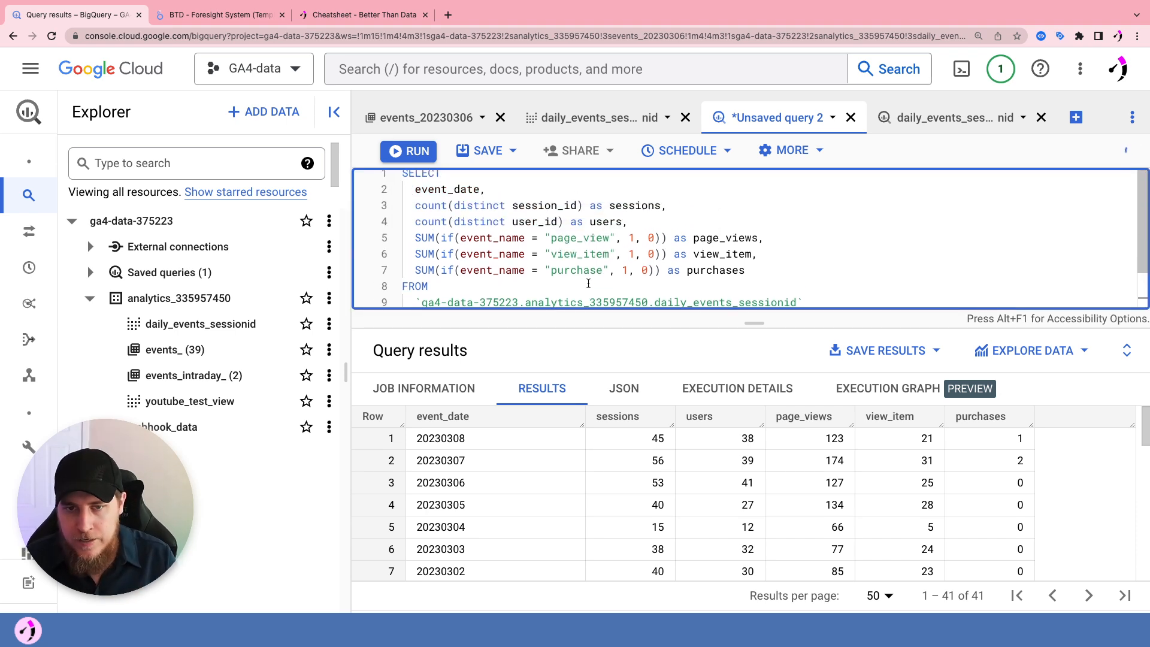
{"action": "scroll", "coordinate": [620, 270], "scroll_direction": "down", "scroll_amount": 2}
{"action": "scroll", "coordinate": [626, 252], "scroll_direction": "up", "scroll_amount": 2}
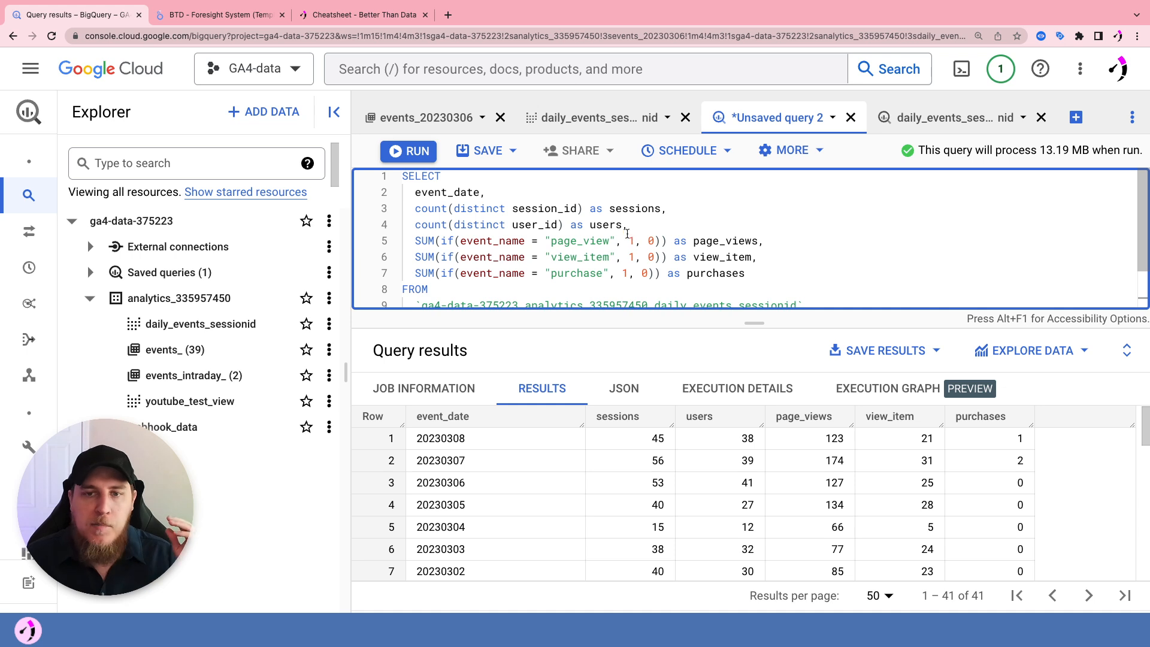
{"action": "scroll", "coordinate": [661, 249], "scroll_direction": "down", "scroll_amount": 2}
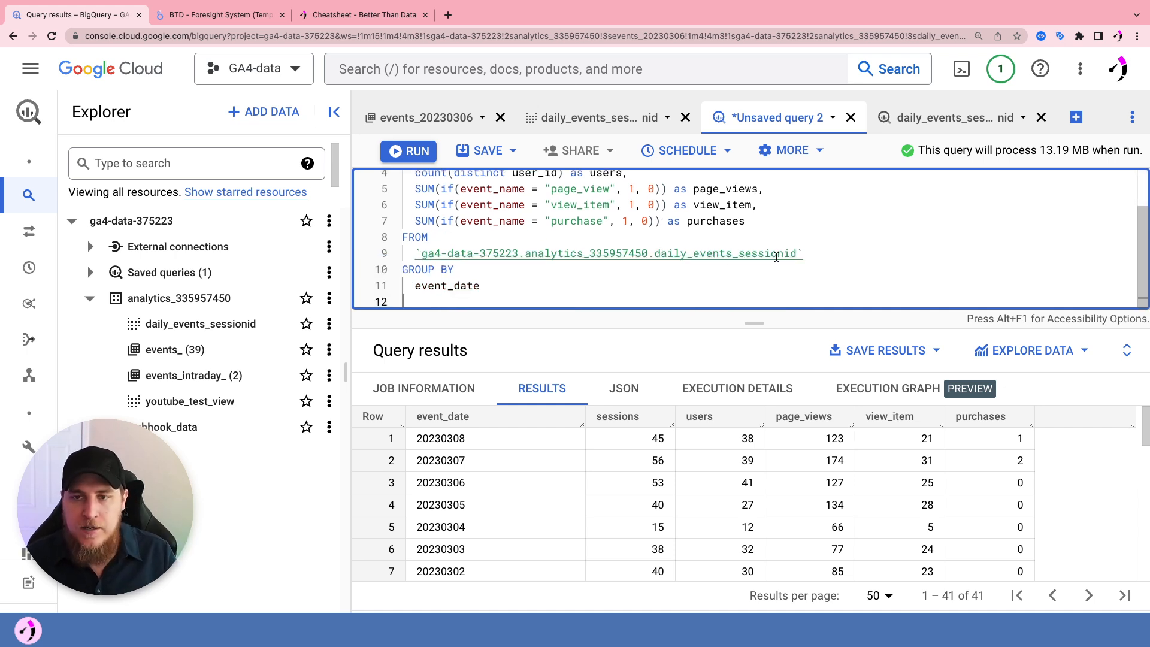
{"action": "left_click_drag", "start_coordinate": [798, 252], "coordinate": [421, 254]}
{"action": "left_click", "coordinate": [753, 256]}
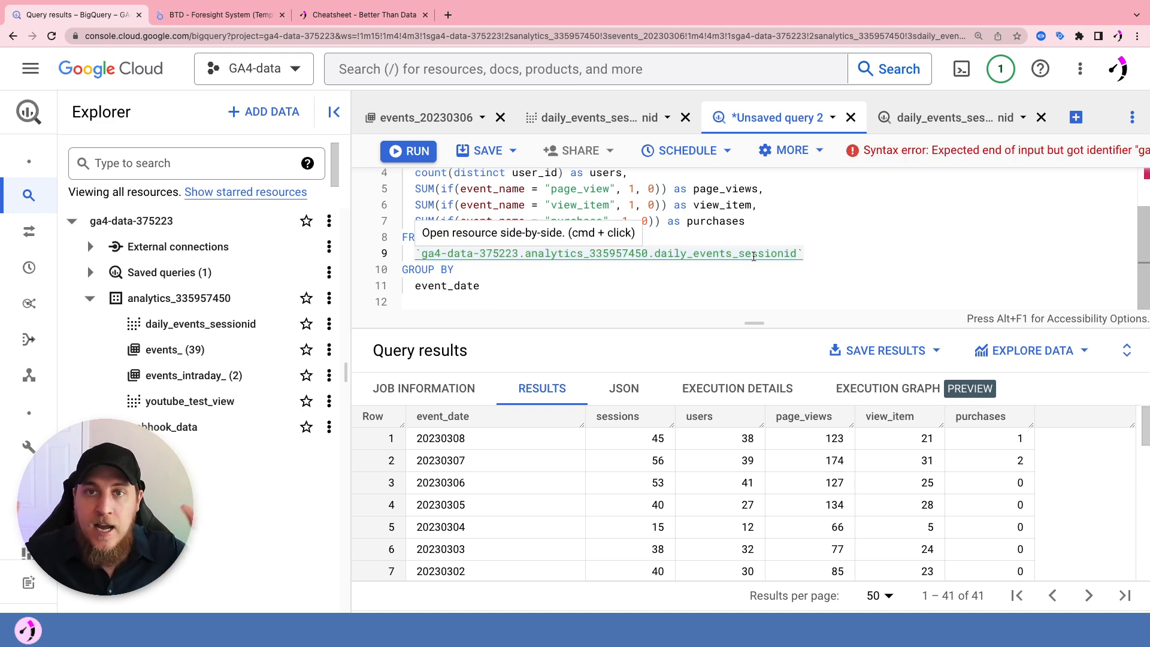
{"action": "double_click", "coordinate": [754, 257]}
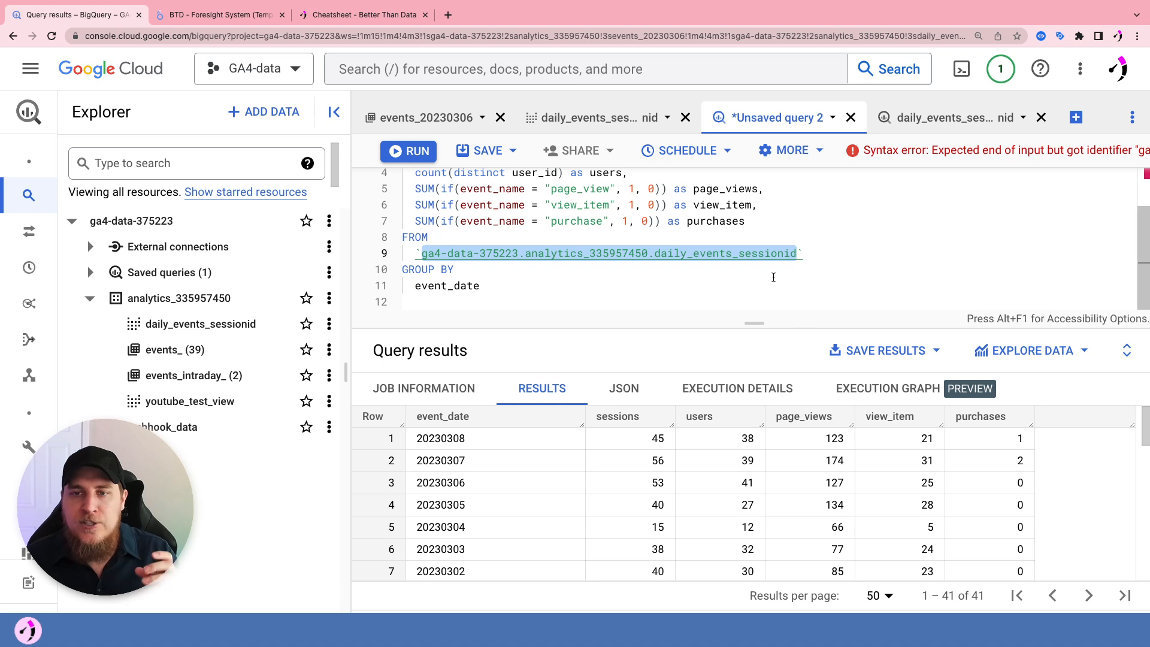
{"action": "left_click_drag", "start_coordinate": [755, 323], "coordinate": [755, 212]}
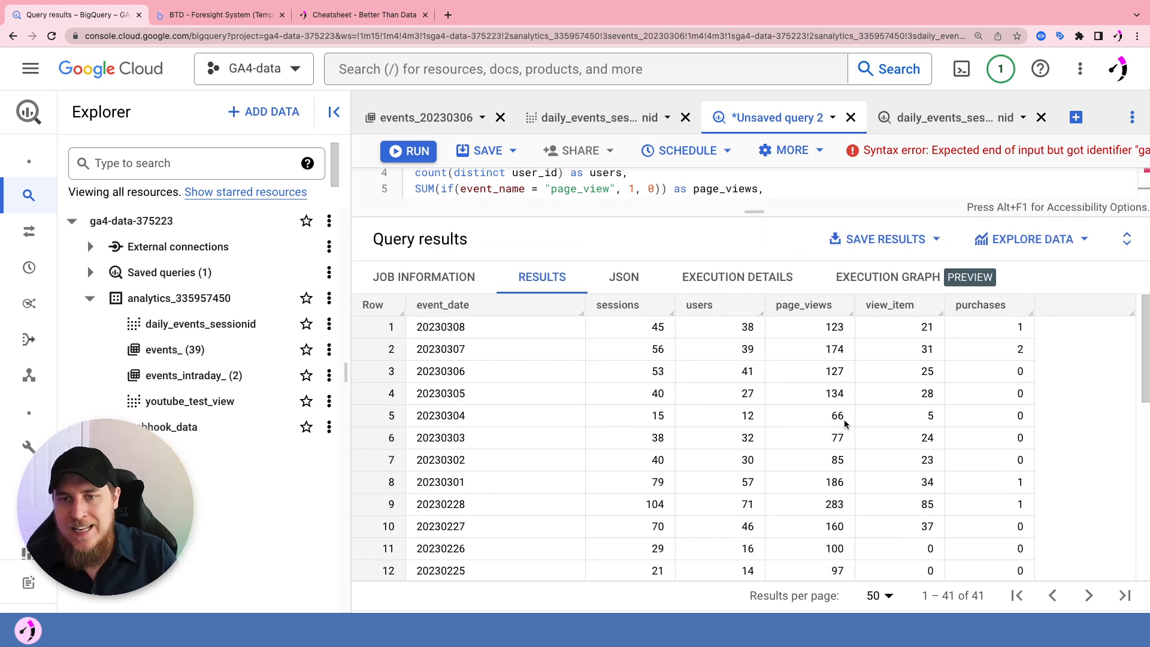
{"action": "left_click_drag", "start_coordinate": [755, 212], "coordinate": [756, 252]}
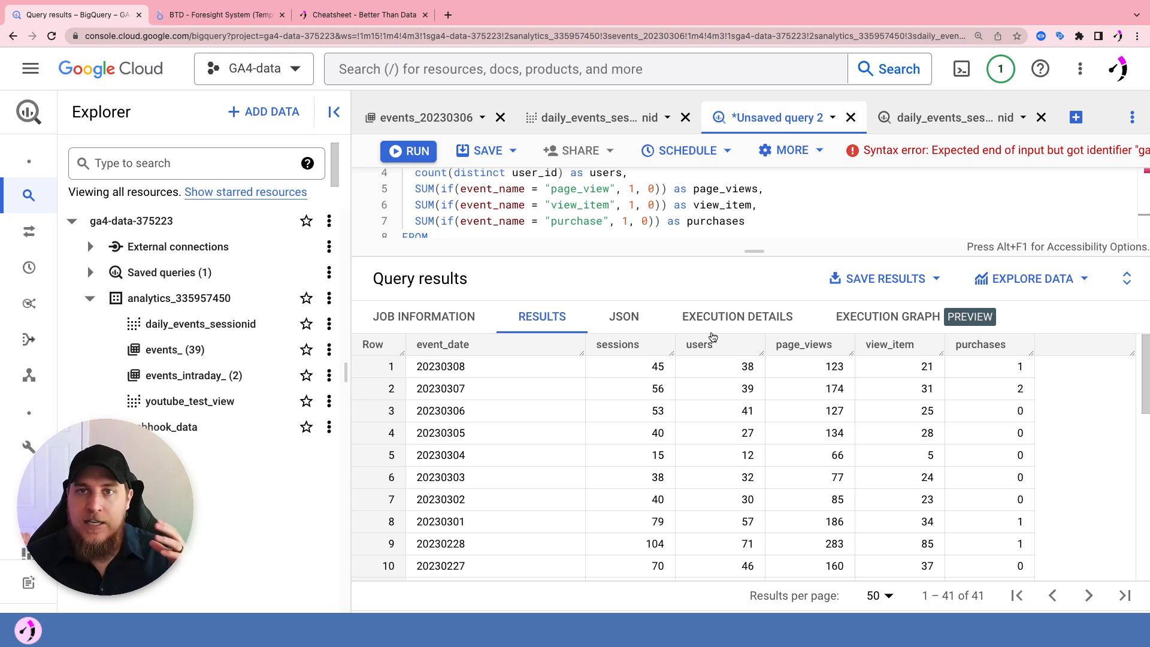
{"action": "left_click_drag", "start_coordinate": [761, 250], "coordinate": [756, 318]}
{"action": "left_click", "coordinate": [486, 152]}
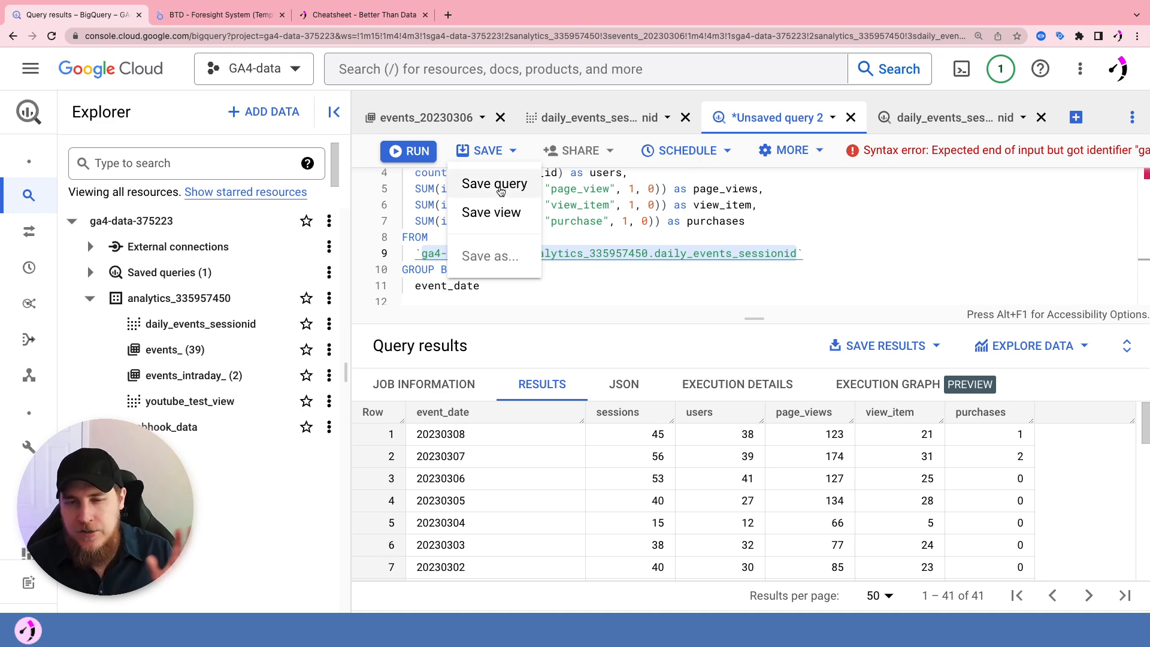
{"action": "left_click", "coordinate": [671, 164]}
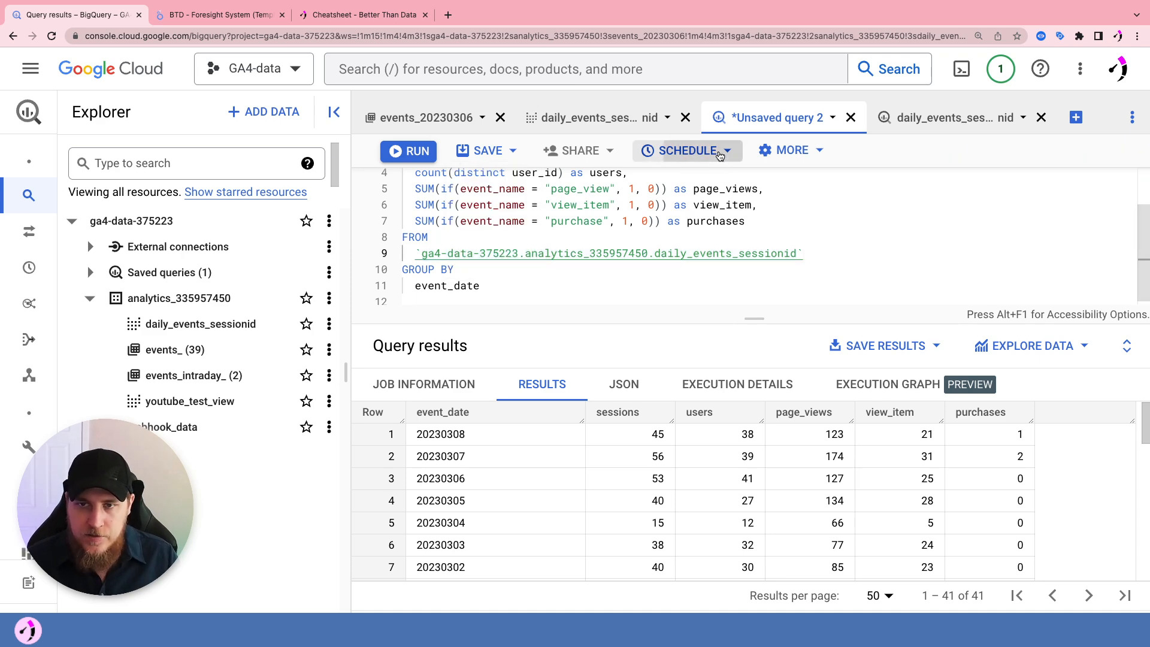
Create a new scheduled query from the aggregation query and name it Daily Events Summary
{"action": "left_click", "coordinate": [723, 153]}
{"action": "left_click", "coordinate": [690, 188]}
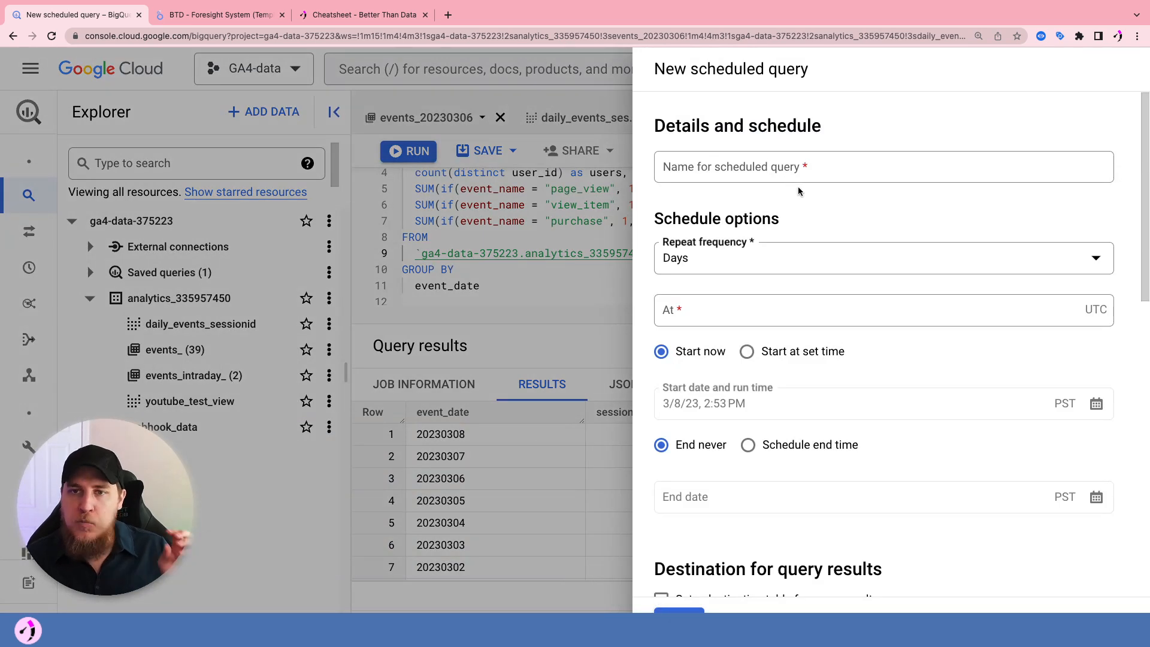
{"action": "left_click", "coordinate": [767, 168]}
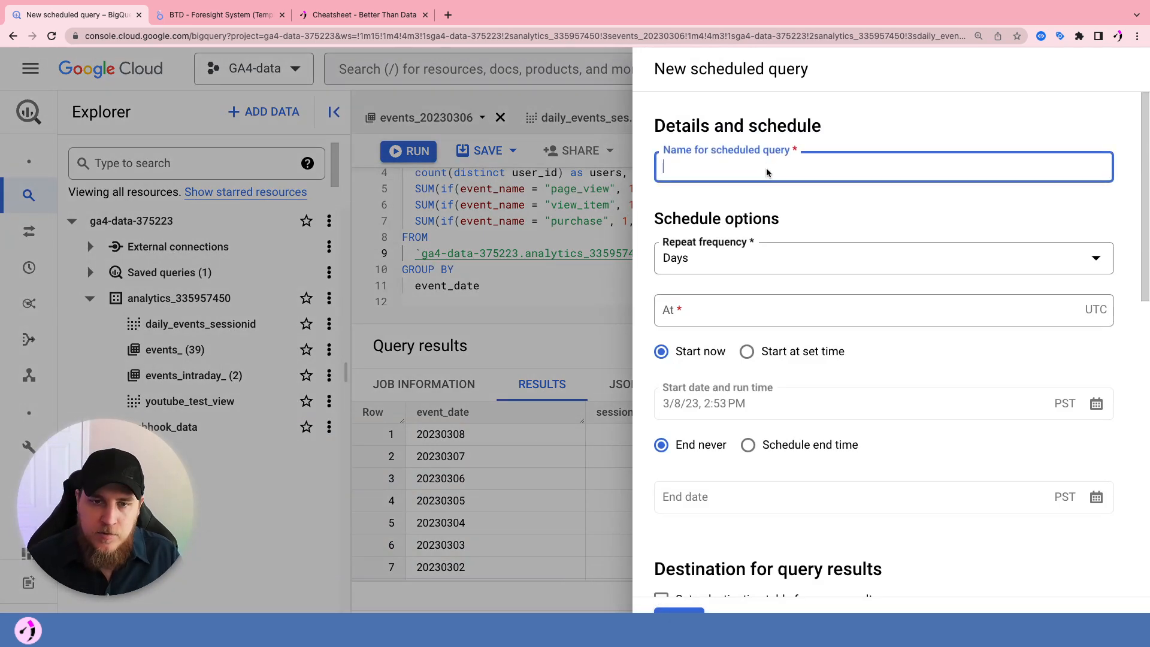
{"action": "type", "text": "Daily Eve"}
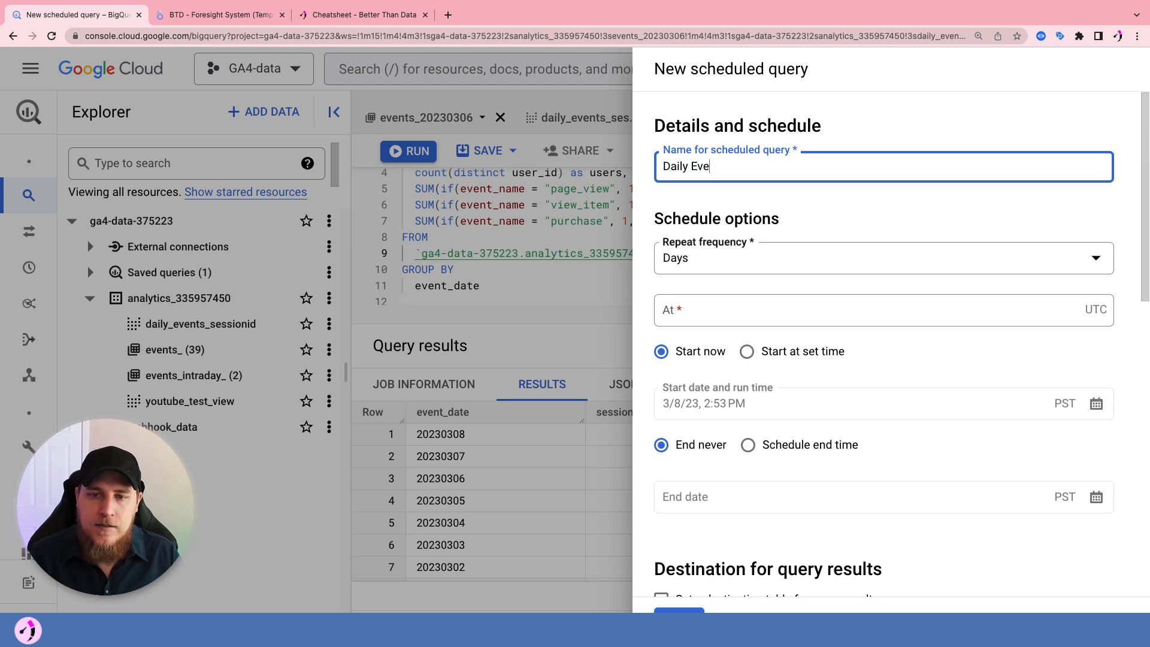
{"action": "type", "text": "nts Summary"}
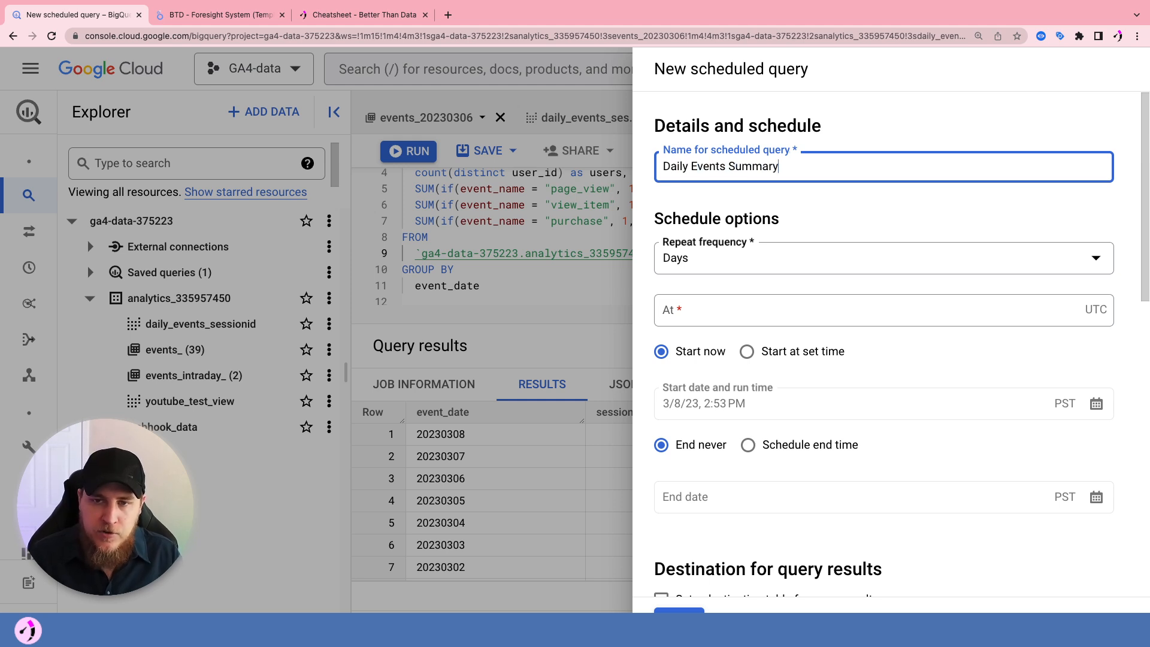
{"action": "left_click", "coordinate": [710, 259]}
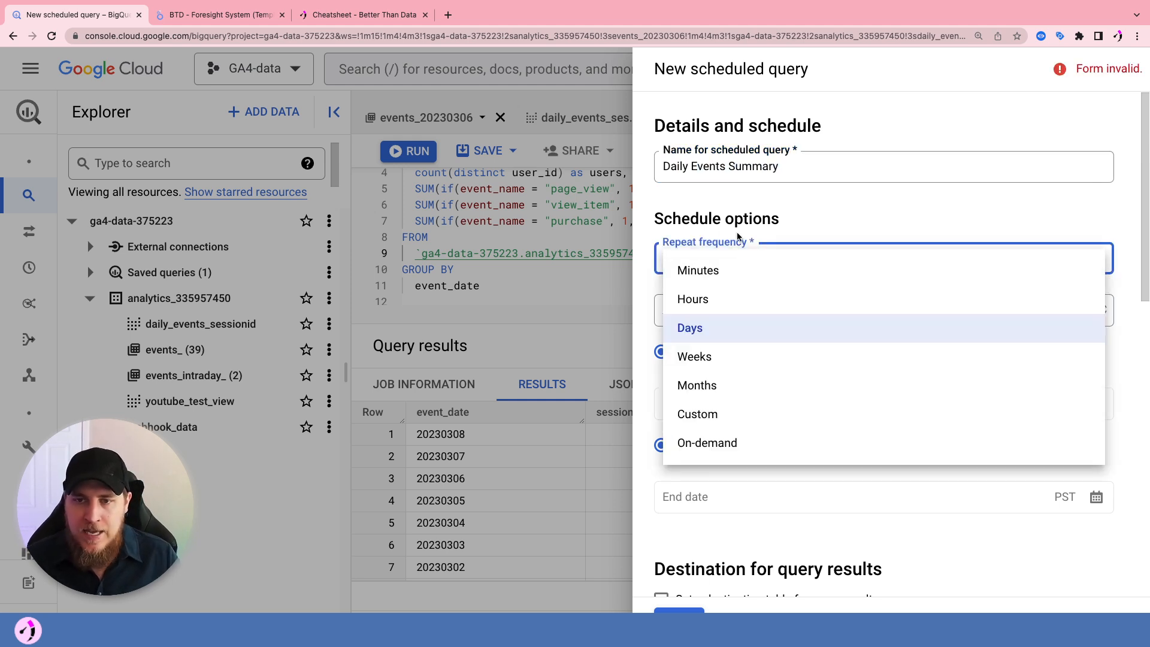
{"action": "left_click", "coordinate": [732, 280]}
{"action": "left_click", "coordinate": [934, 264]}
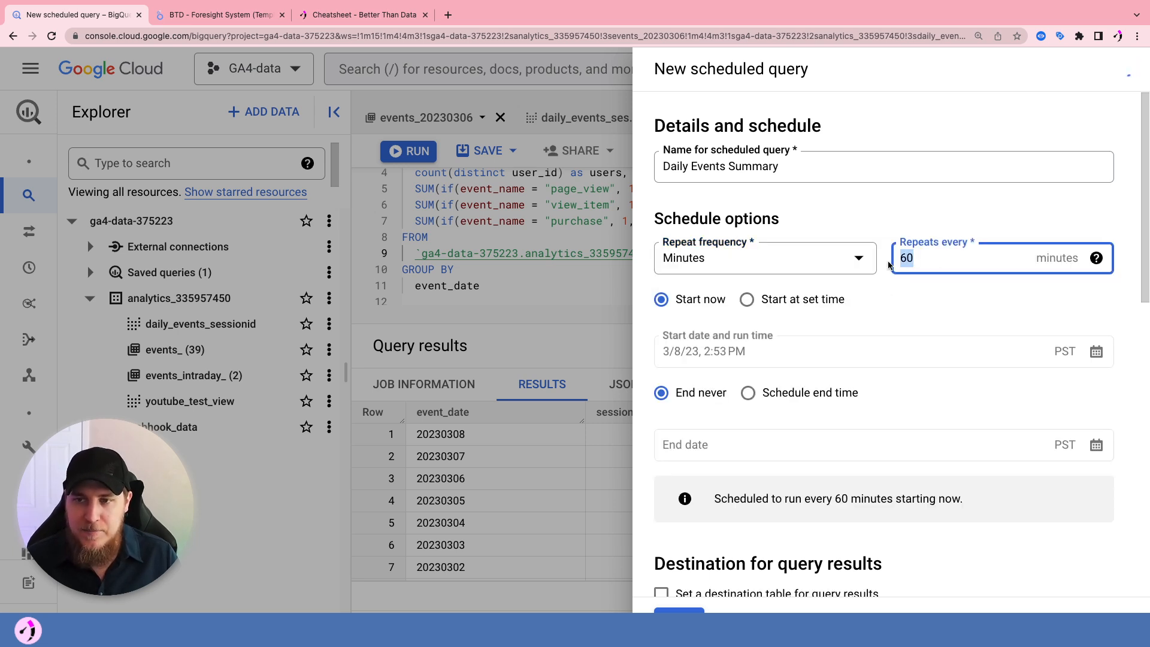
{"action": "left_click", "coordinate": [726, 267]}
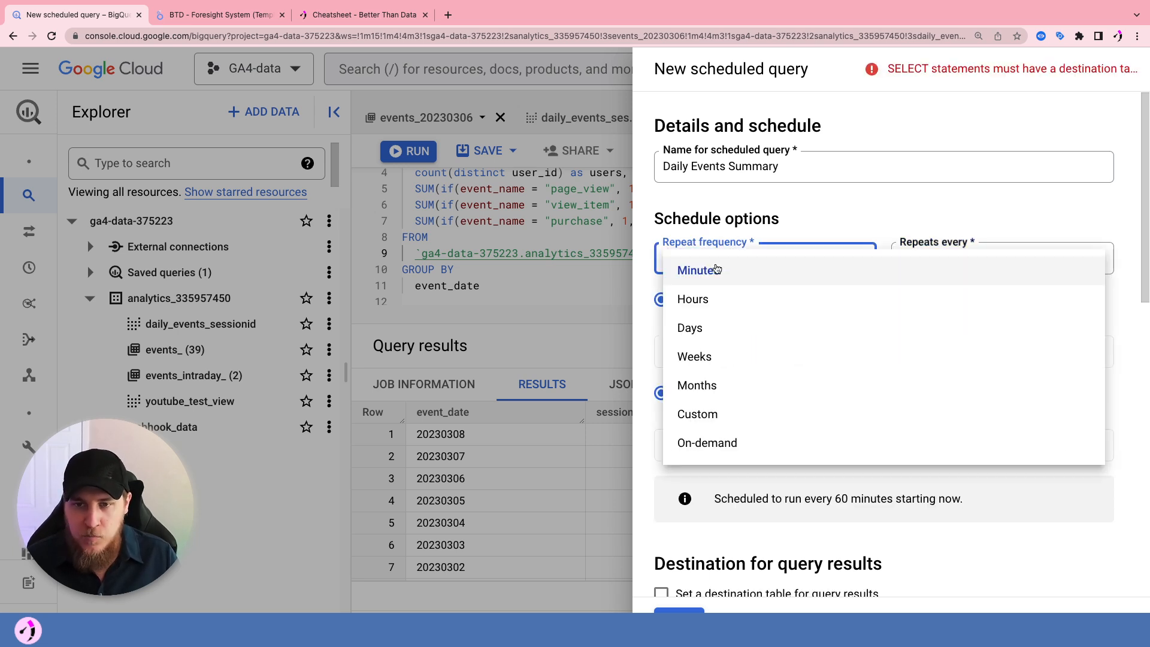
{"action": "left_click", "coordinate": [727, 329]}
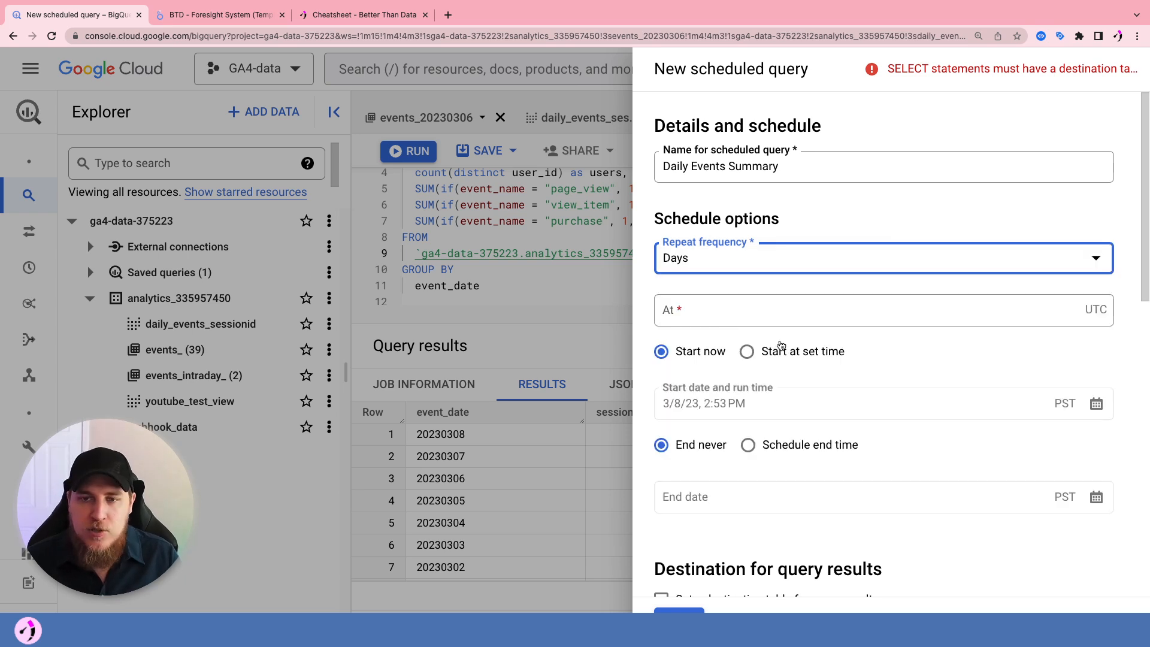
Set the scheduled query to repeat every 12 hours
{"action": "left_click", "coordinate": [724, 268]}
{"action": "left_click", "coordinate": [724, 299]}
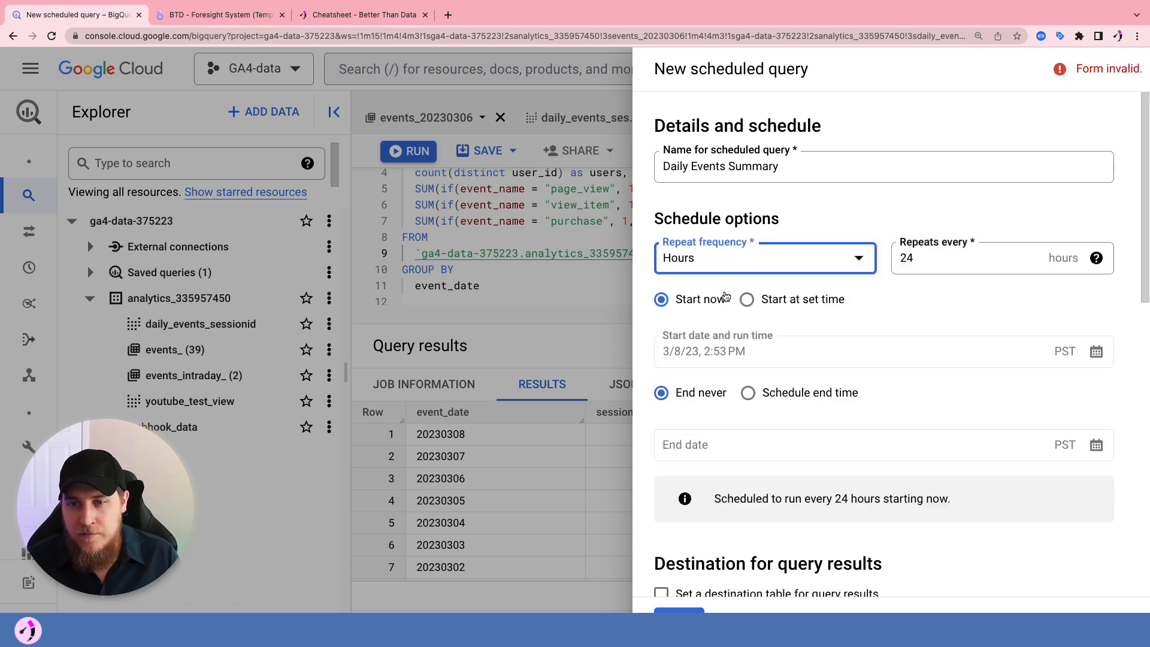
{"action": "double_click", "coordinate": [937, 264]}
{"action": "type", "text": "12"}
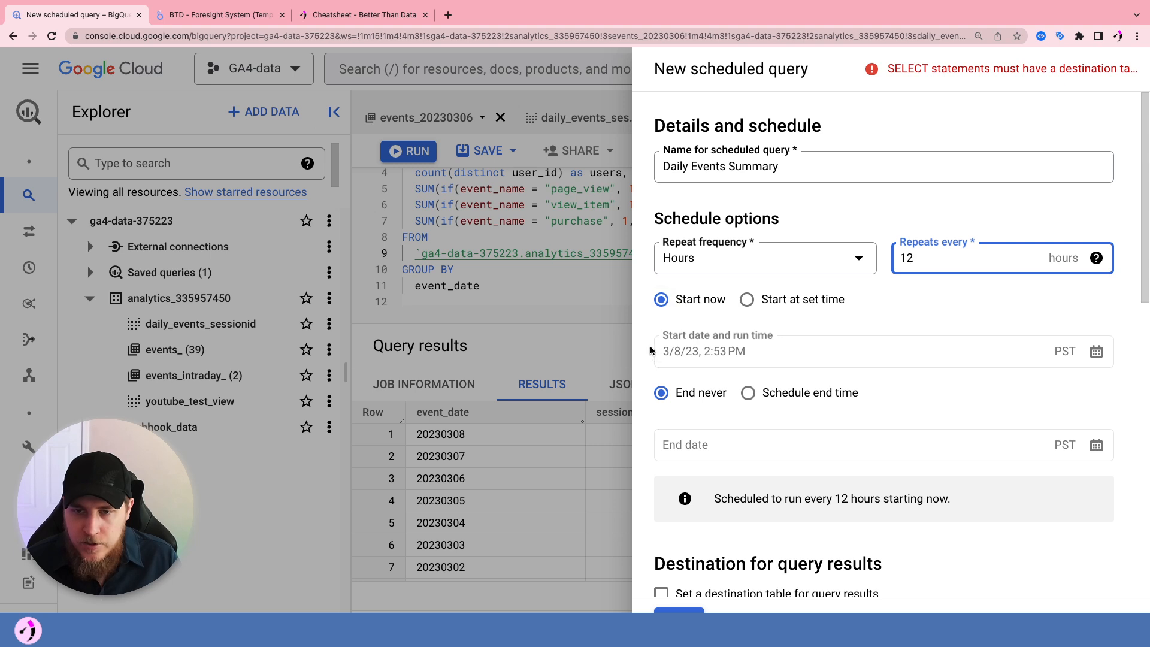
Enable a destination table for the query results and choose the analytics_335957450 dataset
{"action": "scroll", "coordinate": [653, 353], "scroll_direction": "down", "scroll_amount": 5}
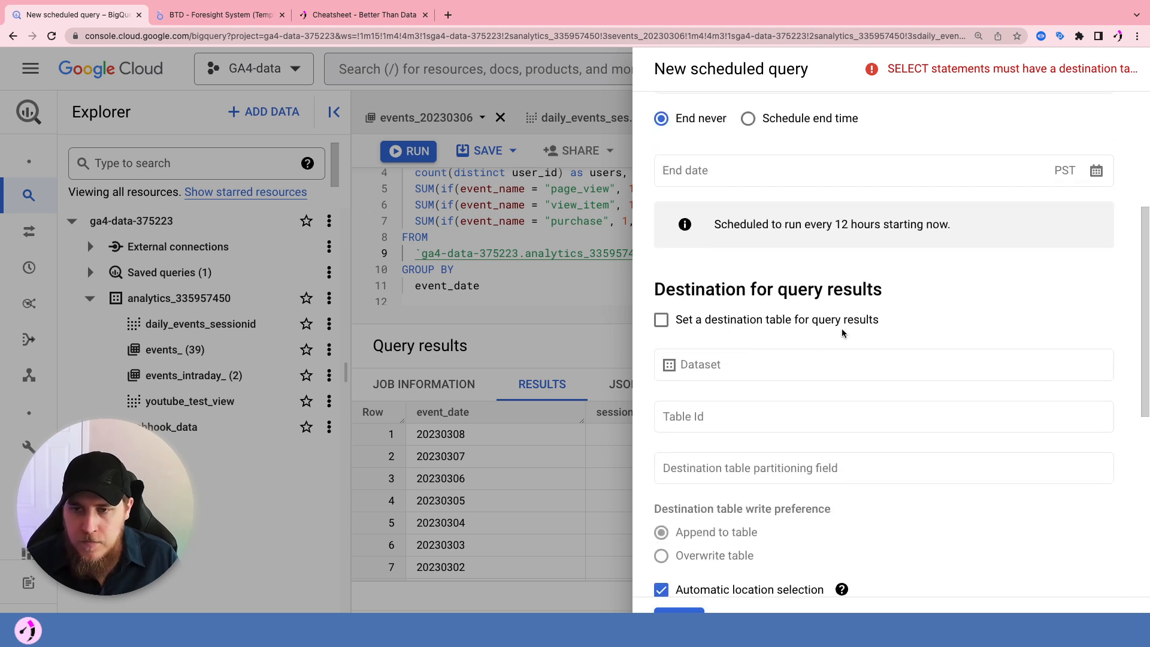
{"action": "left_click", "coordinate": [662, 321]}
{"action": "scroll", "coordinate": [869, 302], "scroll_direction": "down", "scroll_amount": 1}
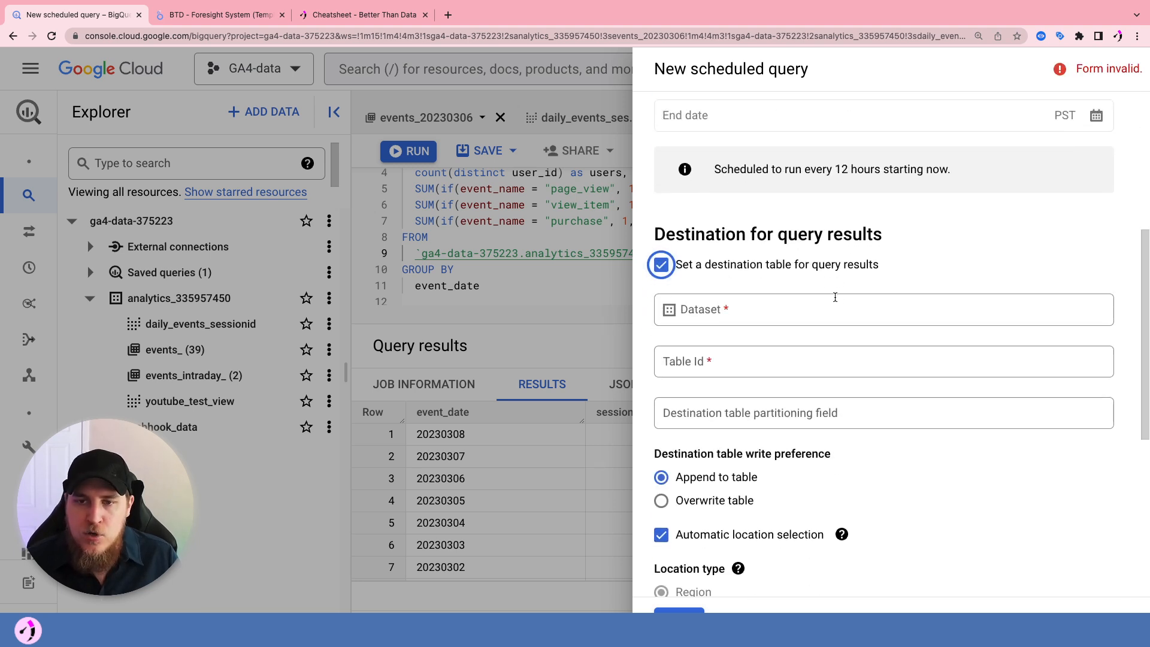
{"action": "scroll", "coordinate": [772, 276], "scroll_direction": "up", "scroll_amount": 1}
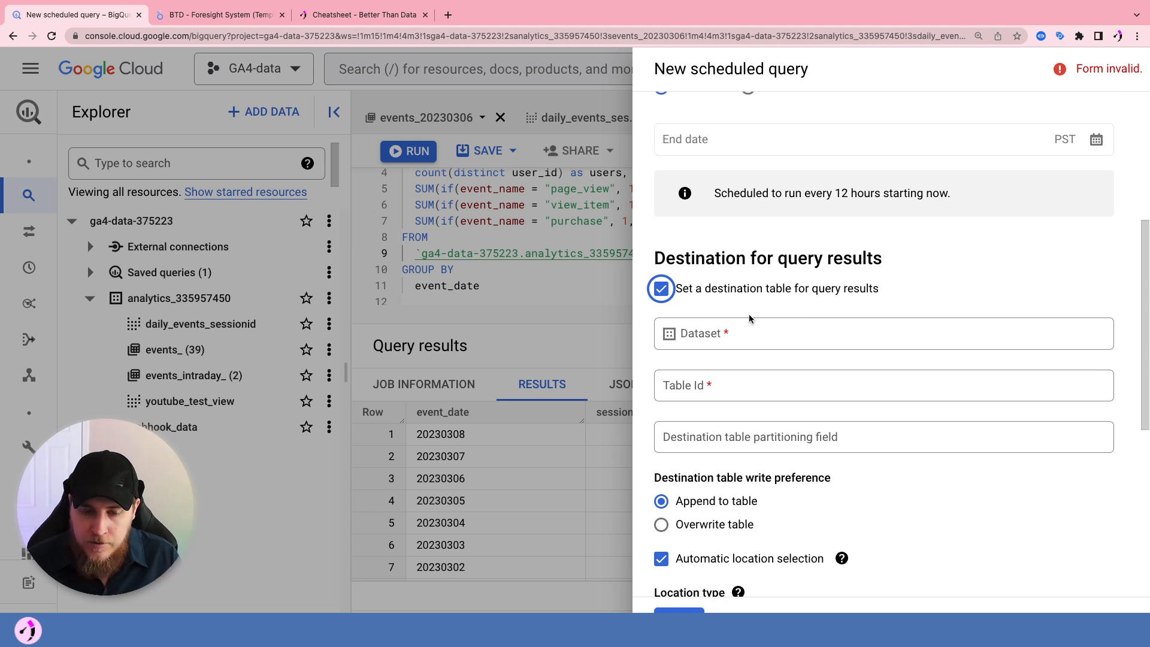
{"action": "left_click", "coordinate": [688, 333]}
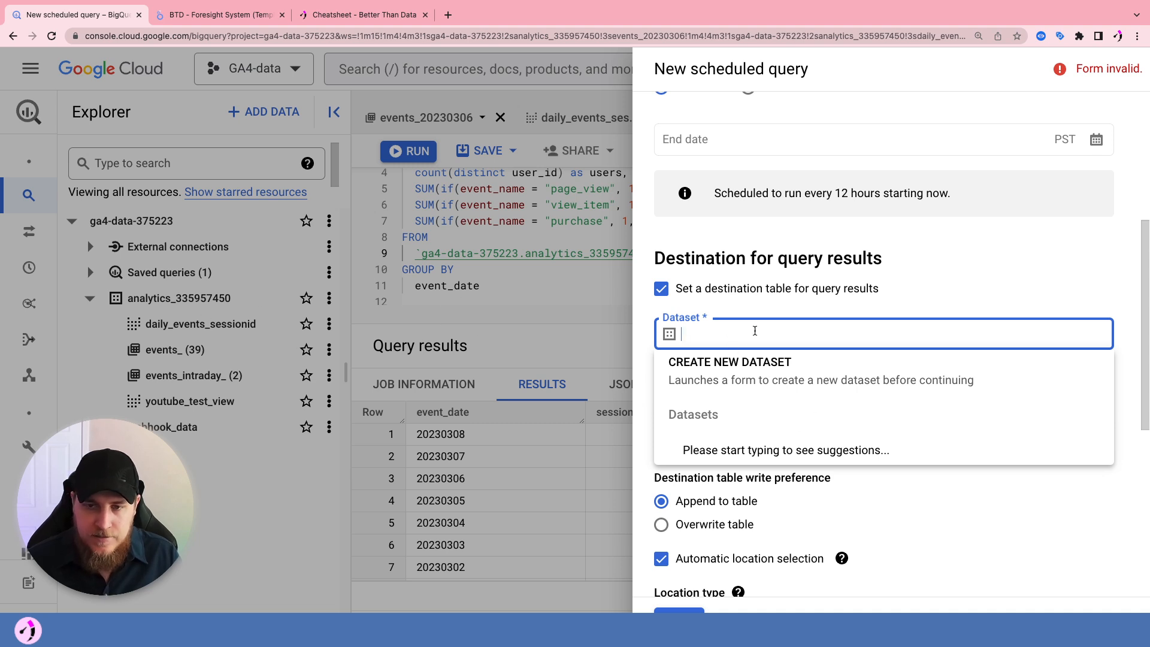
{"action": "type", "text": "analytics"}
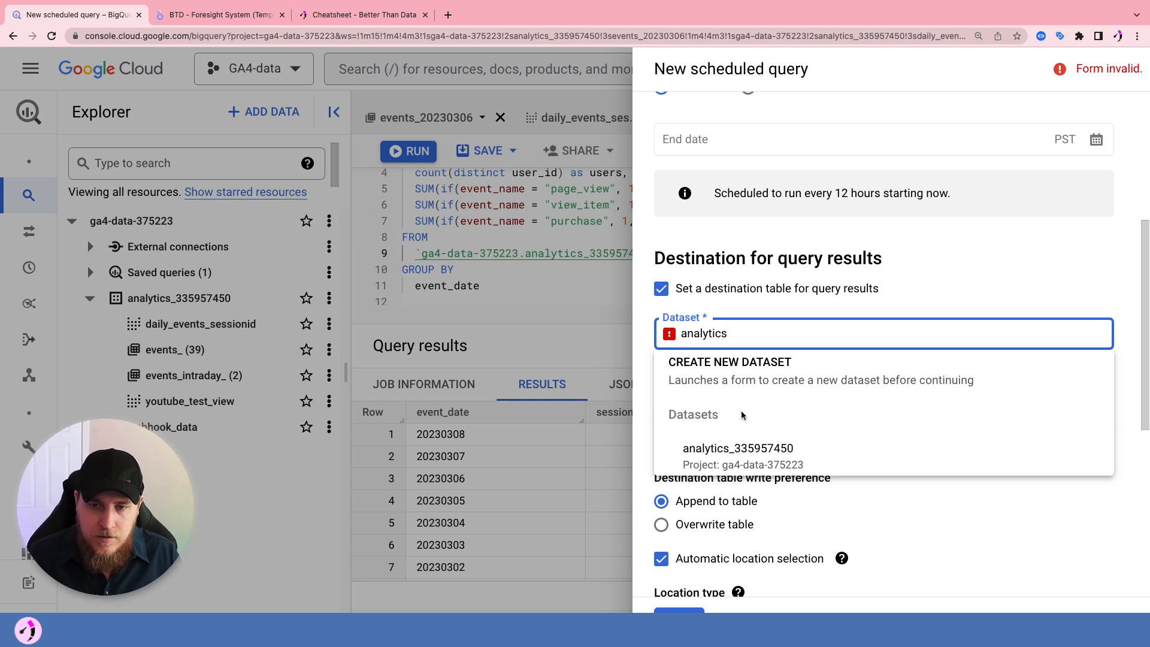
{"action": "left_click", "coordinate": [738, 451]}
Enter Daily Events Summary as the destination table's ID
{"action": "left_click", "coordinate": [736, 392]}
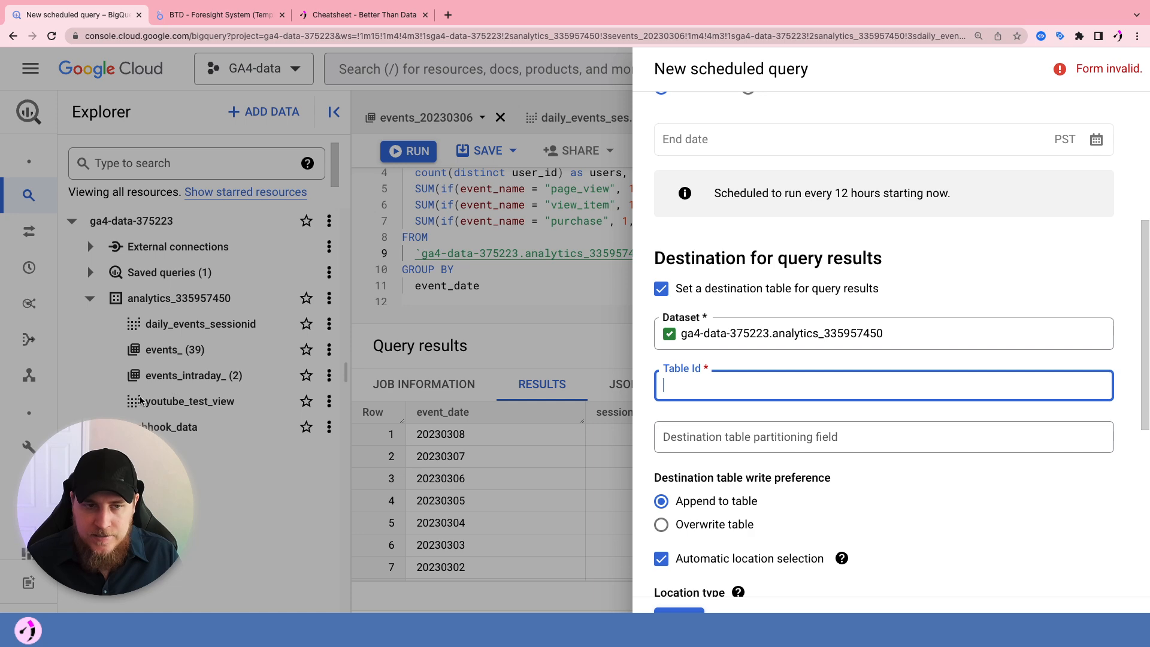
{"action": "scroll", "coordinate": [702, 390], "scroll_direction": "up", "scroll_amount": 5}
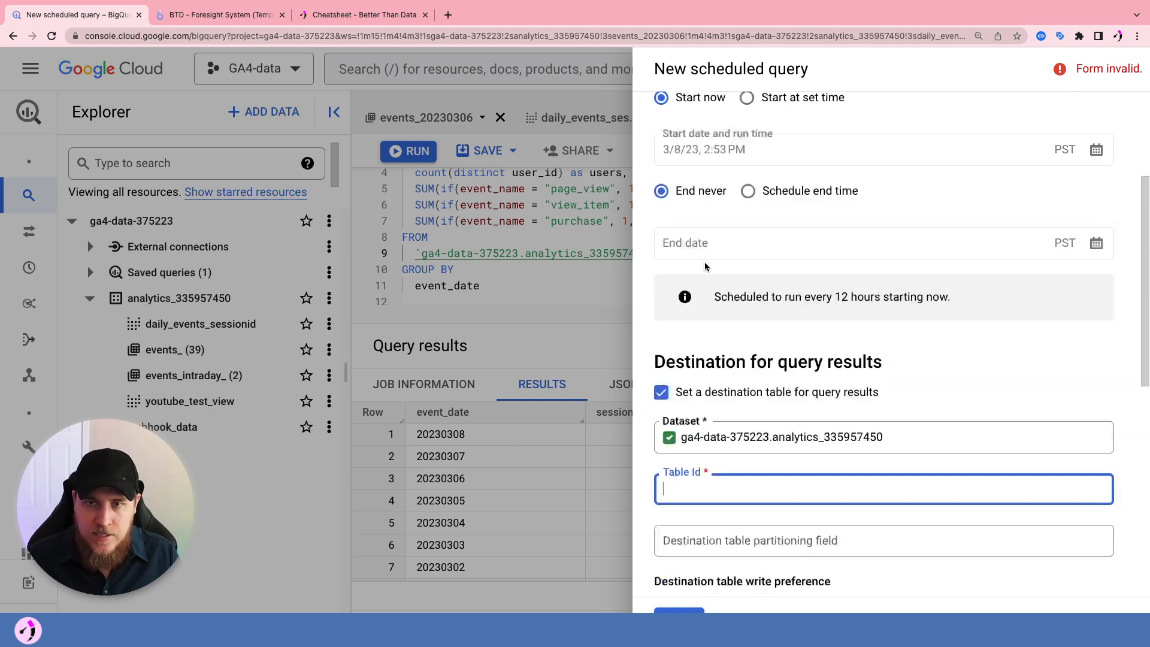
{"action": "scroll", "coordinate": [709, 216], "scroll_direction": "down", "scroll_amount": 5}
{"action": "type", "text": "Daily Events Summary"}
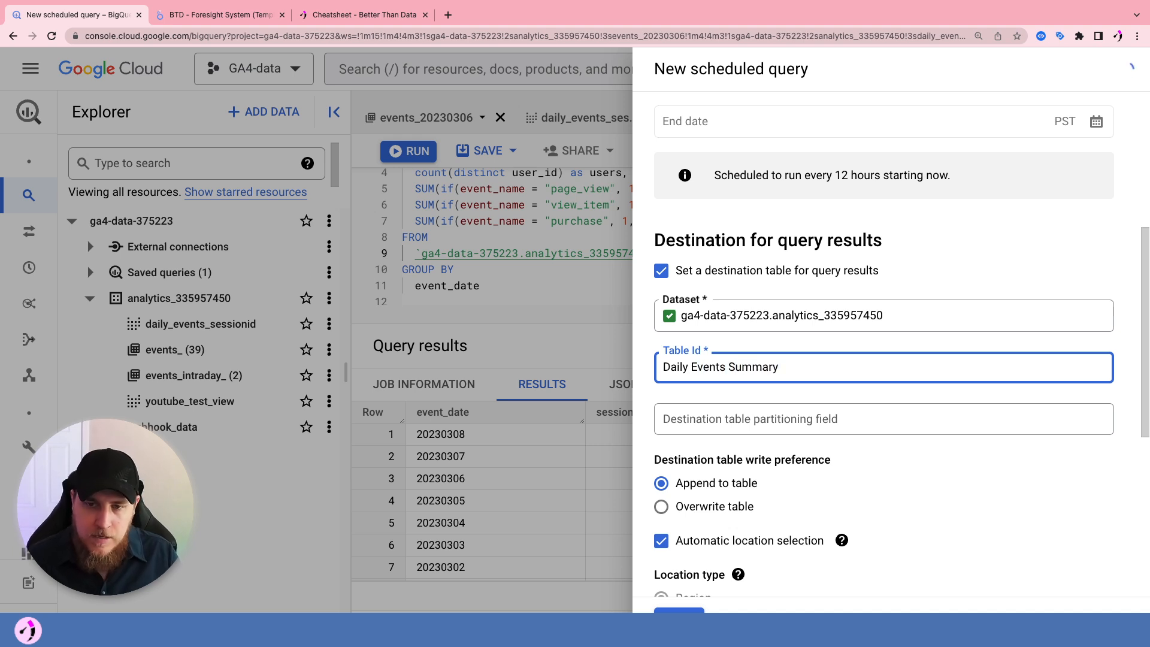
Set the destination table's partitioning field to event_date
{"action": "left_click", "coordinate": [736, 419]}
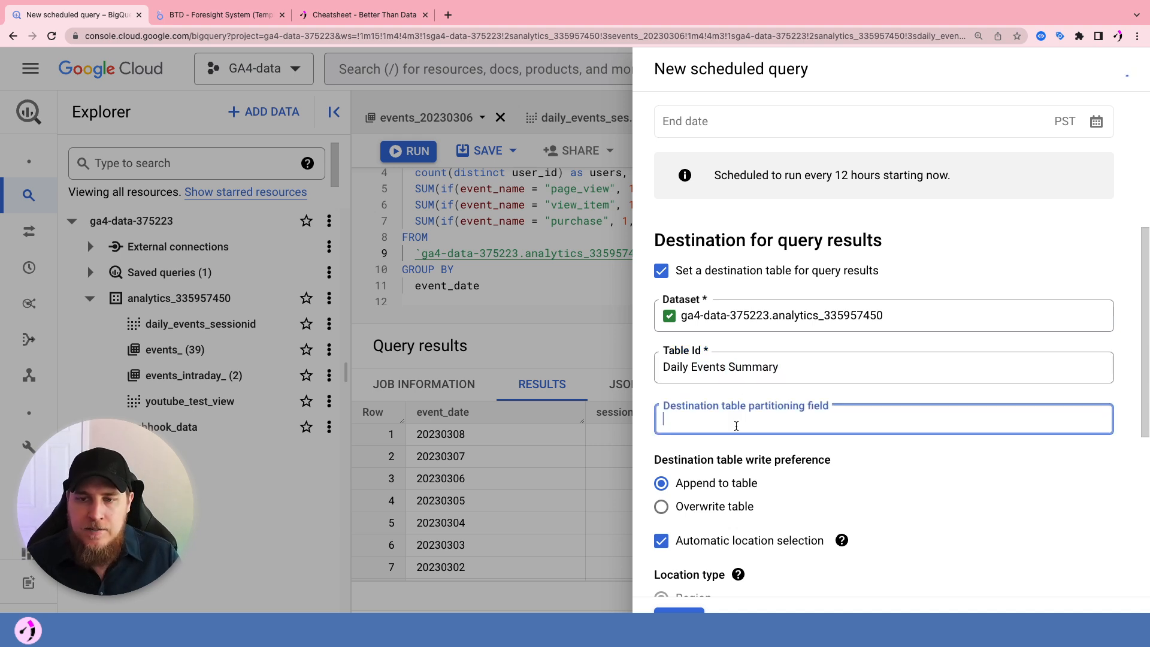
{"action": "scroll", "coordinate": [741, 422], "scroll_direction": "down", "scroll_amount": 1}
{"action": "scroll", "coordinate": [740, 422], "scroll_direction": "down", "scroll_amount": 2}
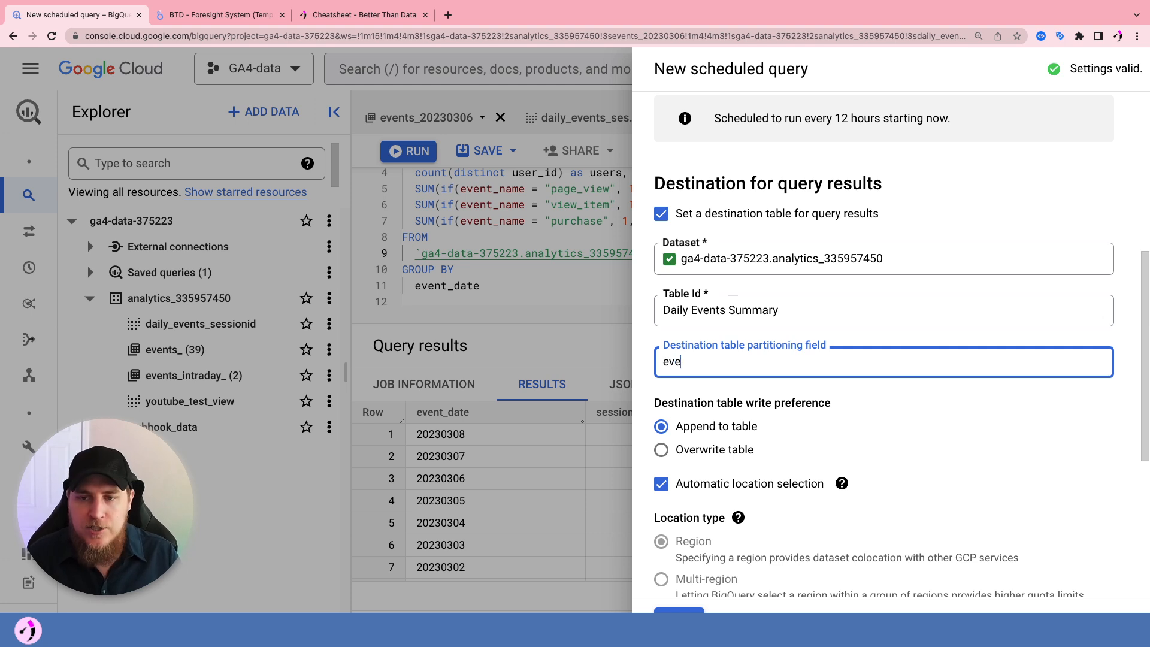
{"action": "type", "text": "_date"}
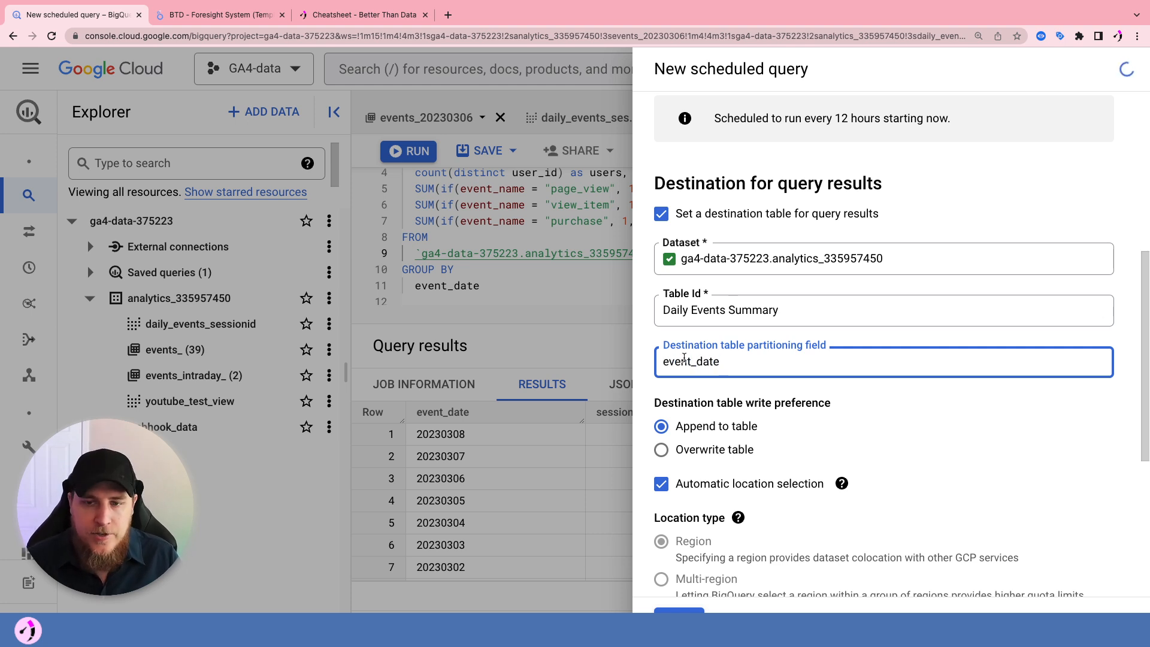
{"action": "left_click", "coordinate": [707, 390]}
{"action": "scroll", "coordinate": [662, 385], "scroll_direction": "up", "scroll_amount": 2}
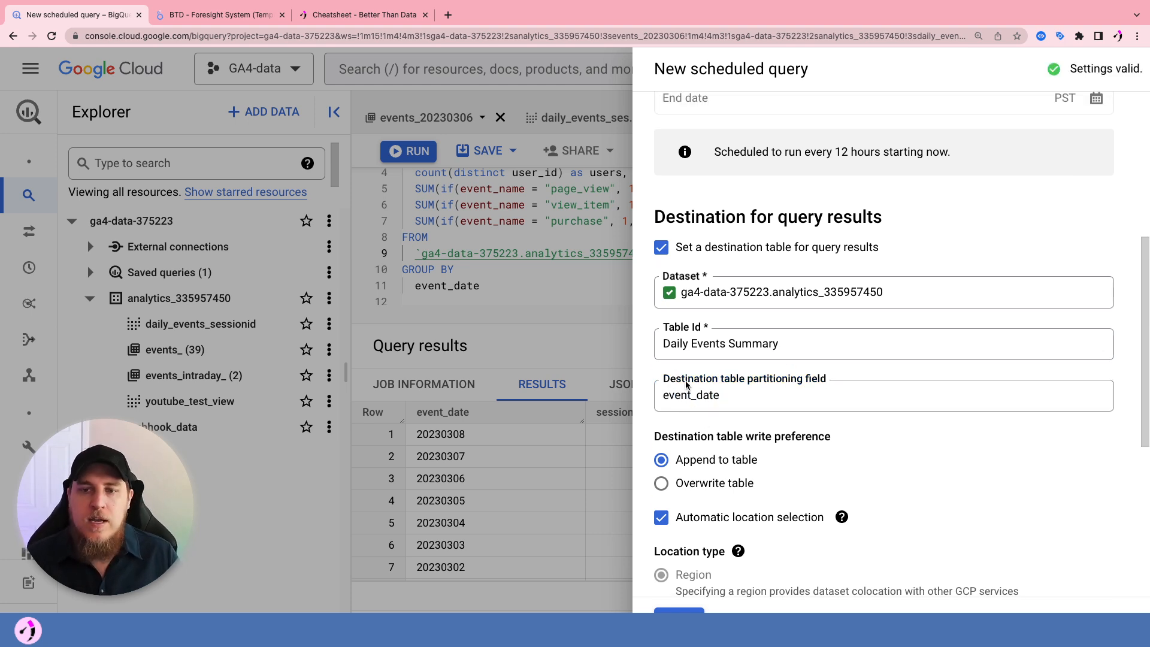
{"action": "scroll", "coordinate": [662, 378], "scroll_direction": "down", "scroll_amount": 2}
{"action": "scroll", "coordinate": [662, 378], "scroll_direction": "up", "scroll_amount": 1}
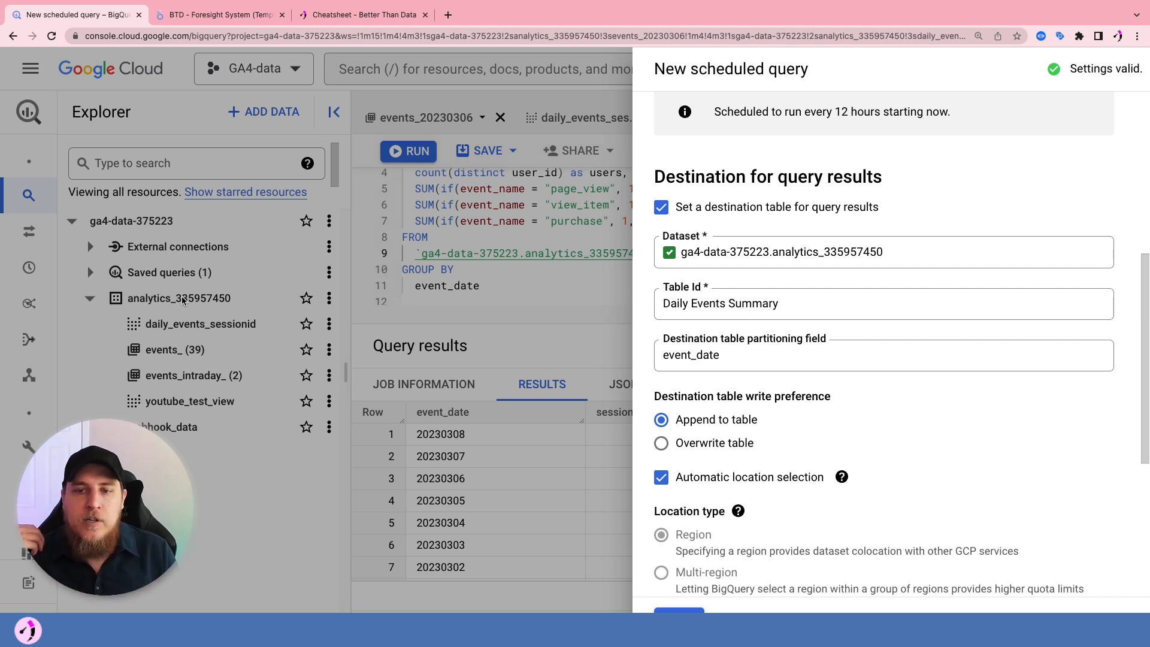
Review the location, advanced and notification options, then save the scheduled query with its default settings
{"action": "scroll", "coordinate": [762, 299], "scroll_direction": "down", "scroll_amount": 3}
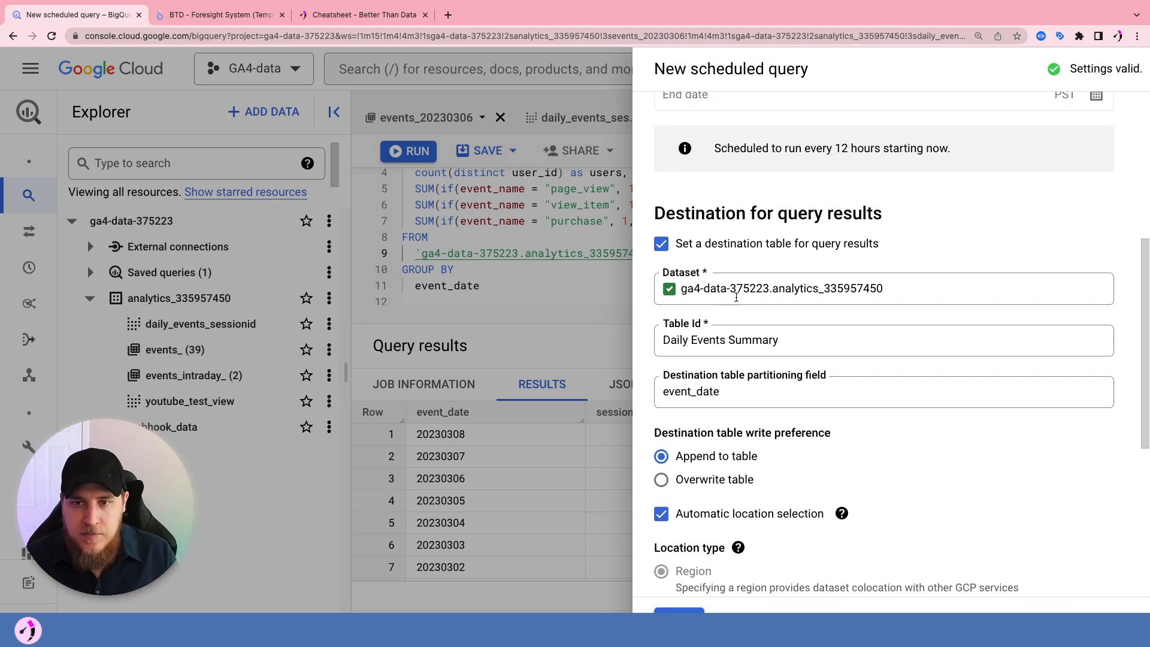
{"action": "scroll", "coordinate": [762, 299], "scroll_direction": "down", "scroll_amount": 2}
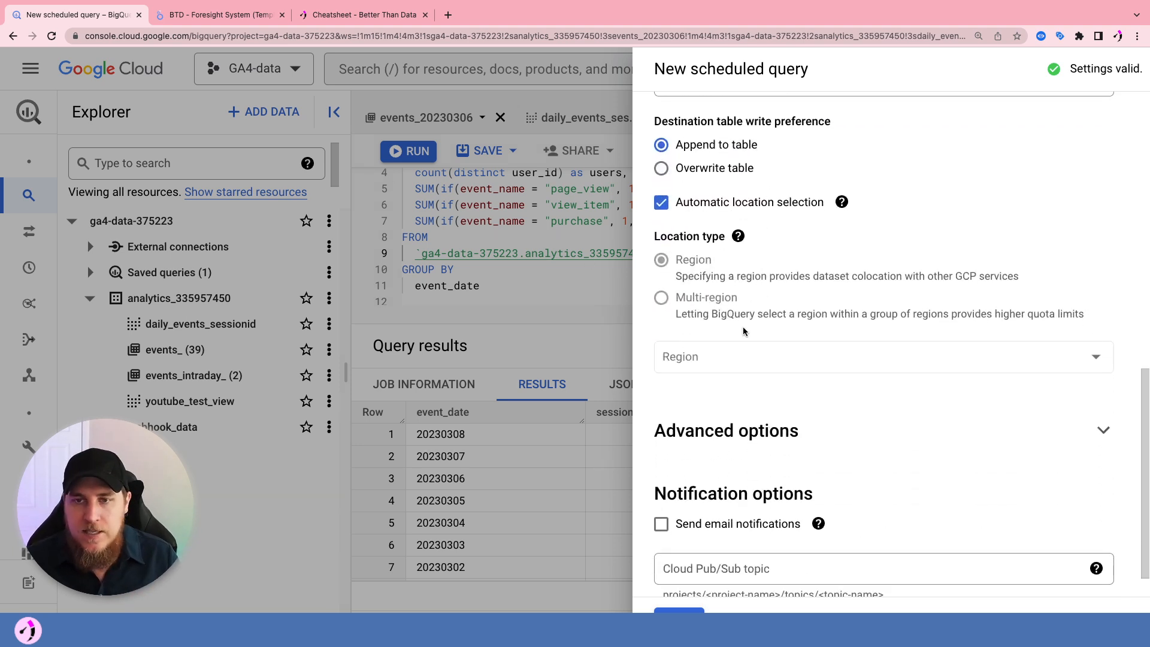
{"action": "scroll", "coordinate": [751, 312], "scroll_direction": "up", "scroll_amount": 1}
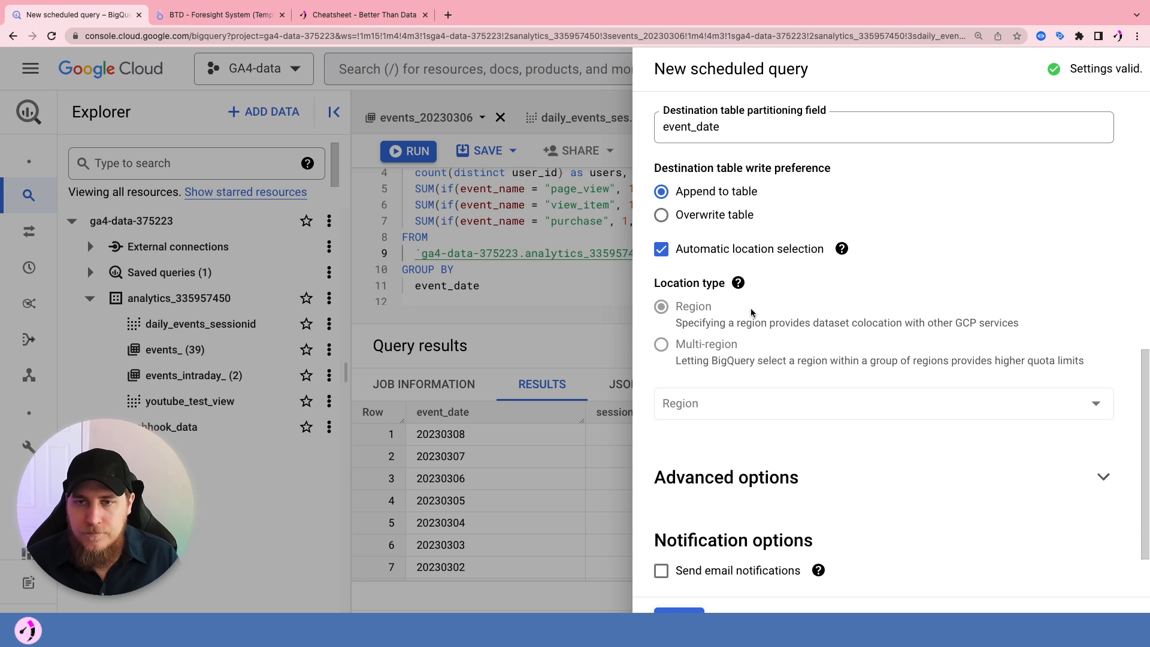
{"action": "scroll", "coordinate": [751, 313], "scroll_direction": "up", "scroll_amount": 2}
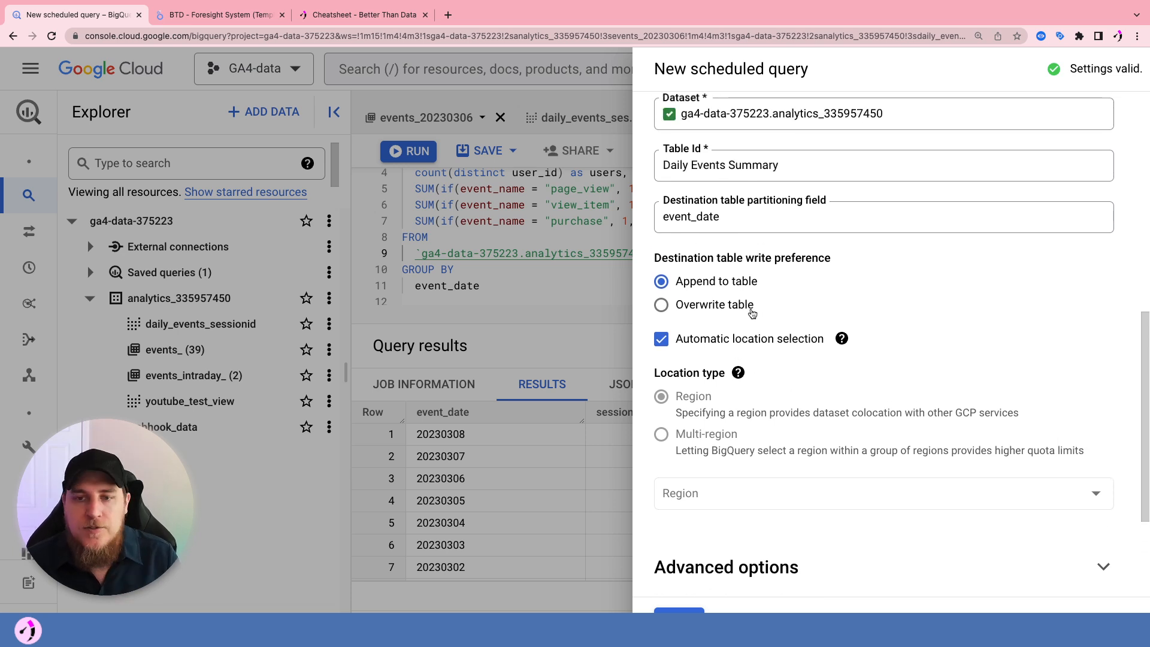
{"action": "scroll", "coordinate": [753, 313], "scroll_direction": "down", "scroll_amount": 2}
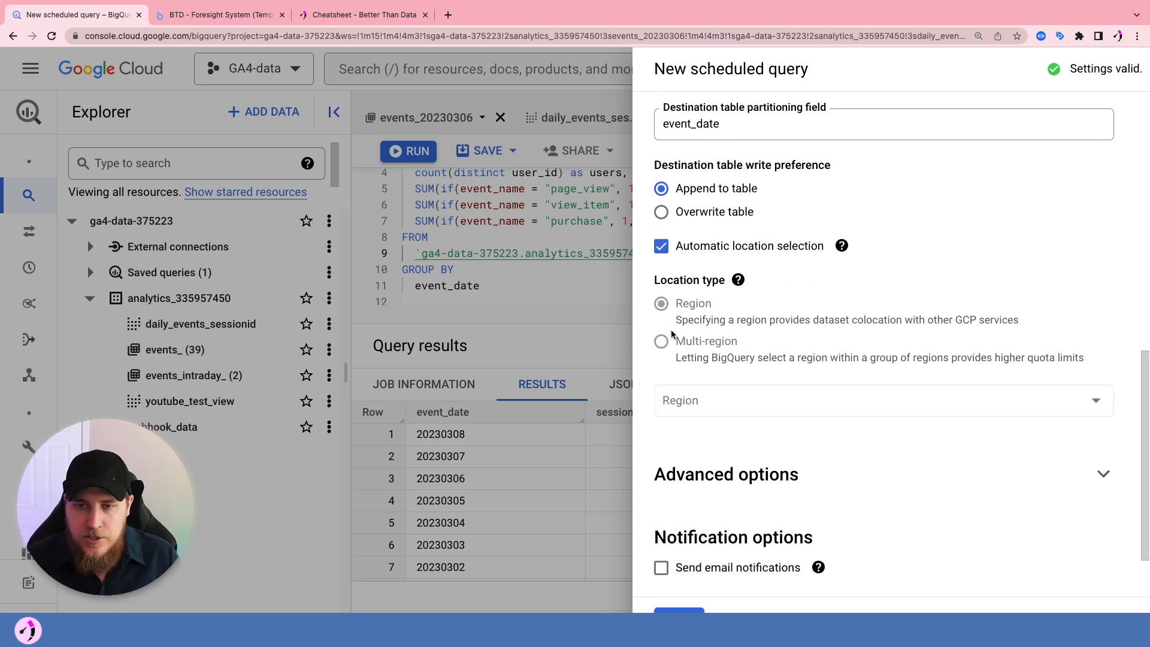
{"action": "scroll", "coordinate": [665, 366], "scroll_direction": "down", "scroll_amount": 2}
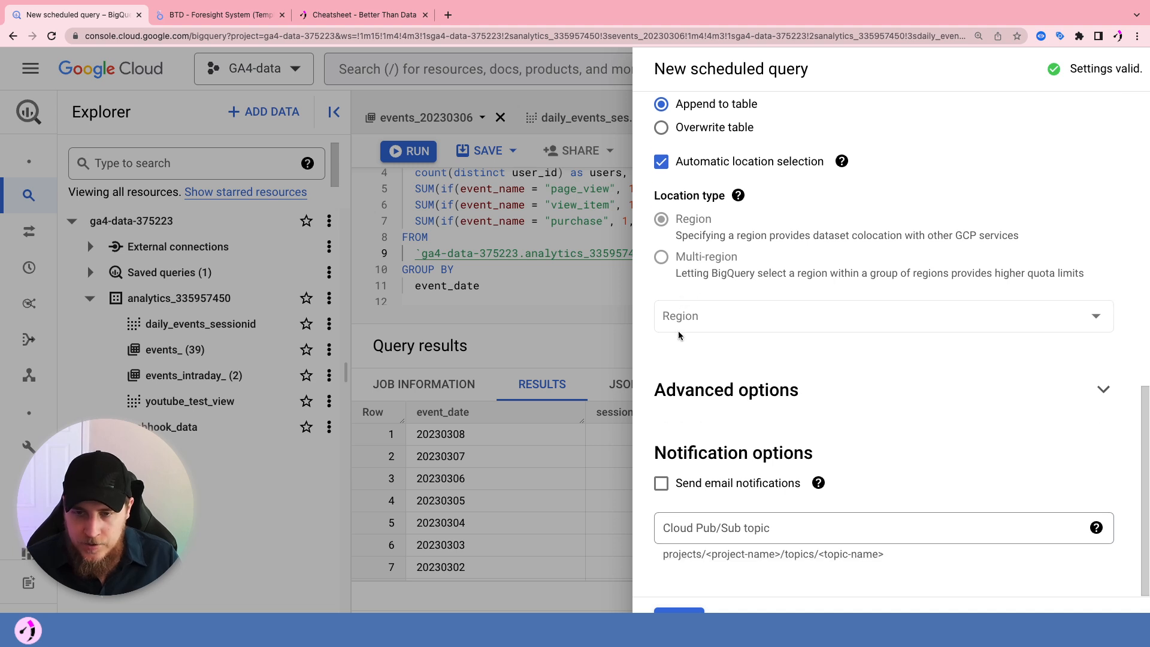
{"action": "left_click", "coordinate": [710, 390]}
{"action": "scroll", "coordinate": [728, 395], "scroll_direction": "down", "scroll_amount": 3}
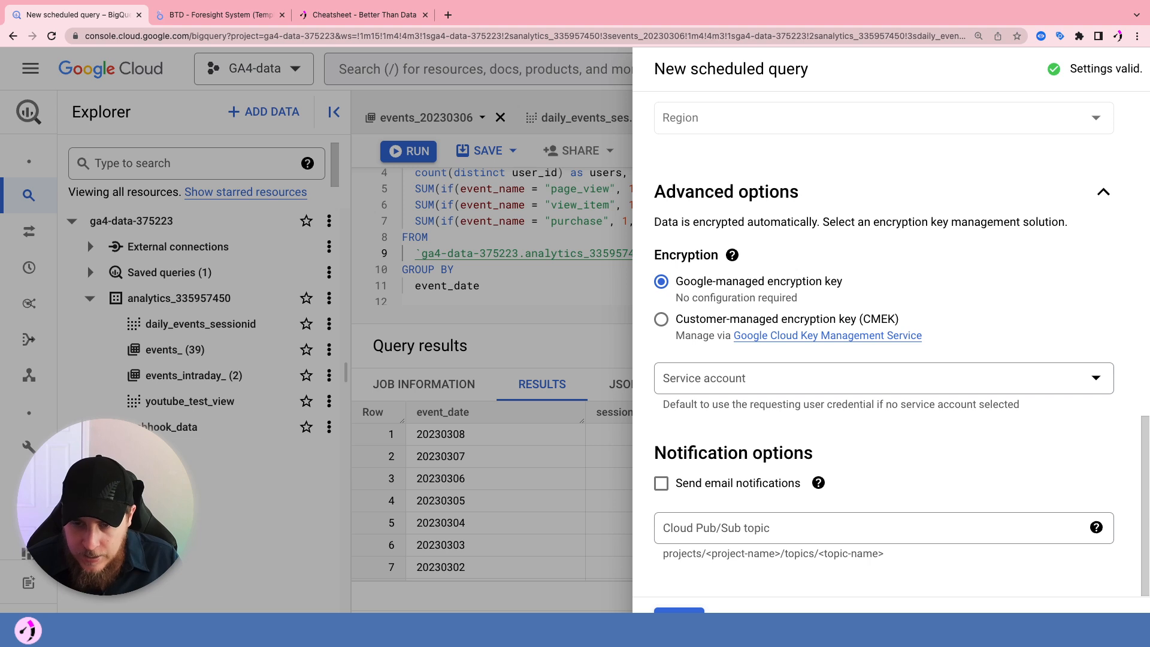
{"action": "left_click", "coordinate": [679, 610]}
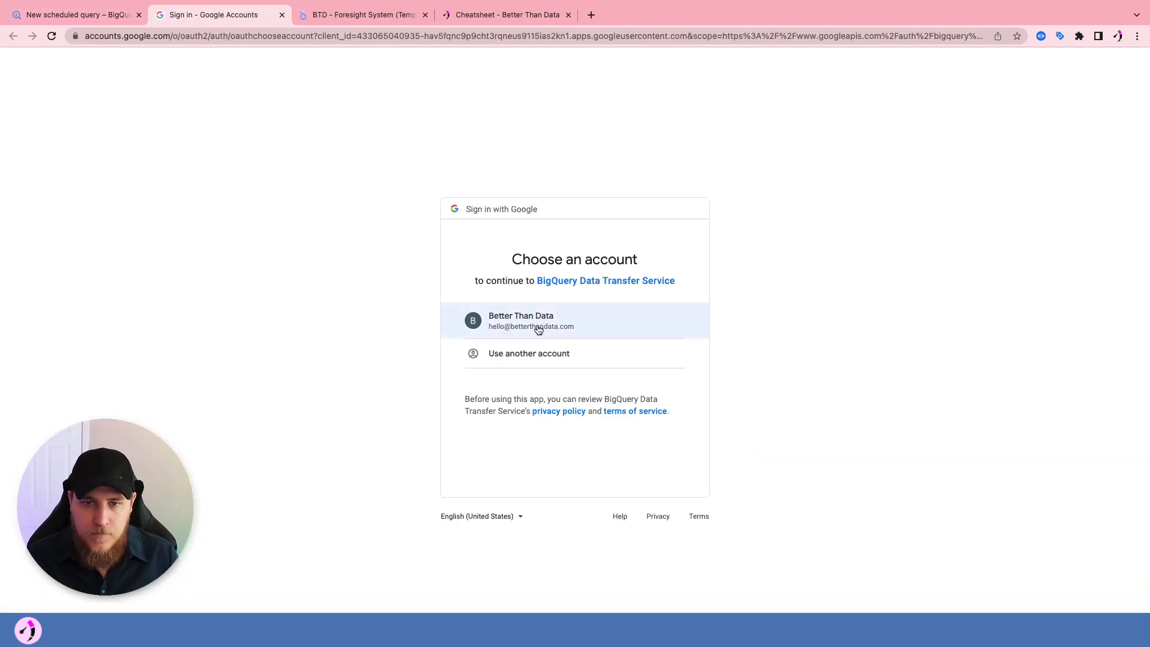
Authorize BigQuery Data Transfer Service by choosing the Better Than Data account, entering the account password and allowing access
{"action": "left_click", "coordinate": [536, 326]}
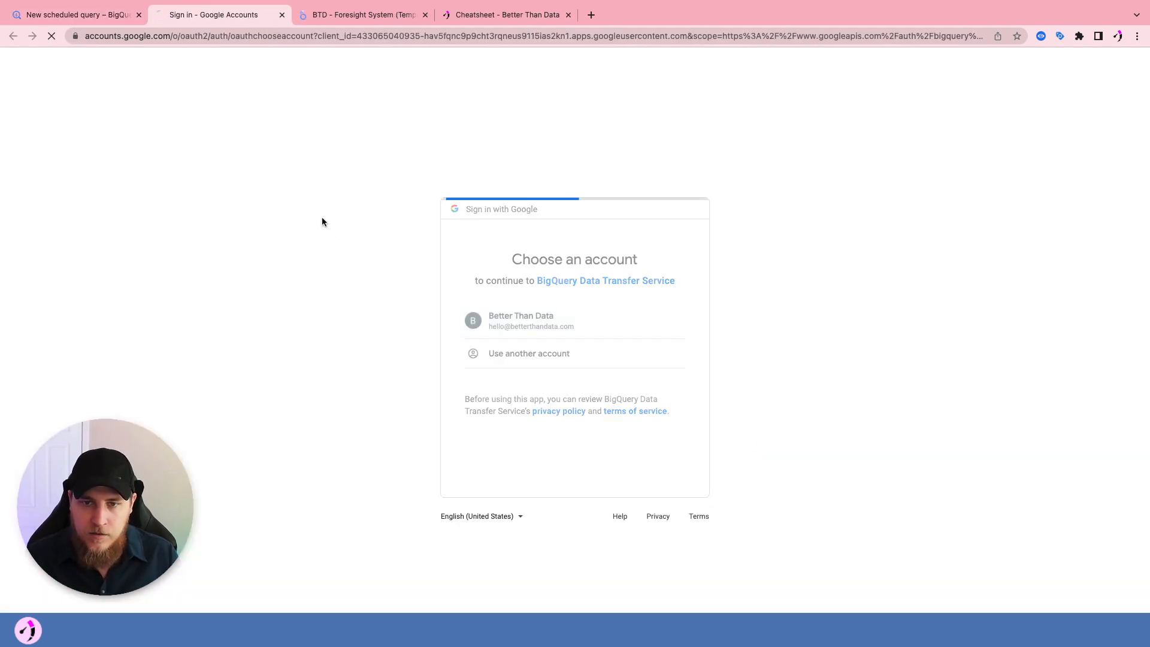
{"action": "type", "text": "********"}
{"action": "key", "text": "Return"}
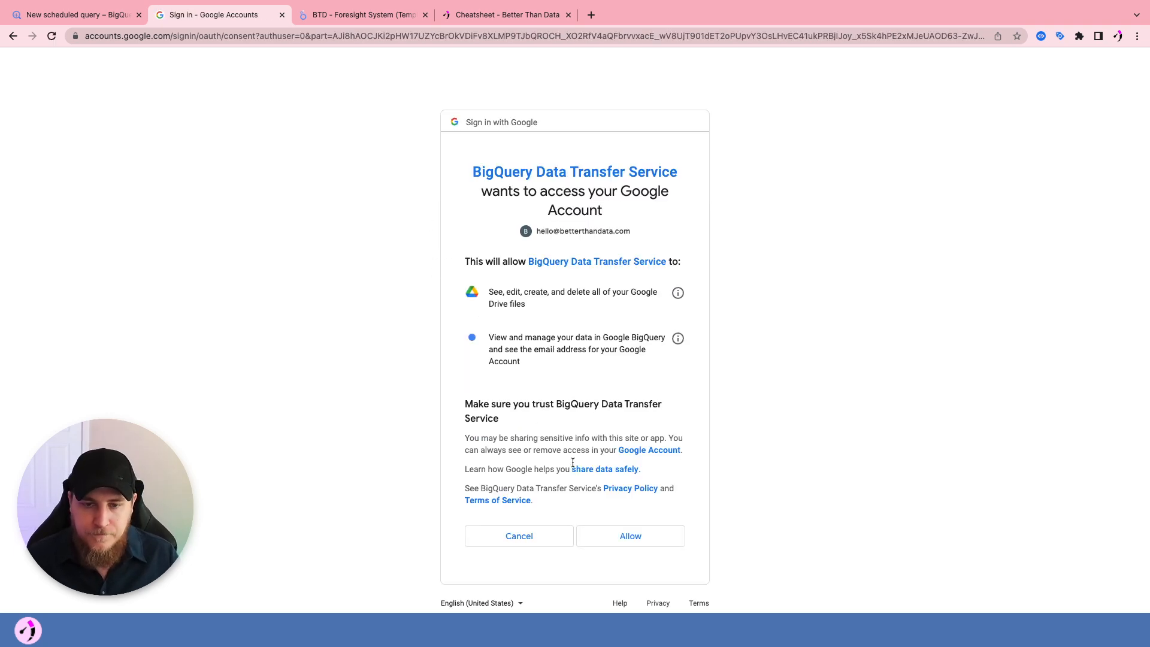
{"action": "left_click", "coordinate": [630, 536]}
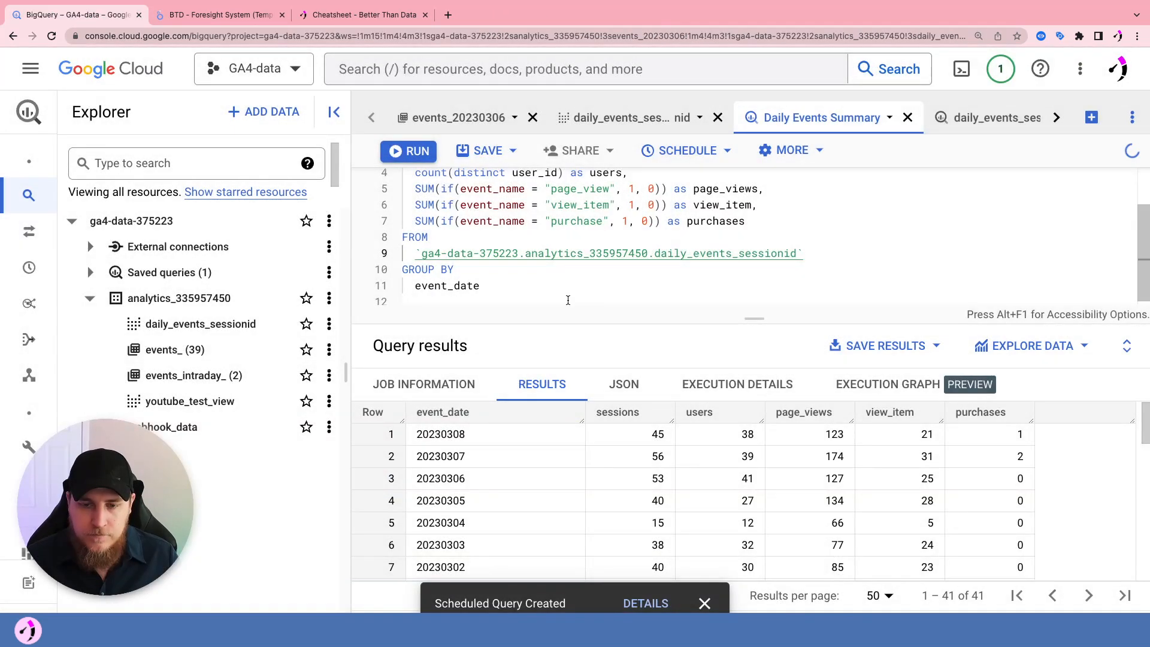
Open the project's scheduled queries list in a new browser tab
{"action": "scroll", "coordinate": [807, 232], "scroll_direction": "up", "scroll_amount": 1}
{"action": "scroll", "coordinate": [807, 230], "scroll_direction": "down", "scroll_amount": 1}
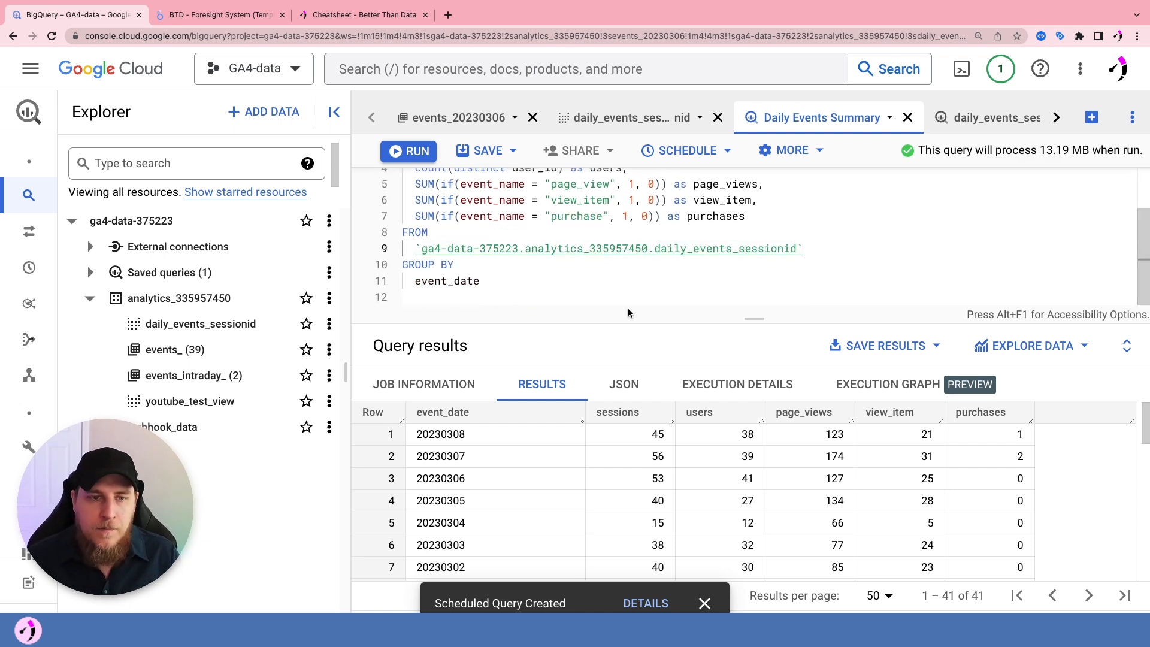
{"action": "mouse_move", "coordinate": [26, 234]}
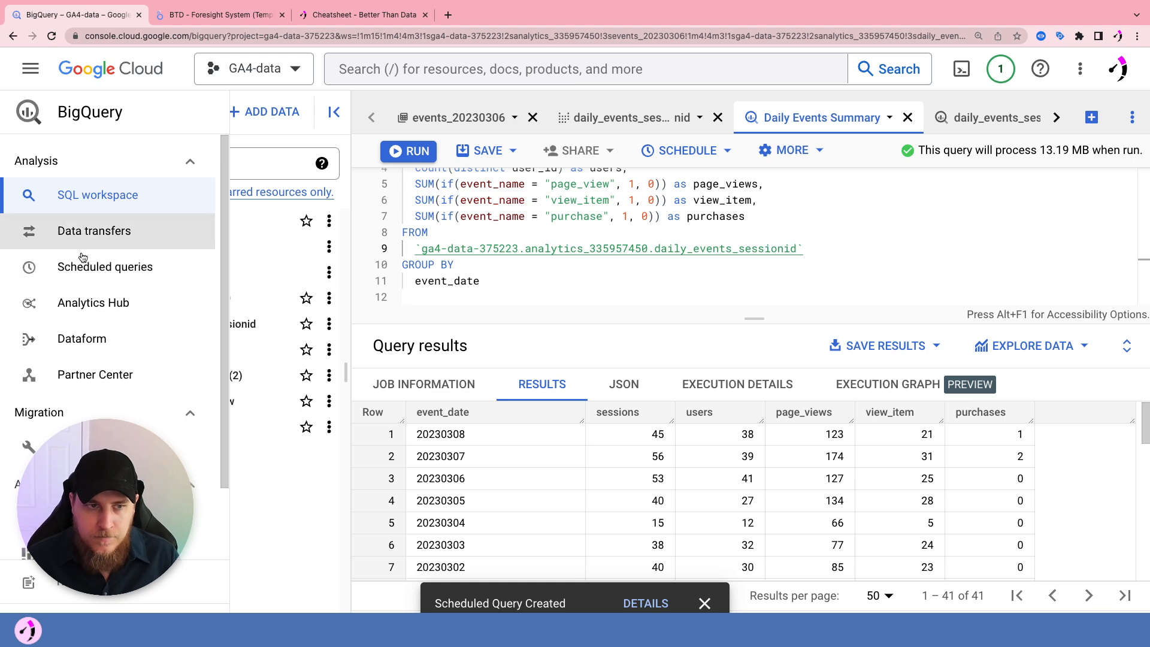
{"action": "left_click", "coordinate": [127, 269], "text": "super"}
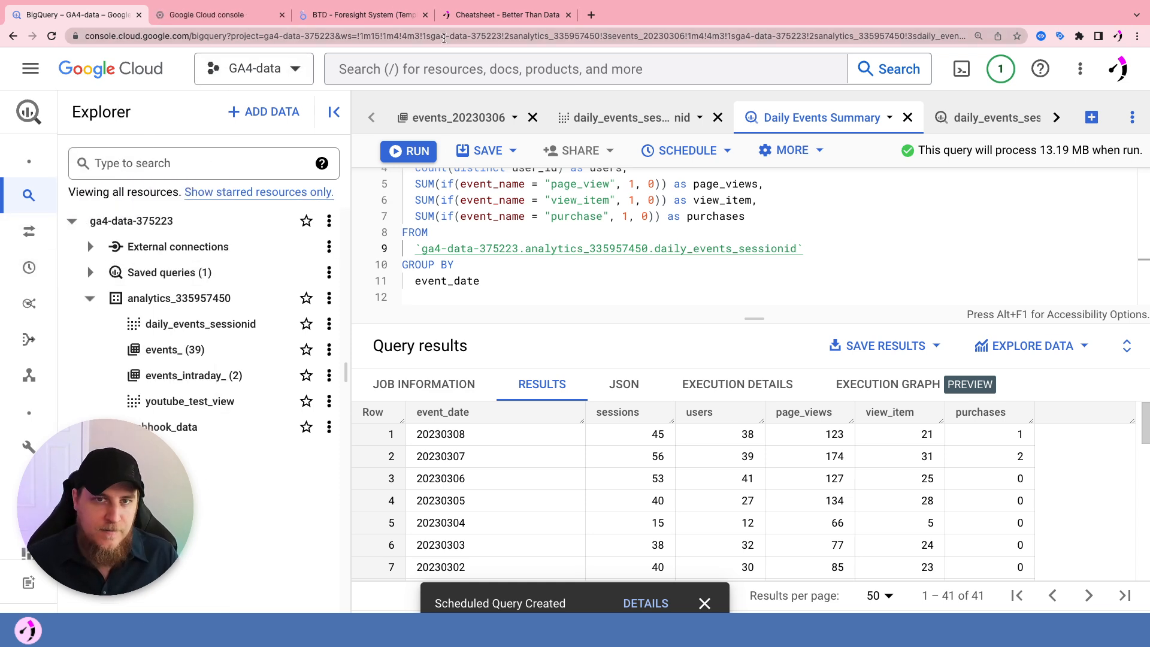
{"action": "left_click", "coordinate": [240, 15]}
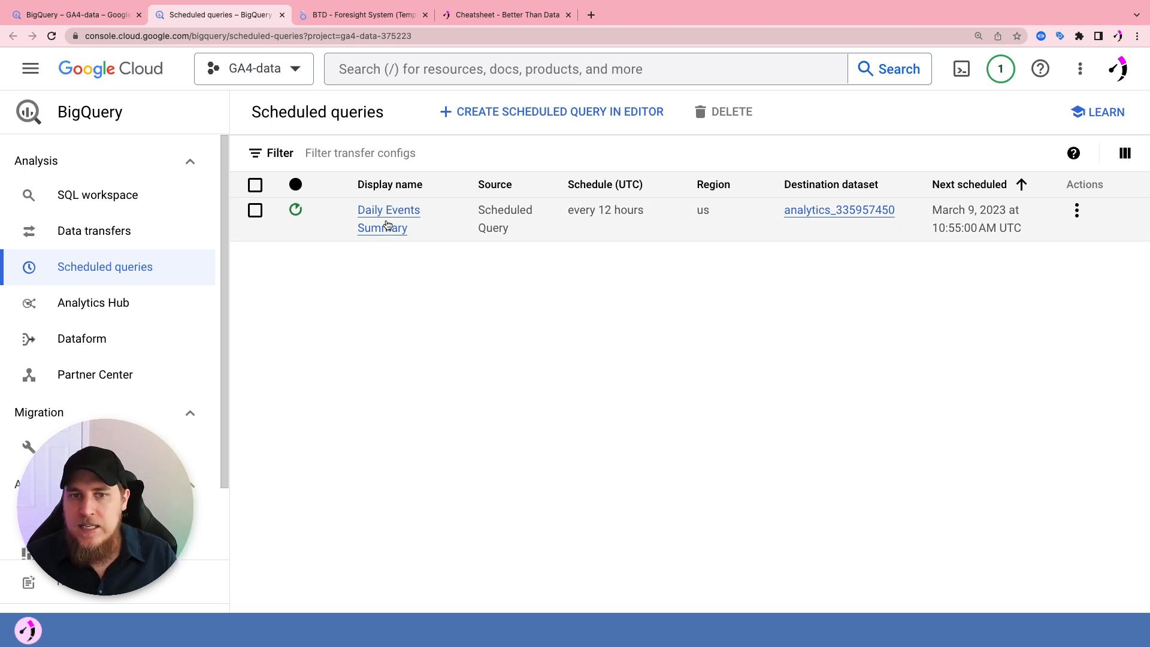
Refresh the scheduled queries list to check the run status and open the run history of Daily Events Summary
{"action": "mouse_move", "coordinate": [295, 210]}
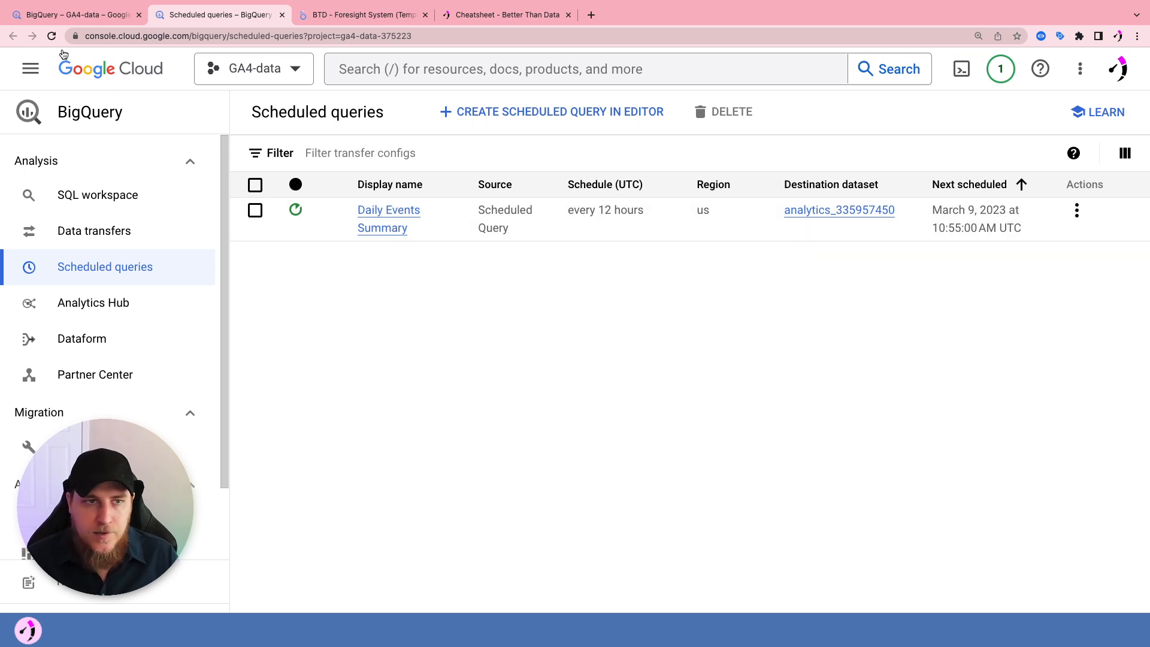
{"action": "left_click", "coordinate": [51, 36]}
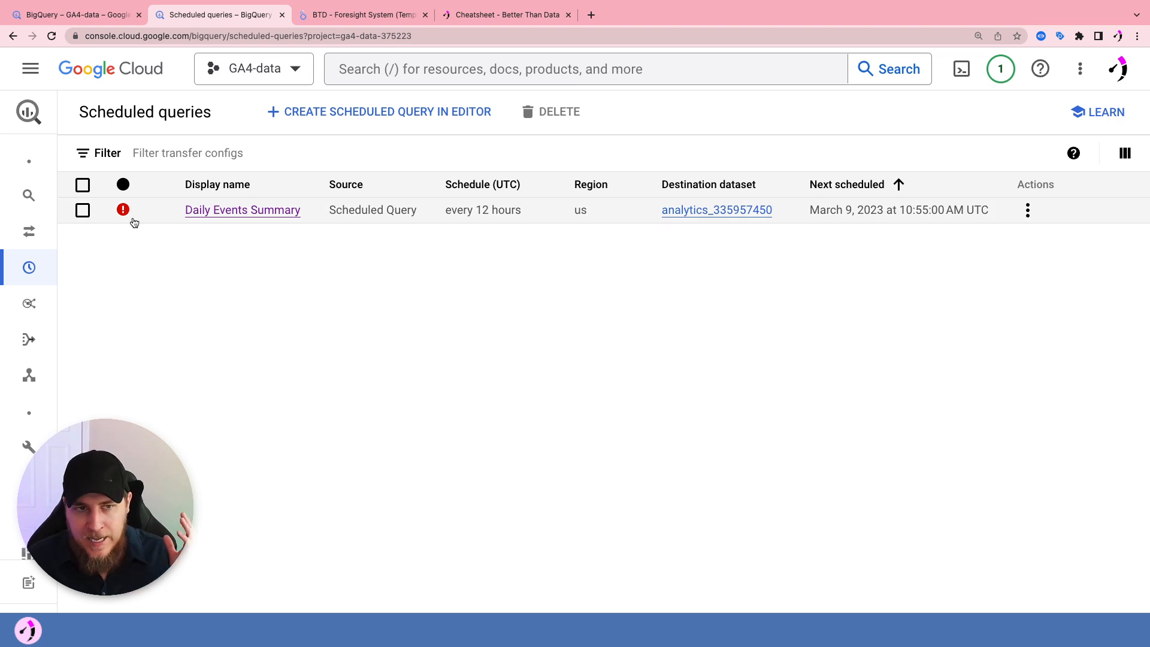
{"action": "mouse_move", "coordinate": [124, 214]}
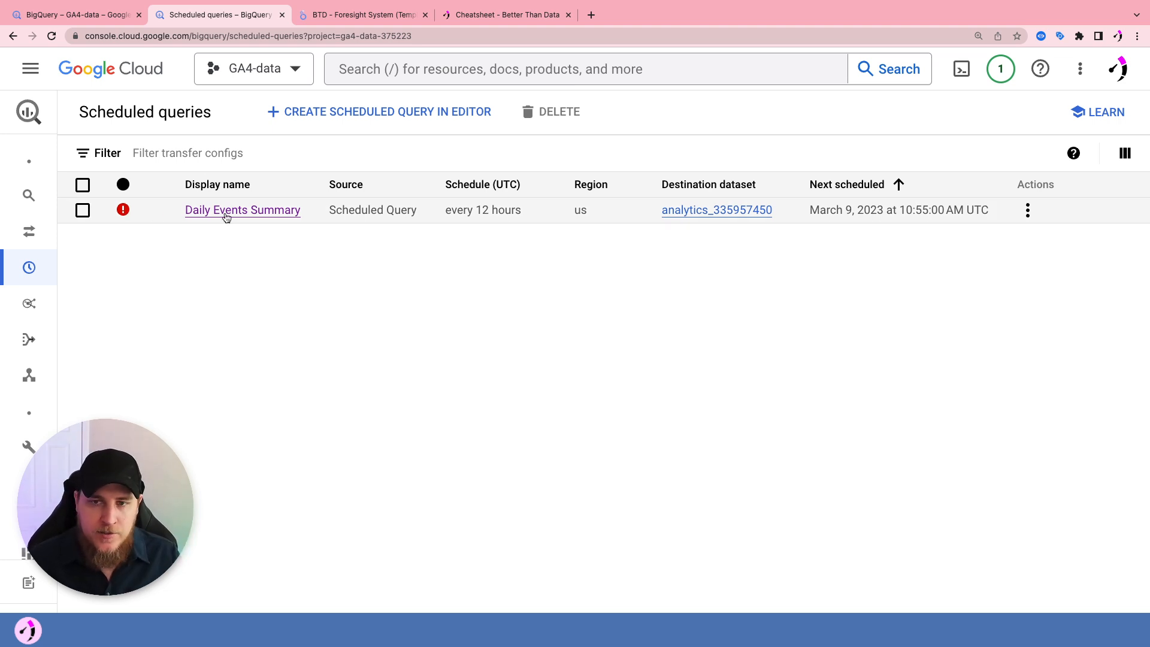
{"action": "left_click", "coordinate": [203, 217]}
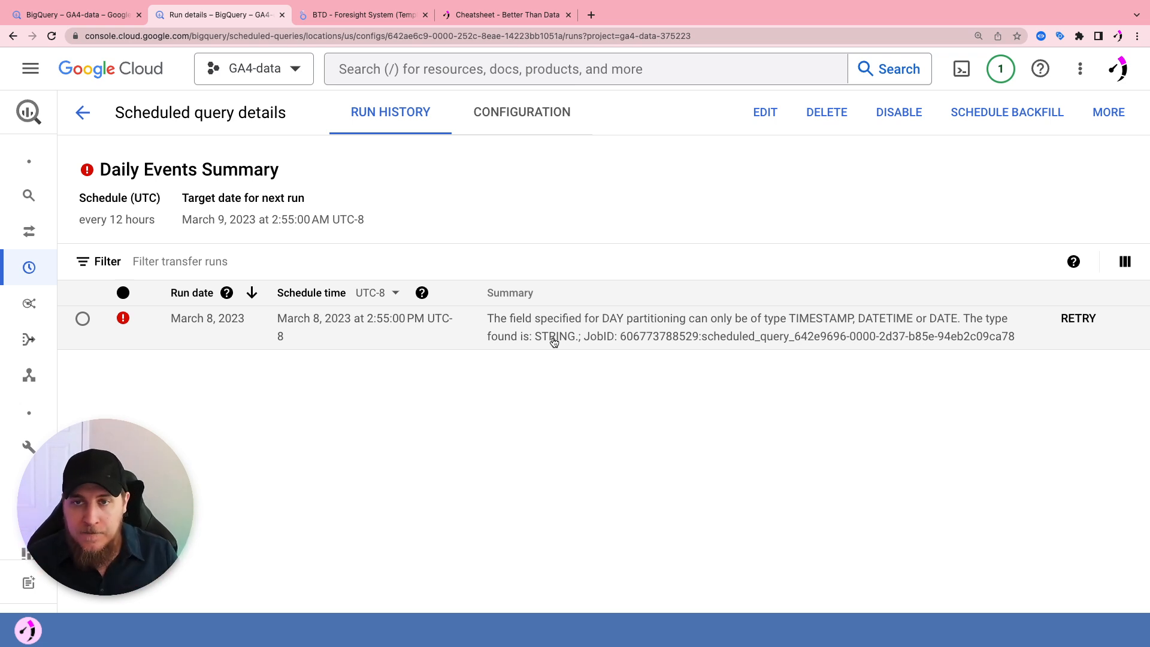
Edit the Daily Events Summary query so its first column is PARSE_DATE('%Y%m%d',event_date) AS event_date
{"action": "left_click", "coordinate": [765, 112]}
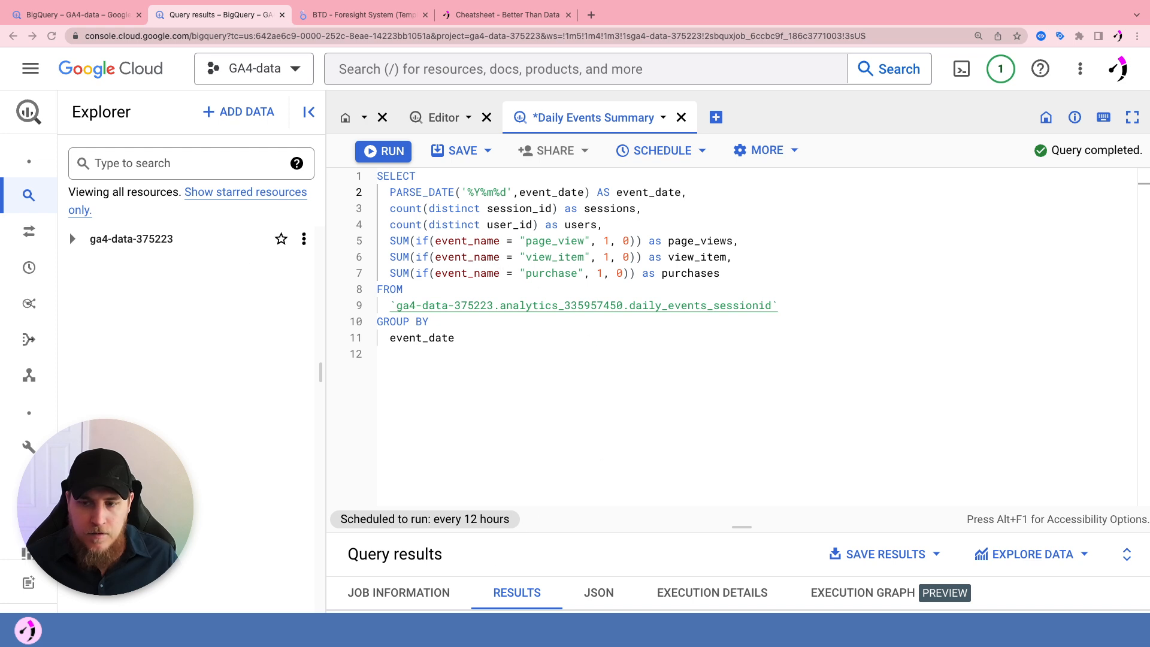
{"action": "left_click_drag", "start_coordinate": [391, 197], "coordinate": [661, 192]}
{"action": "left_click", "coordinate": [687, 193]}
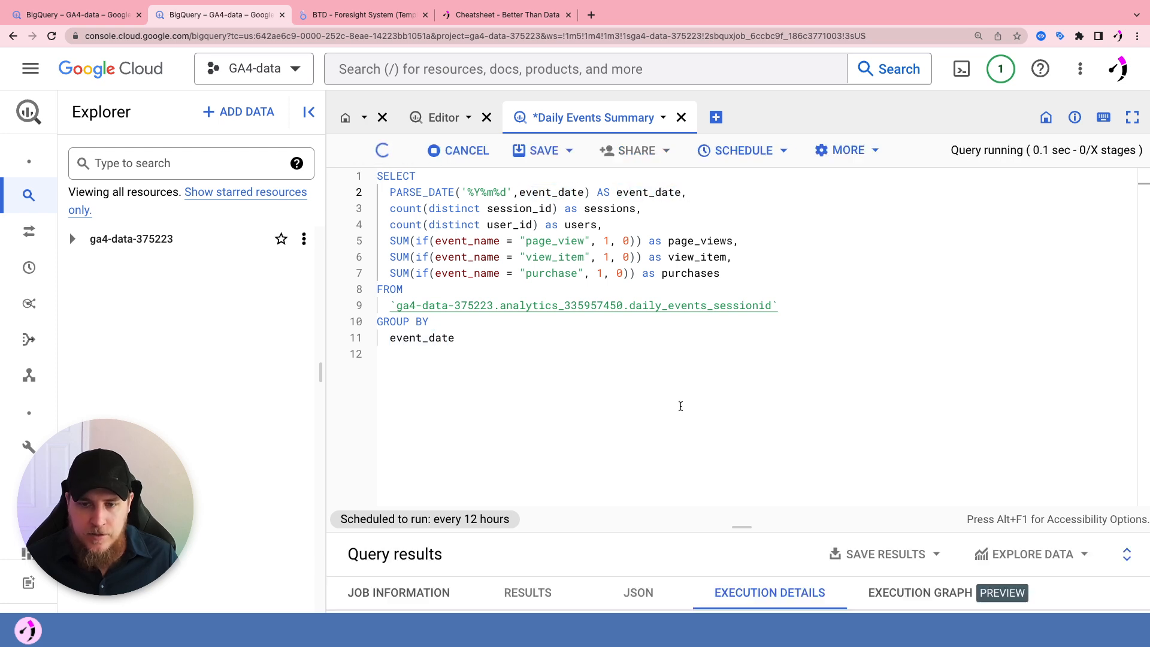
Enlarge the query results area to examine the event_date format and daily figures, and shrink it again
{"action": "left_click_drag", "start_coordinate": [732, 521], "coordinate": [722, 268]}
{"action": "left_click_drag", "start_coordinate": [405, 382], "coordinate": [854, 471]}
{"action": "left_click", "coordinate": [854, 471]}
{"action": "left_click_drag", "start_coordinate": [753, 267], "coordinate": [740, 454]}
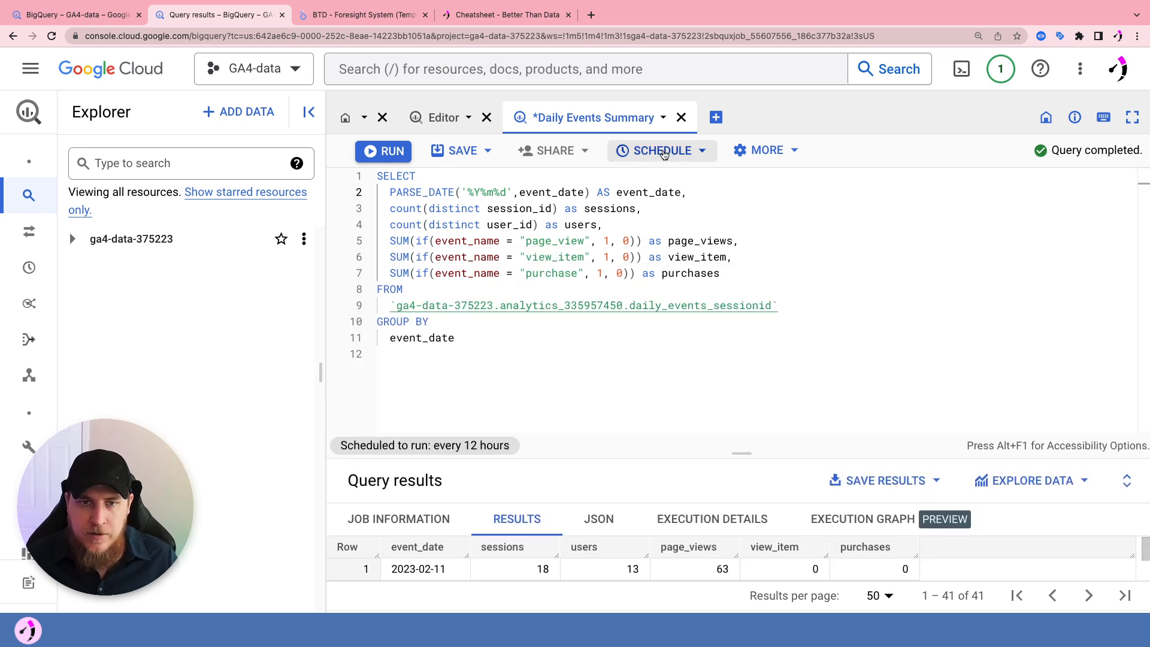
Start updating the existing scheduled query and set its destination table write preference to Overwrite table
{"action": "left_click", "coordinate": [462, 150]}
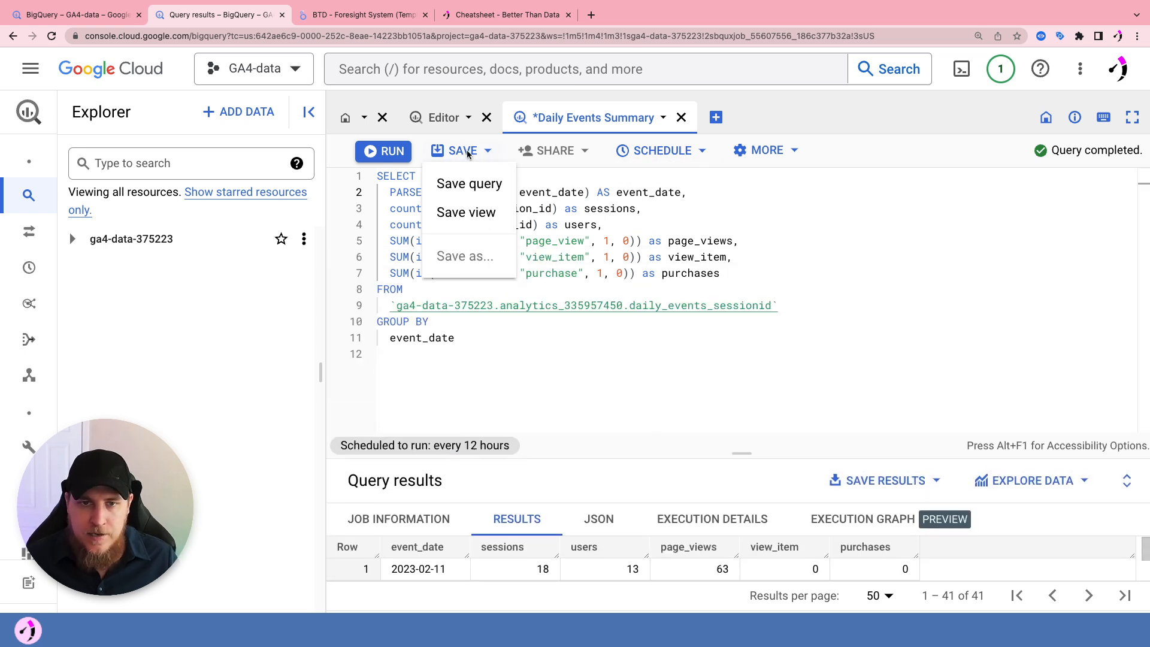
{"action": "left_click", "coordinate": [696, 149]}
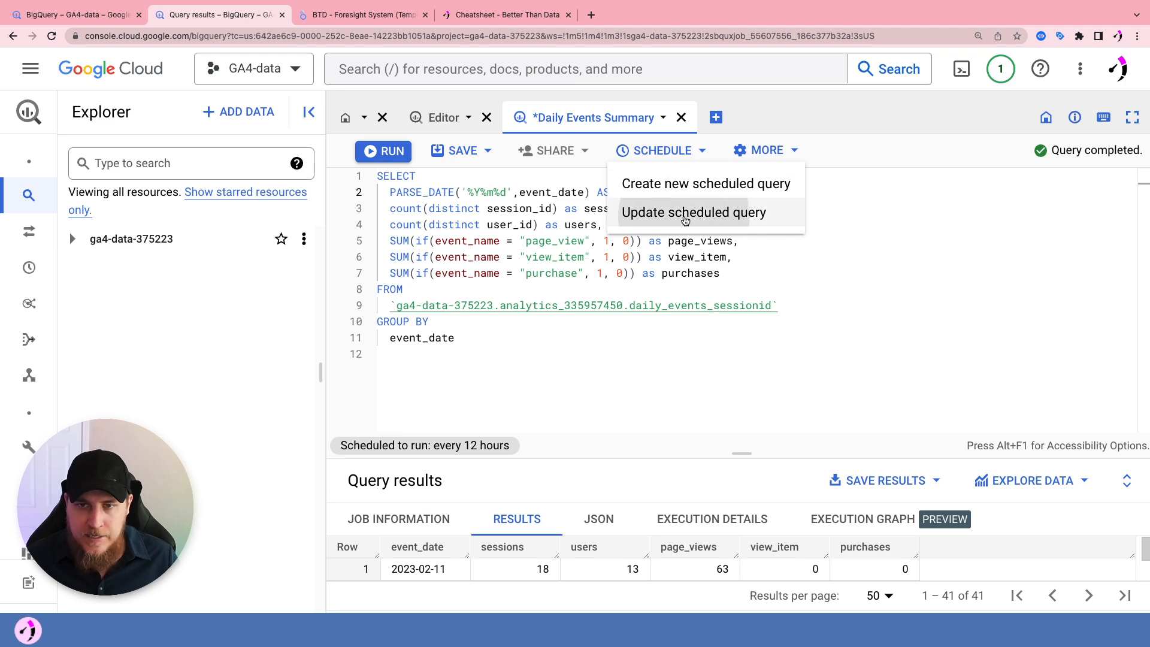
{"action": "left_click", "coordinate": [685, 216]}
{"action": "scroll", "coordinate": [801, 217], "scroll_direction": "down", "scroll_amount": 5}
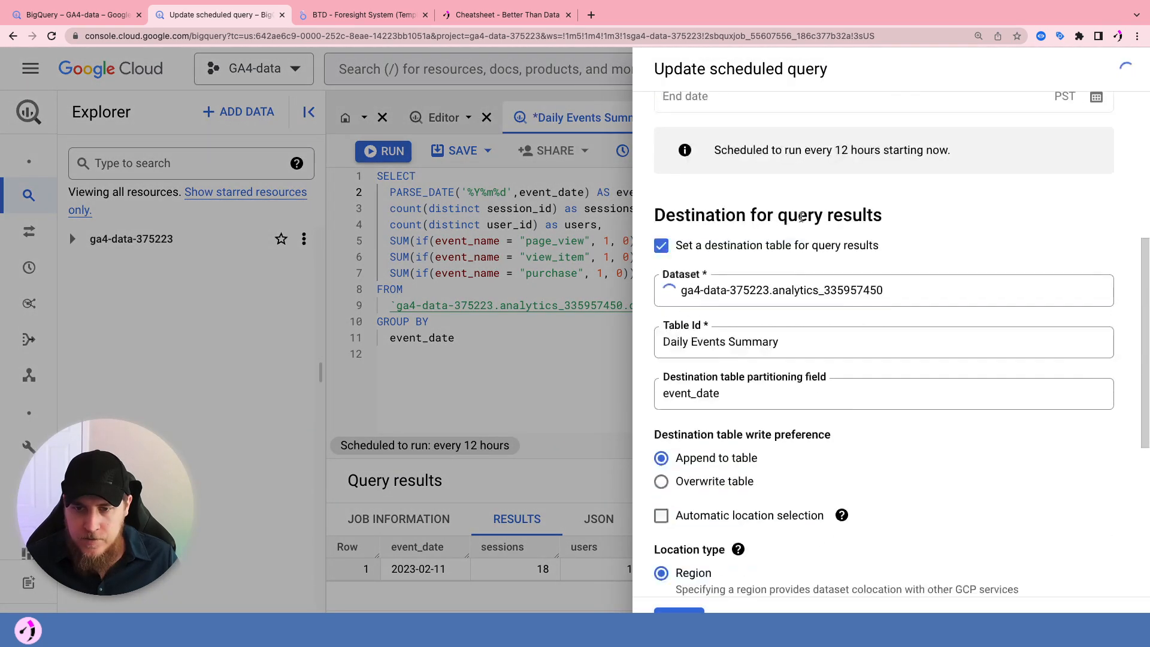
{"action": "scroll", "coordinate": [801, 217], "scroll_direction": "down", "scroll_amount": 6}
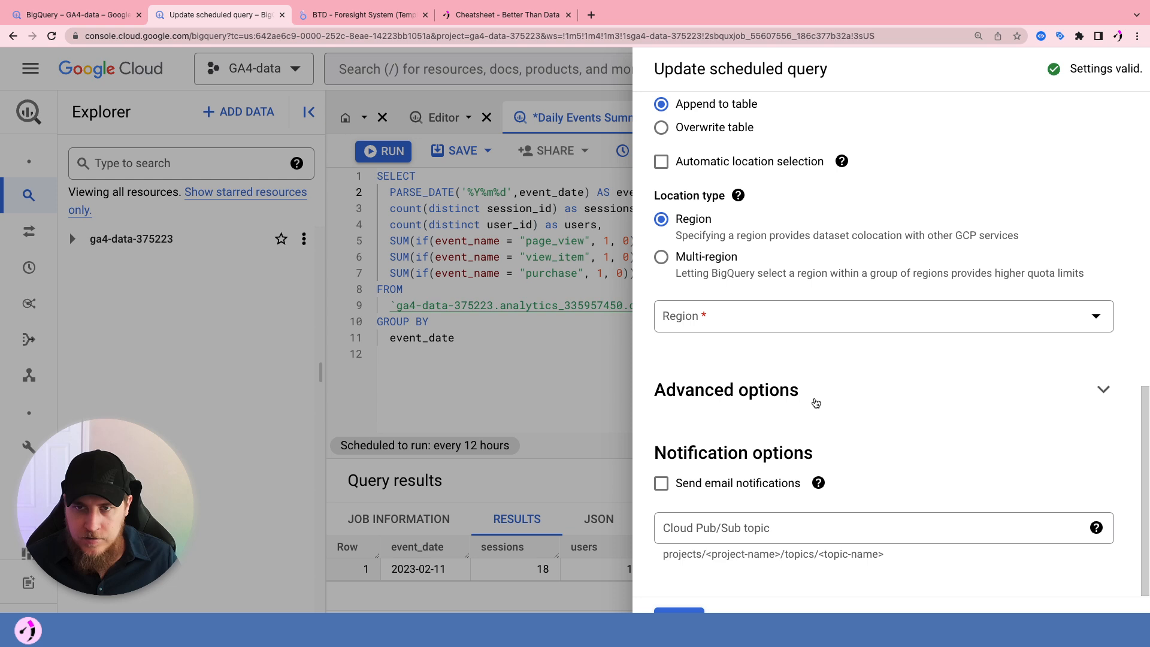
{"action": "scroll", "coordinate": [816, 403], "scroll_direction": "up", "scroll_amount": 3}
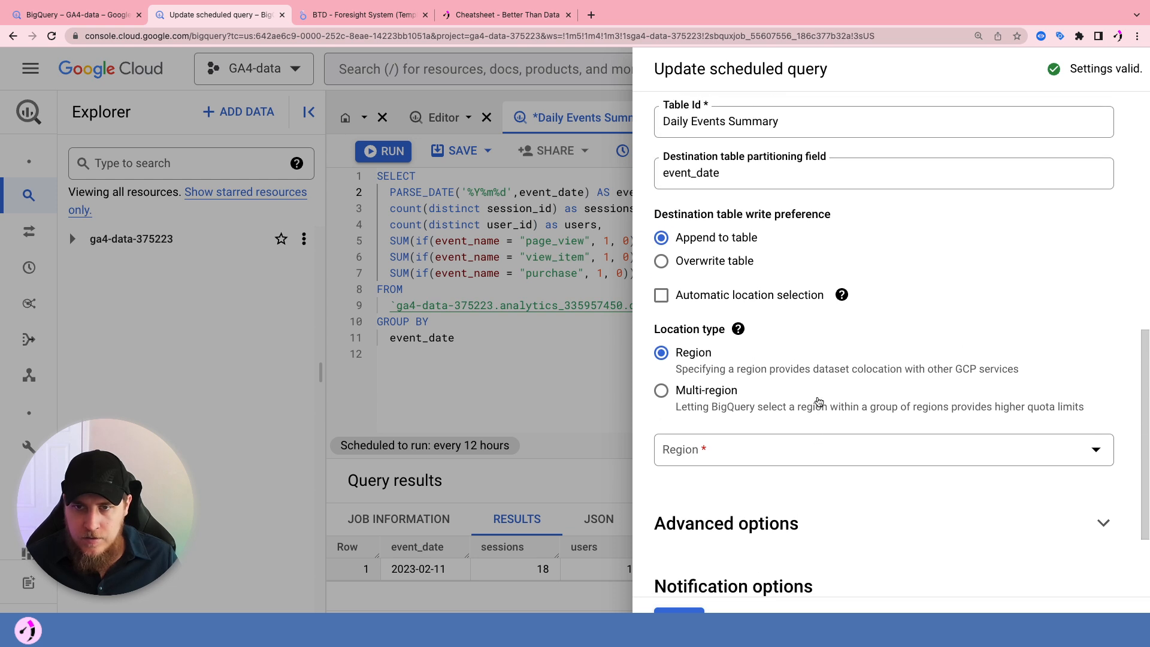
{"action": "scroll", "coordinate": [818, 402], "scroll_direction": "up", "scroll_amount": 3}
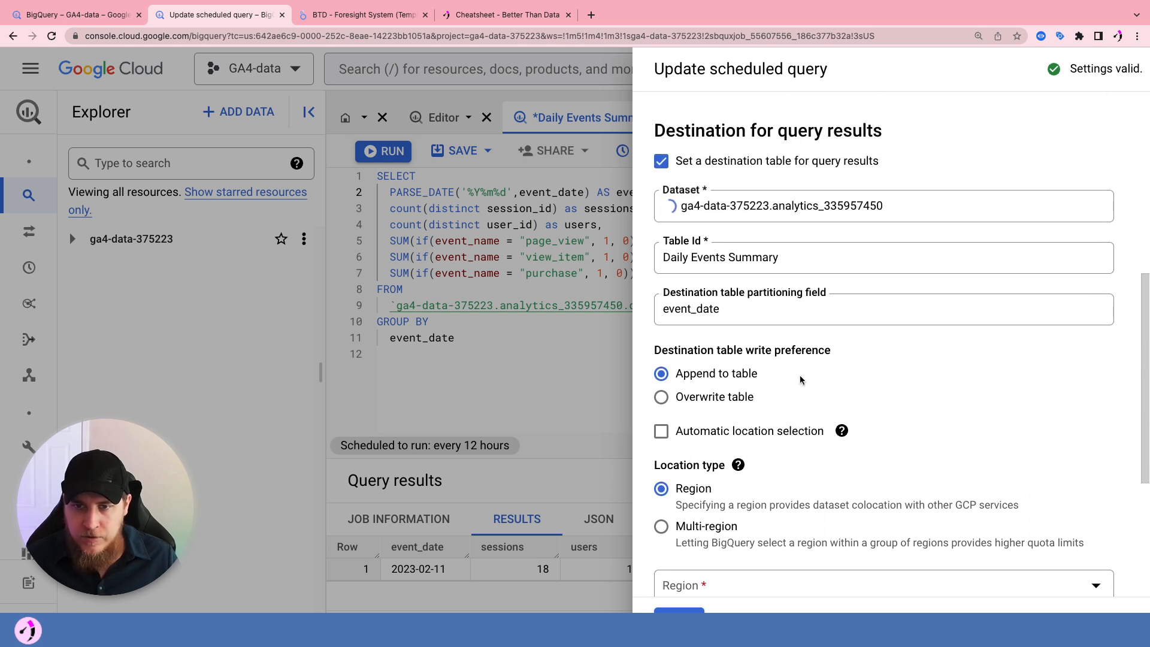
{"action": "left_click", "coordinate": [726, 398]}
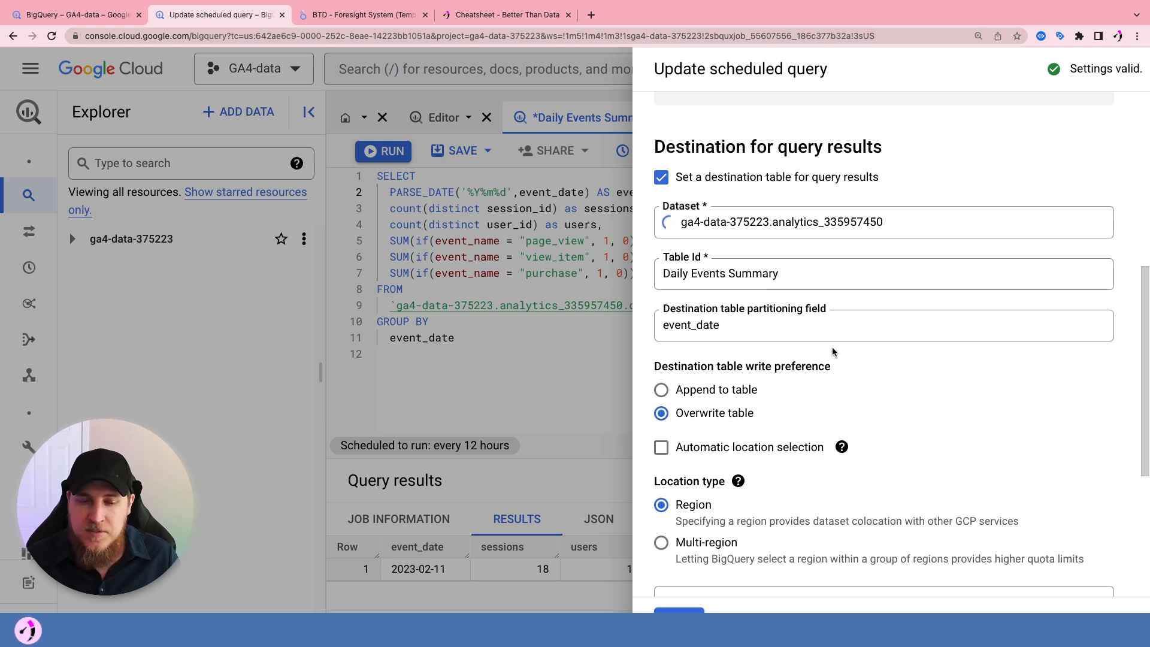
{"action": "scroll", "coordinate": [774, 302], "scroll_direction": "down", "scroll_amount": 1}
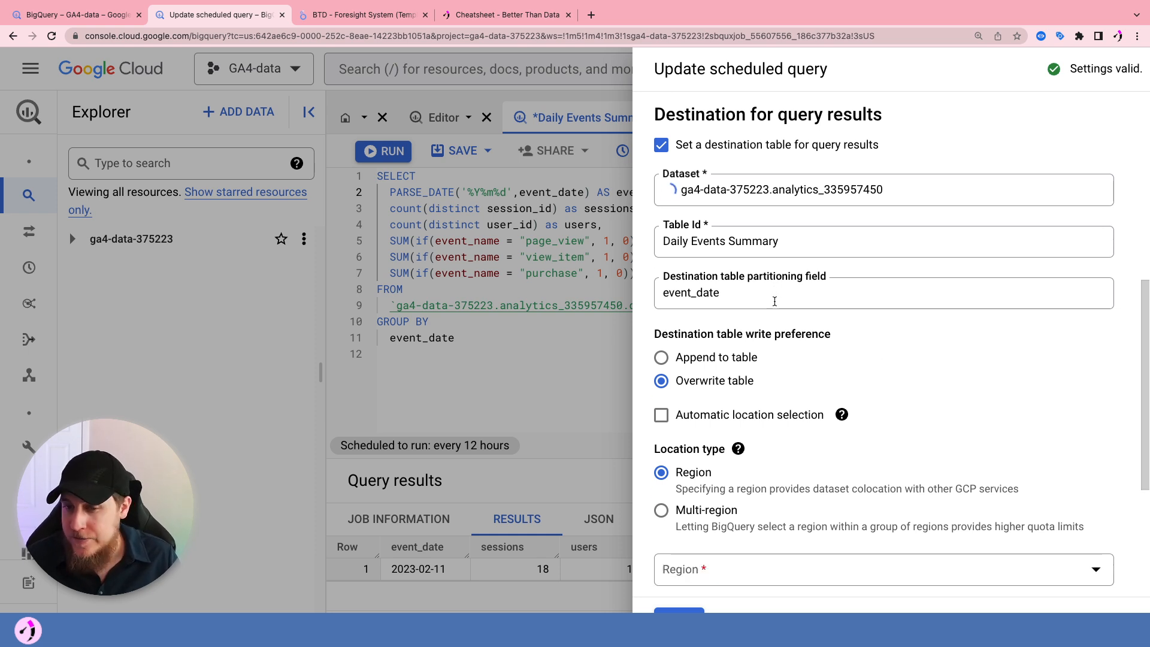
Save the scheduled query update, refresh the scheduled queries list and open the run history of Daily Events Summary
{"action": "scroll", "coordinate": [774, 303], "scroll_direction": "down", "scroll_amount": 1}
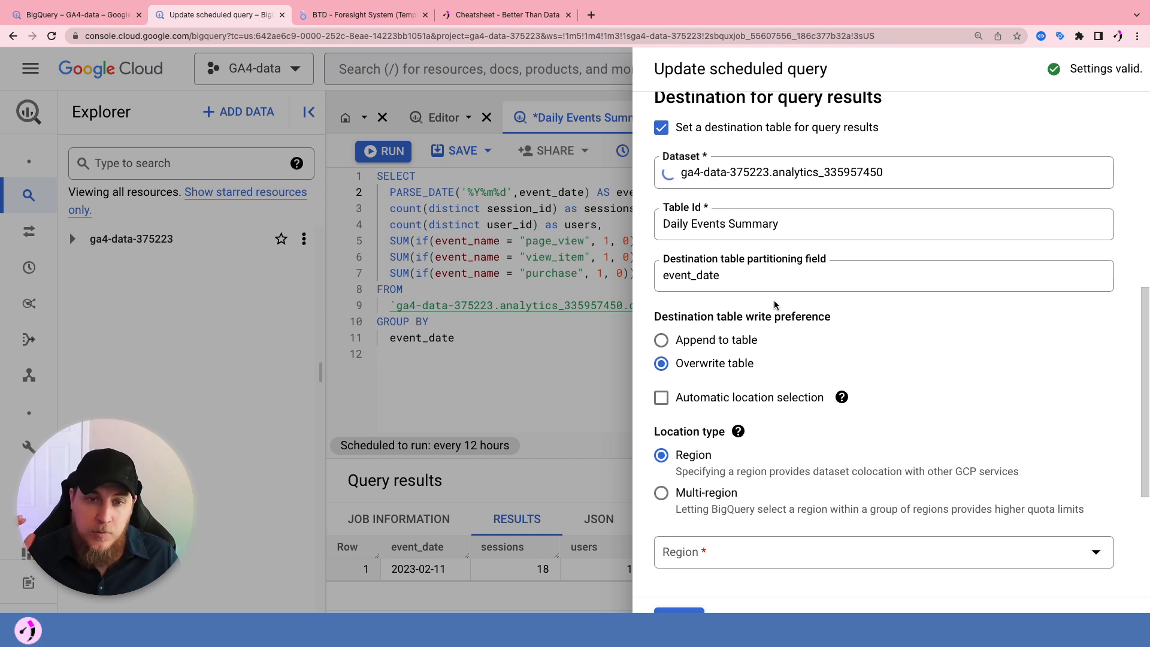
{"action": "scroll", "coordinate": [773, 282], "scroll_direction": "down", "scroll_amount": 5}
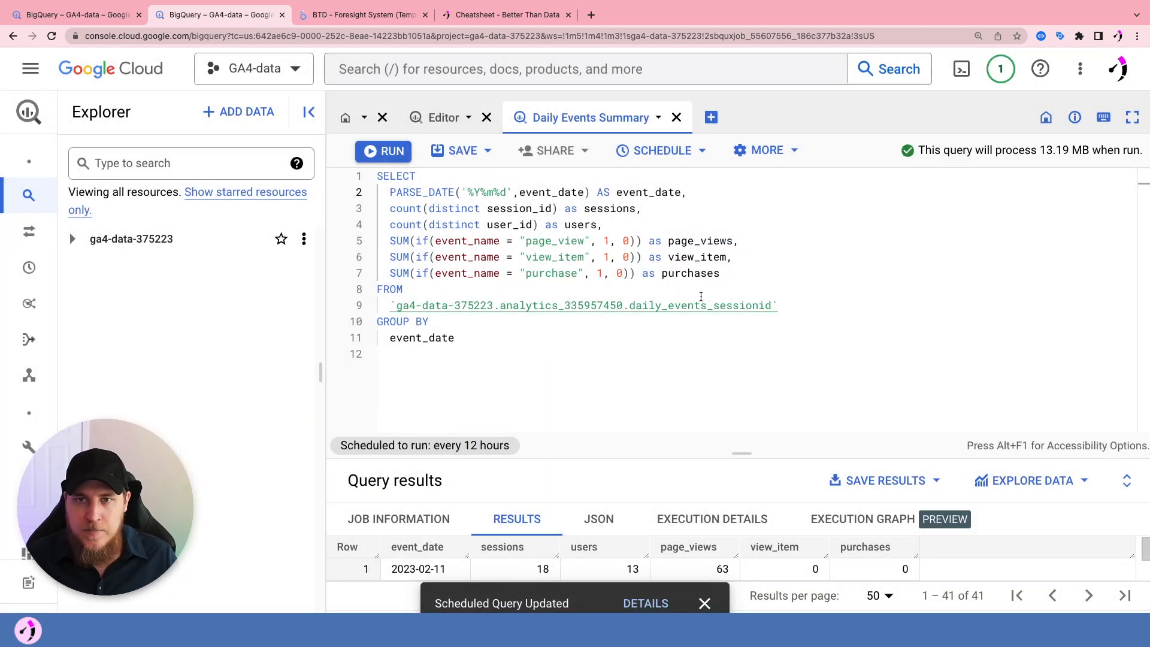
{"action": "mouse_move", "coordinate": [123, 236]}
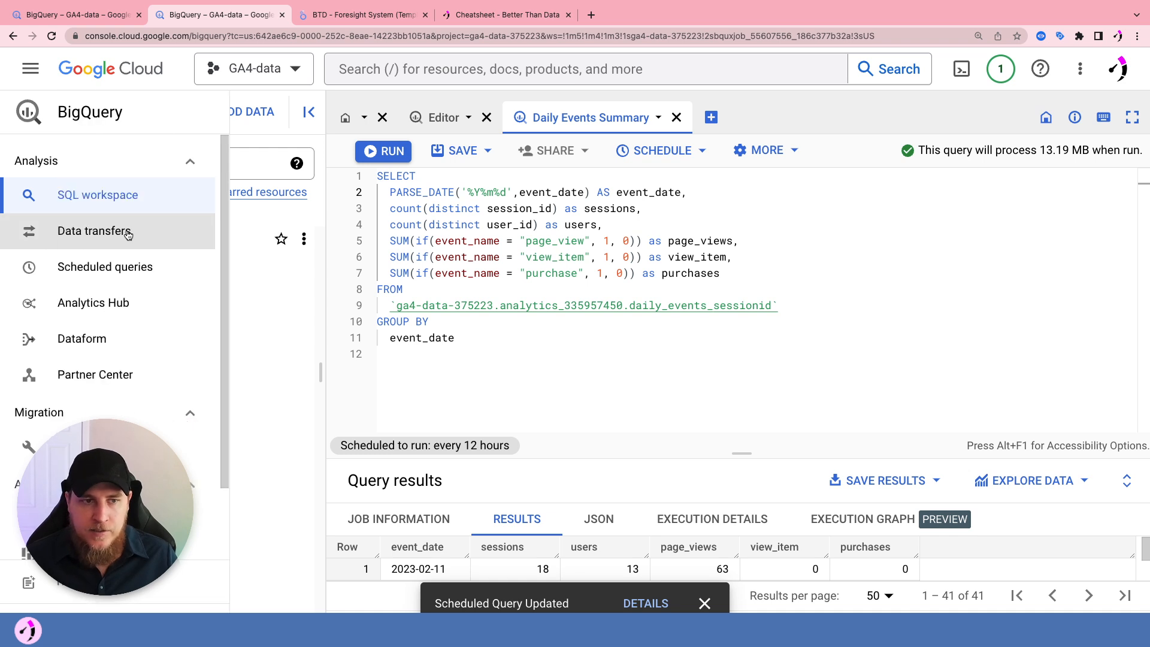
{"action": "left_click", "coordinate": [105, 268]}
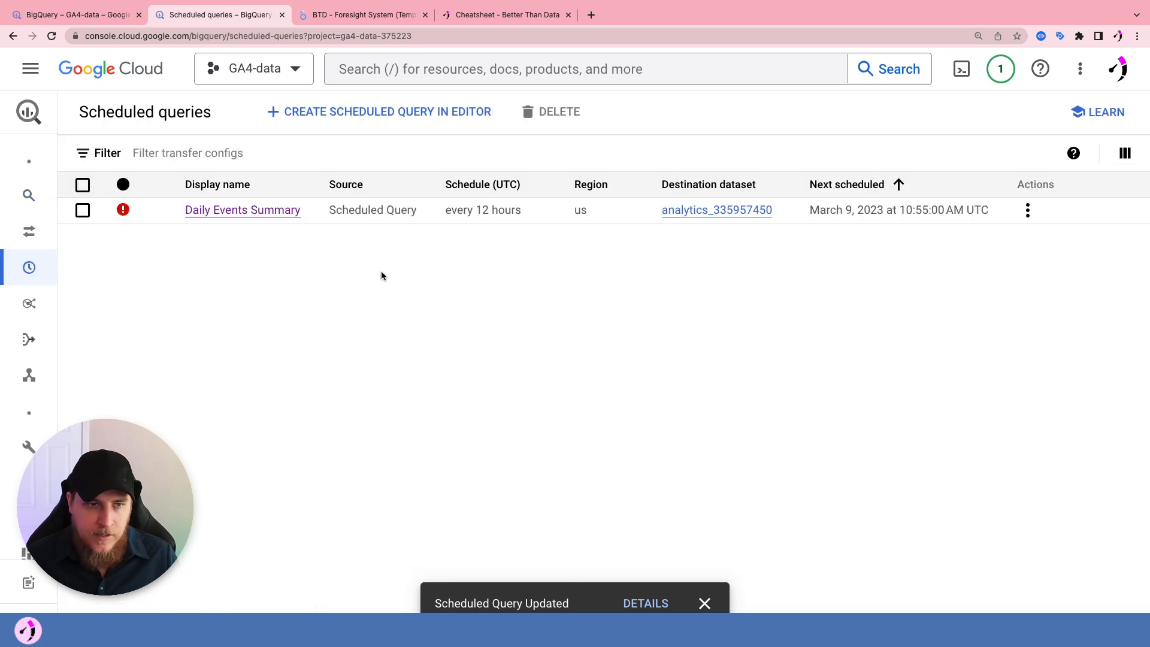
{"action": "left_click", "coordinate": [51, 35]}
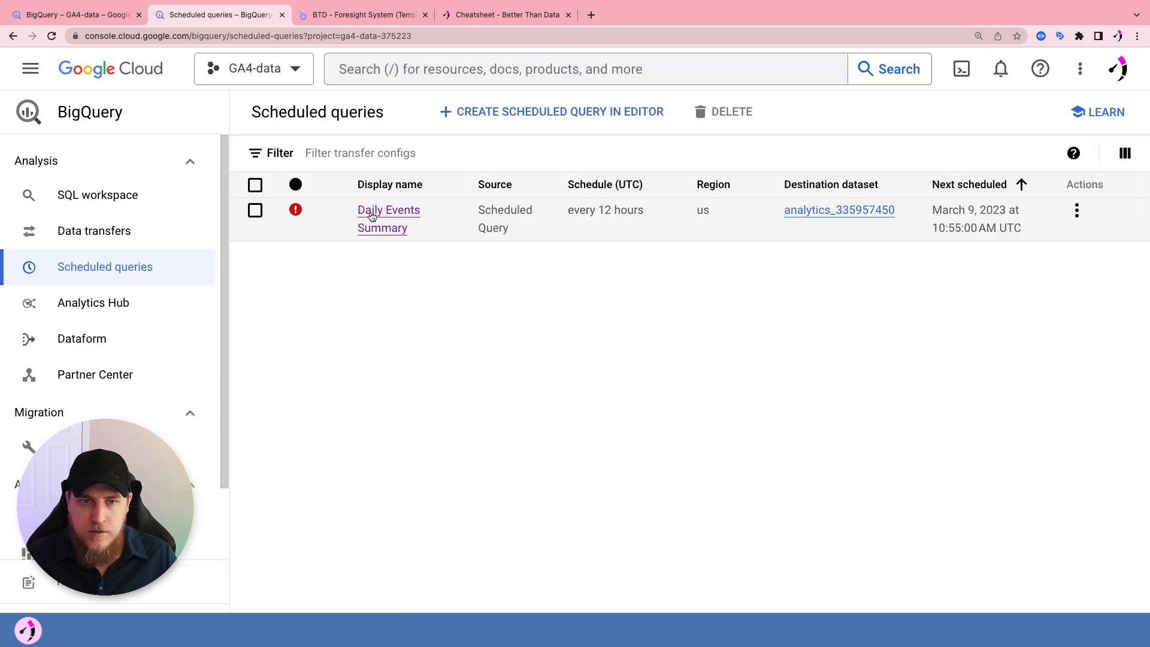
{"action": "left_click", "coordinate": [375, 211]}
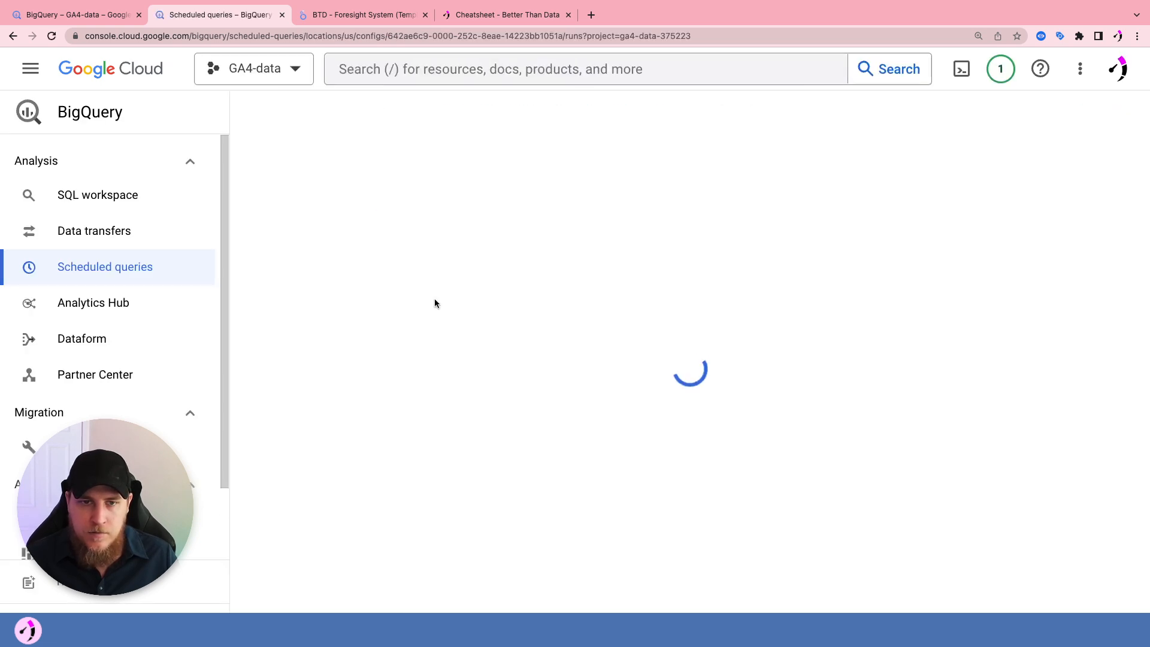
Schedule a one-time backfill run of Daily Events Summary and refresh its run history to check the status
{"action": "mouse_move", "coordinate": [399, 292]}
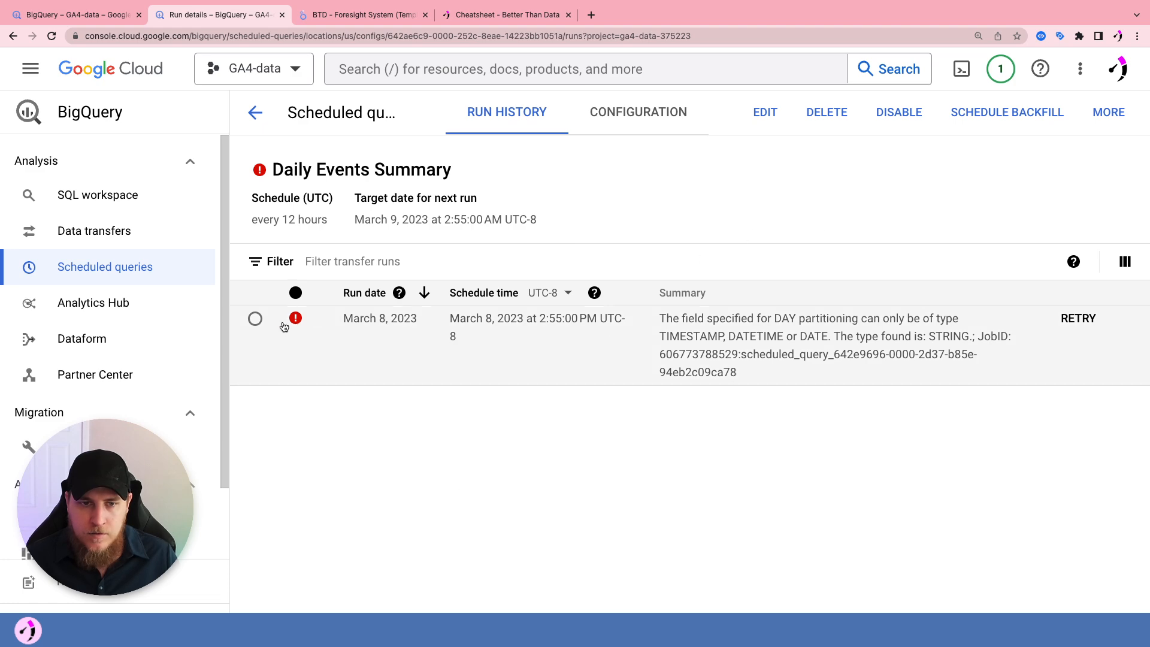
{"action": "left_click", "coordinate": [1016, 123]}
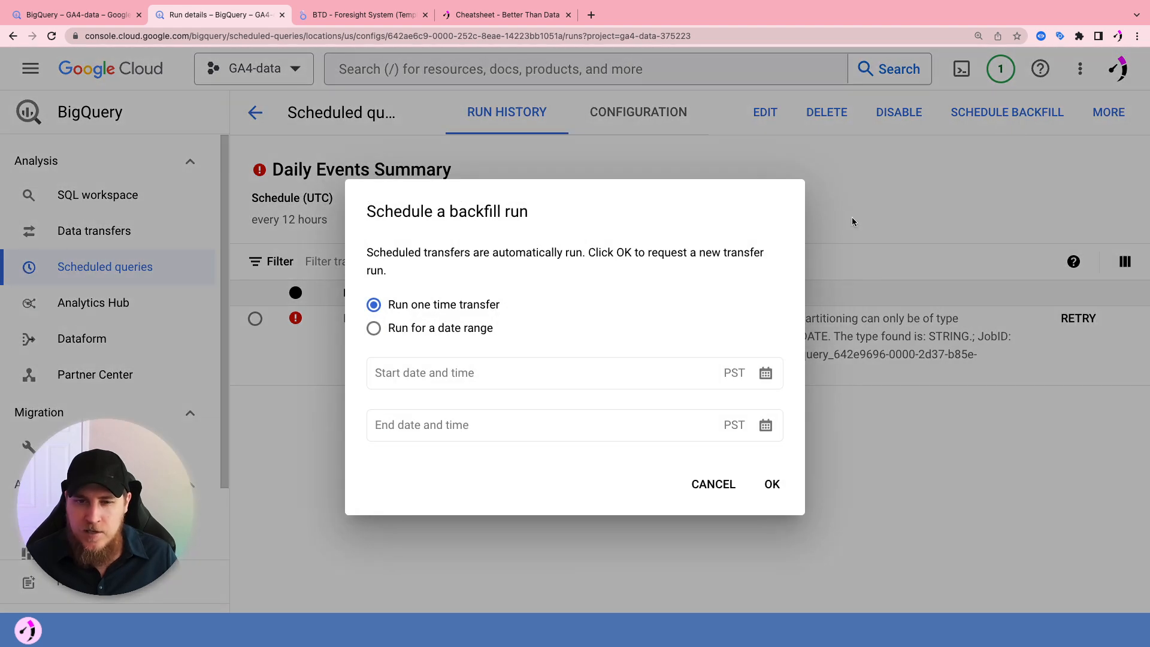
{"action": "left_click", "coordinate": [772, 484]}
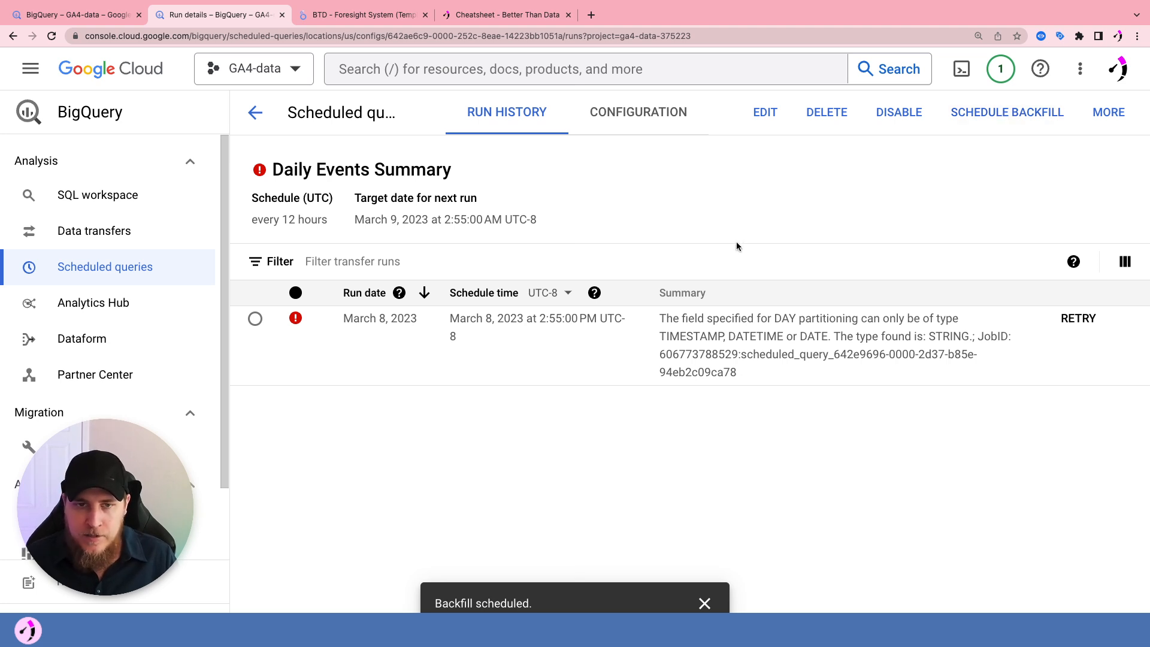
{"action": "left_click", "coordinate": [48, 42]}
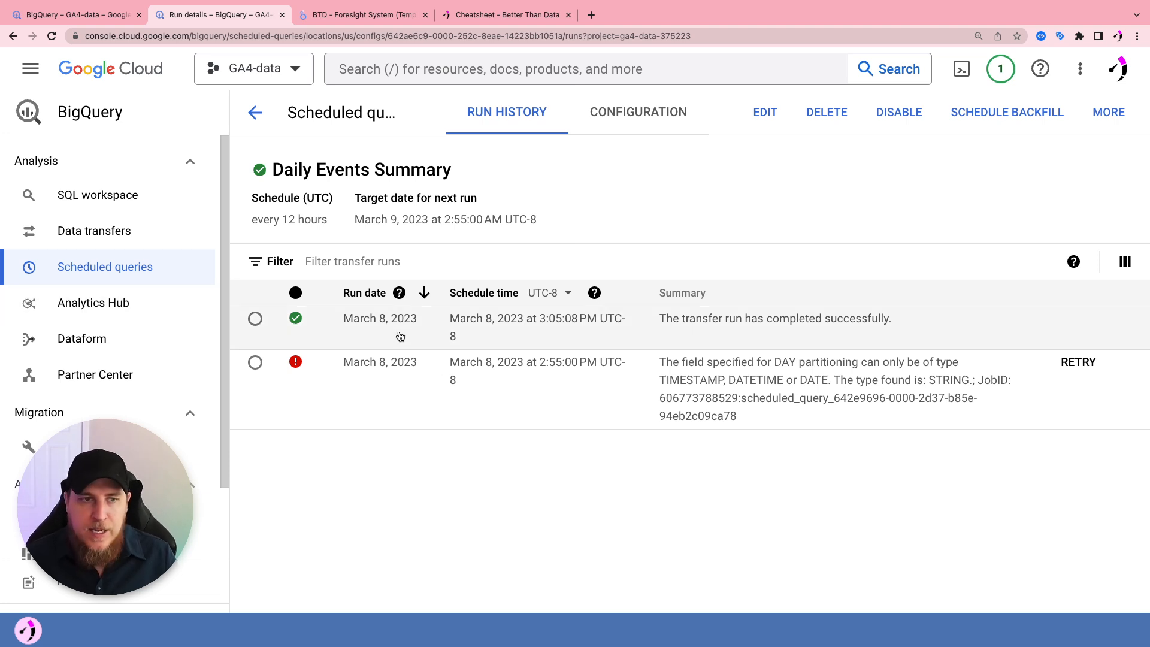
Open the Daily Events Summary table in the analytics_335957450 dataset and examine its schema and partitioning notice
{"action": "left_click", "coordinate": [137, 210]}
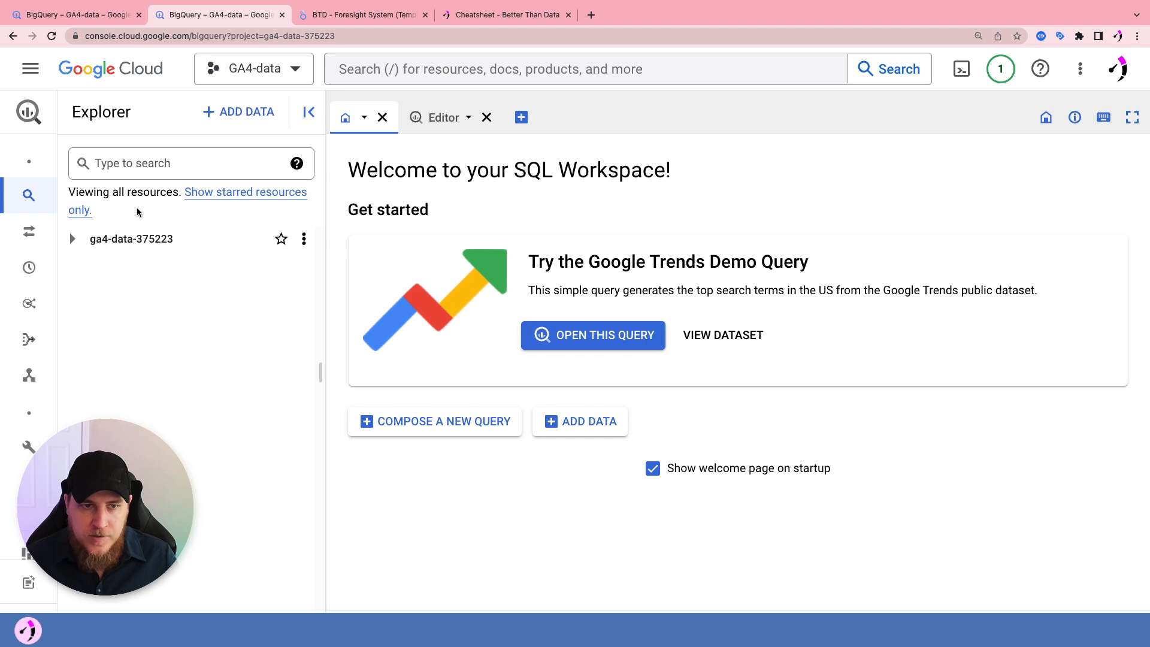
{"action": "left_click", "coordinate": [72, 239]}
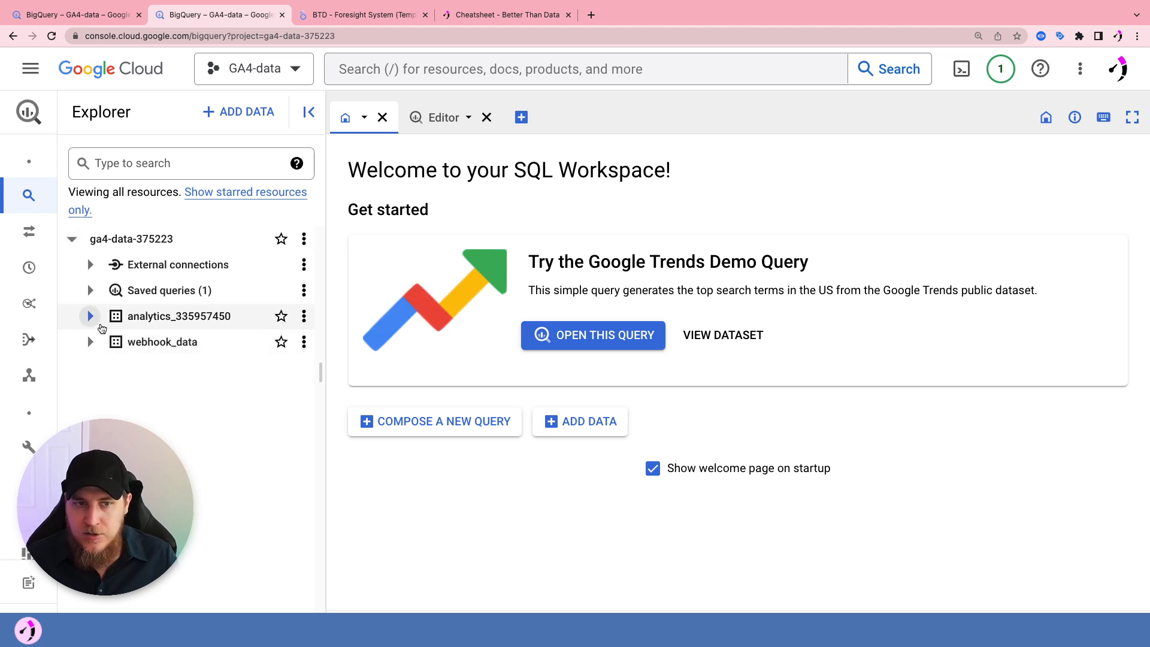
{"action": "left_click", "coordinate": [90, 317]}
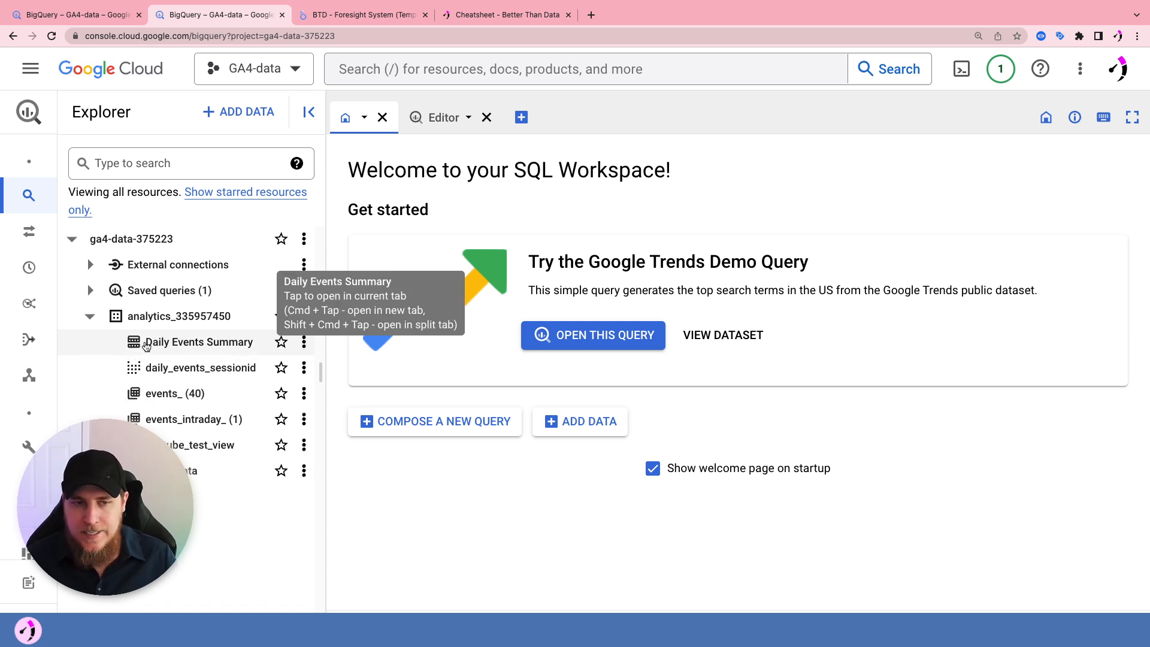
{"action": "left_click", "coordinate": [147, 344]}
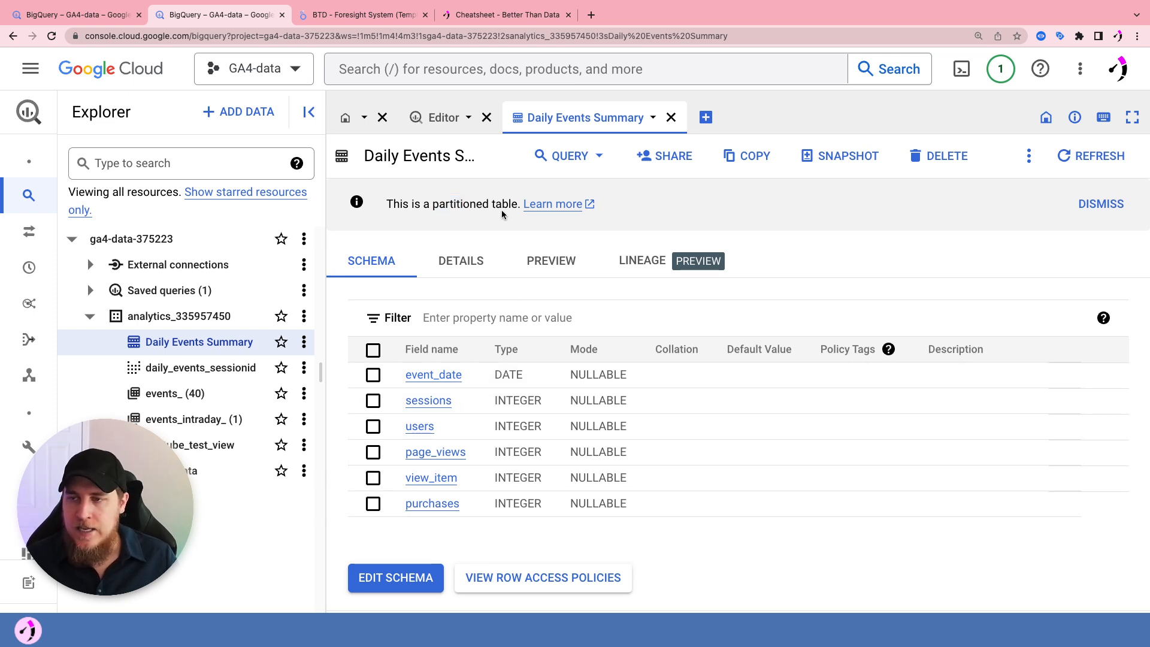
{"action": "left_click_drag", "start_coordinate": [486, 211], "coordinate": [459, 209]}
{"action": "left_click", "coordinate": [458, 209]}
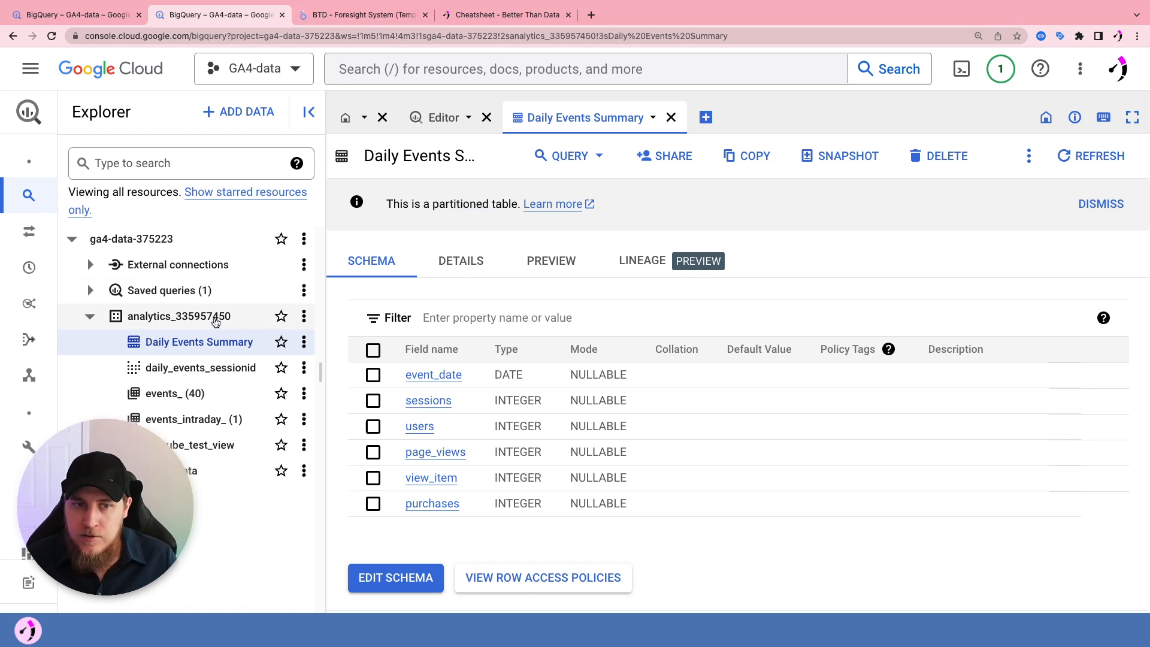
Switch to the BTD - Foresight System (Template) report in Looker Studio and start adding a data source
{"action": "left_click", "coordinate": [369, 17]}
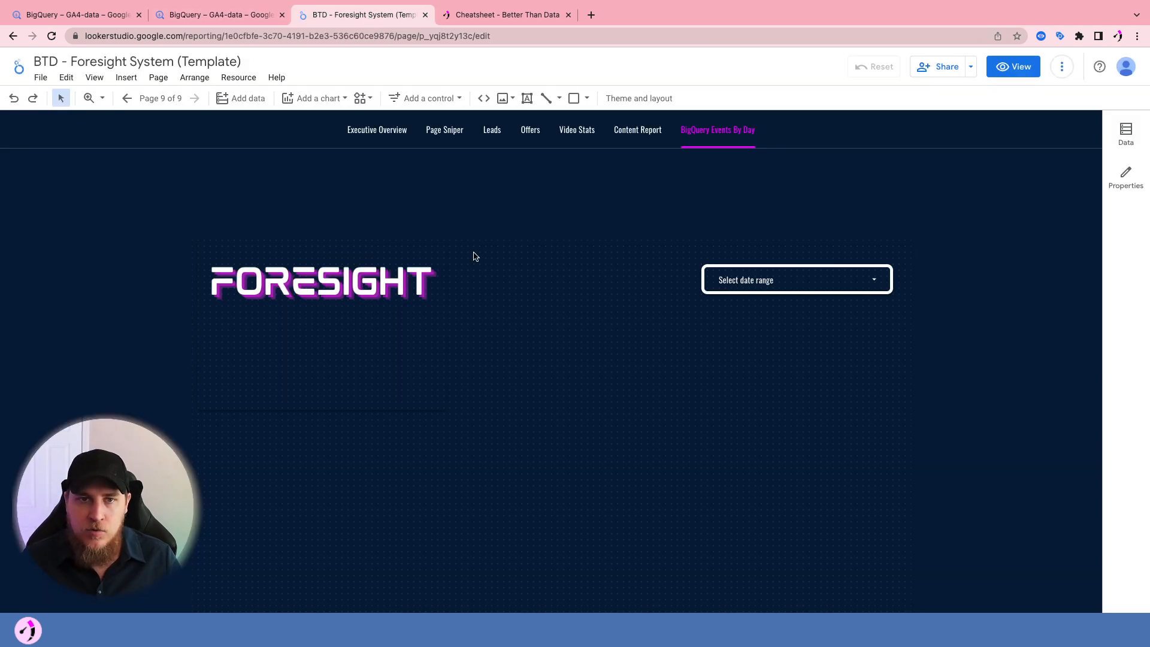
{"action": "left_click", "coordinate": [235, 78]}
{"action": "left_click", "coordinate": [288, 100]}
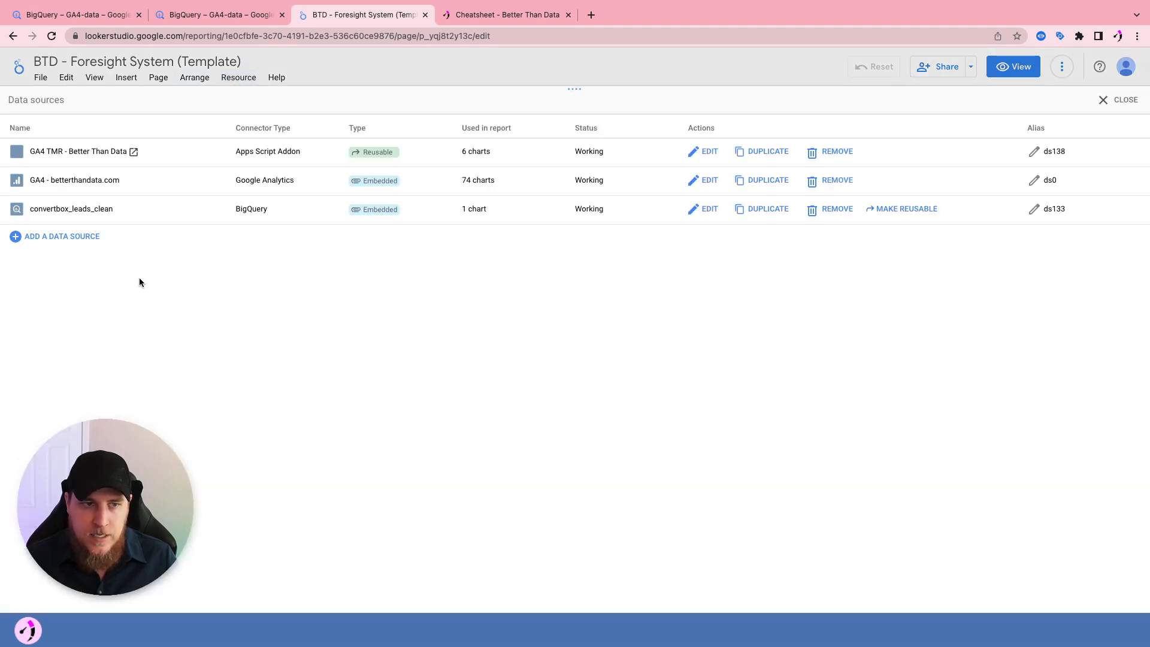
{"action": "left_click", "coordinate": [63, 242]}
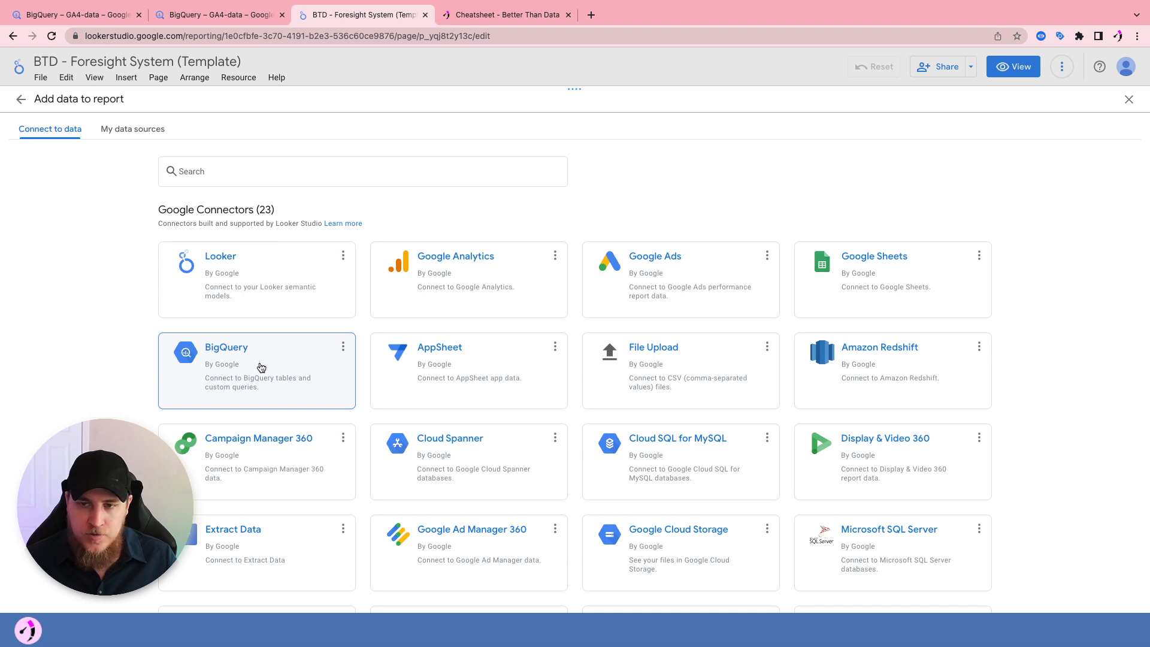
Connect BigQuery's Daily Events Summary table from GA4-data, analytics_335957450, using event_date as the date range dimension, and add it to the report
{"action": "left_click", "coordinate": [261, 368]}
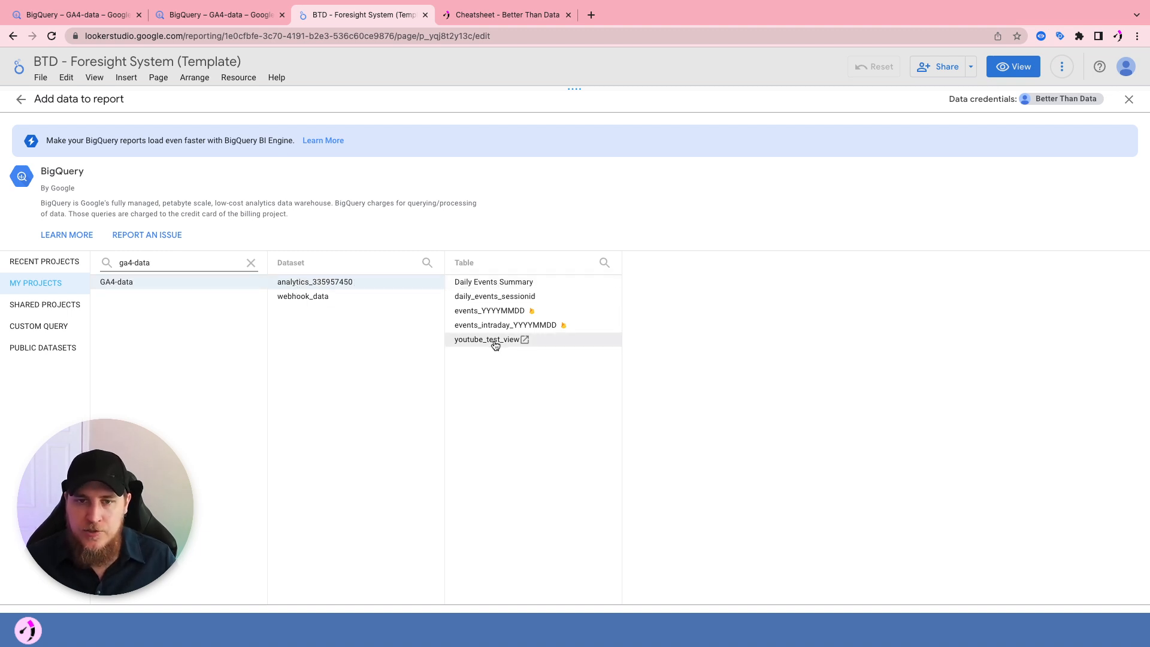
{"action": "left_click", "coordinate": [488, 285]}
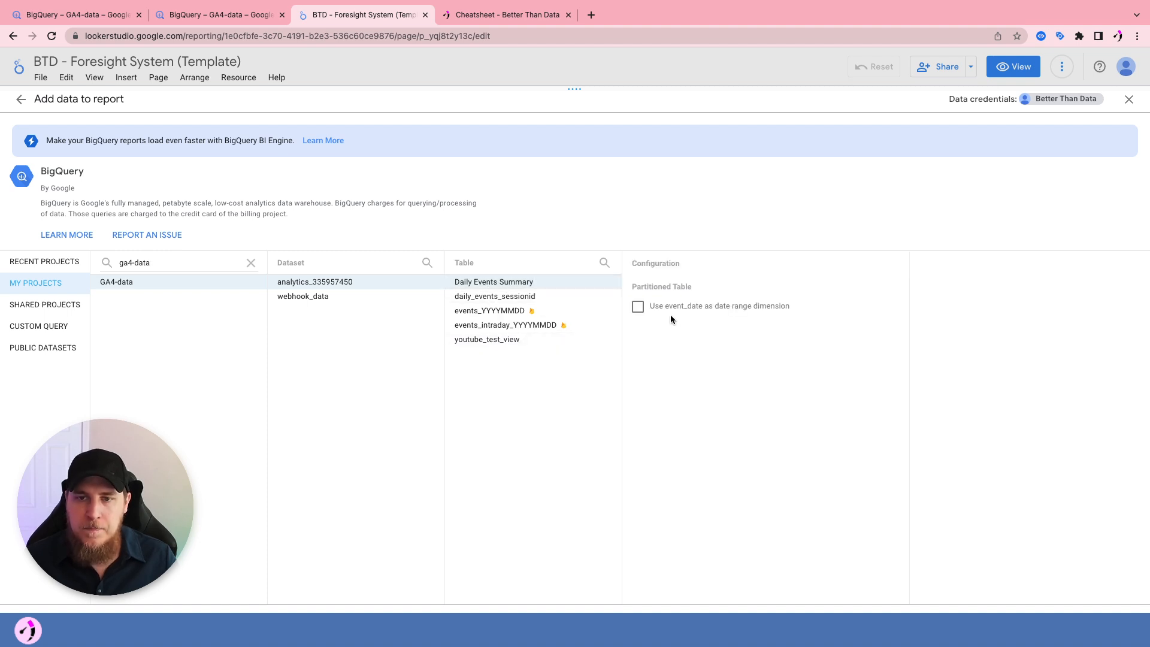
{"action": "left_click", "coordinate": [637, 316]}
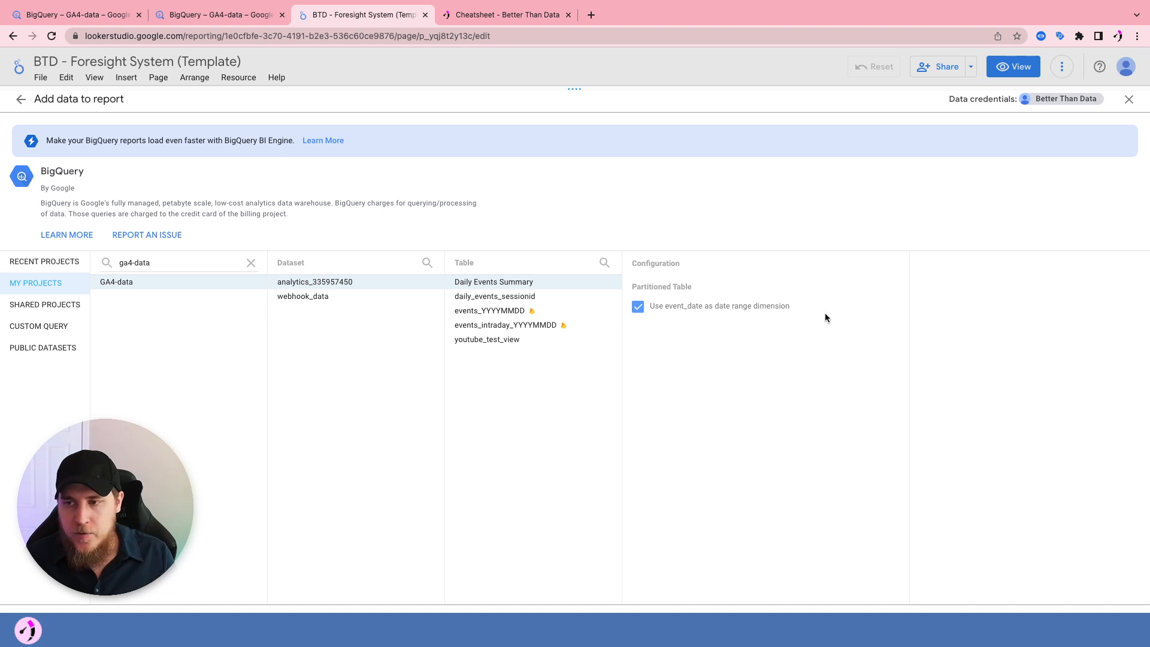
{"action": "left_click", "coordinate": [1072, 589]}
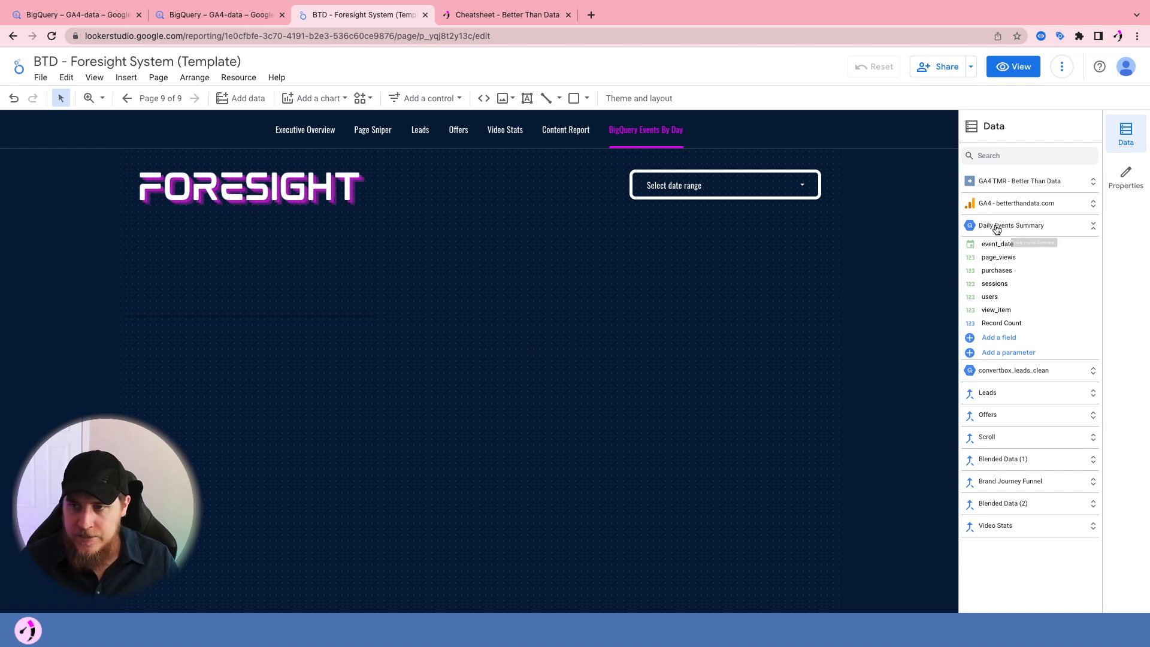
Insert a time series chart of event_date from Daily Events Summary on the page, with event_date also as breakdown dimension
{"action": "left_click_drag", "start_coordinate": [957, 249], "coordinate": [367, 385]}
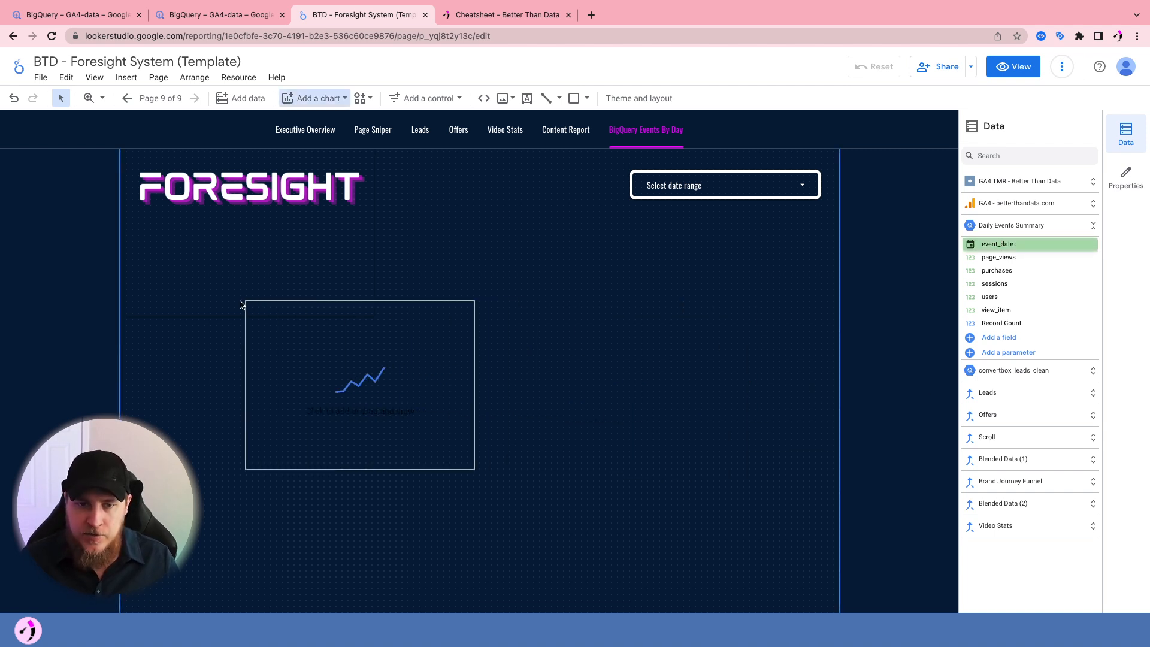
{"action": "left_click", "coordinate": [865, 321]}
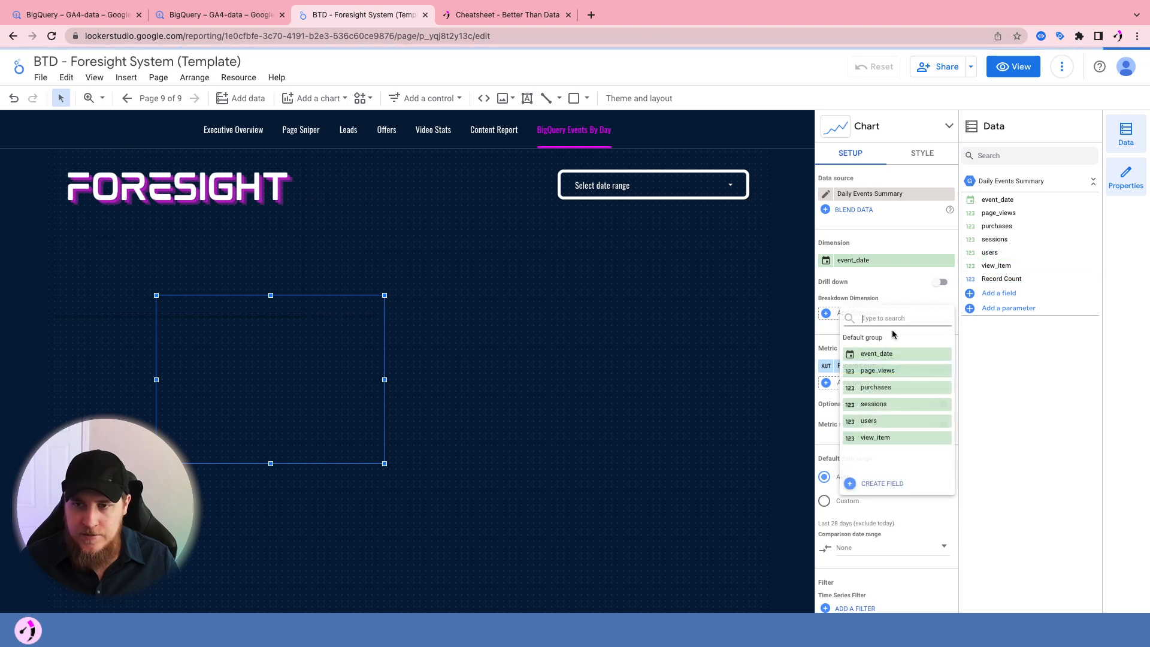
{"action": "left_click", "coordinate": [858, 313]}
{"action": "left_click", "coordinate": [857, 315]}
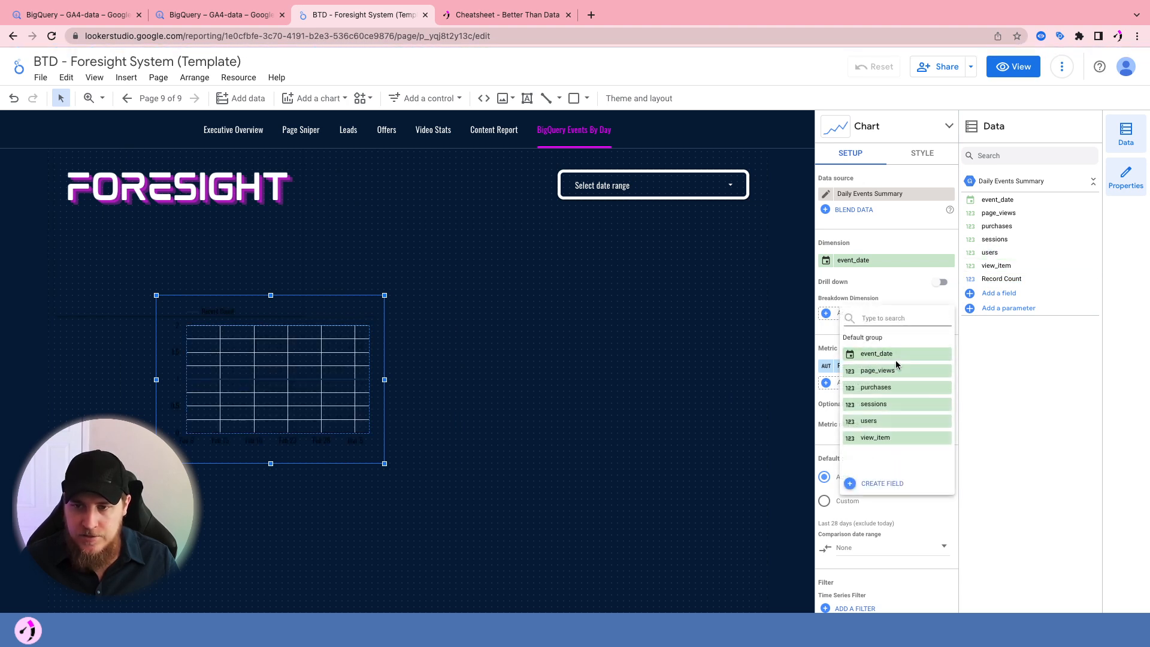
{"action": "left_click", "coordinate": [896, 360]}
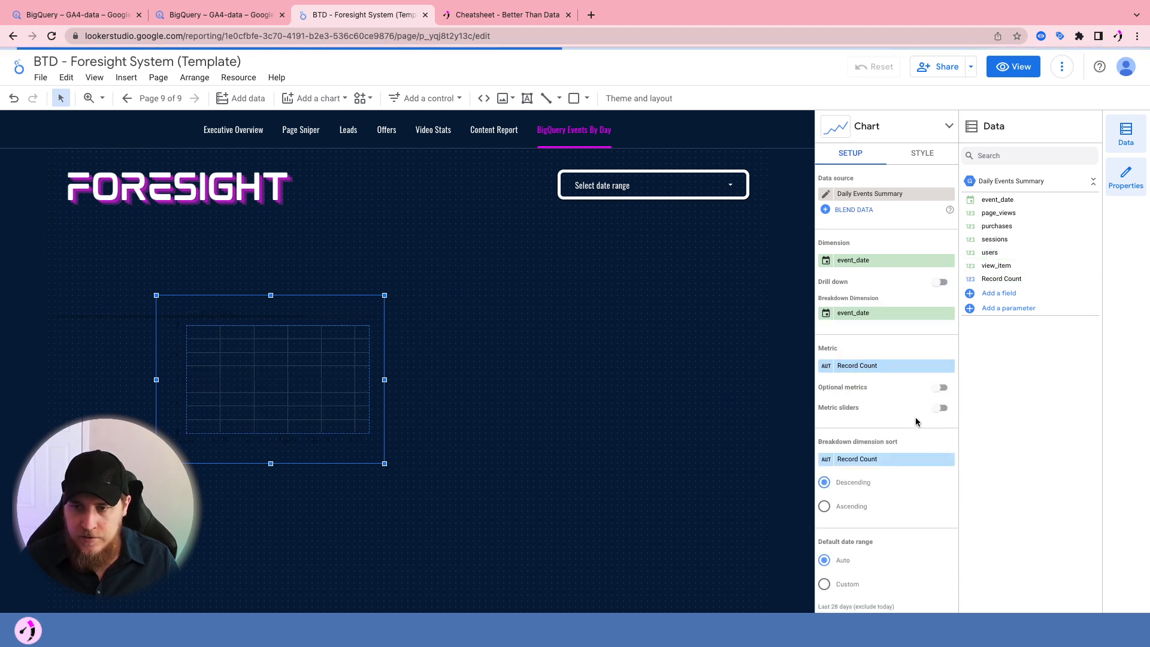
Convert the time series chart into a table and remove its second event_date dimension
{"action": "left_click", "coordinate": [878, 366]}
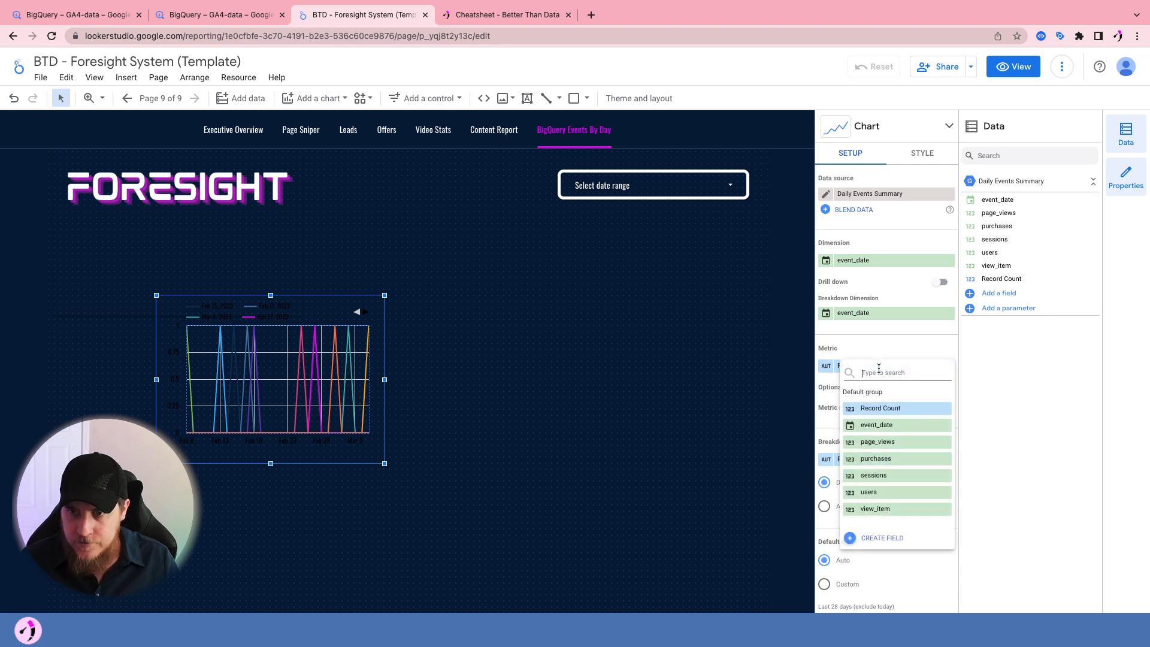
{"action": "left_click", "coordinate": [887, 134]}
{"action": "left_click", "coordinate": [829, 146]}
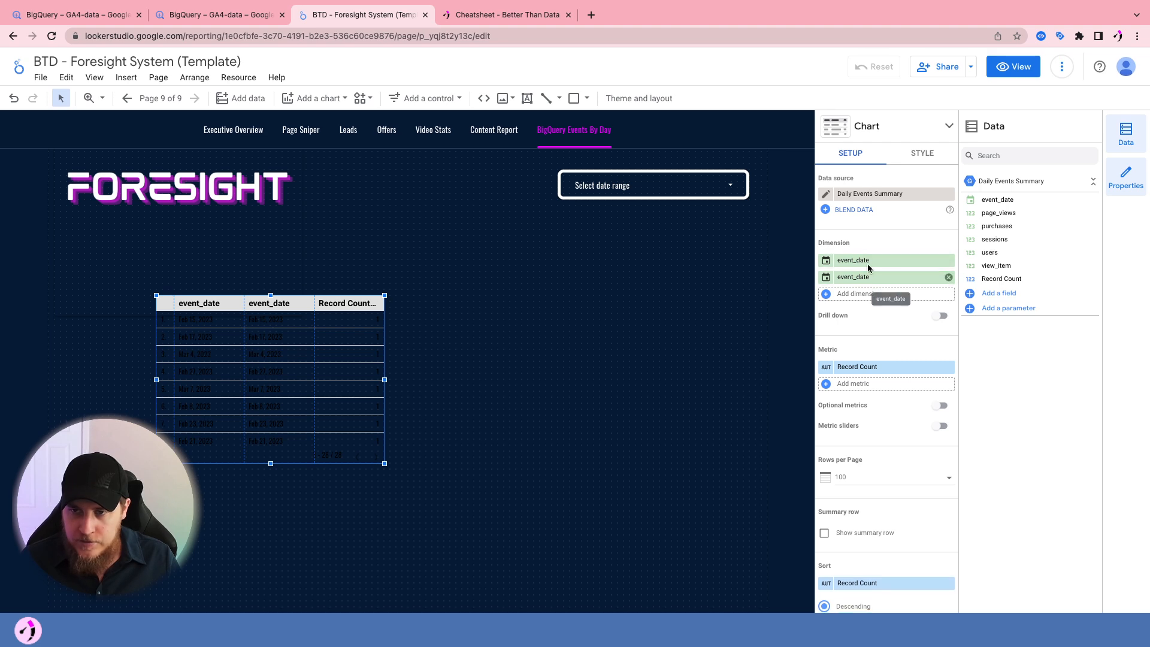
{"action": "left_click", "coordinate": [949, 278]}
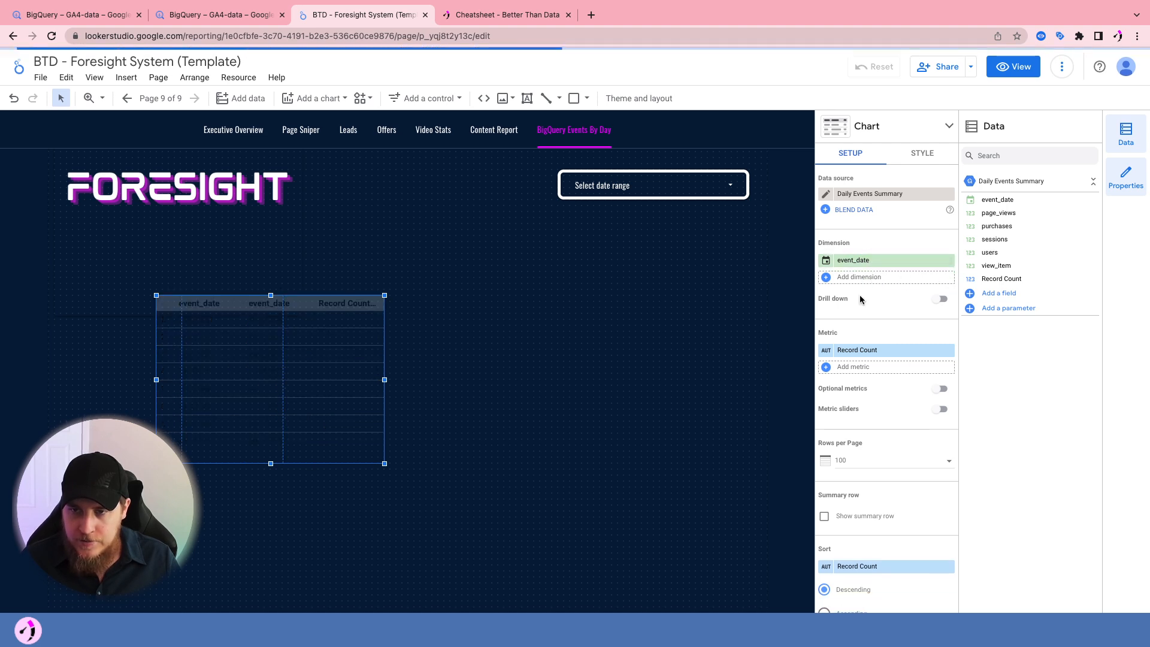
Replace the table's Record Count metric with page_views and add purchases, sessions, users and view_item as further metrics
{"action": "left_click", "coordinate": [860, 350]}
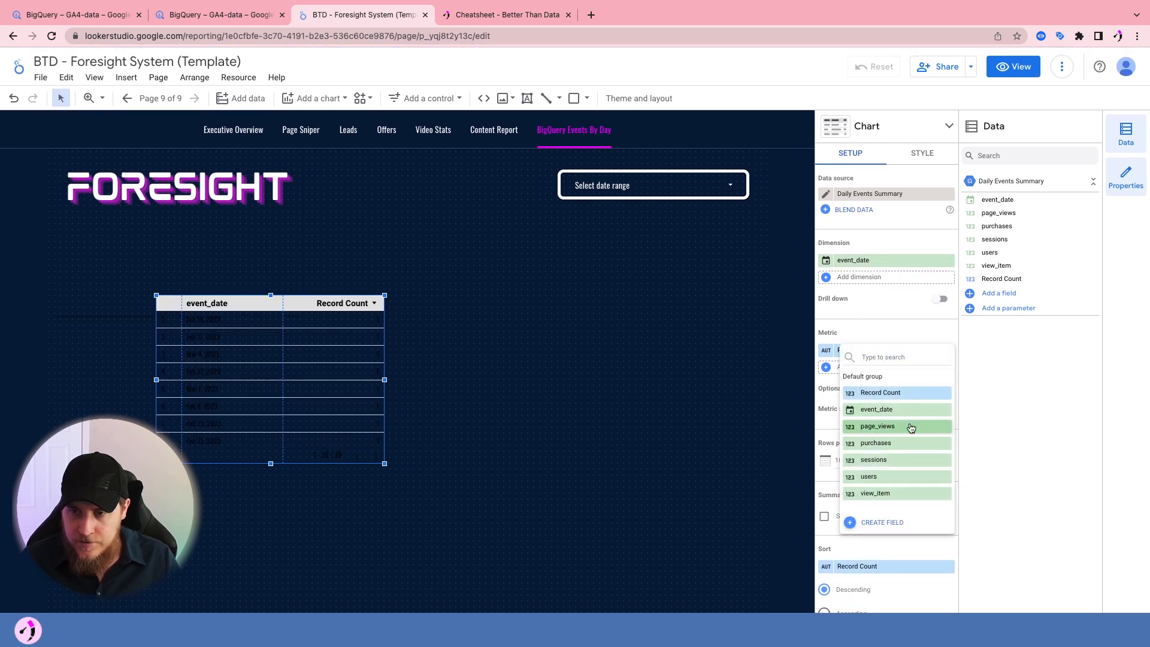
{"action": "left_click", "coordinate": [905, 427]}
{"action": "left_click", "coordinate": [896, 367]}
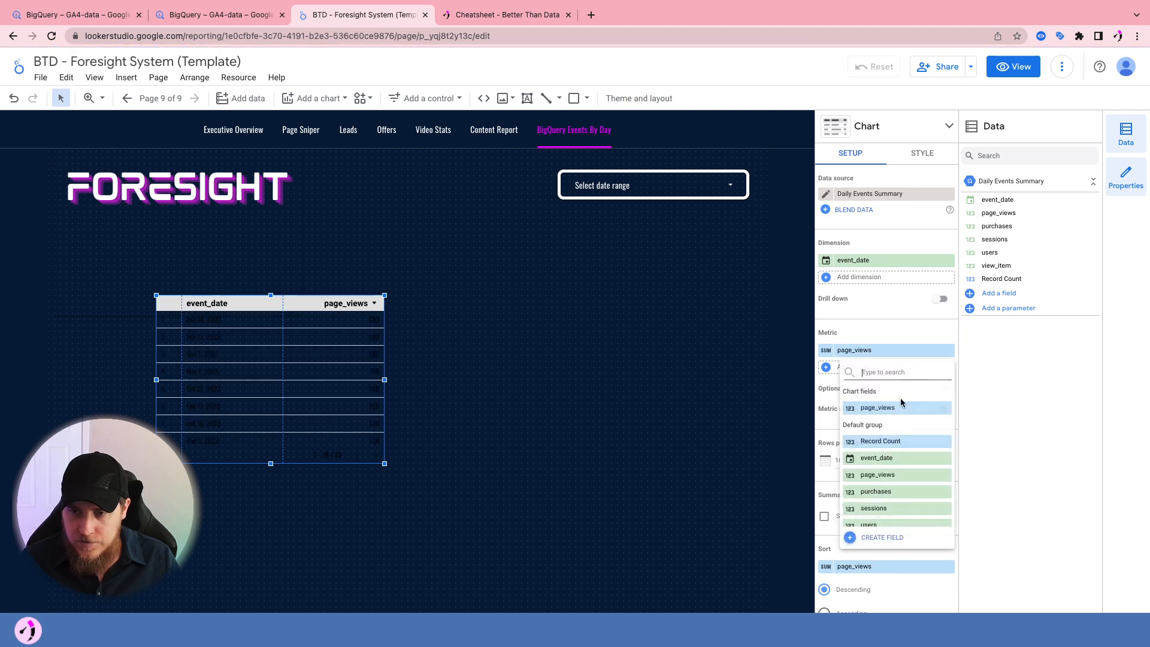
{"action": "left_click", "coordinate": [899, 491]}
{"action": "left_click", "coordinate": [874, 384]}
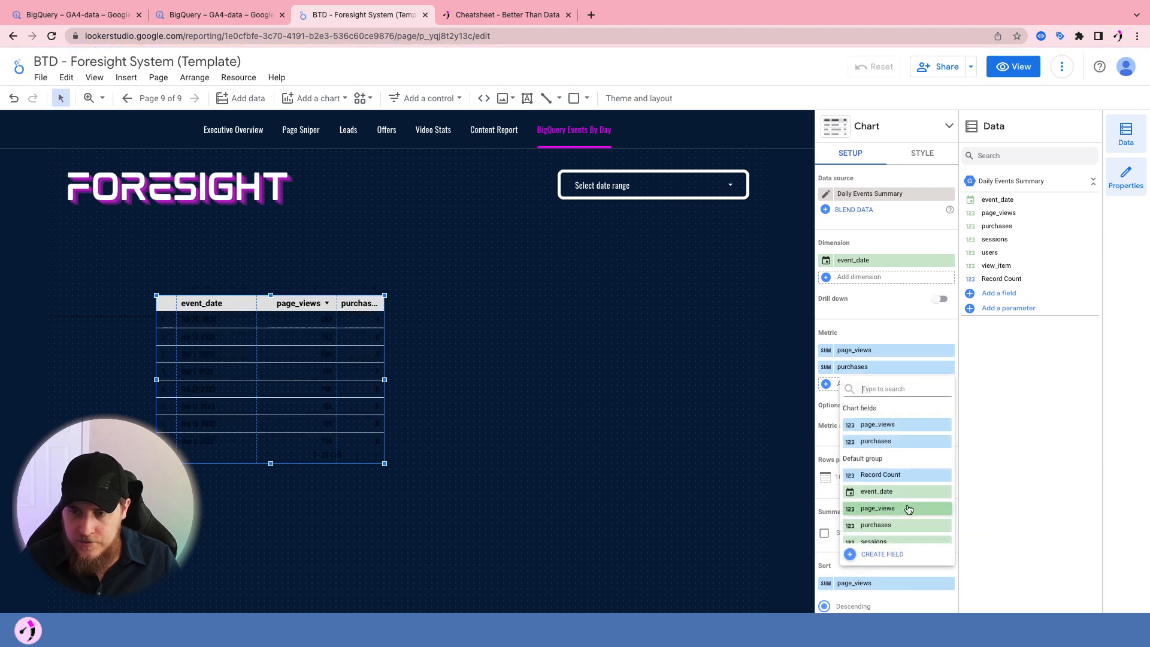
{"action": "left_click", "coordinate": [891, 535]}
{"action": "left_click", "coordinate": [892, 401]}
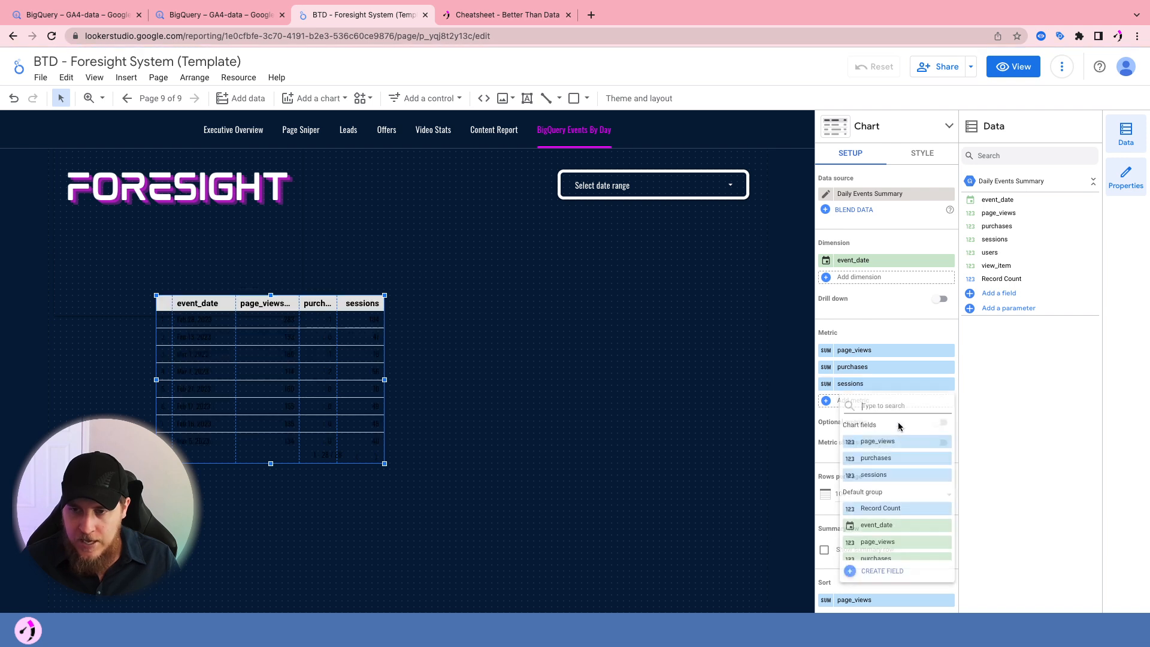
{"action": "left_click", "coordinate": [886, 535]}
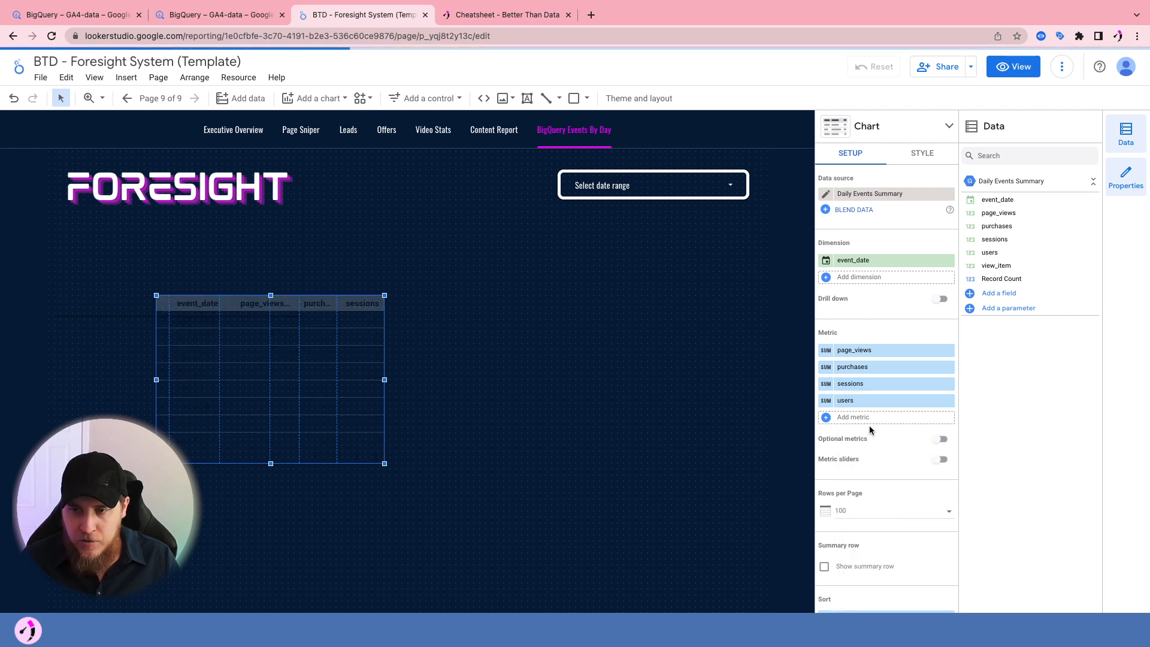
{"action": "left_click", "coordinate": [869, 418]}
{"action": "scroll", "coordinate": [893, 539], "scroll_direction": "down", "scroll_amount": 3}
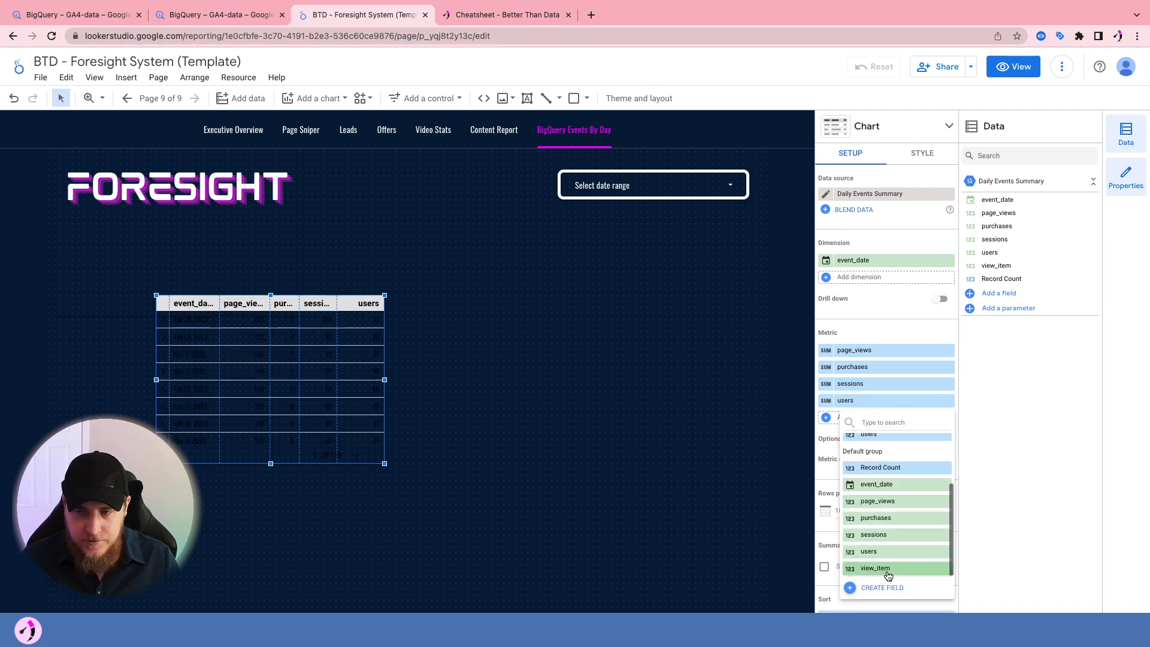
{"action": "left_click", "coordinate": [888, 572]}
Enlarge the table to span most of the page width and extend it upward and downward to fit about 15 rows
{"action": "left_click_drag", "start_coordinate": [384, 380], "coordinate": [738, 380]}
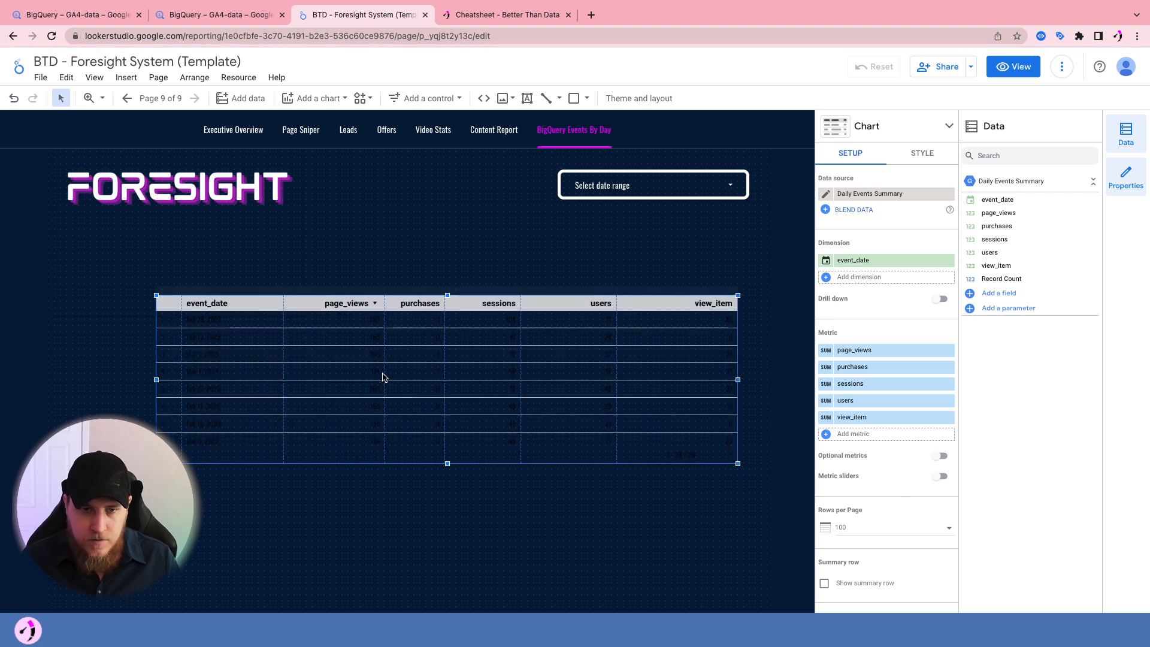
{"action": "left_click_drag", "start_coordinate": [153, 383], "coordinate": [90, 381]}
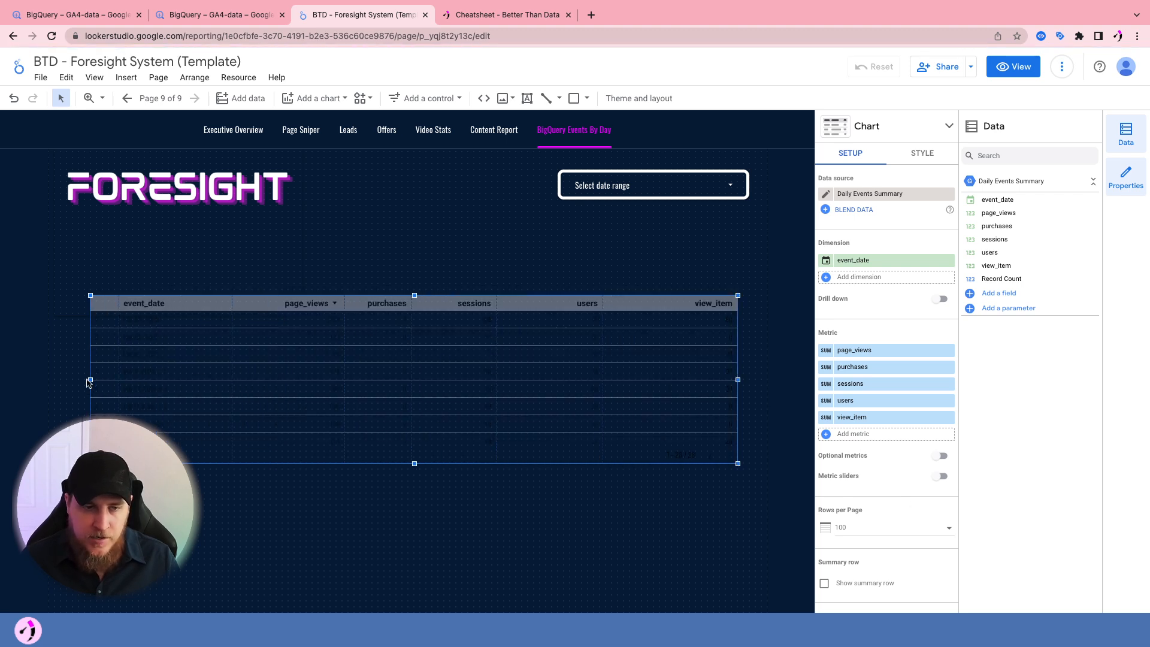
{"action": "left_click_drag", "start_coordinate": [414, 295], "coordinate": [414, 247]}
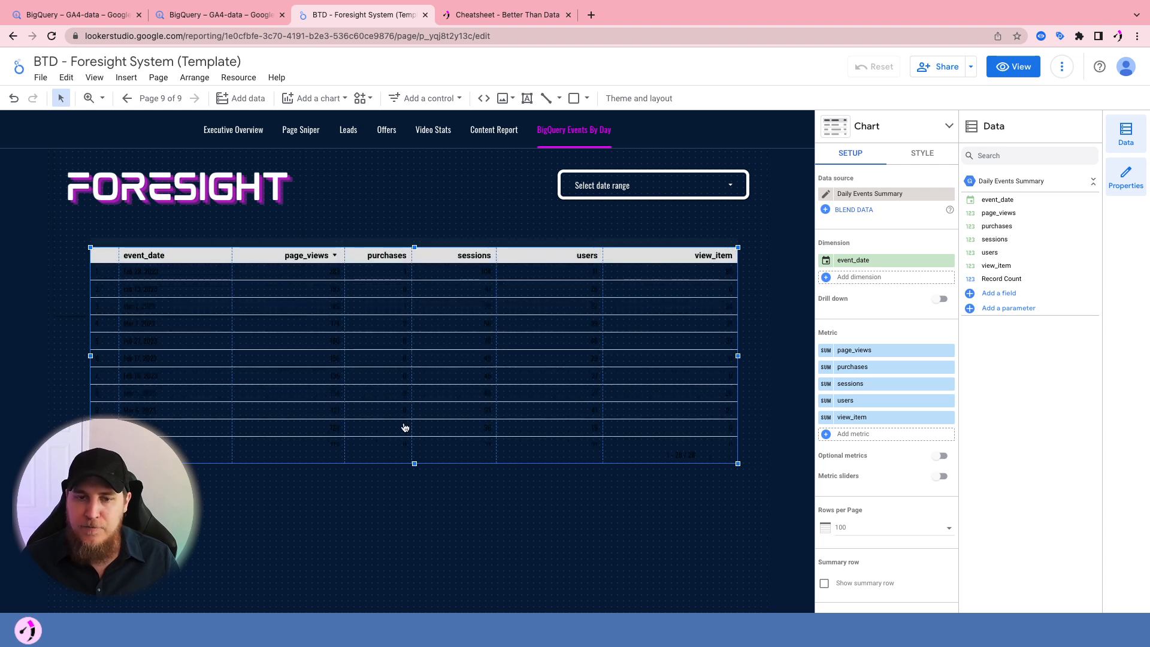
{"action": "left_click_drag", "start_coordinate": [416, 466], "coordinate": [414, 535]}
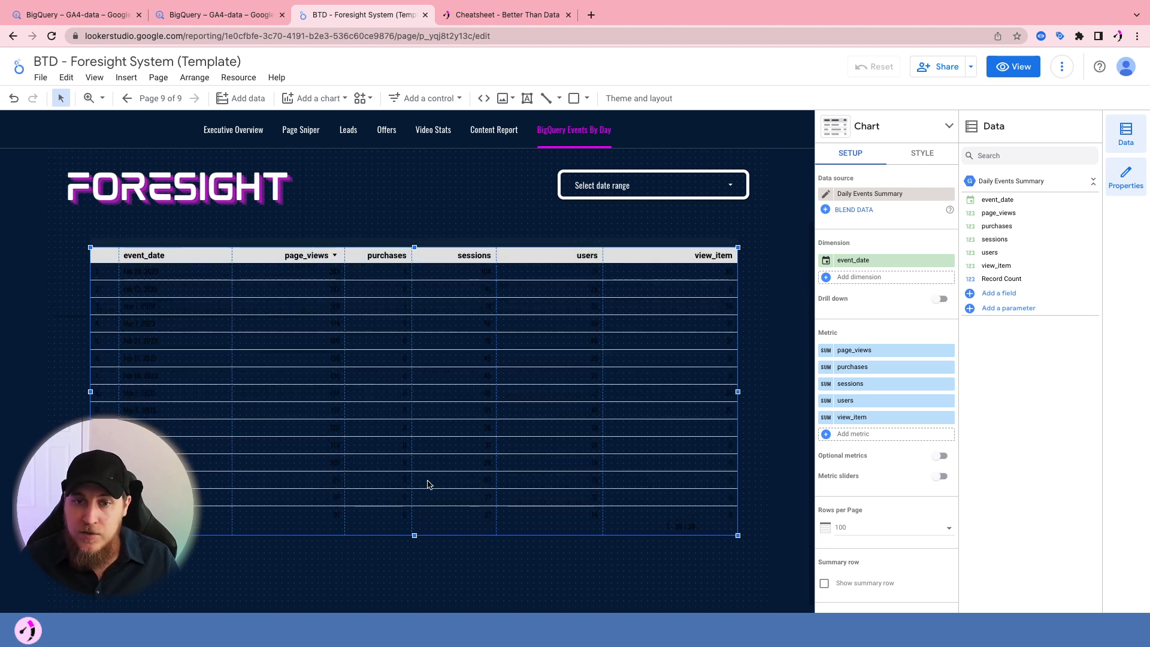
Set the table's background color to white in its background and border style
{"action": "right_click", "coordinate": [453, 250]}
{"action": "left_click", "coordinate": [1000, 157]}
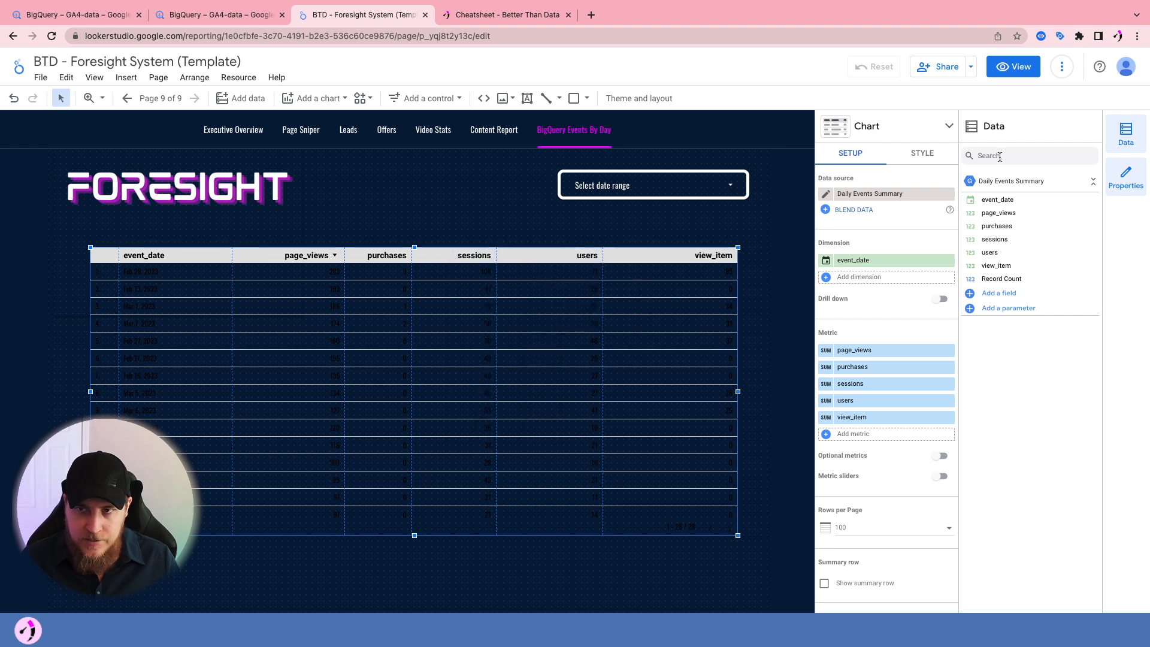
{"action": "left_click", "coordinate": [923, 154]}
{"action": "scroll", "coordinate": [903, 348], "scroll_direction": "down", "scroll_amount": 5}
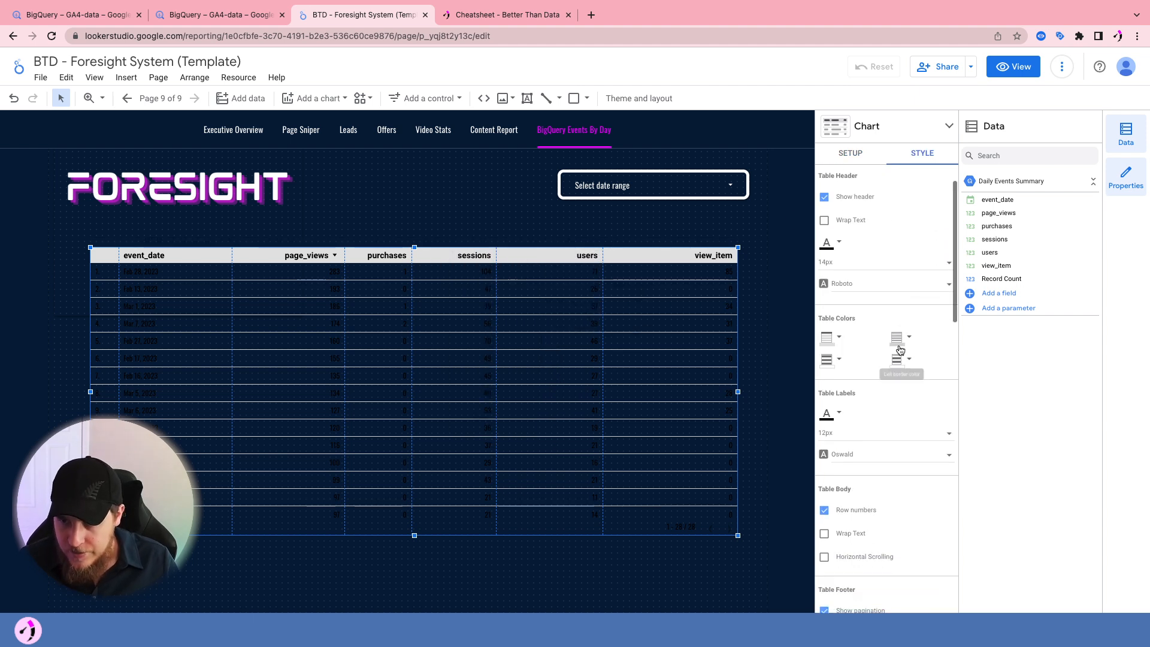
{"action": "scroll", "coordinate": [888, 373], "scroll_direction": "up", "scroll_amount": 3}
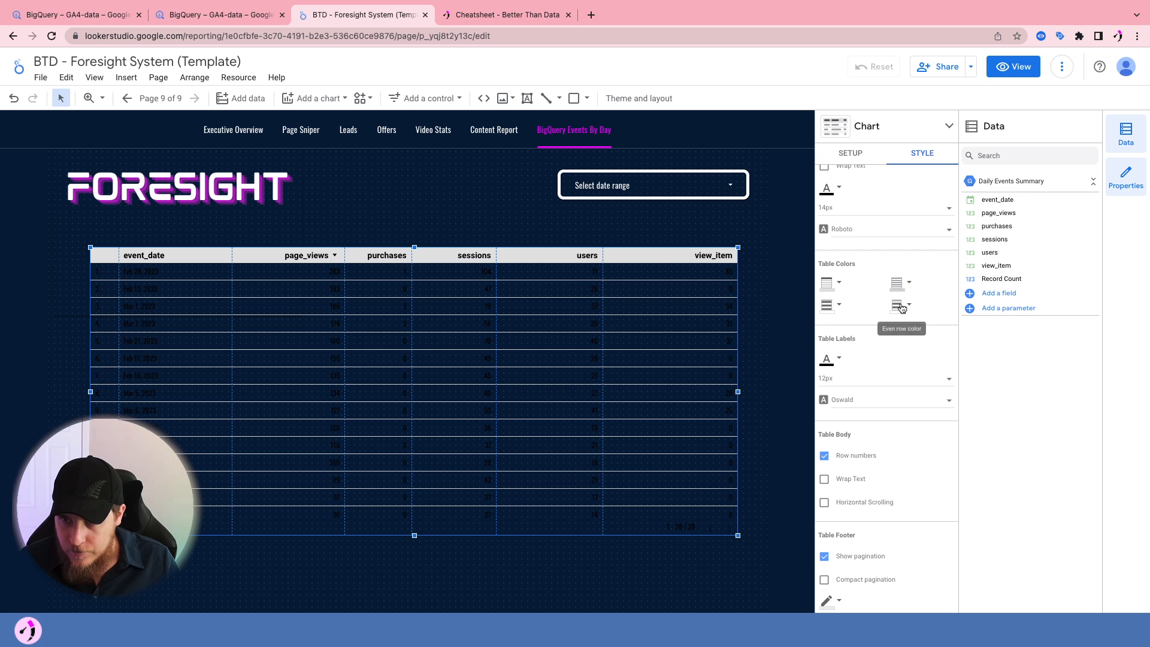
{"action": "scroll", "coordinate": [829, 257], "scroll_direction": "up", "scroll_amount": 2}
{"action": "scroll", "coordinate": [833, 258], "scroll_direction": "down", "scroll_amount": 1}
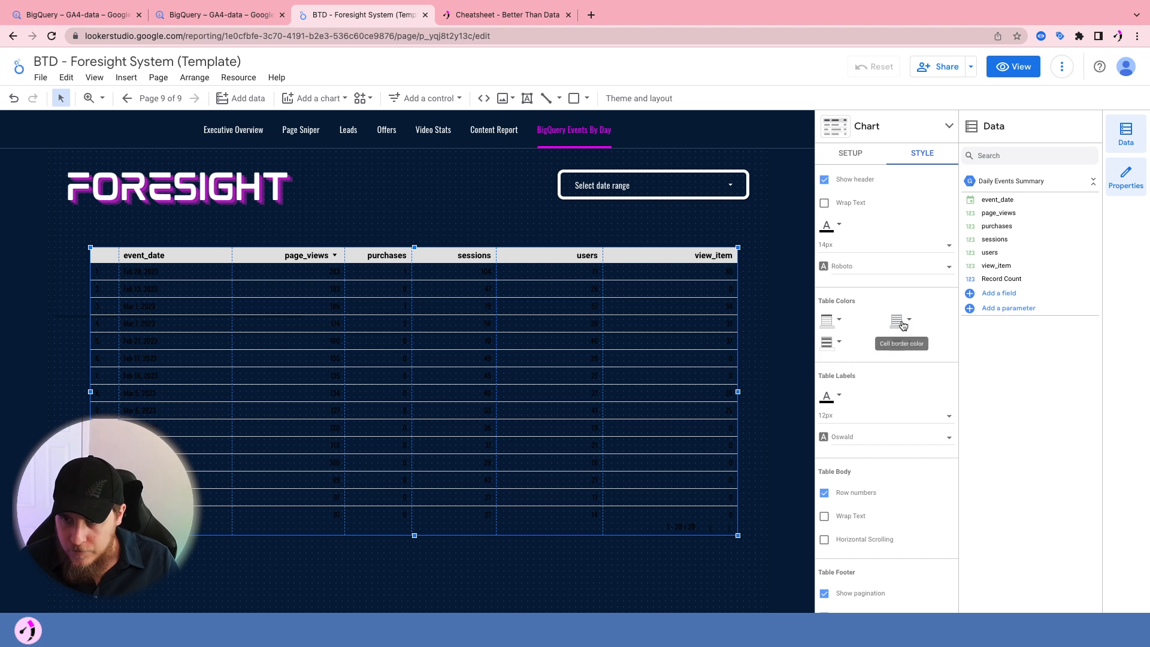
{"action": "scroll", "coordinate": [902, 348], "scroll_direction": "down", "scroll_amount": 5}
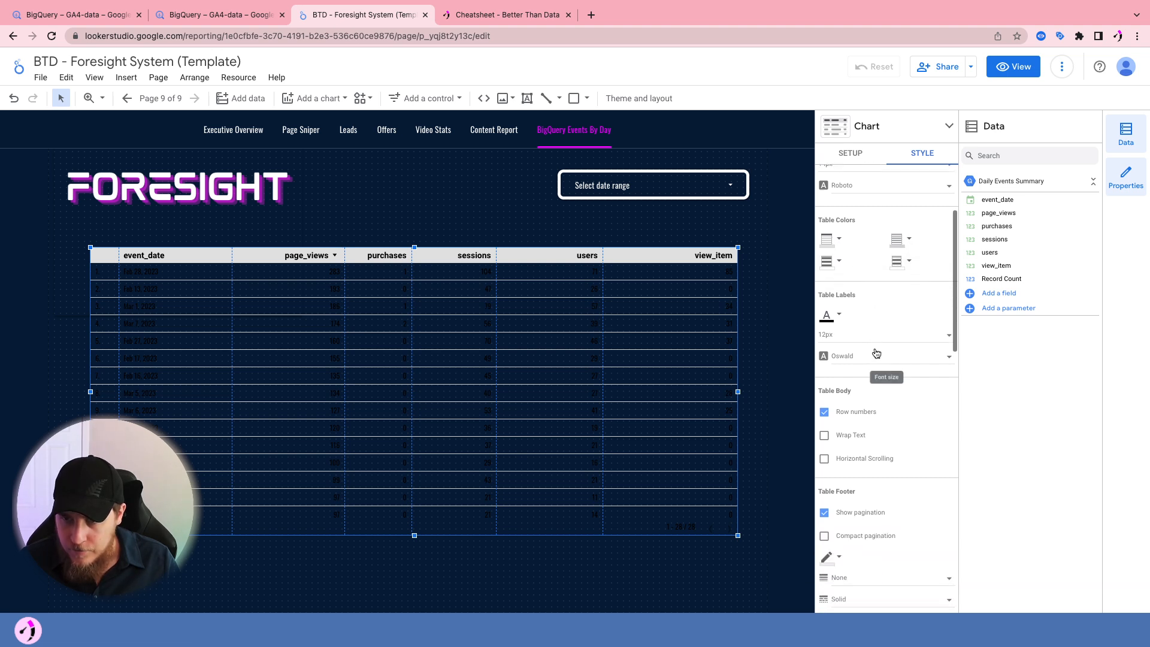
{"action": "scroll", "coordinate": [877, 351], "scroll_direction": "down", "scroll_amount": 2}
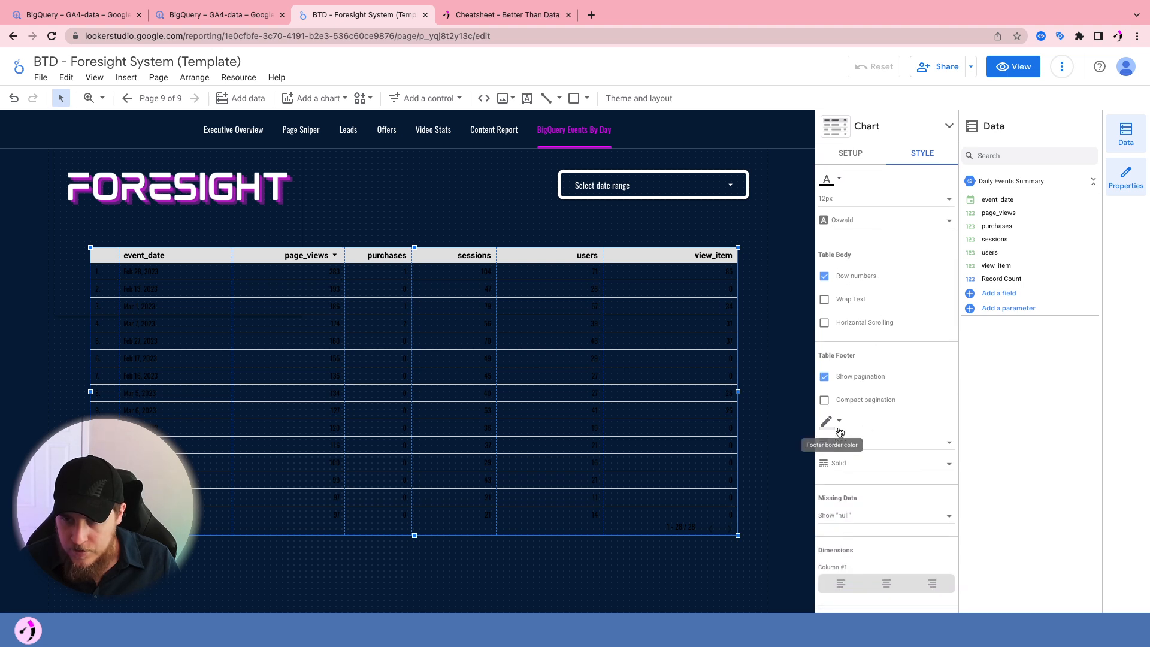
{"action": "scroll", "coordinate": [839, 426], "scroll_direction": "up", "scroll_amount": 1}
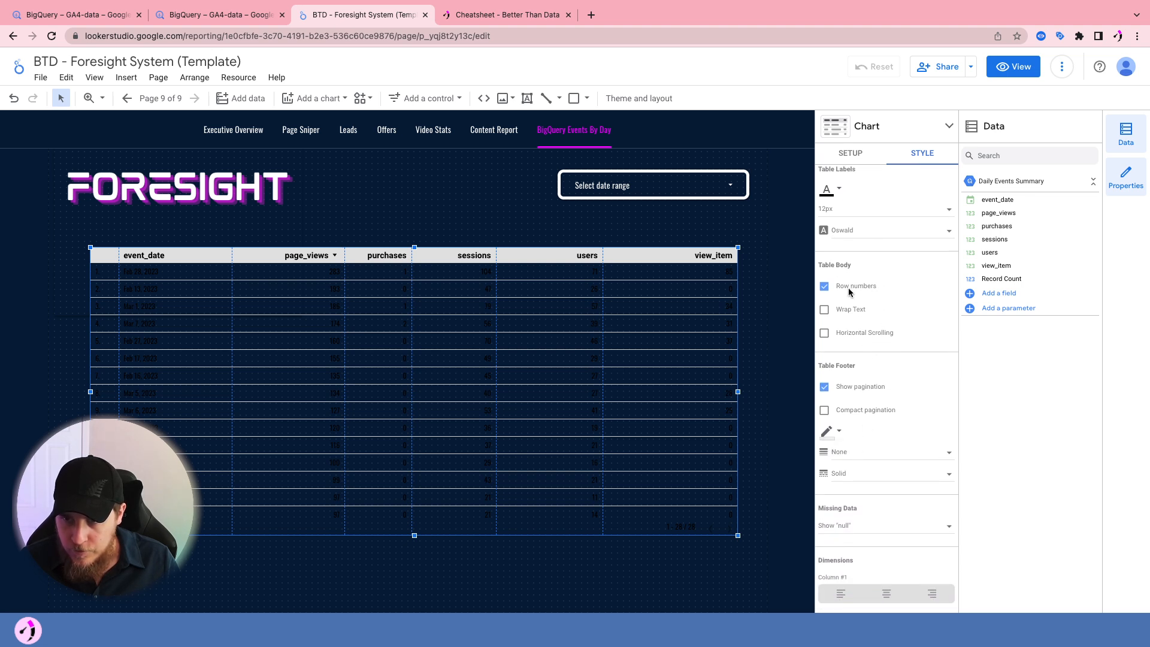
{"action": "scroll", "coordinate": [841, 281], "scroll_direction": "up", "scroll_amount": 1}
{"action": "scroll", "coordinate": [875, 307], "scroll_direction": "down", "scroll_amount": 10}
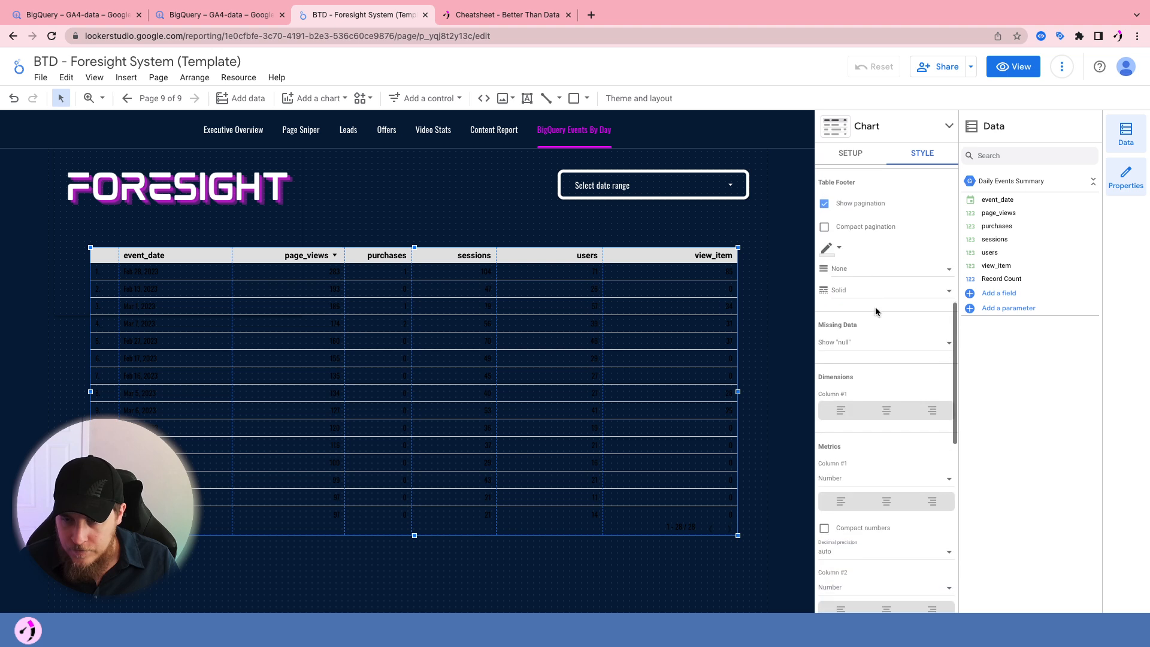
{"action": "scroll", "coordinate": [876, 307], "scroll_direction": "down", "scroll_amount": 3}
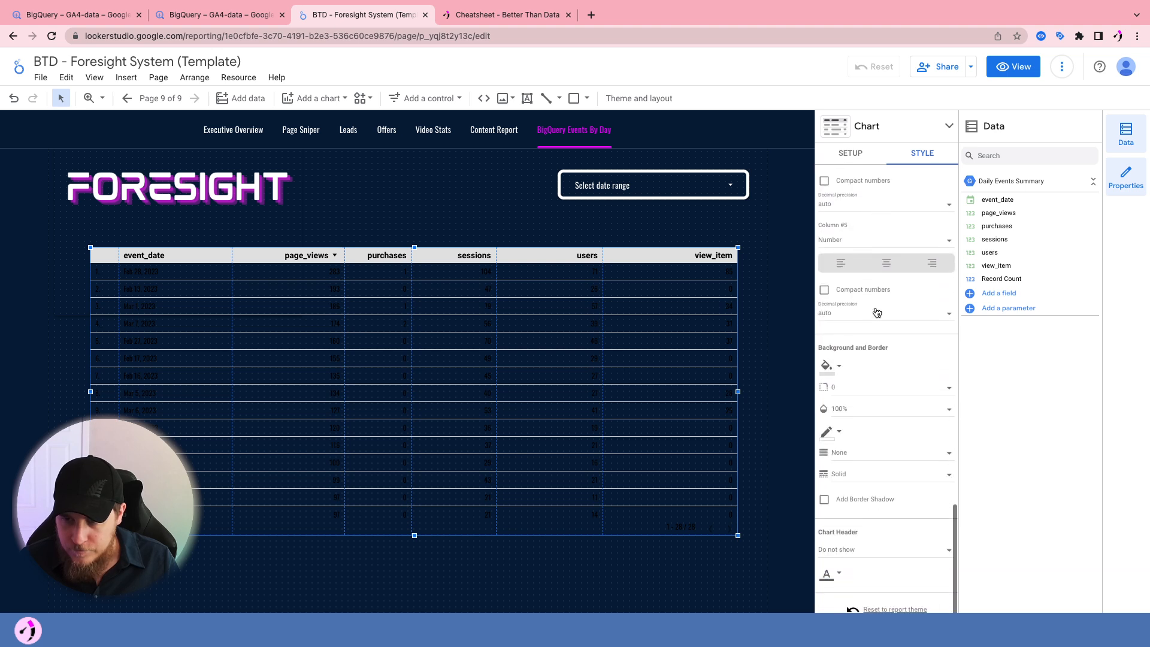
{"action": "left_click", "coordinate": [830, 365]}
{"action": "left_click", "coordinate": [1005, 400]}
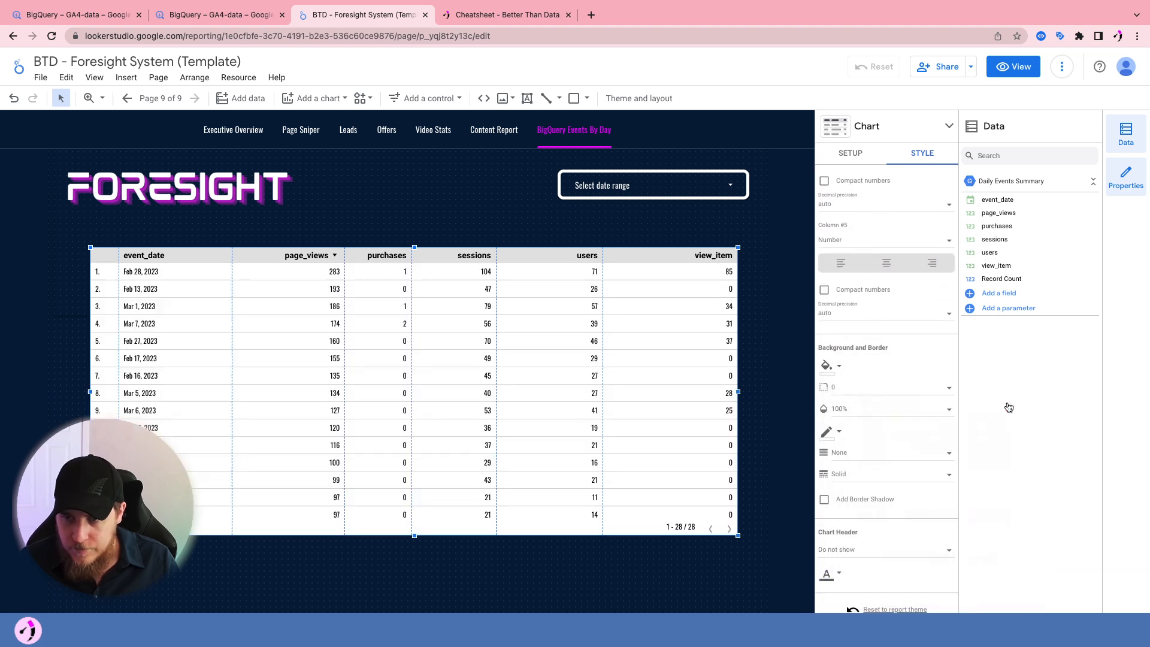
Move the table lower on the page and place page_views, purchases and view_item scorecards in the space above it
{"action": "scroll", "coordinate": [281, 365], "scroll_direction": "up", "scroll_amount": 2}
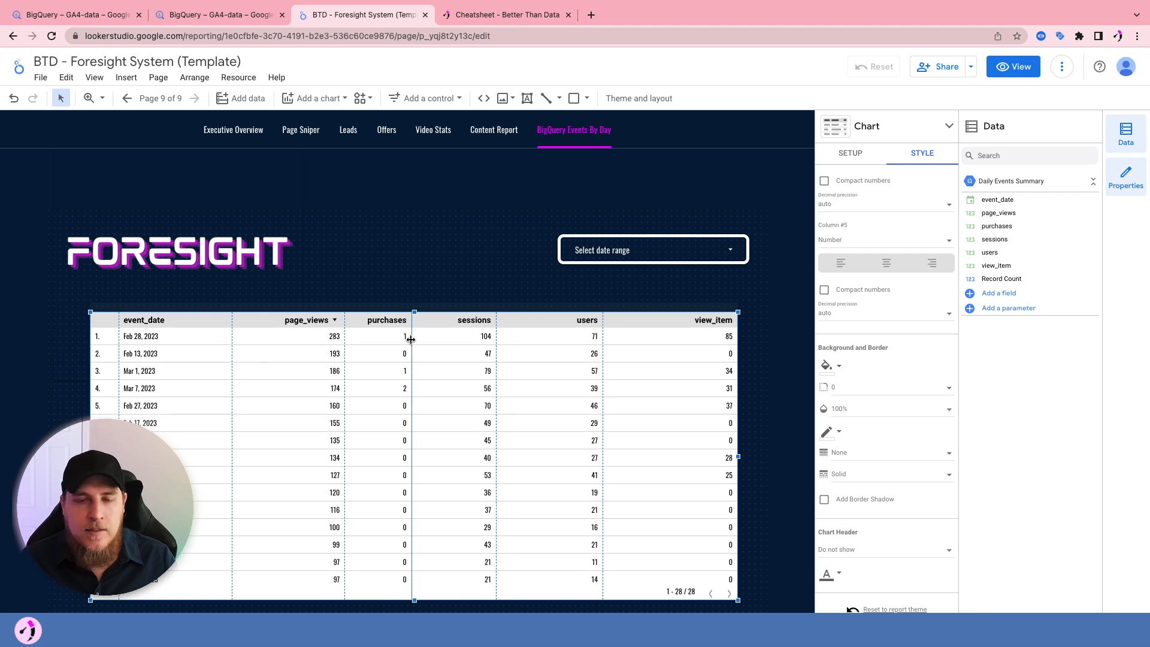
{"action": "left_click_drag", "start_coordinate": [484, 315], "coordinate": [497, 366]}
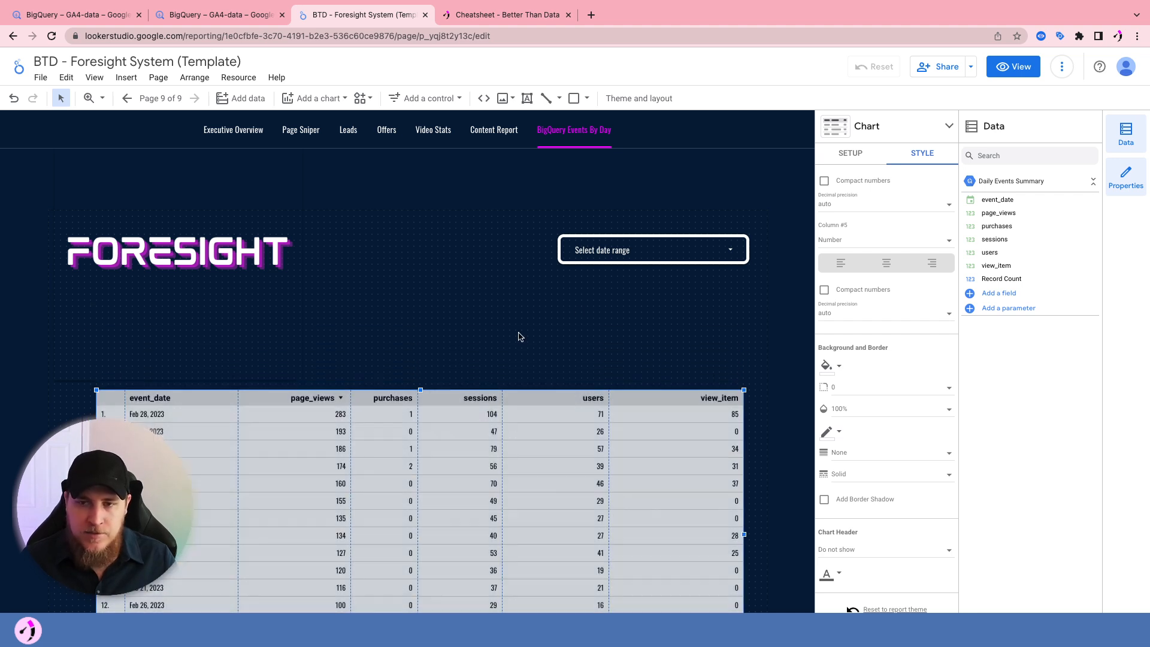
{"action": "left_click_drag", "start_coordinate": [994, 214], "coordinate": [180, 324]}
{"action": "left_click_drag", "start_coordinate": [1028, 228], "coordinate": [294, 330]}
{"action": "left_click_drag", "start_coordinate": [997, 266], "coordinate": [471, 324]}
Set the page's date range control to the last 7 days, Mar 1 to Mar 7, 2023
{"action": "left_click", "coordinate": [682, 263]}
{"action": "left_click", "coordinate": [713, 252]}
{"action": "left_click", "coordinate": [722, 255]}
{"action": "scroll", "coordinate": [719, 264], "scroll_direction": "up", "scroll_amount": 8}
{"action": "scroll", "coordinate": [701, 129], "scroll_direction": "up", "scroll_amount": 1}
{"action": "left_click", "coordinate": [701, 132]}
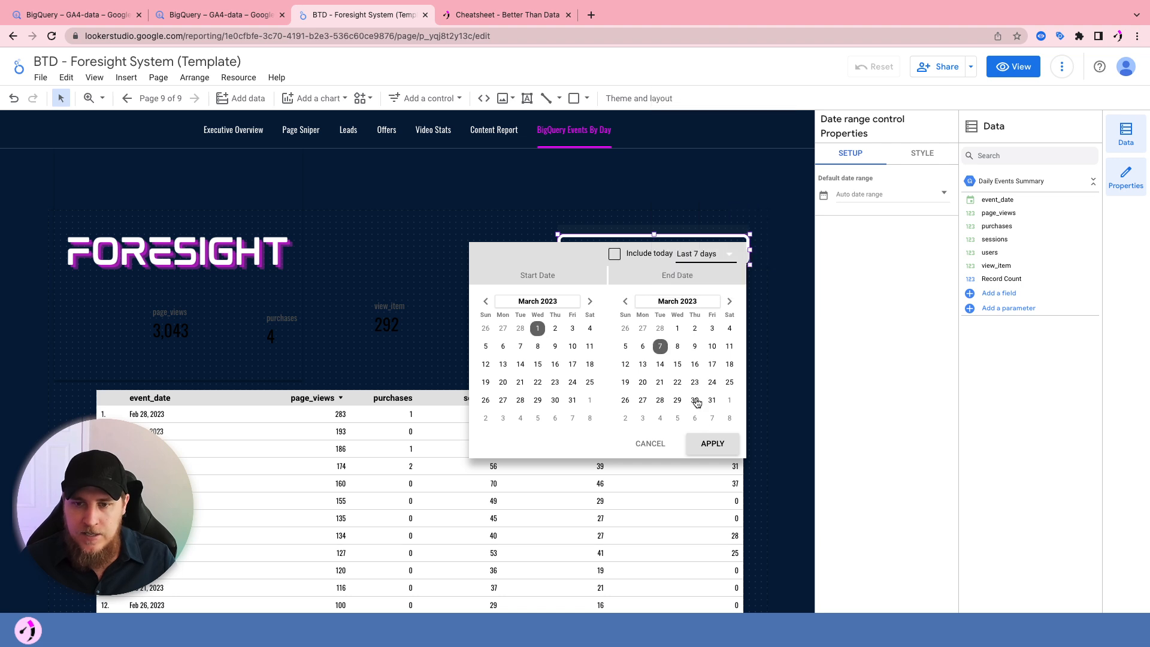
{"action": "left_click", "coordinate": [713, 443]}
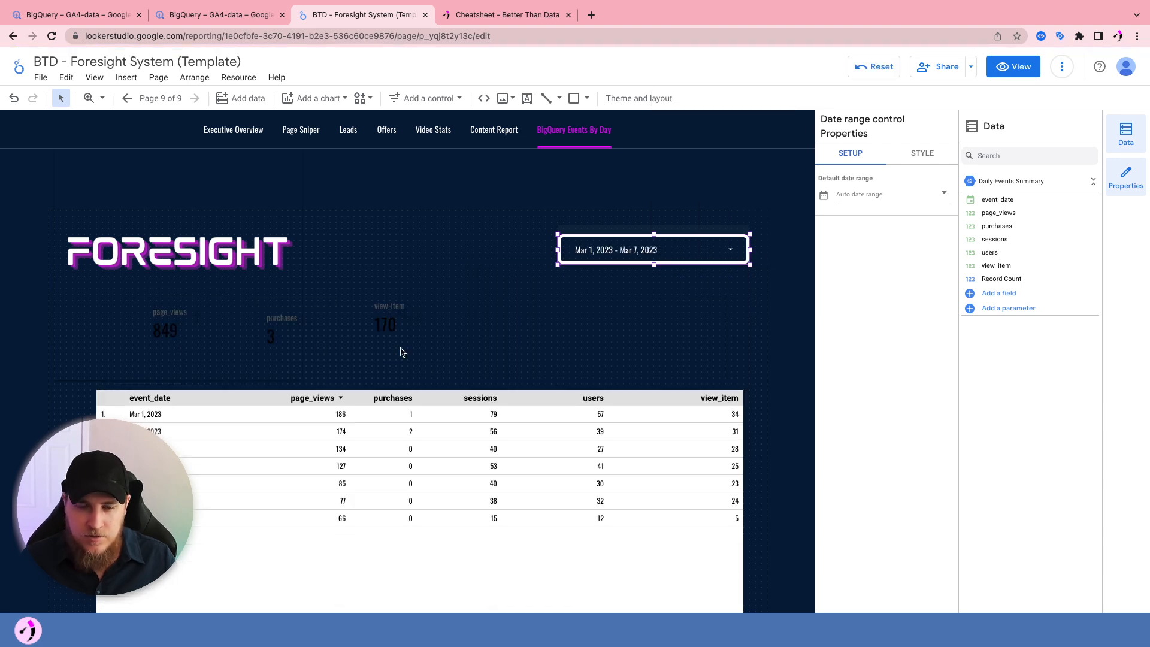
Set the date range control to Feb 22, 2023 - Mar 7, 2023 and deselect it
{"action": "left_click", "coordinate": [719, 252]}
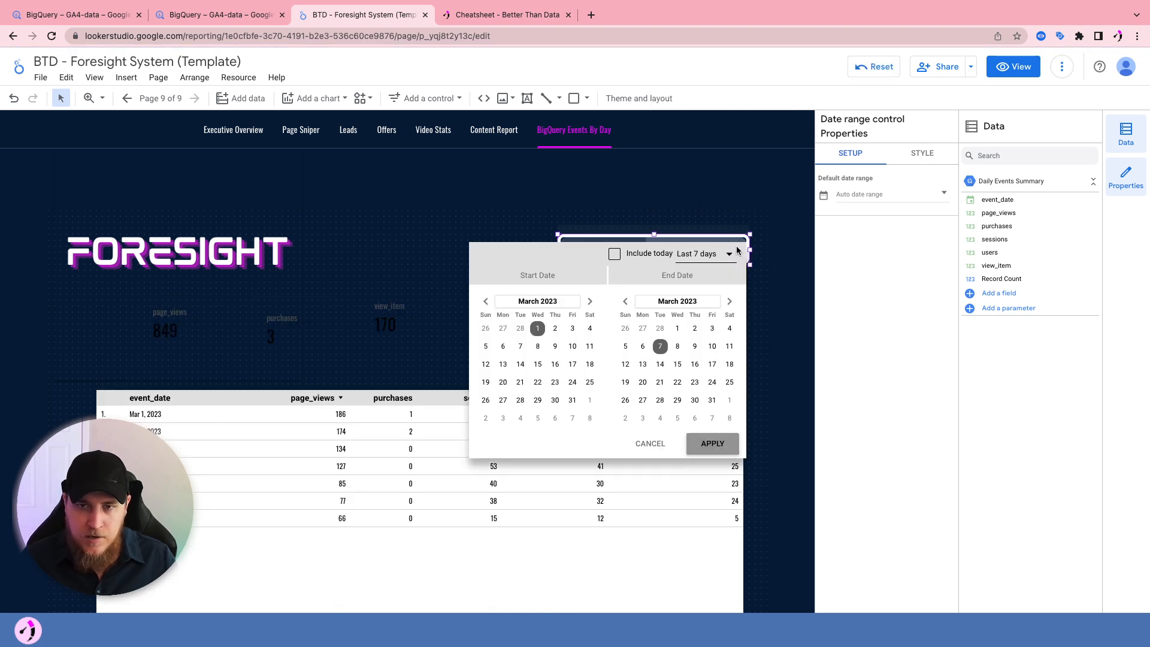
{"action": "left_click", "coordinate": [719, 255]}
{"action": "left_click", "coordinate": [713, 282]}
{"action": "left_click", "coordinate": [713, 443]}
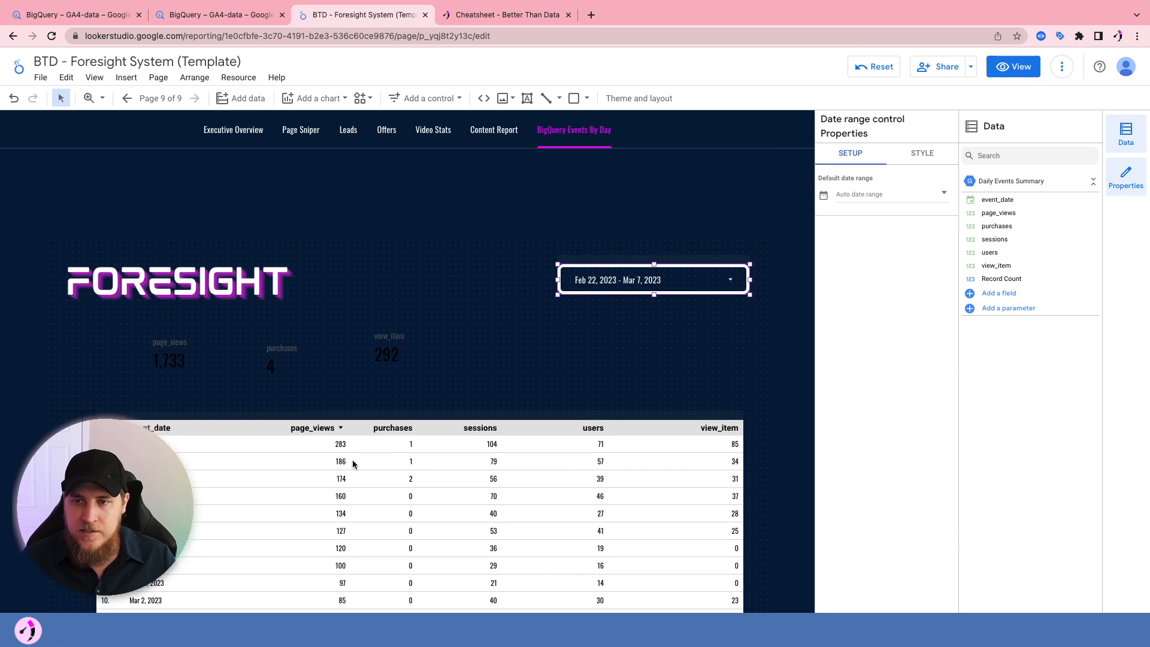
{"action": "left_click", "coordinate": [488, 354]}
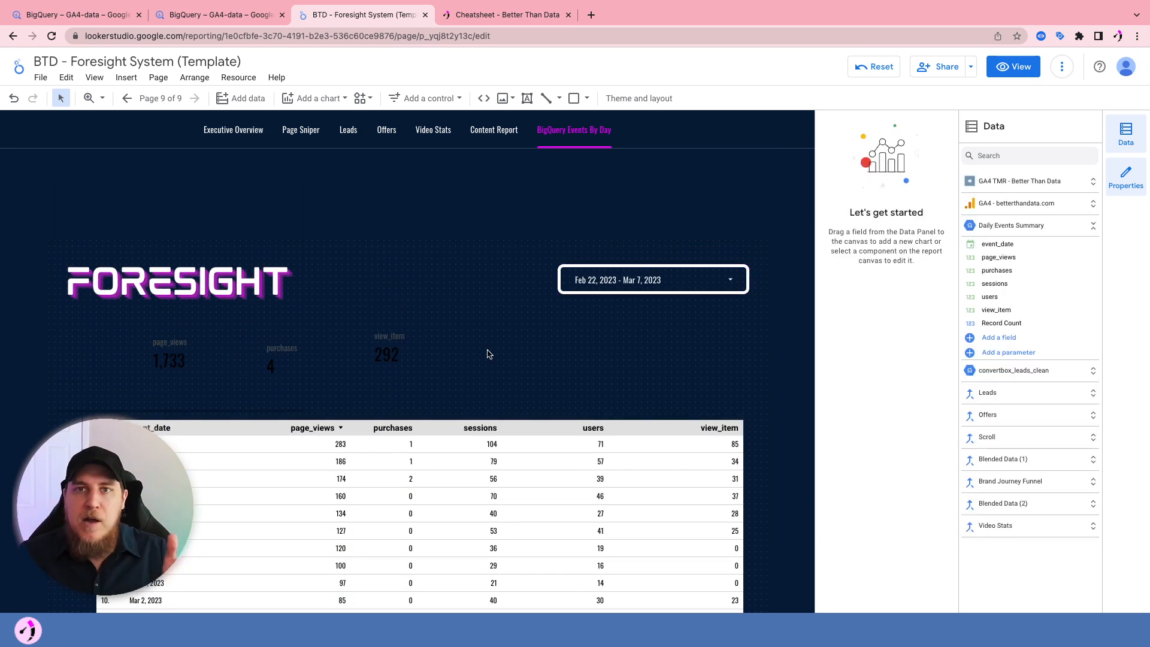